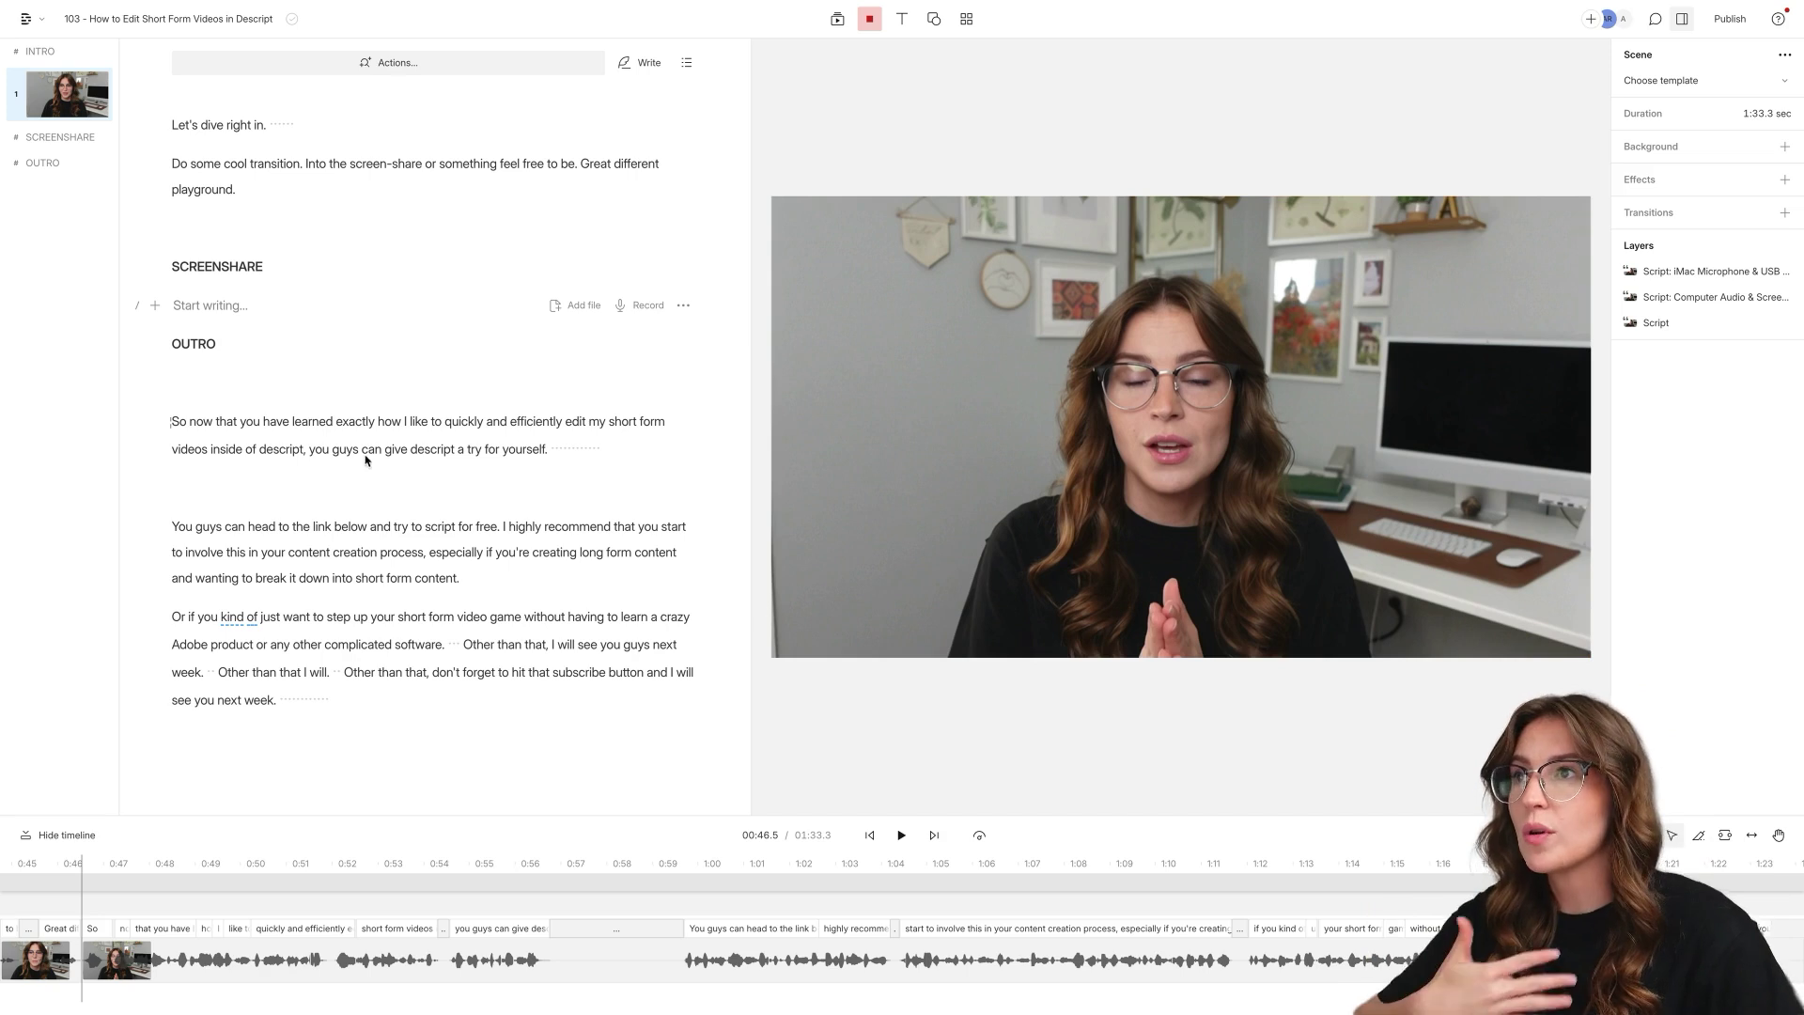
Duplicate the 'You guys can head to the link below…' paragraph into a new composition.
{"action": "scroll", "coordinate": [242, 572], "scroll_direction": "down", "scroll_amount": 1}
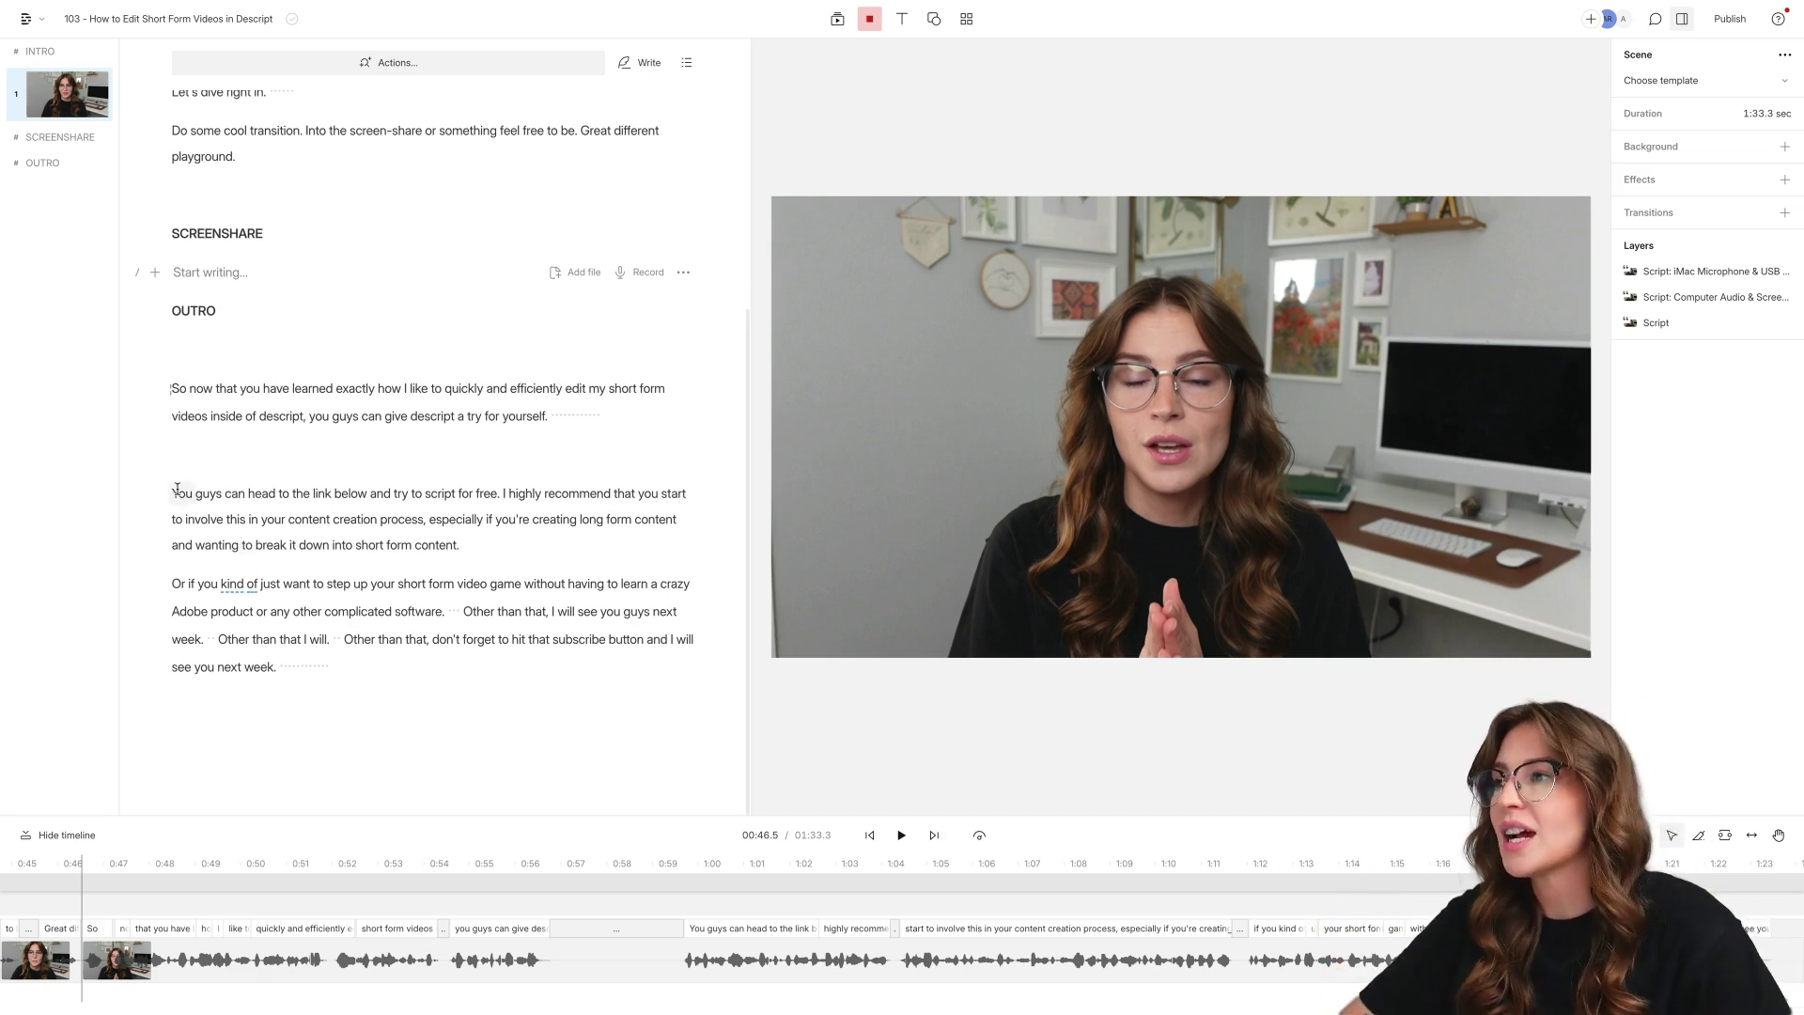
{"action": "left_click_drag", "start_coordinate": [174, 490], "coordinate": [471, 552]}
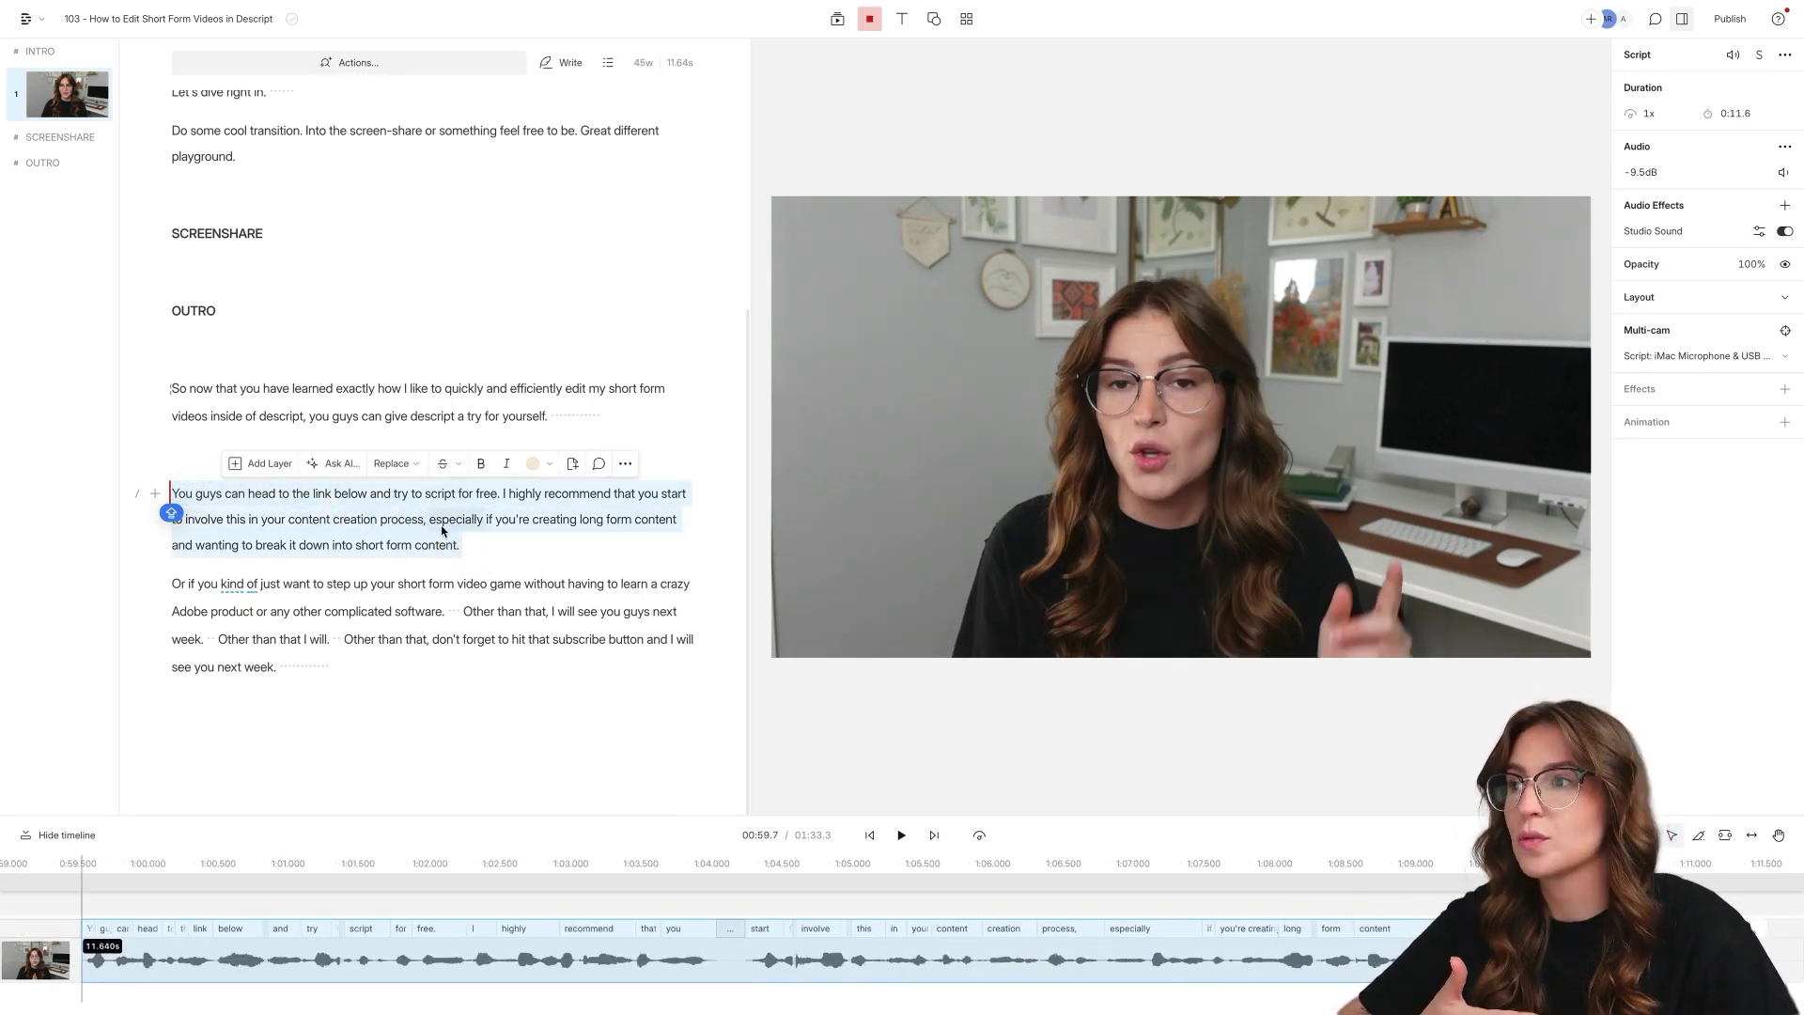
{"action": "right_click", "coordinate": [395, 520]}
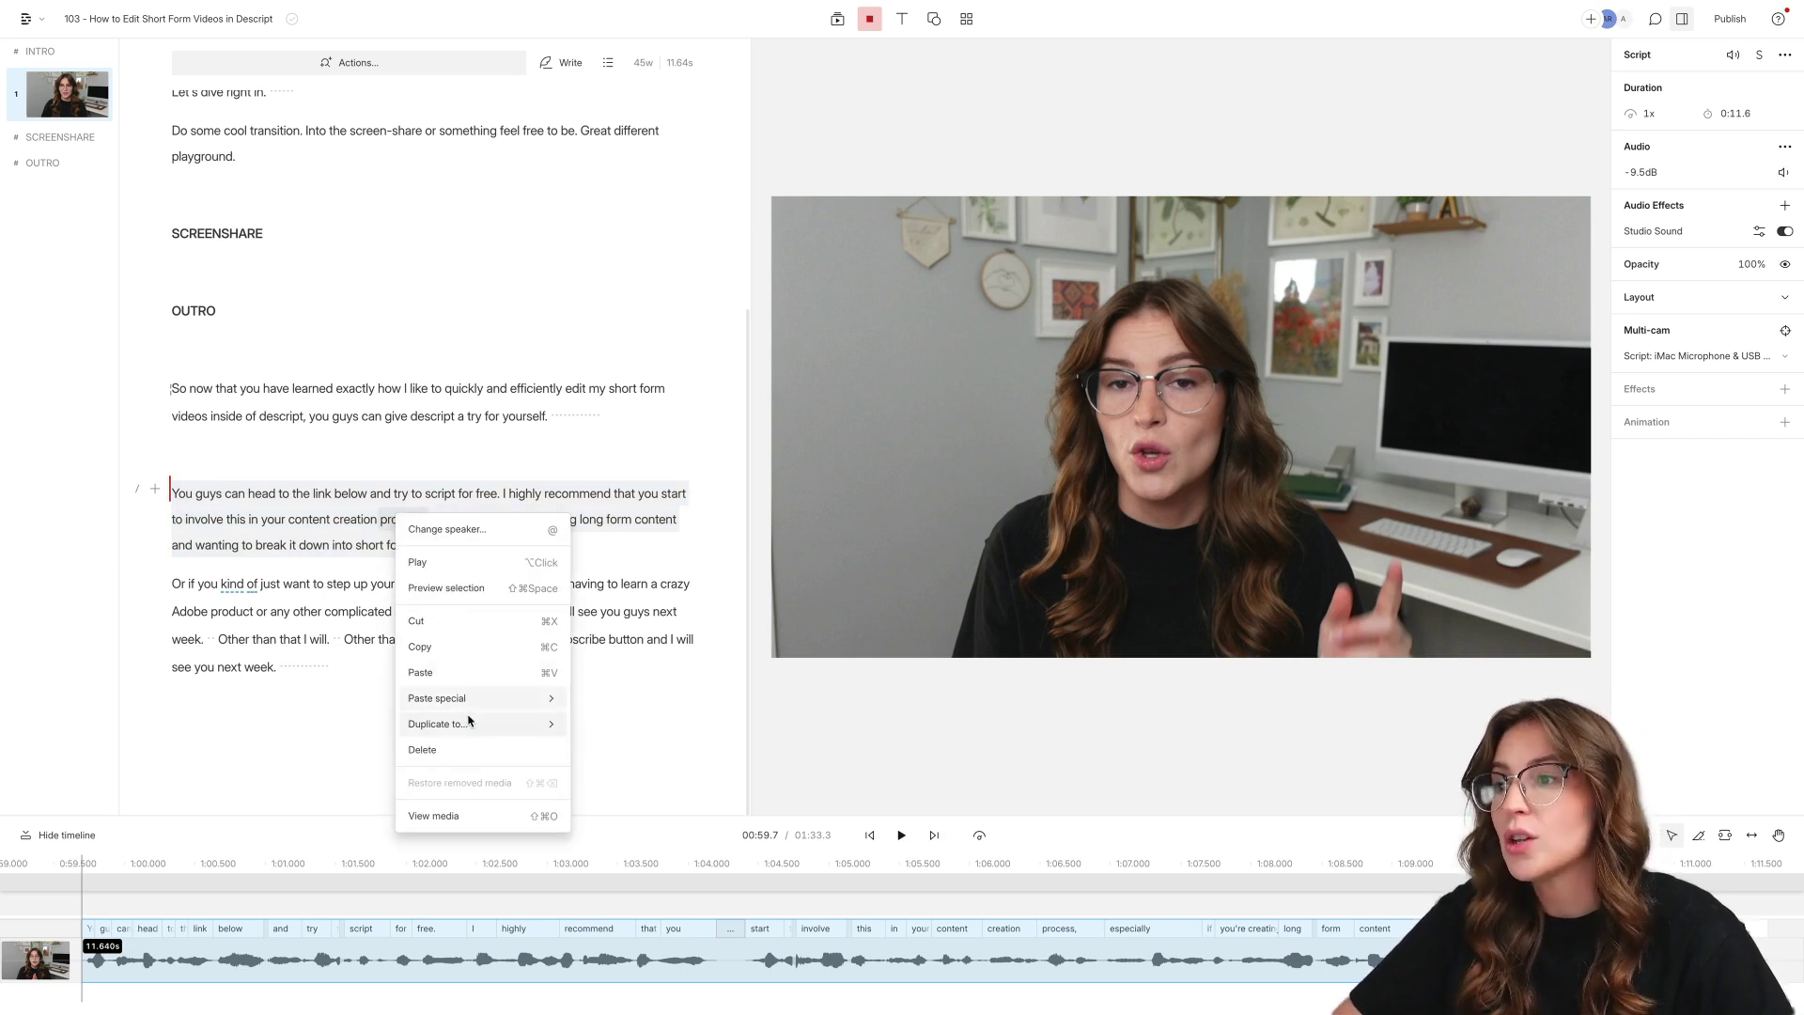
{"action": "mouse_move", "coordinate": [470, 723]}
{"action": "left_click", "coordinate": [603, 727]}
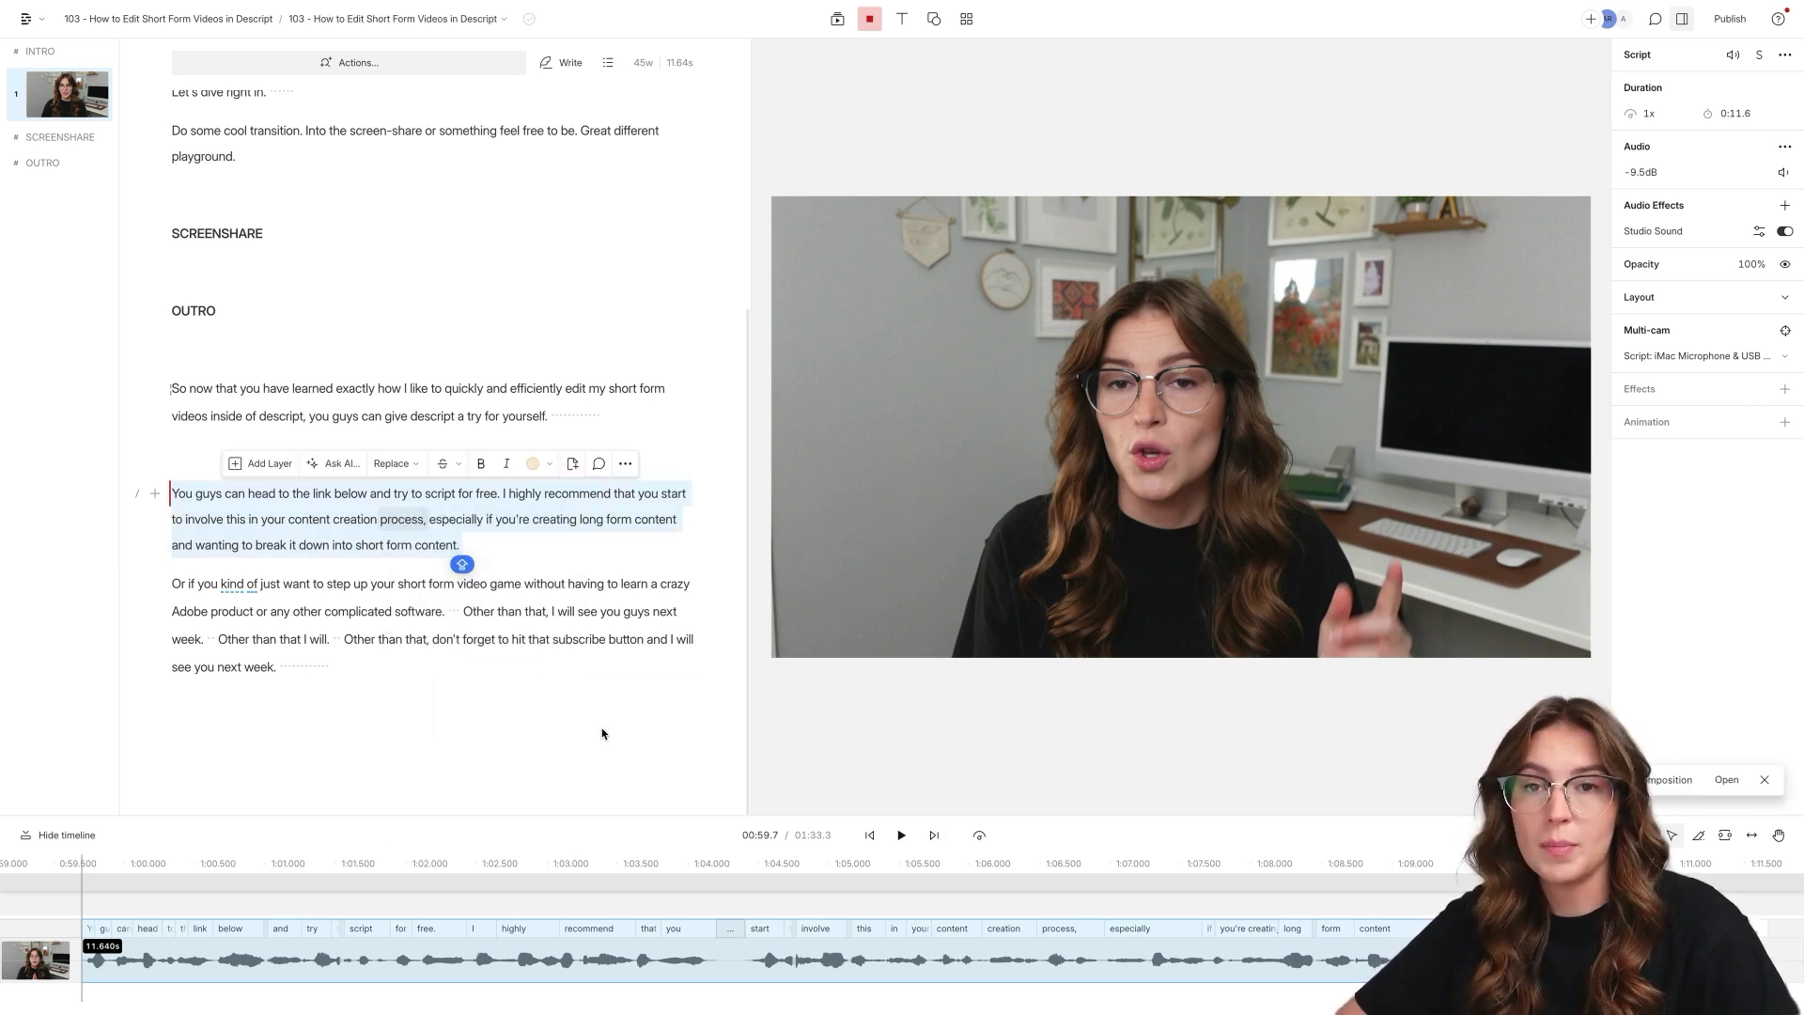
Open the new clips composition and rename it SOCIAL CLIP #1.
{"action": "left_click", "coordinate": [406, 19]}
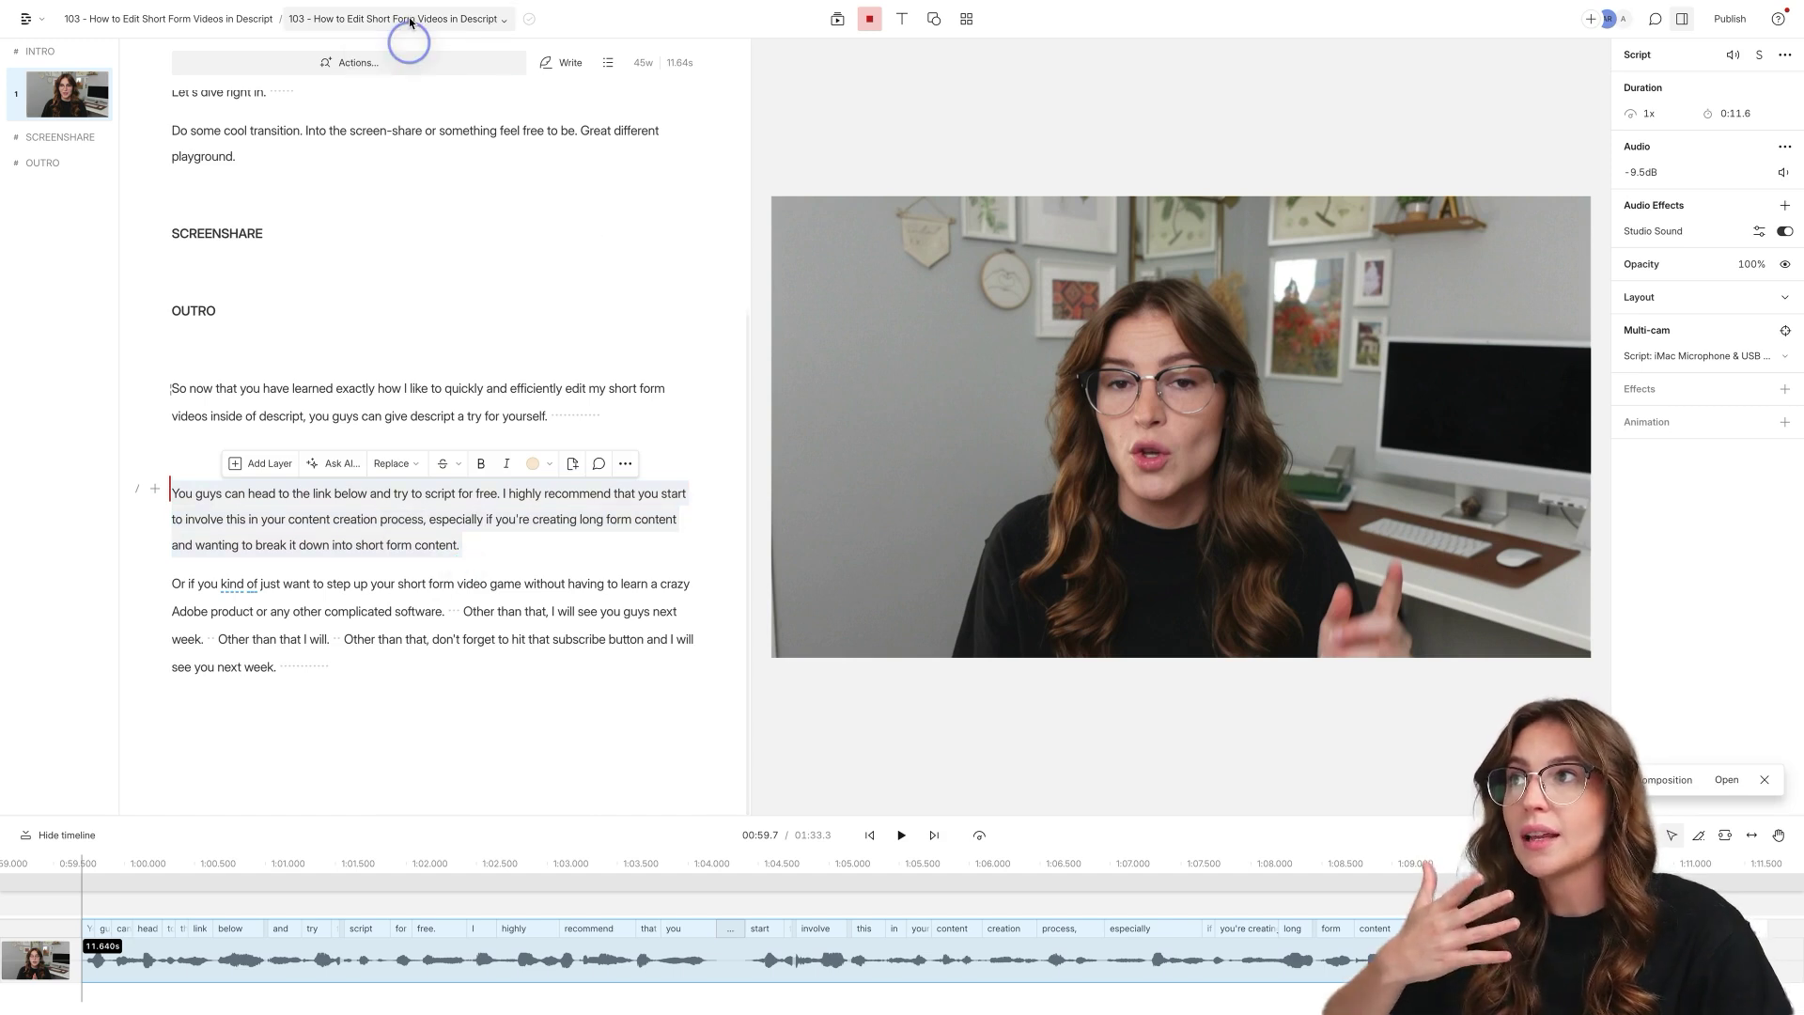
{"action": "left_click", "coordinate": [363, 116]}
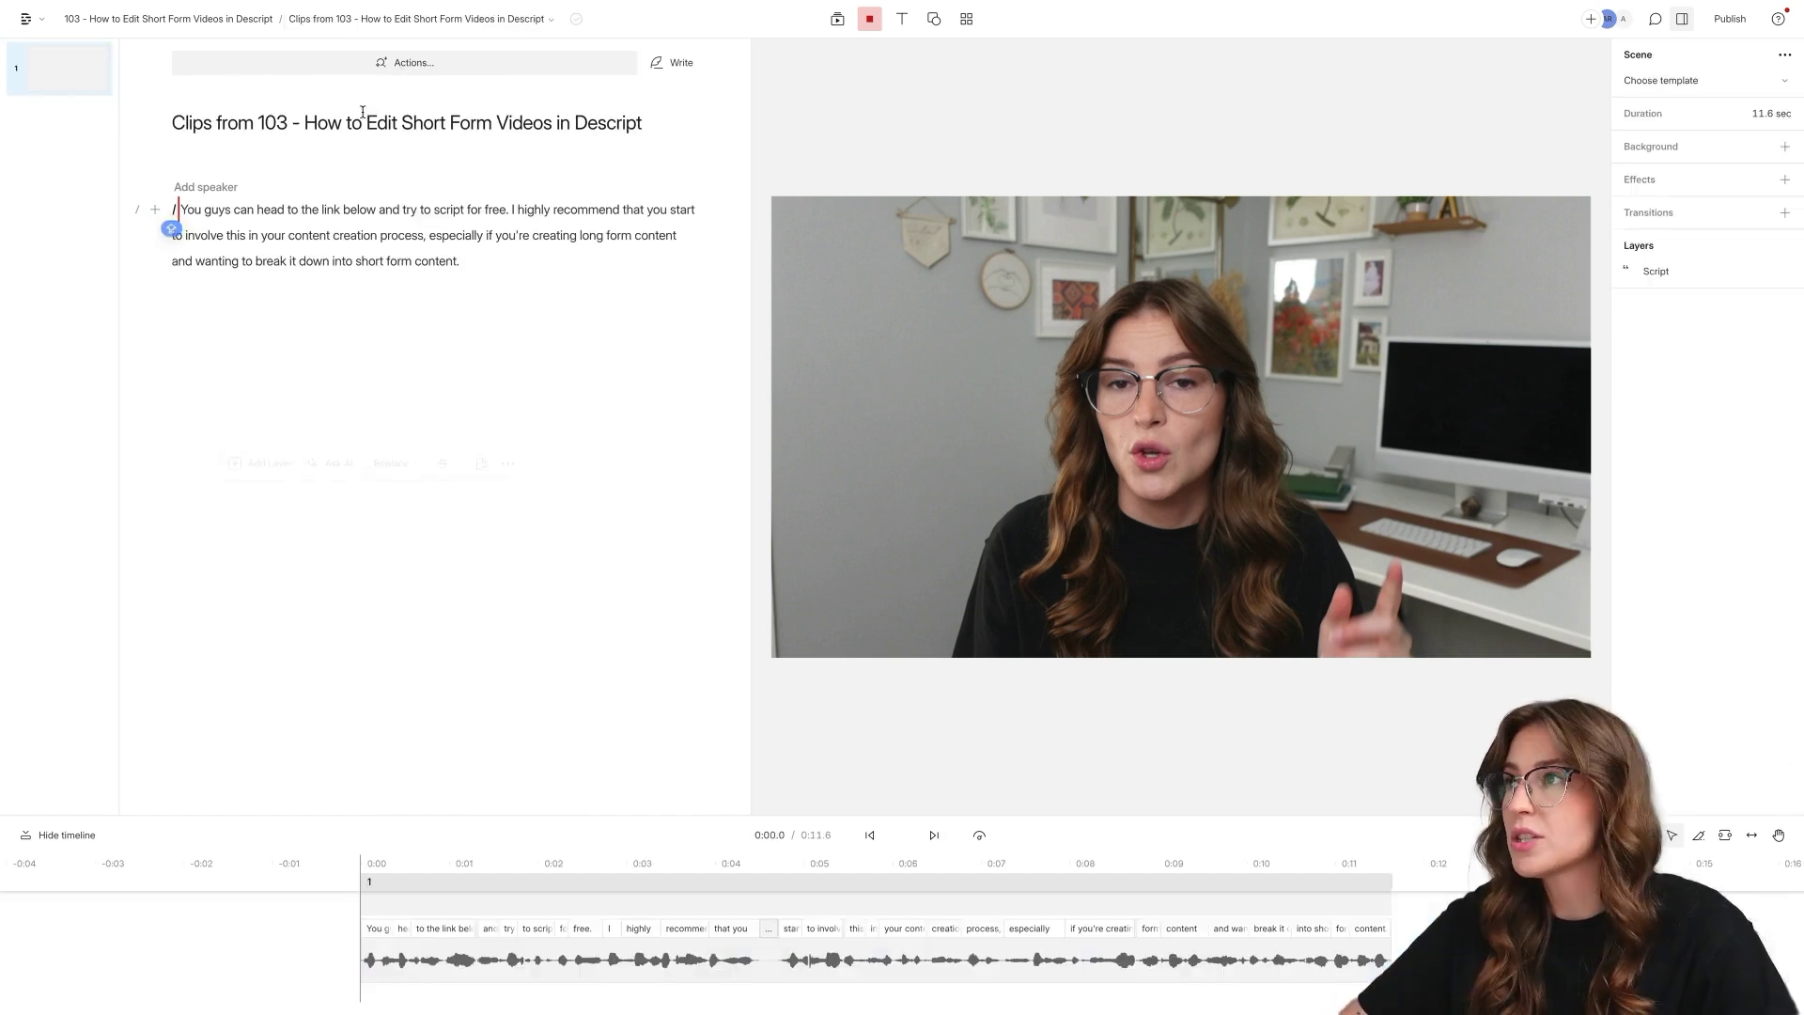
{"action": "triple_click", "coordinate": [270, 122]}
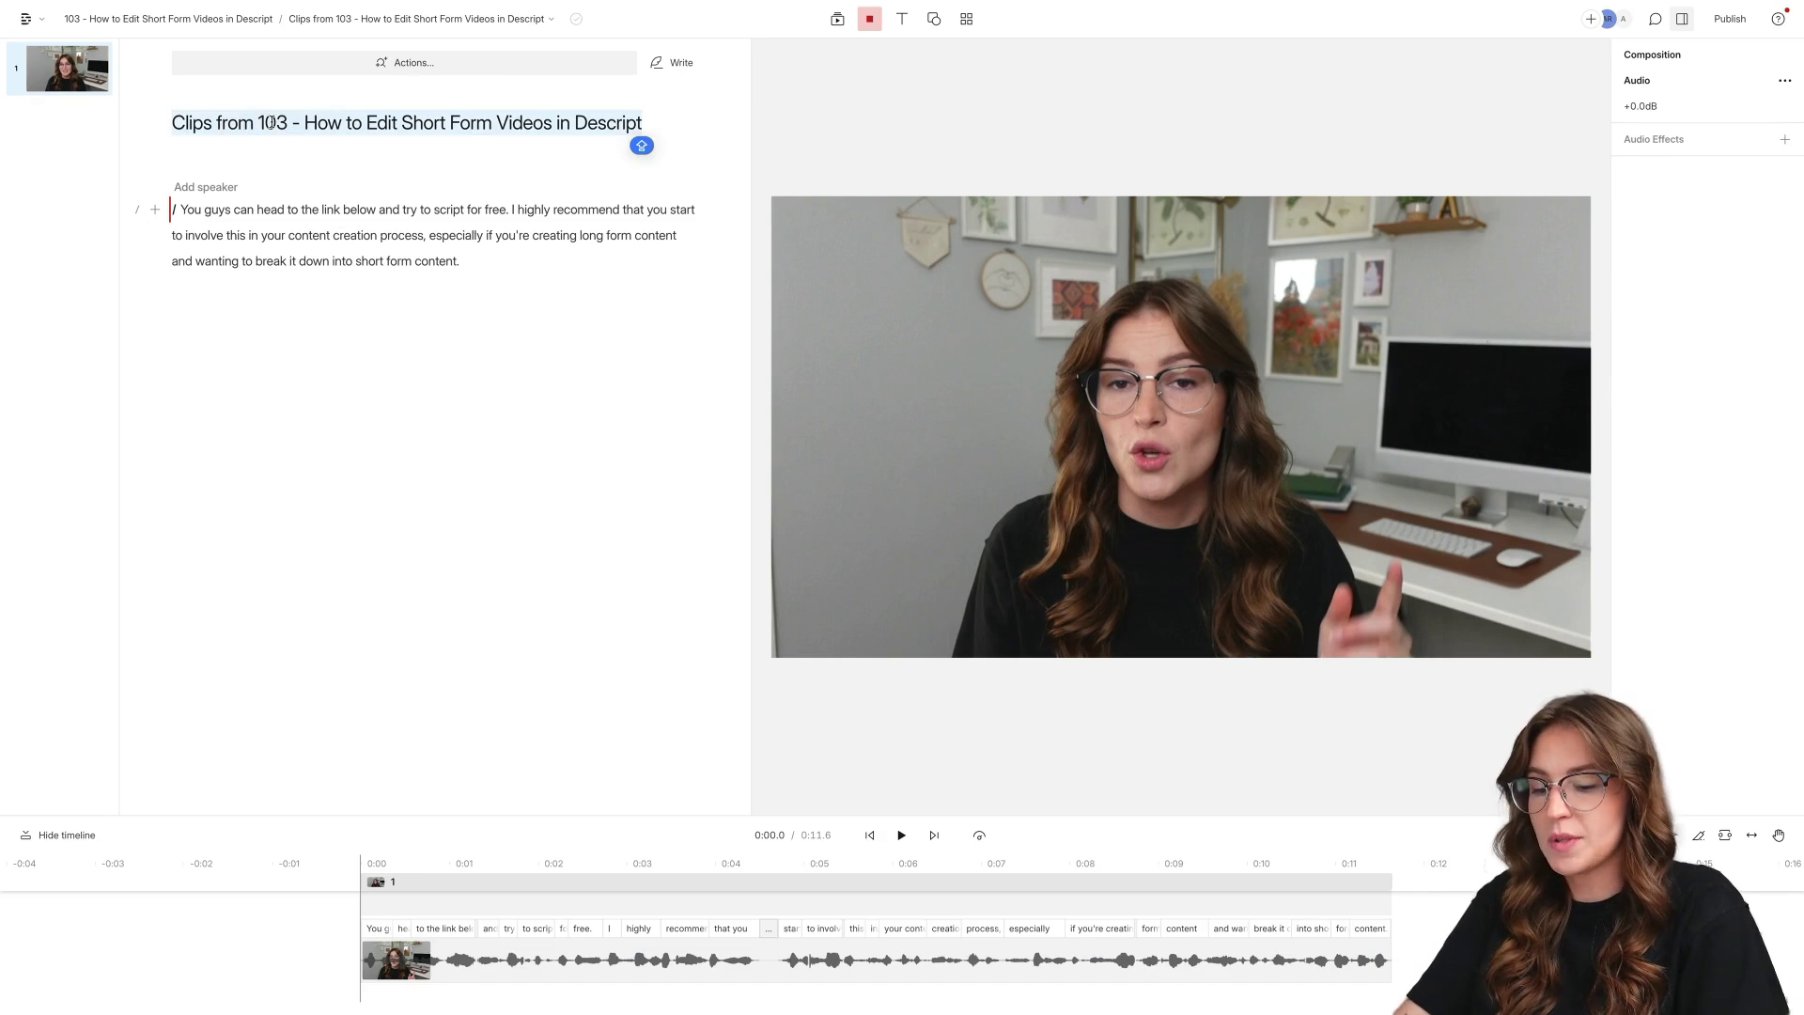
{"action": "type", "text": "SOCIAL CLIP #1"}
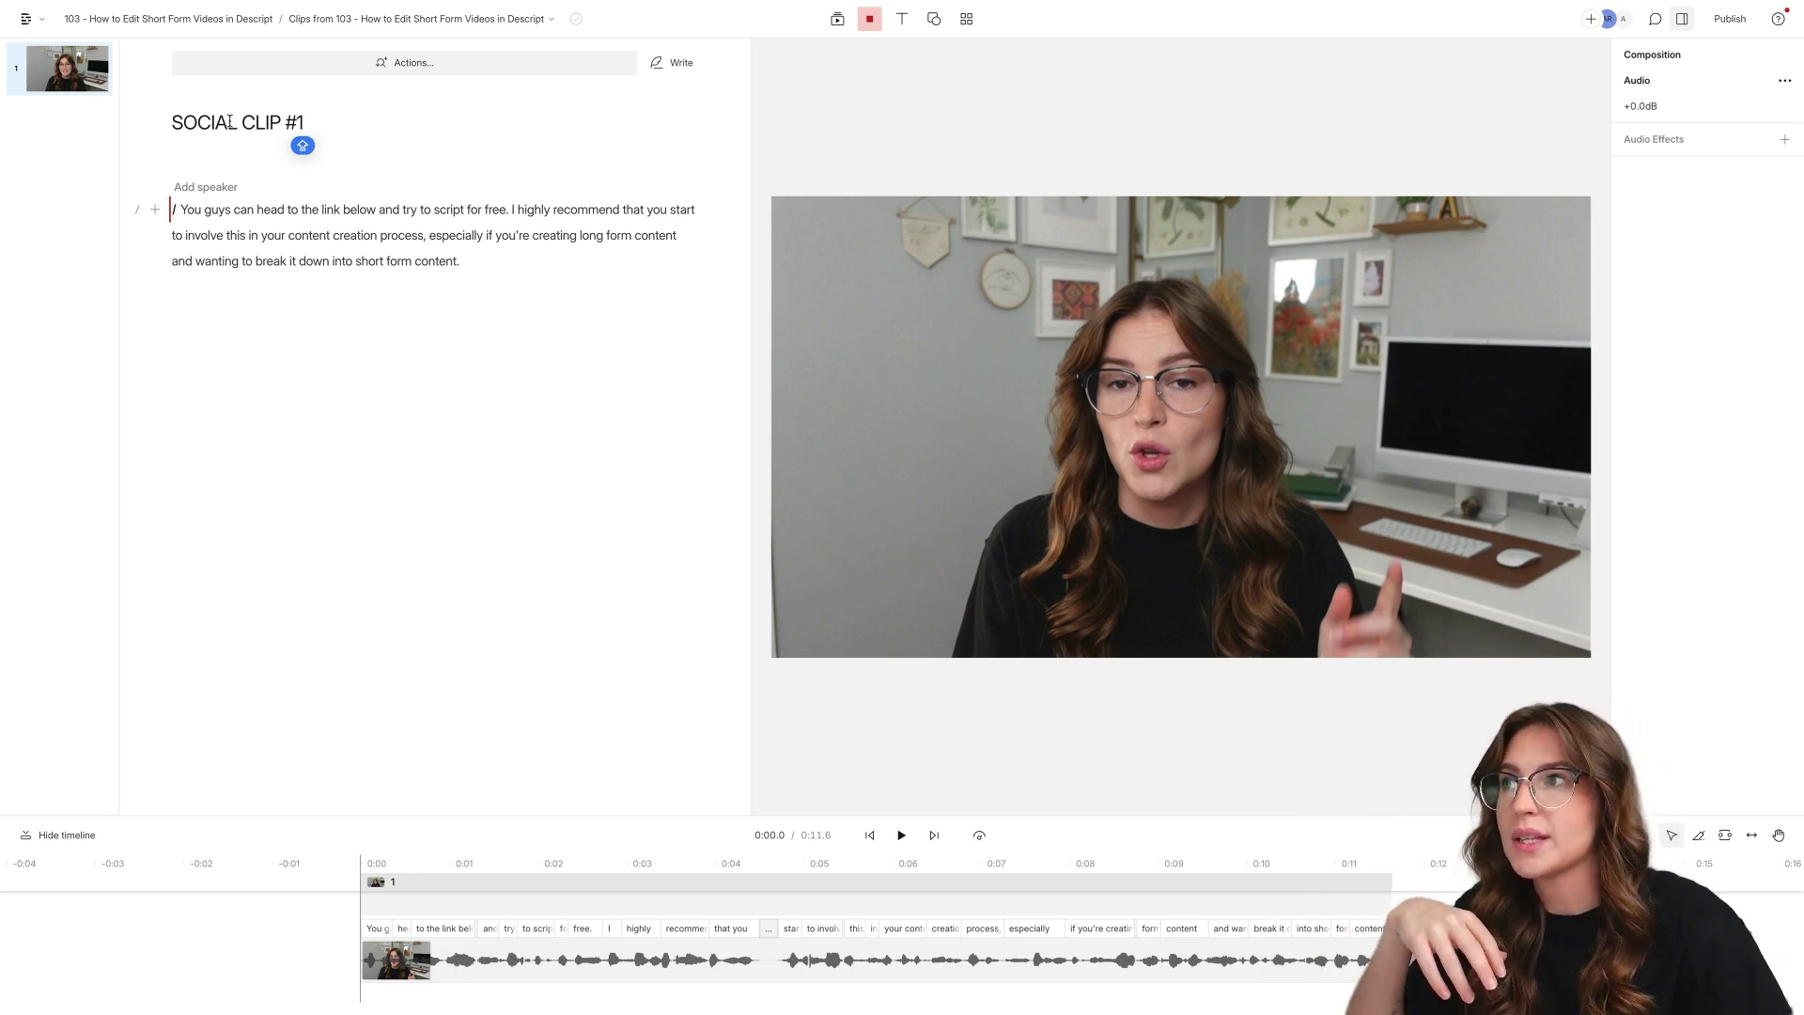
Set the canvas to Portrait 9:16 at 1080p resolution.
{"action": "left_click", "coordinate": [918, 299]}
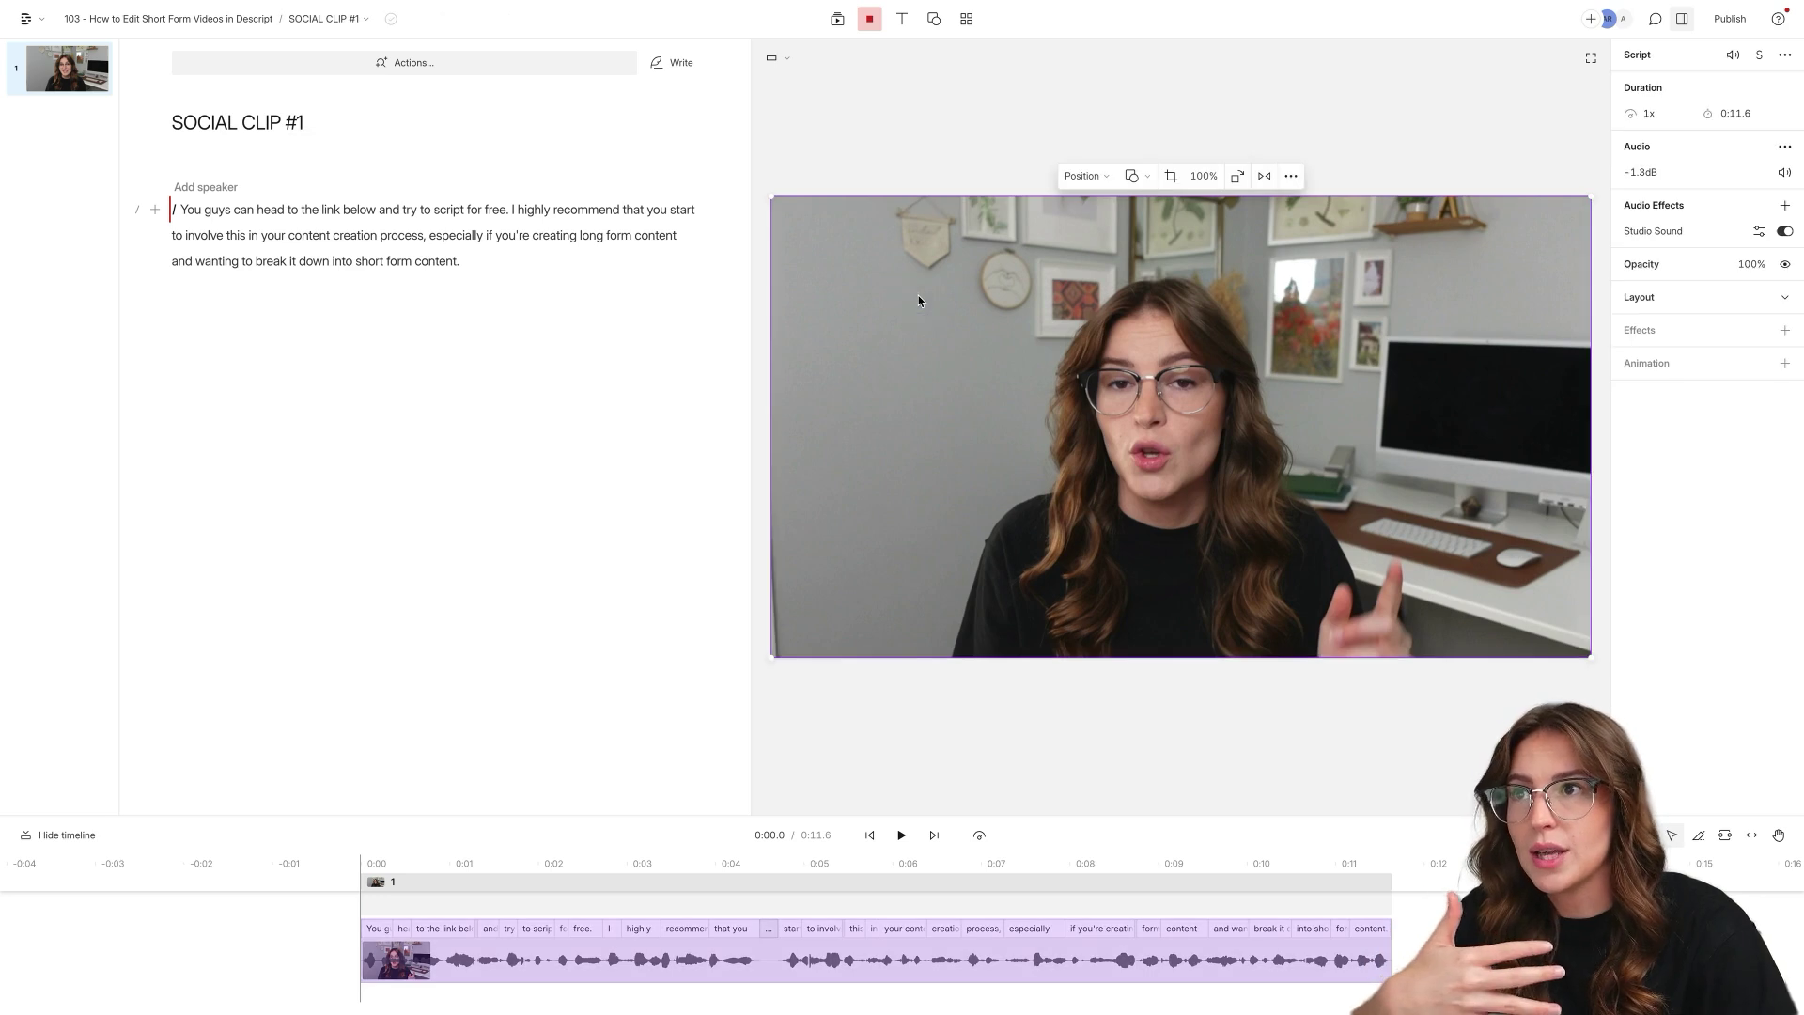
{"action": "left_click", "coordinate": [776, 57]}
{"action": "left_click", "coordinate": [813, 148]}
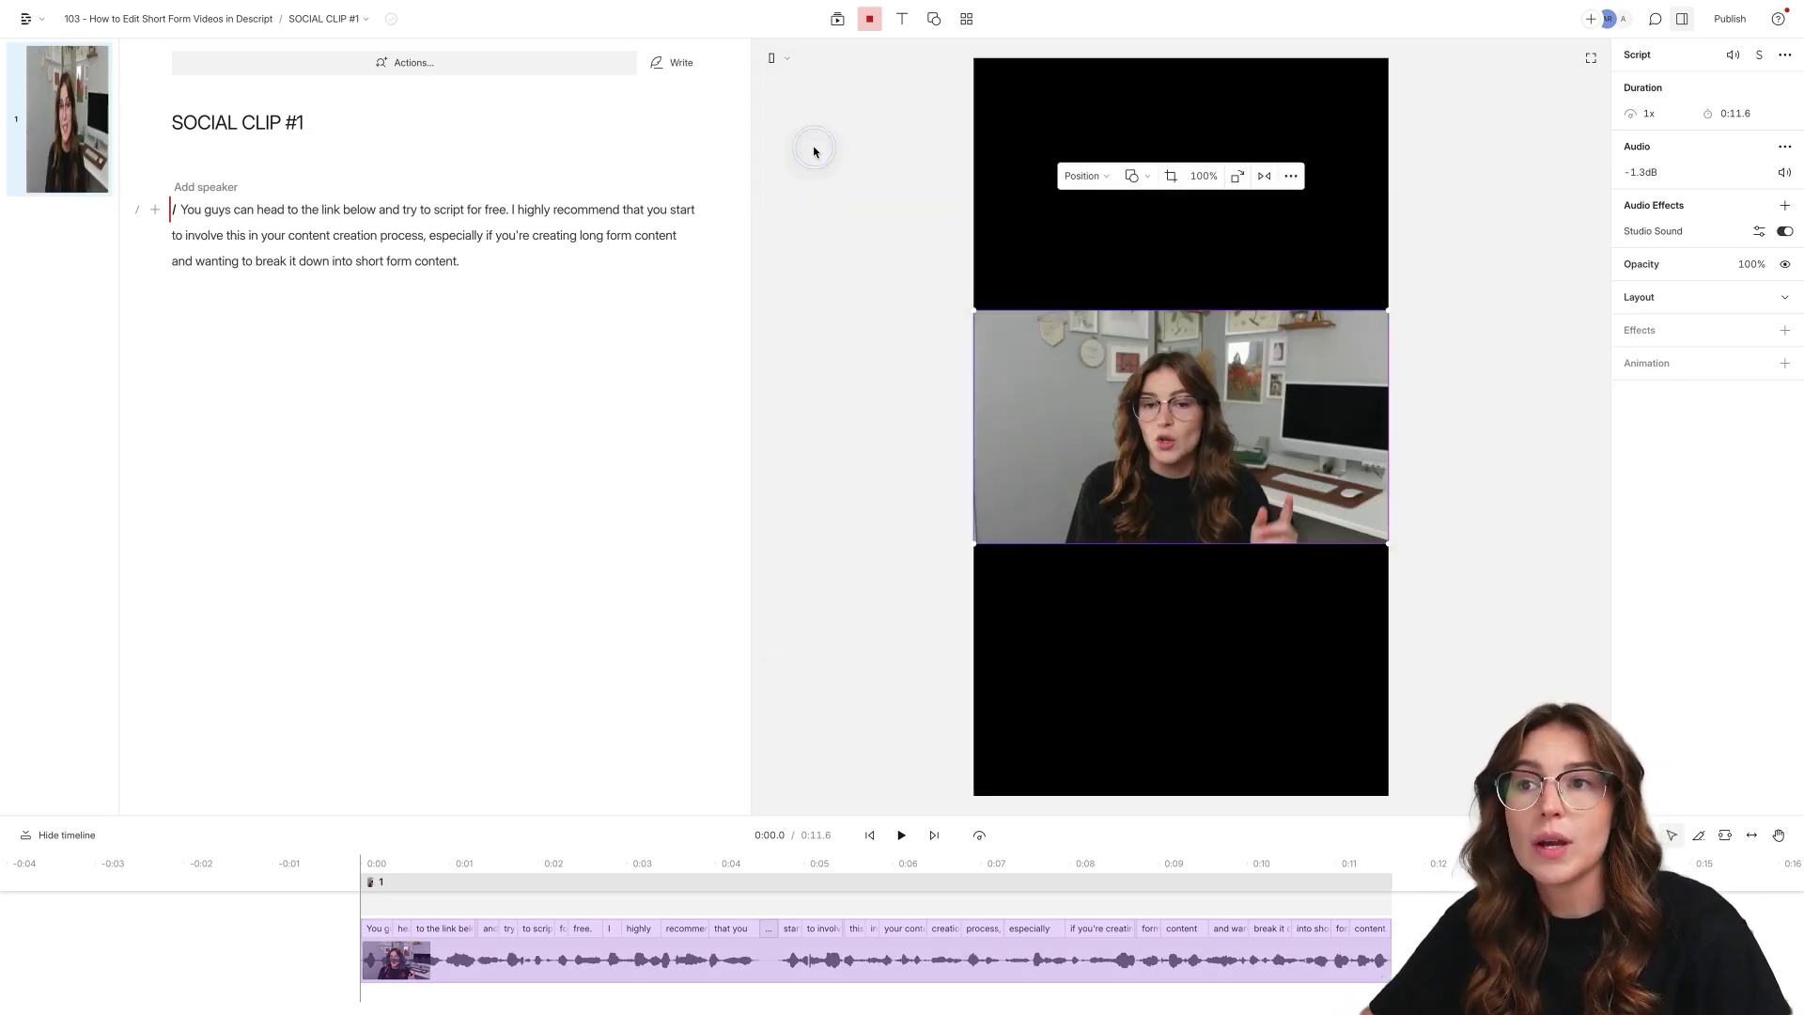
{"action": "left_click", "coordinate": [788, 59]}
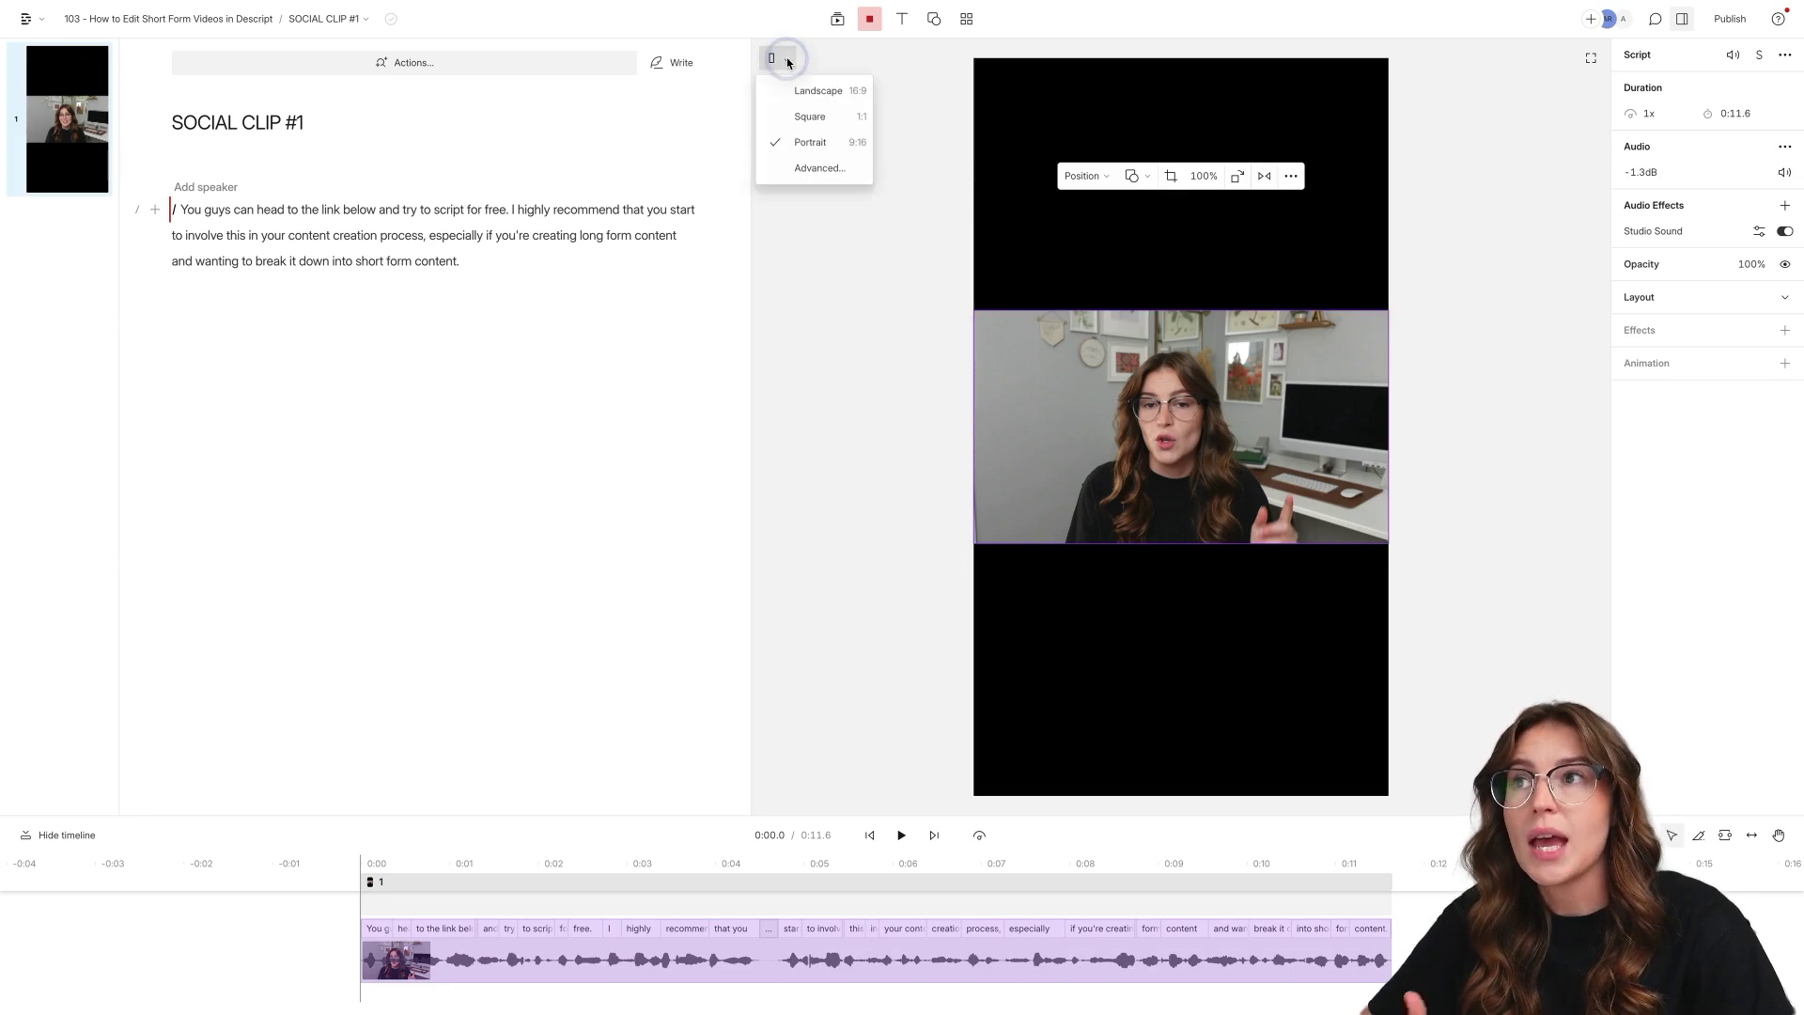
{"action": "left_click", "coordinate": [827, 171]}
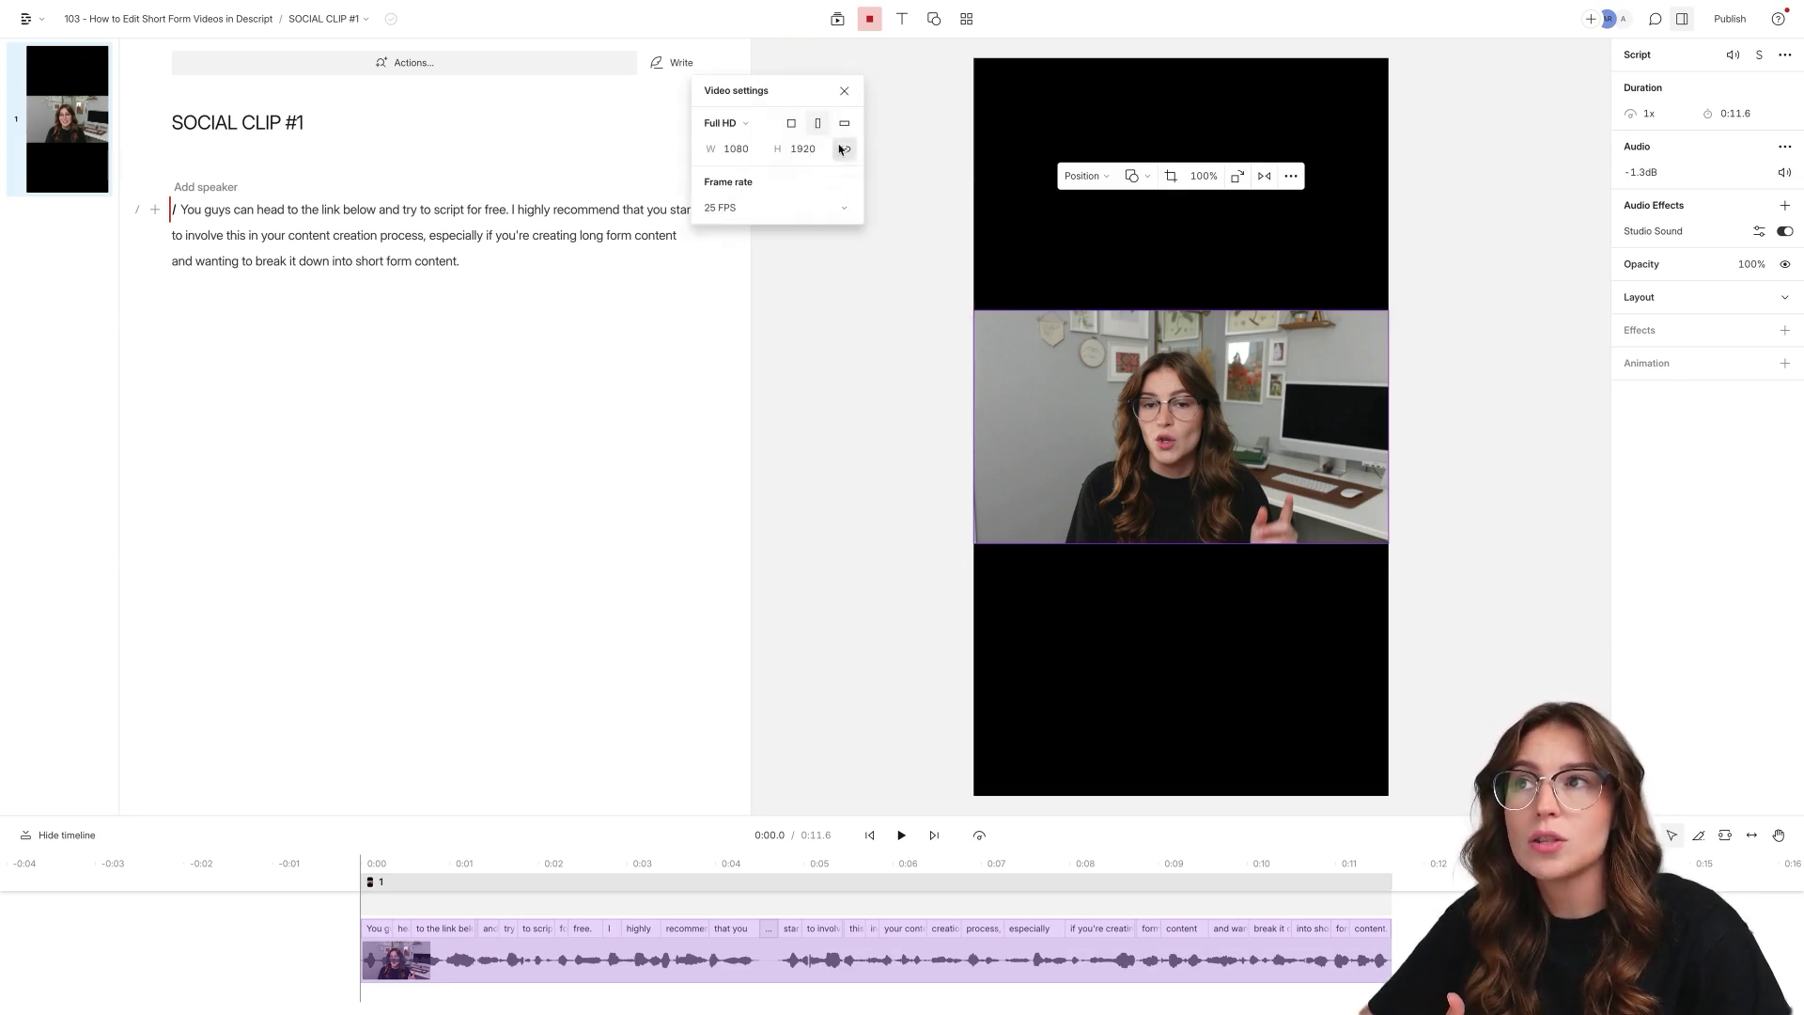
{"action": "left_click", "coordinate": [731, 125]}
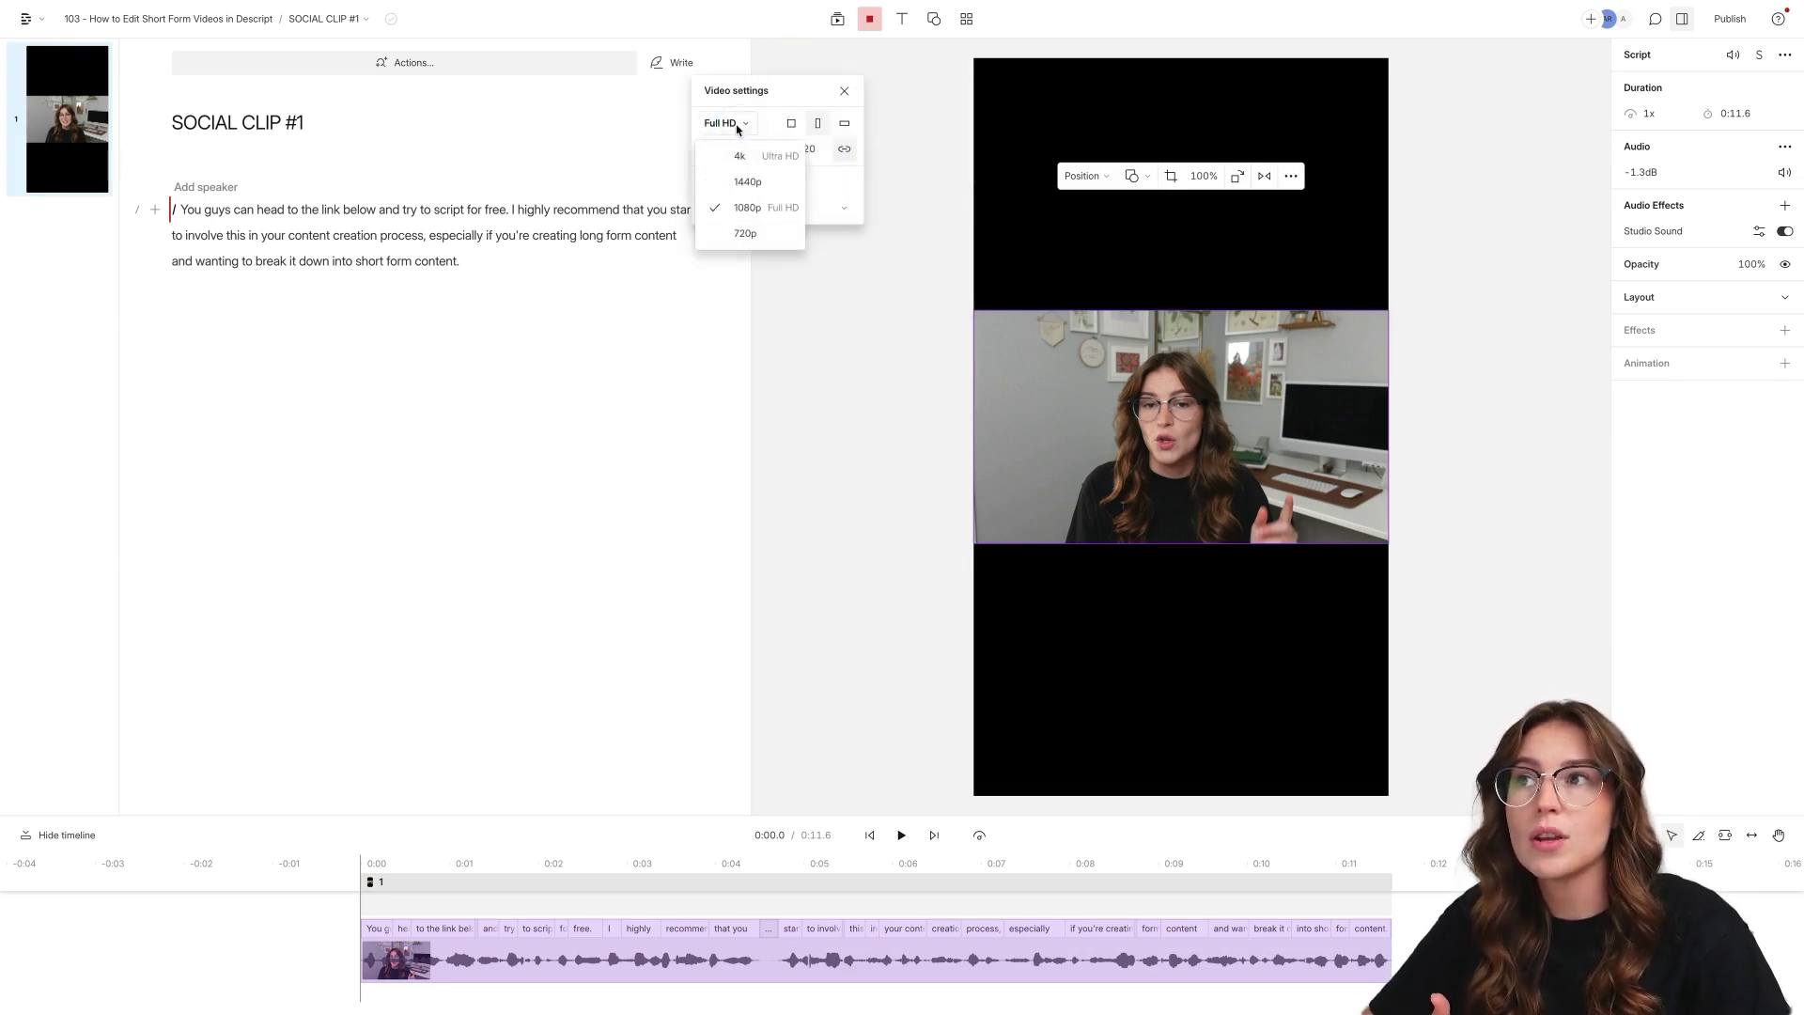
{"action": "left_click", "coordinate": [776, 209]}
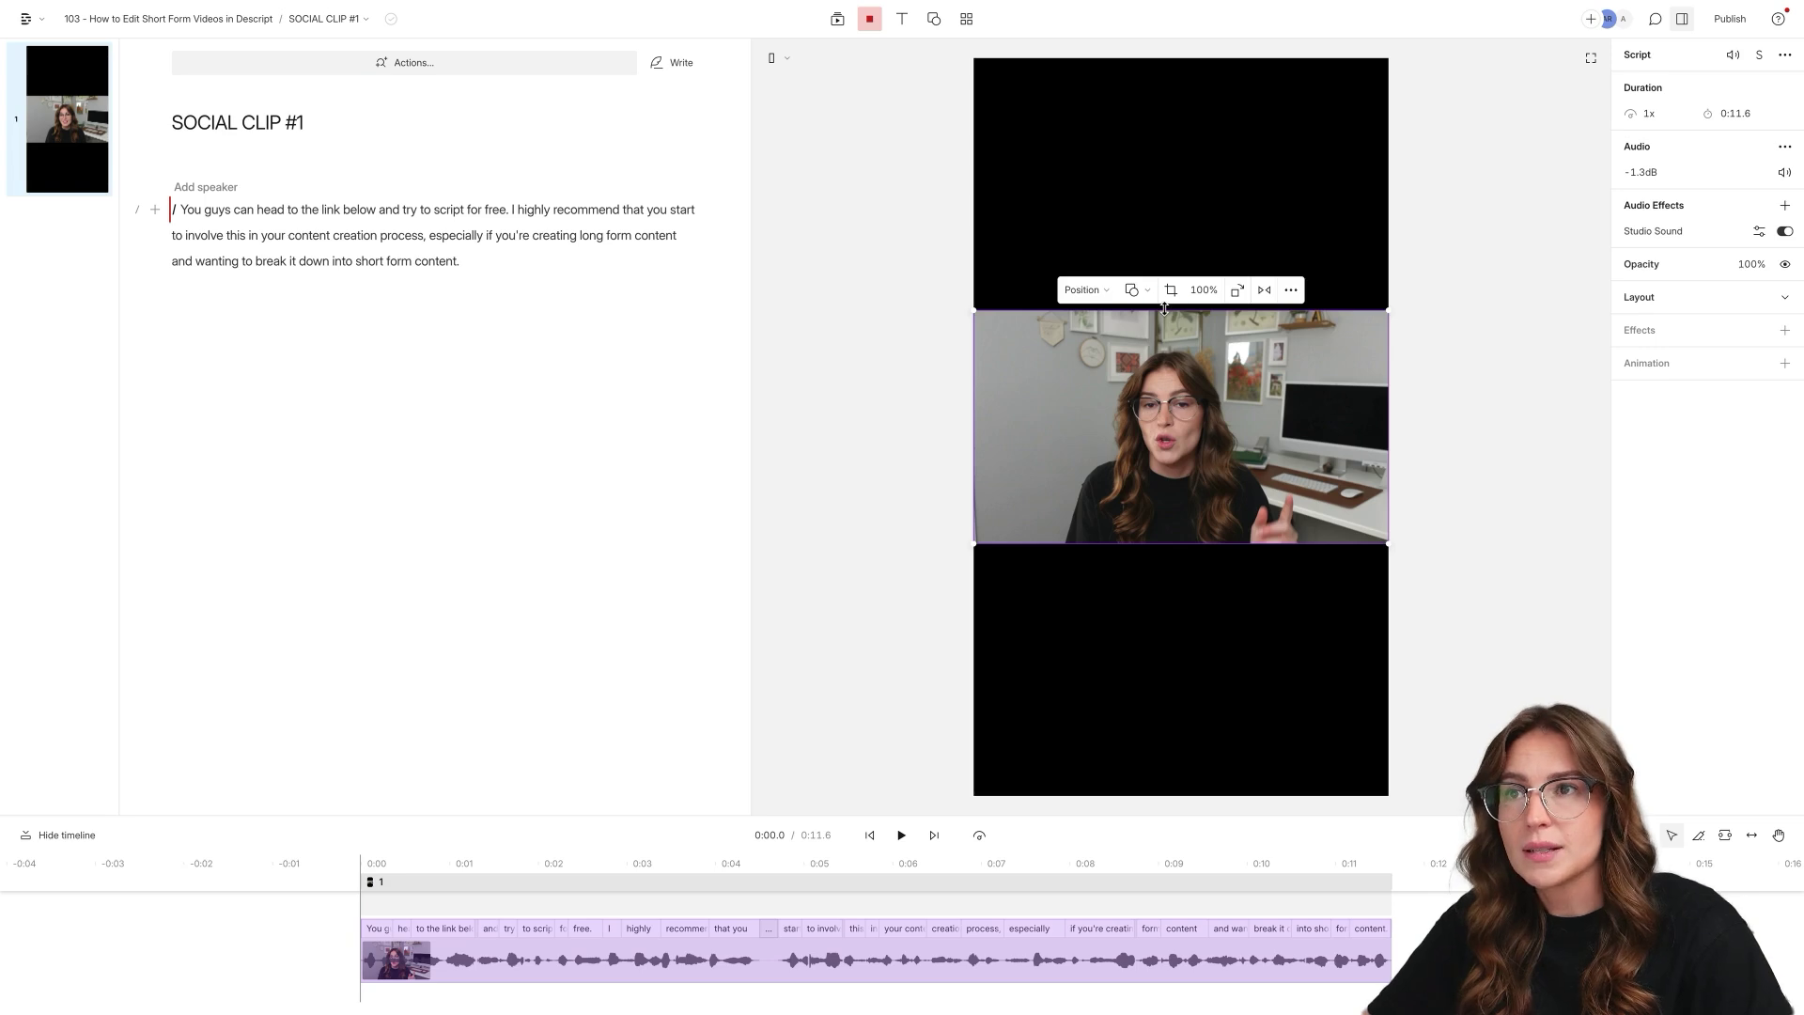
Stretch the speaker video to the frame's top and bottom edges and recrop to center him.
{"action": "left_click_drag", "start_coordinate": [1169, 311], "coordinate": [1168, 56]}
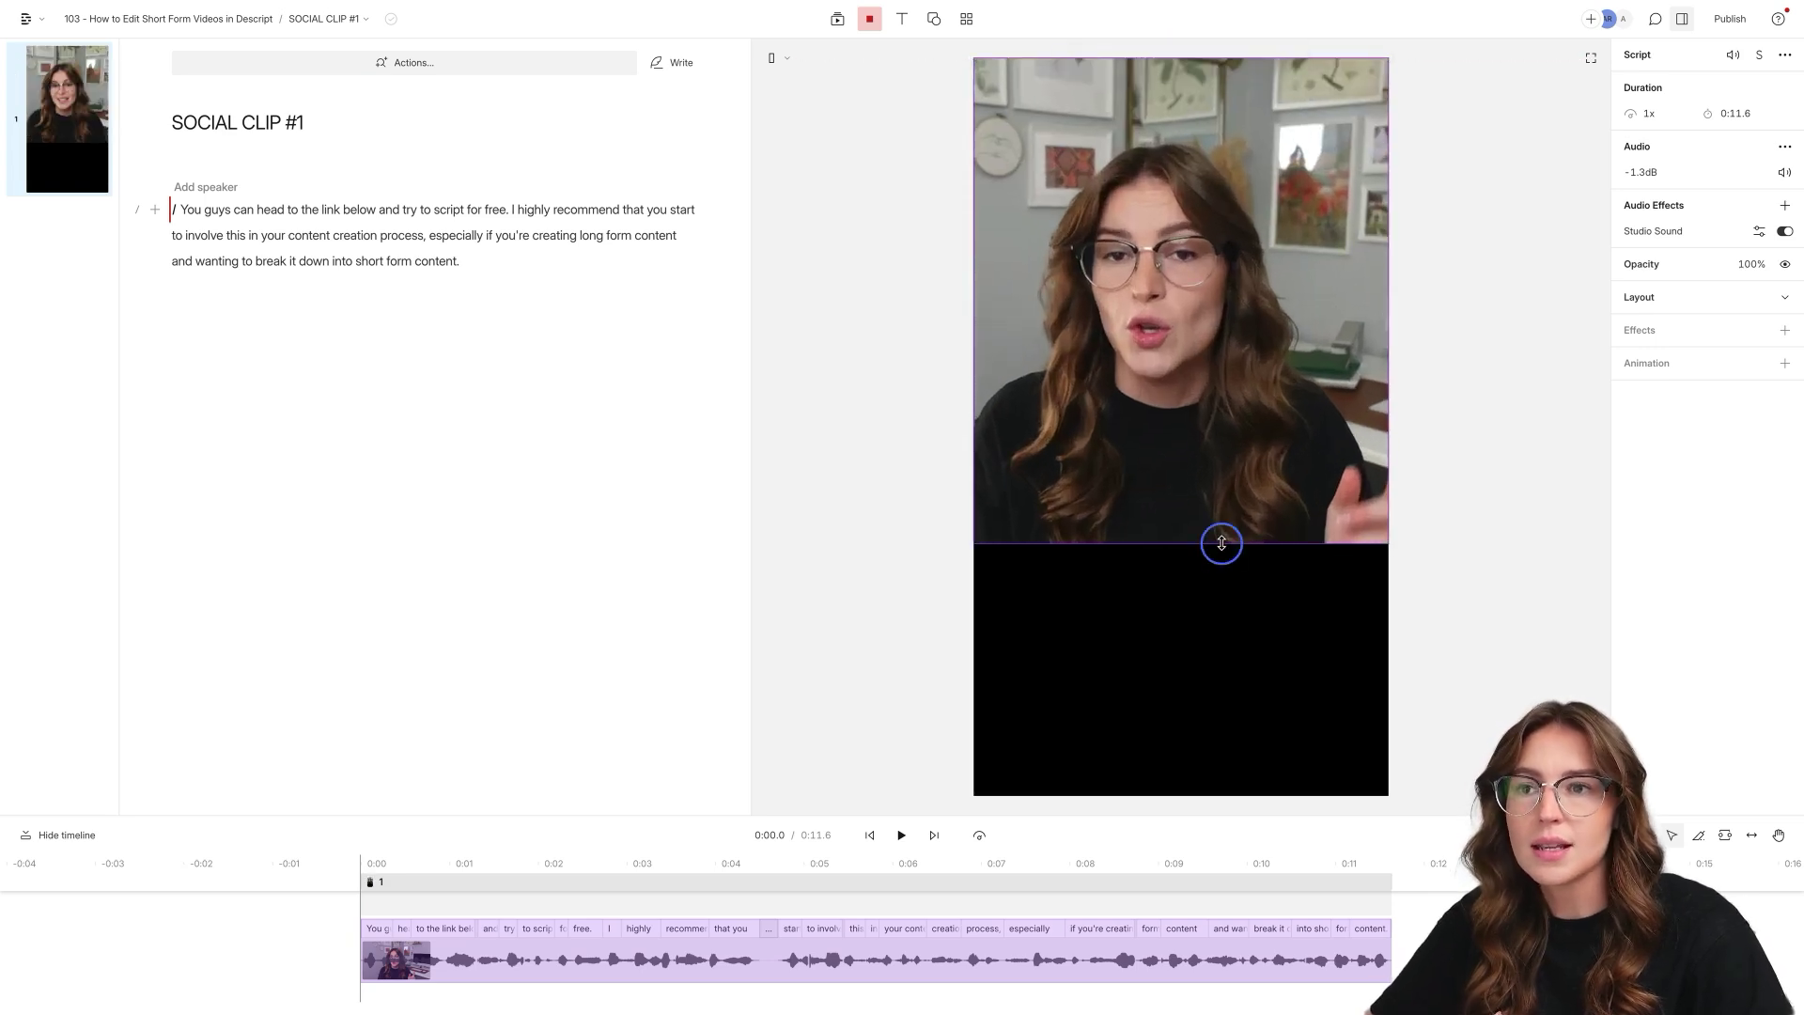
{"action": "left_click_drag", "start_coordinate": [1221, 544], "coordinate": [1232, 794]}
{"action": "double_click", "coordinate": [1151, 612]}
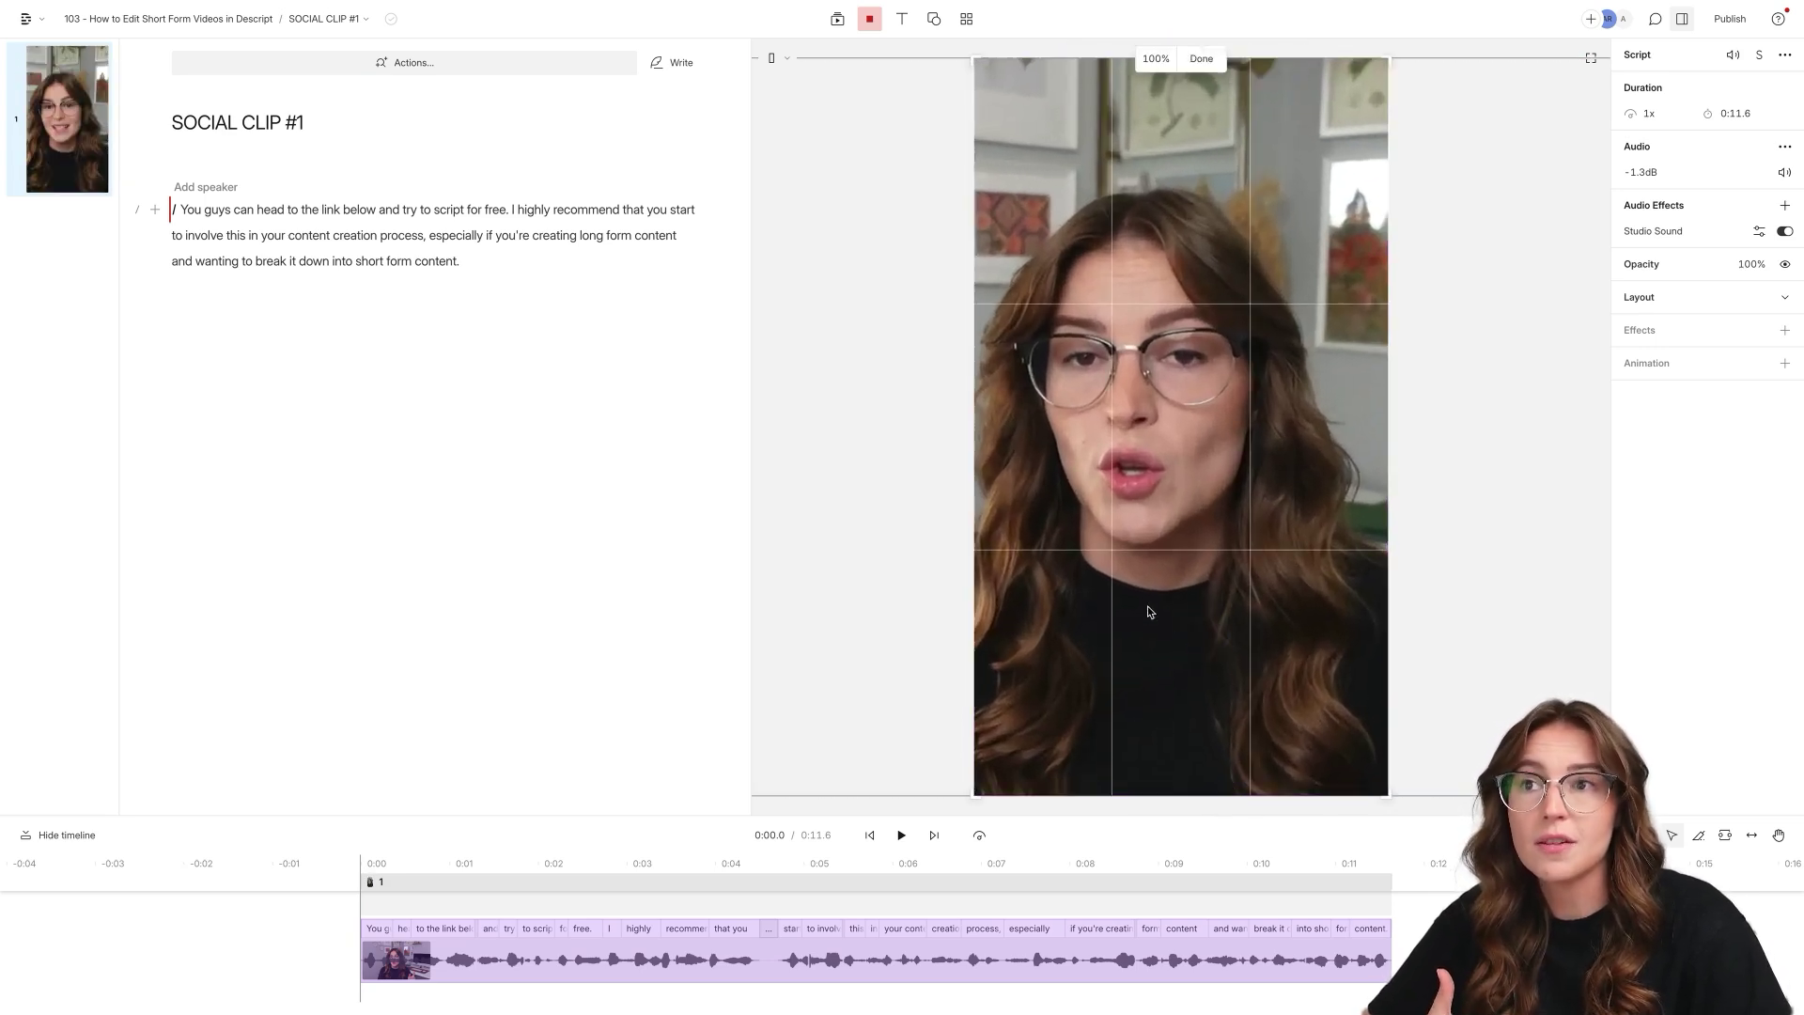
{"action": "left_click_drag", "start_coordinate": [1152, 612], "coordinate": [1180, 597]}
{"action": "left_click", "coordinate": [288, 260]}
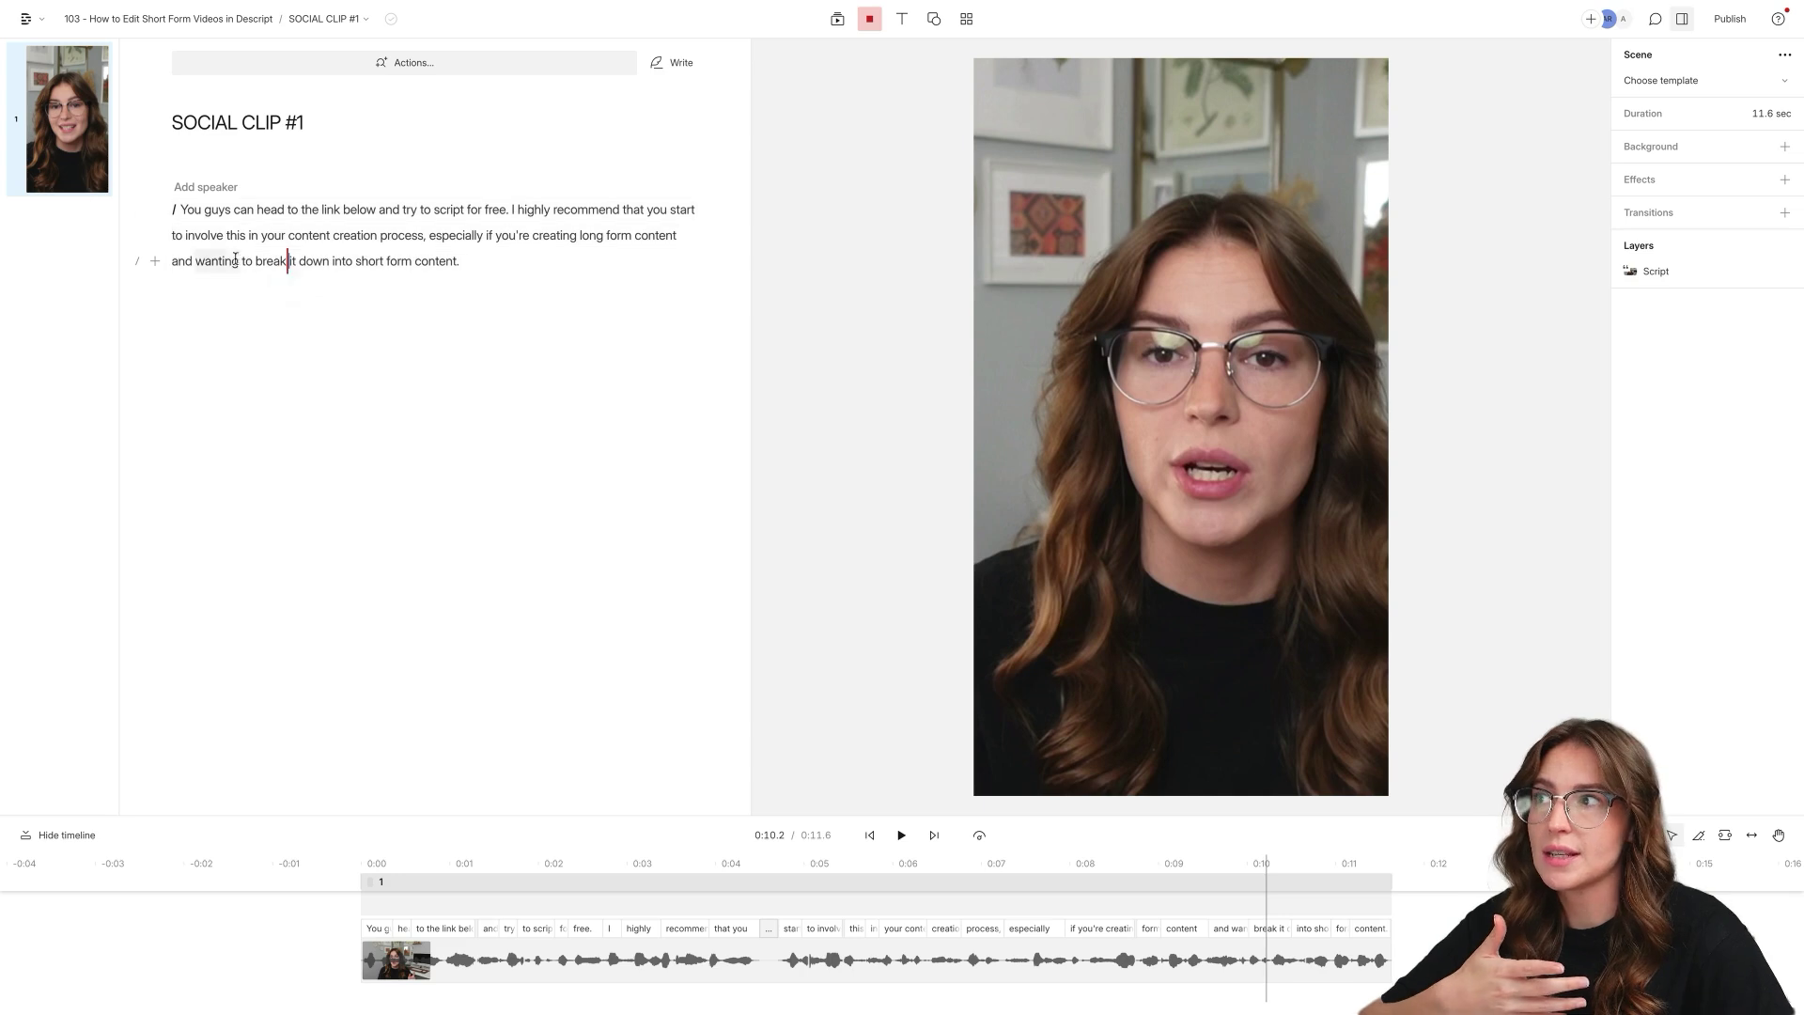
{"action": "left_click", "coordinate": [486, 264]}
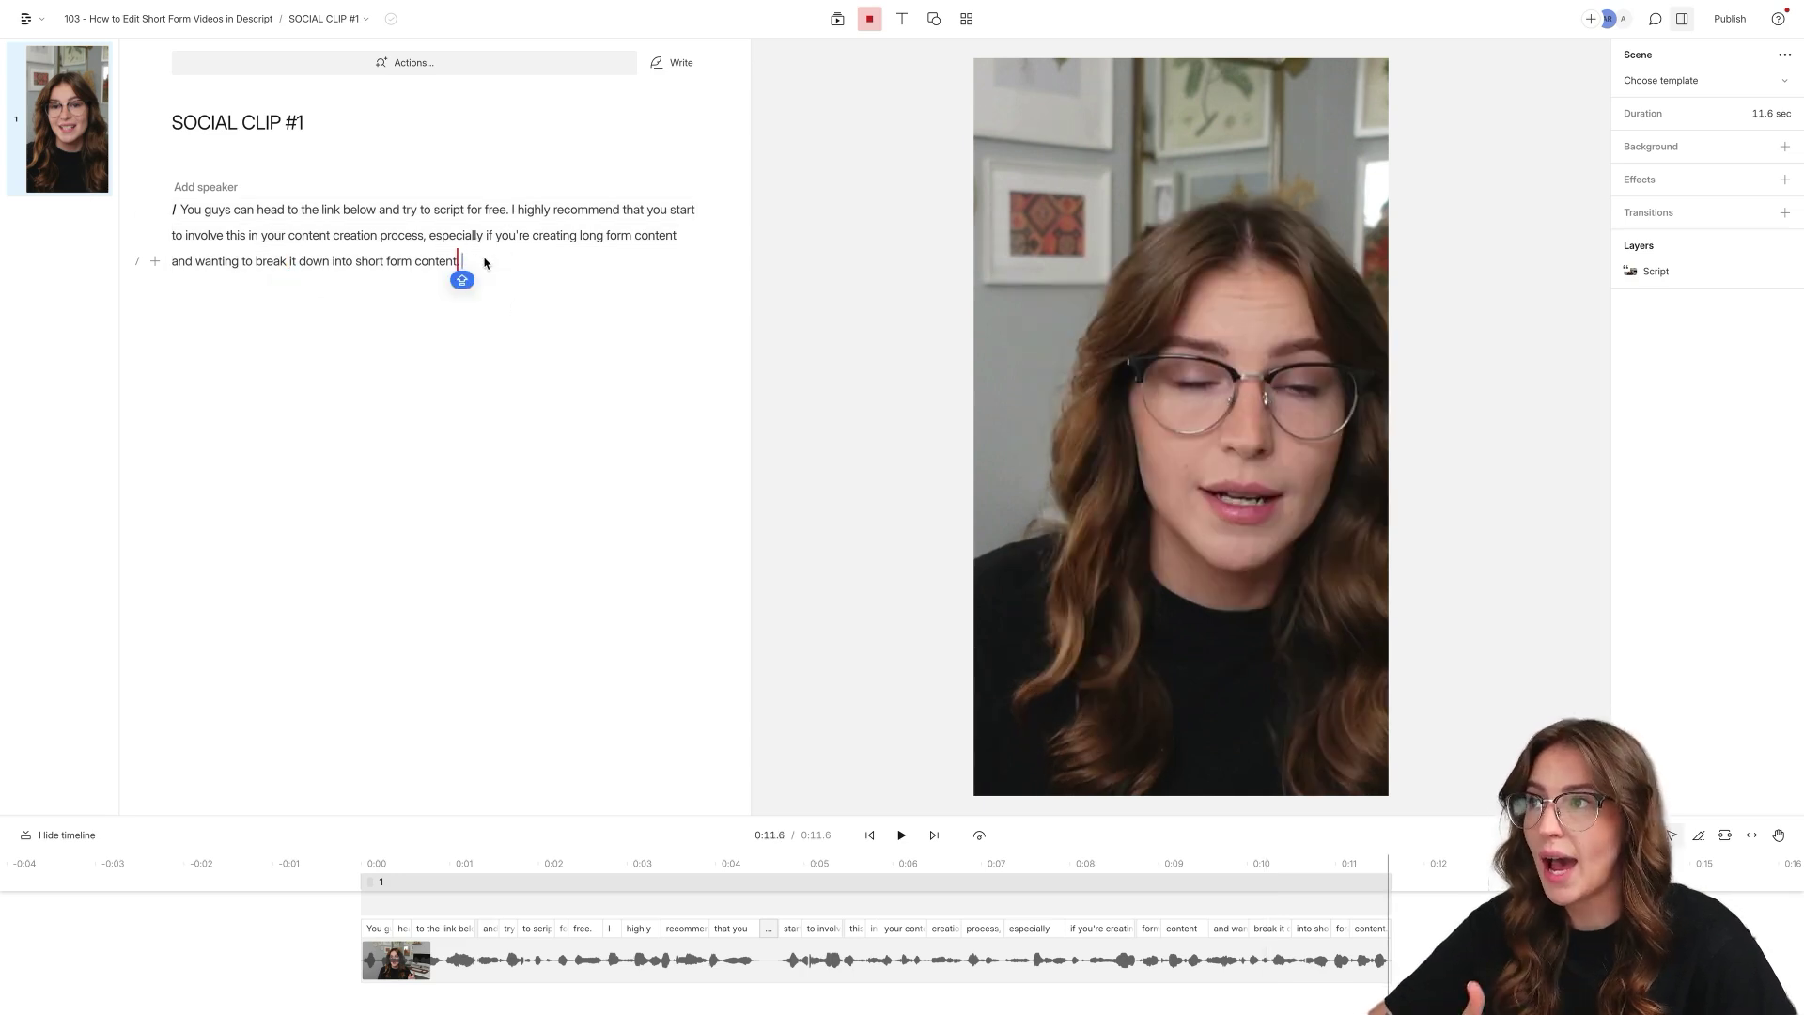
{"action": "left_click", "coordinate": [508, 214]}
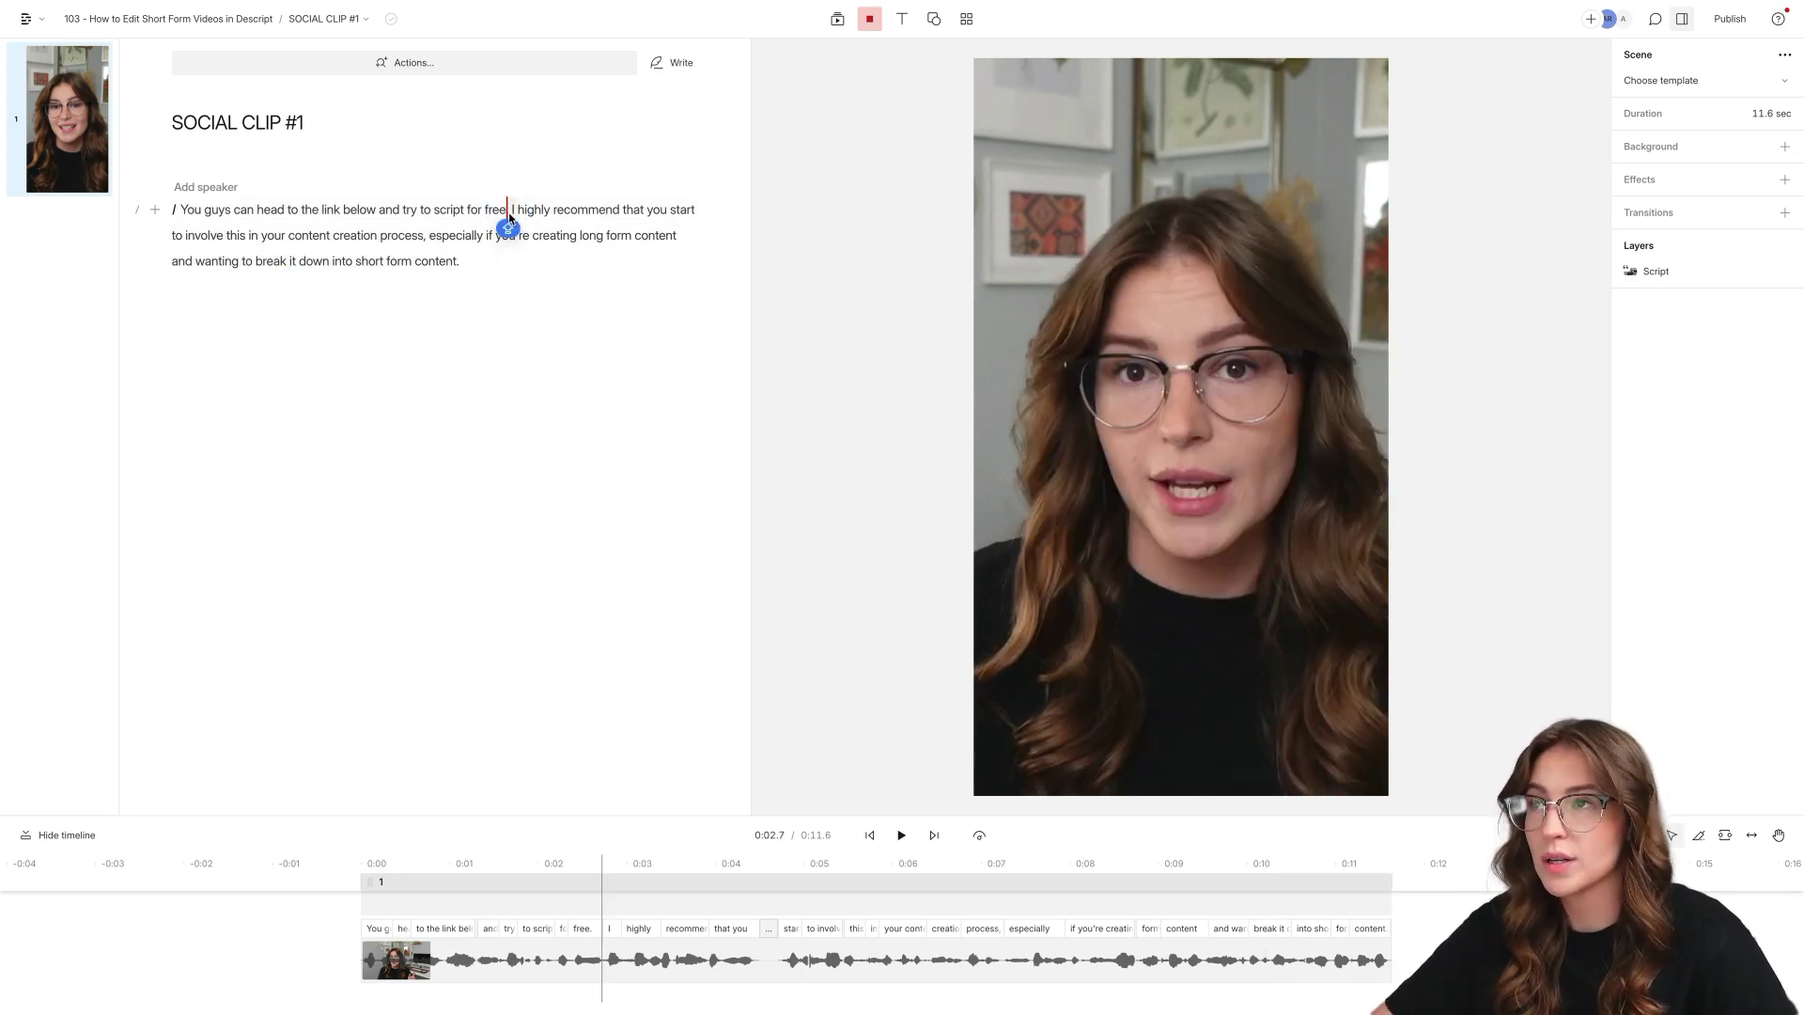
{"action": "type", "text": "/"}
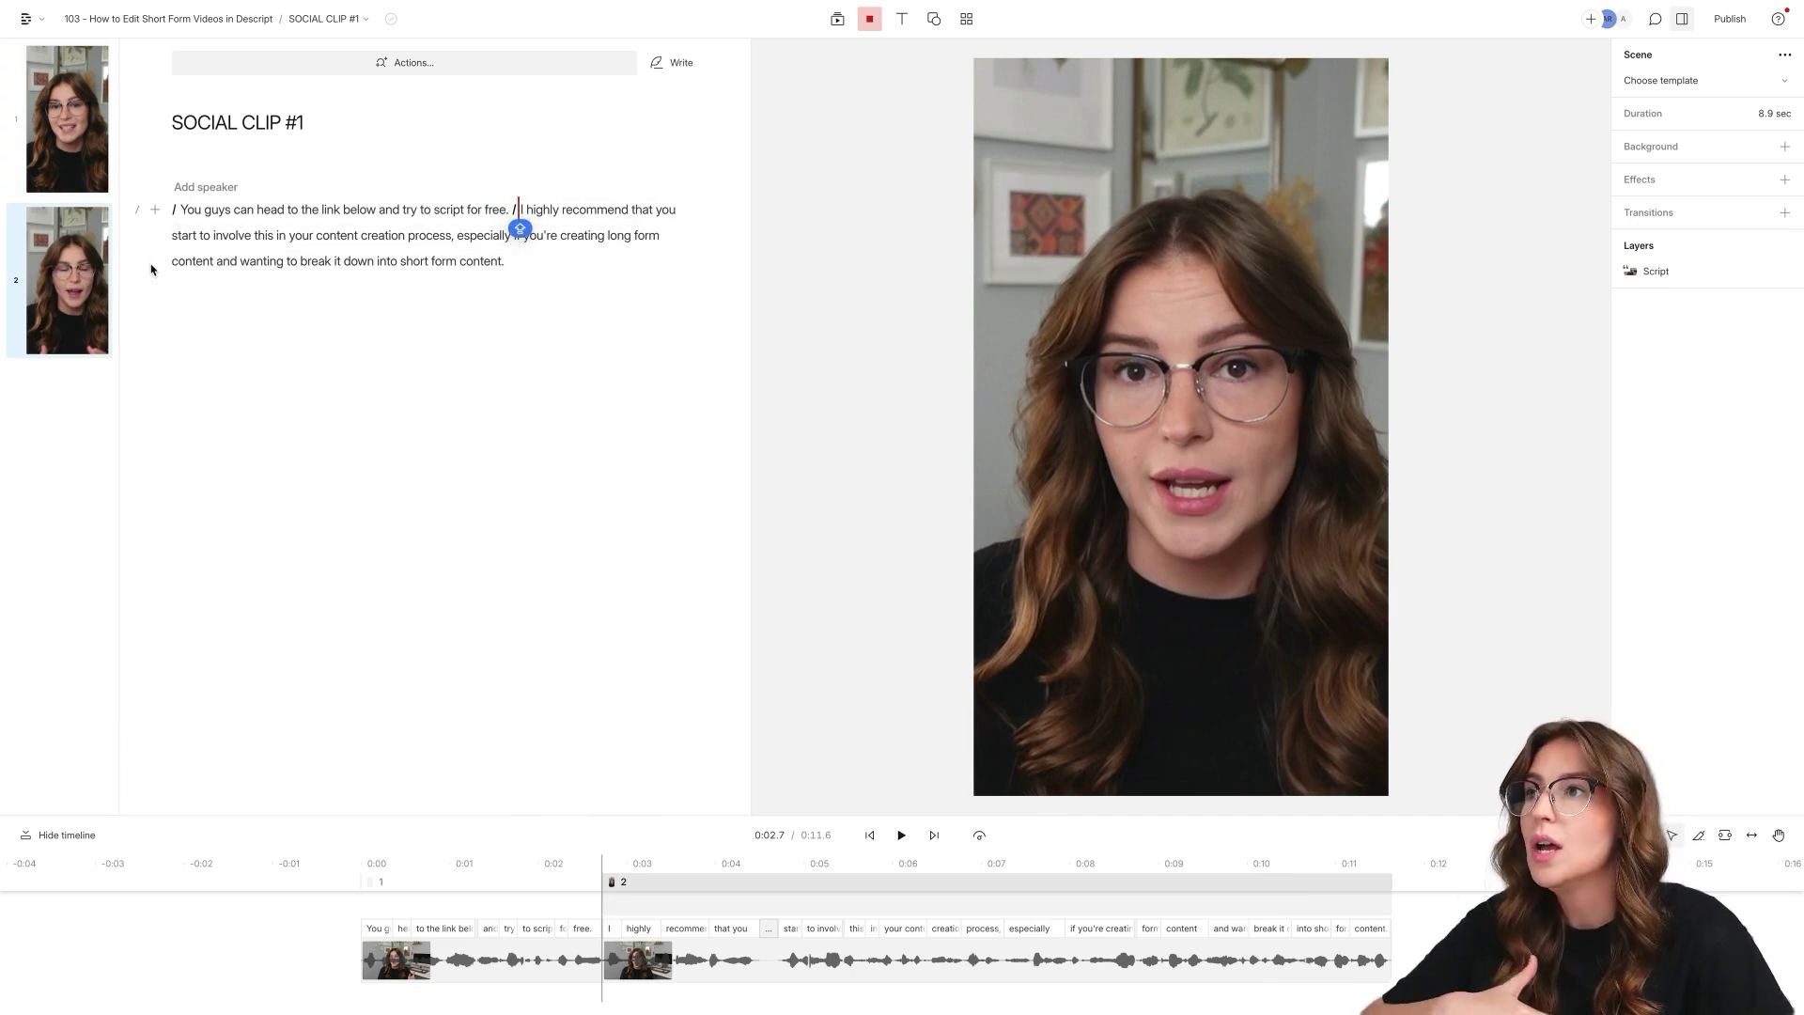
{"action": "key", "text": "BackSpace"}
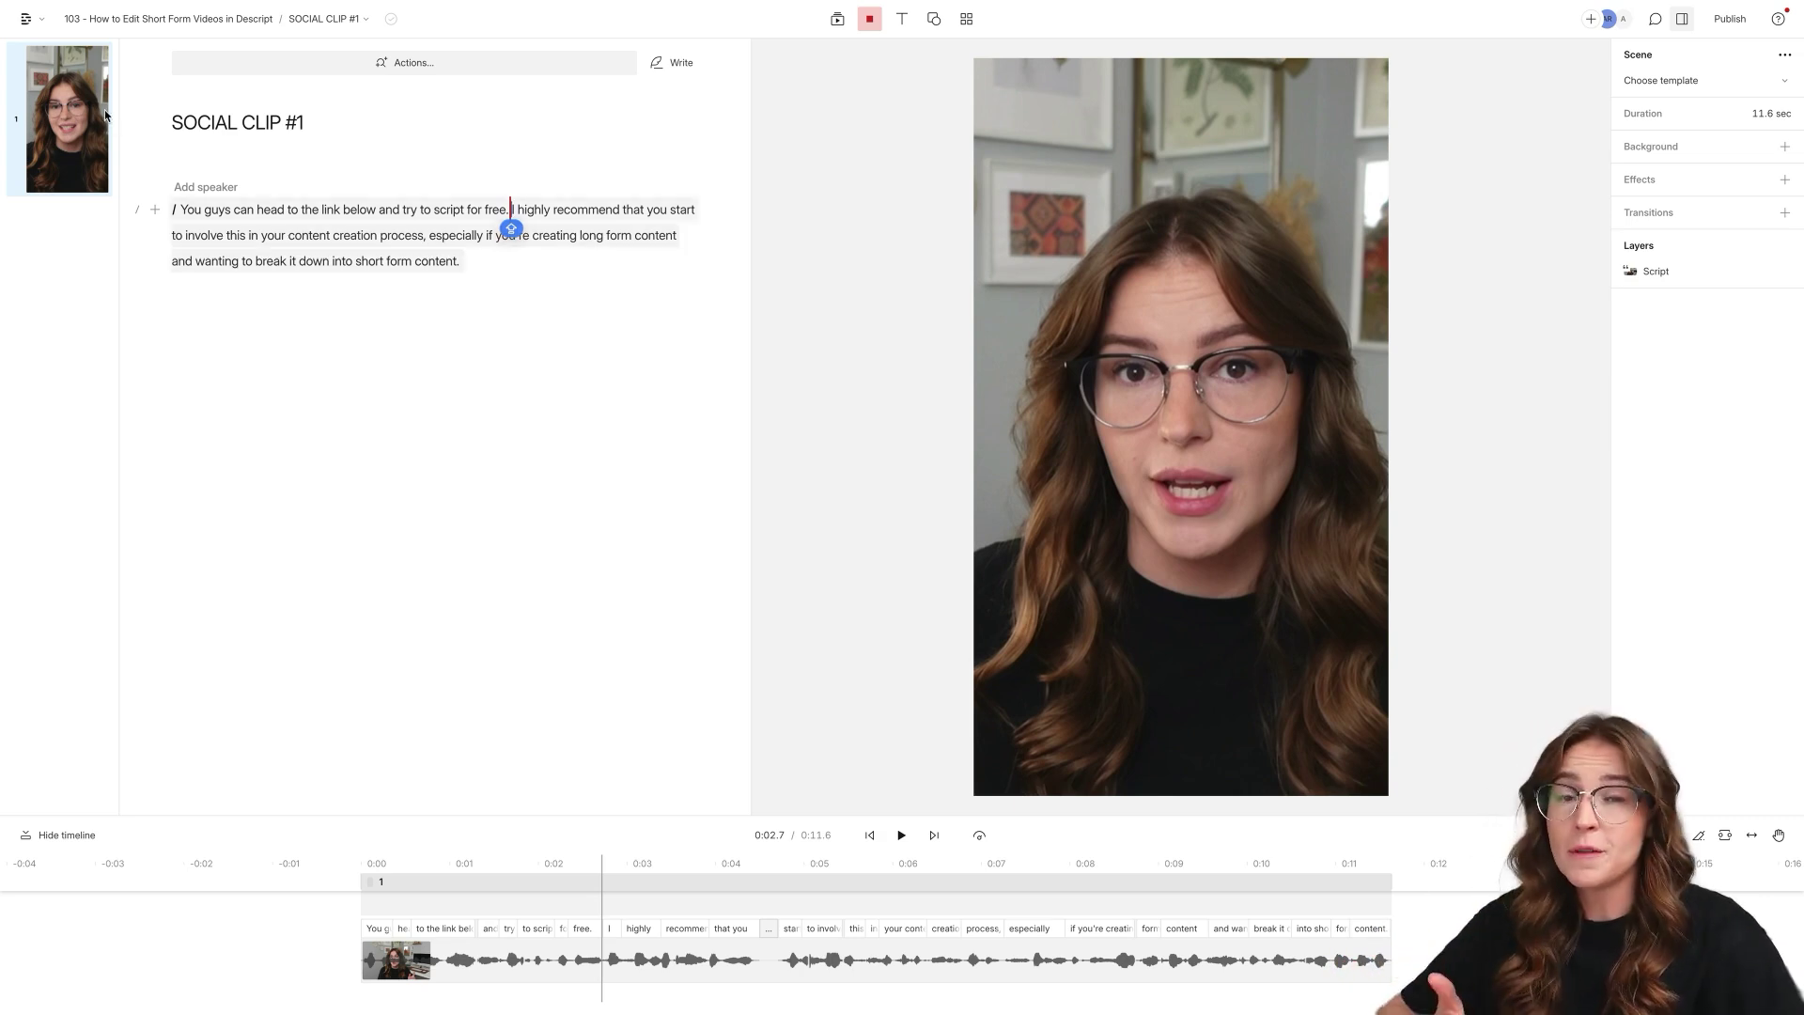
Delete 'script for free.' from the clip.
{"action": "left_click", "coordinate": [379, 236]}
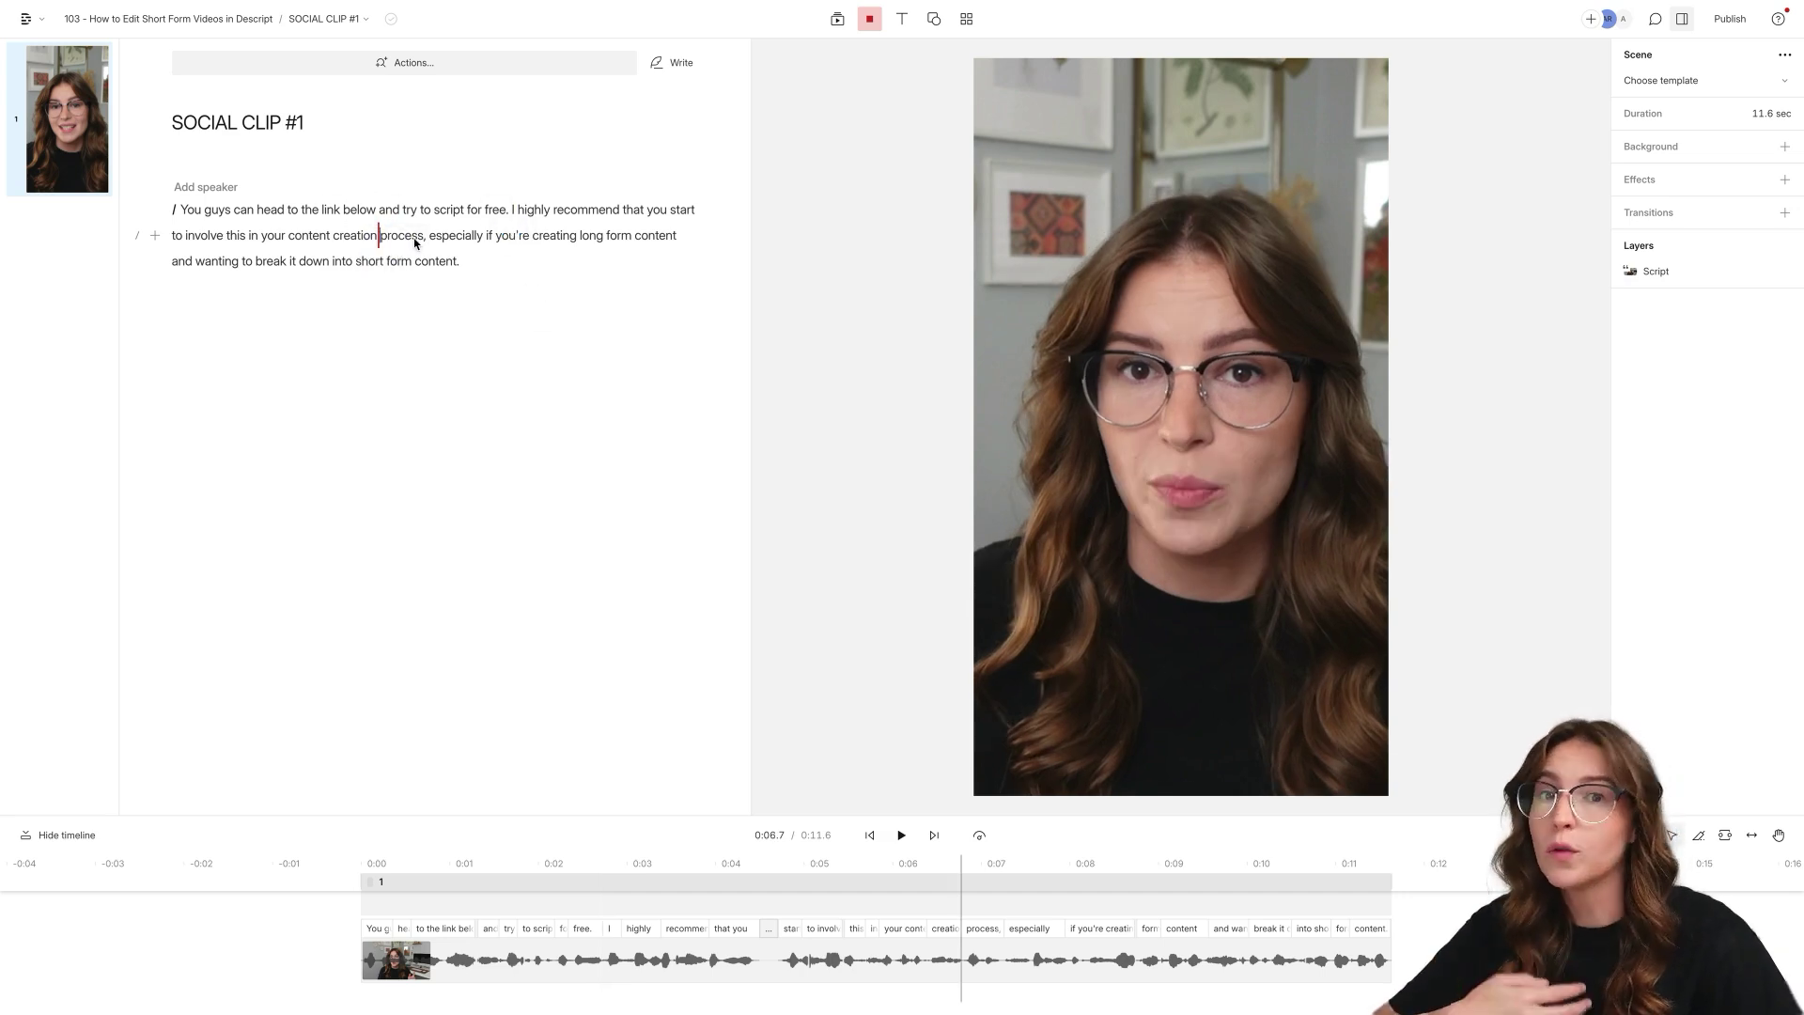
{"action": "left_click_drag", "start_coordinate": [510, 208], "coordinate": [433, 215]}
{"action": "key", "text": "BackSpace"}
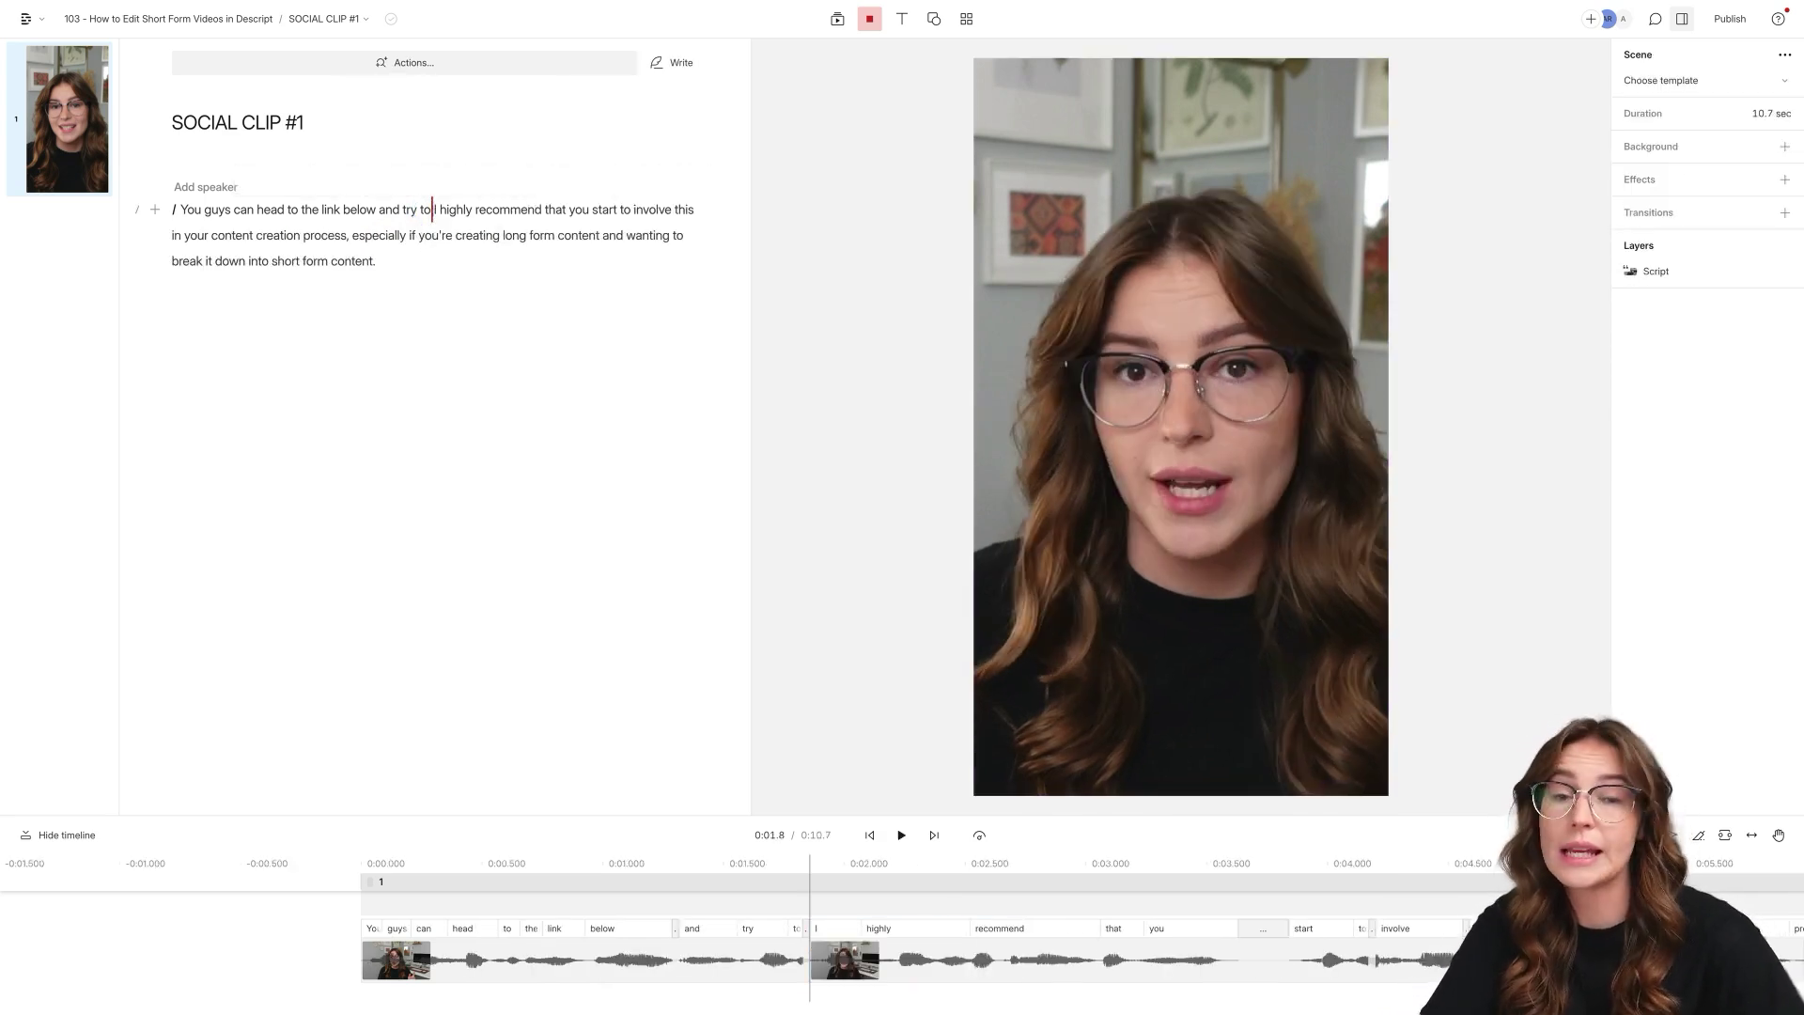
Correct the transcript word 'you're' to 'your'.
{"action": "double_click", "coordinate": [433, 239]}
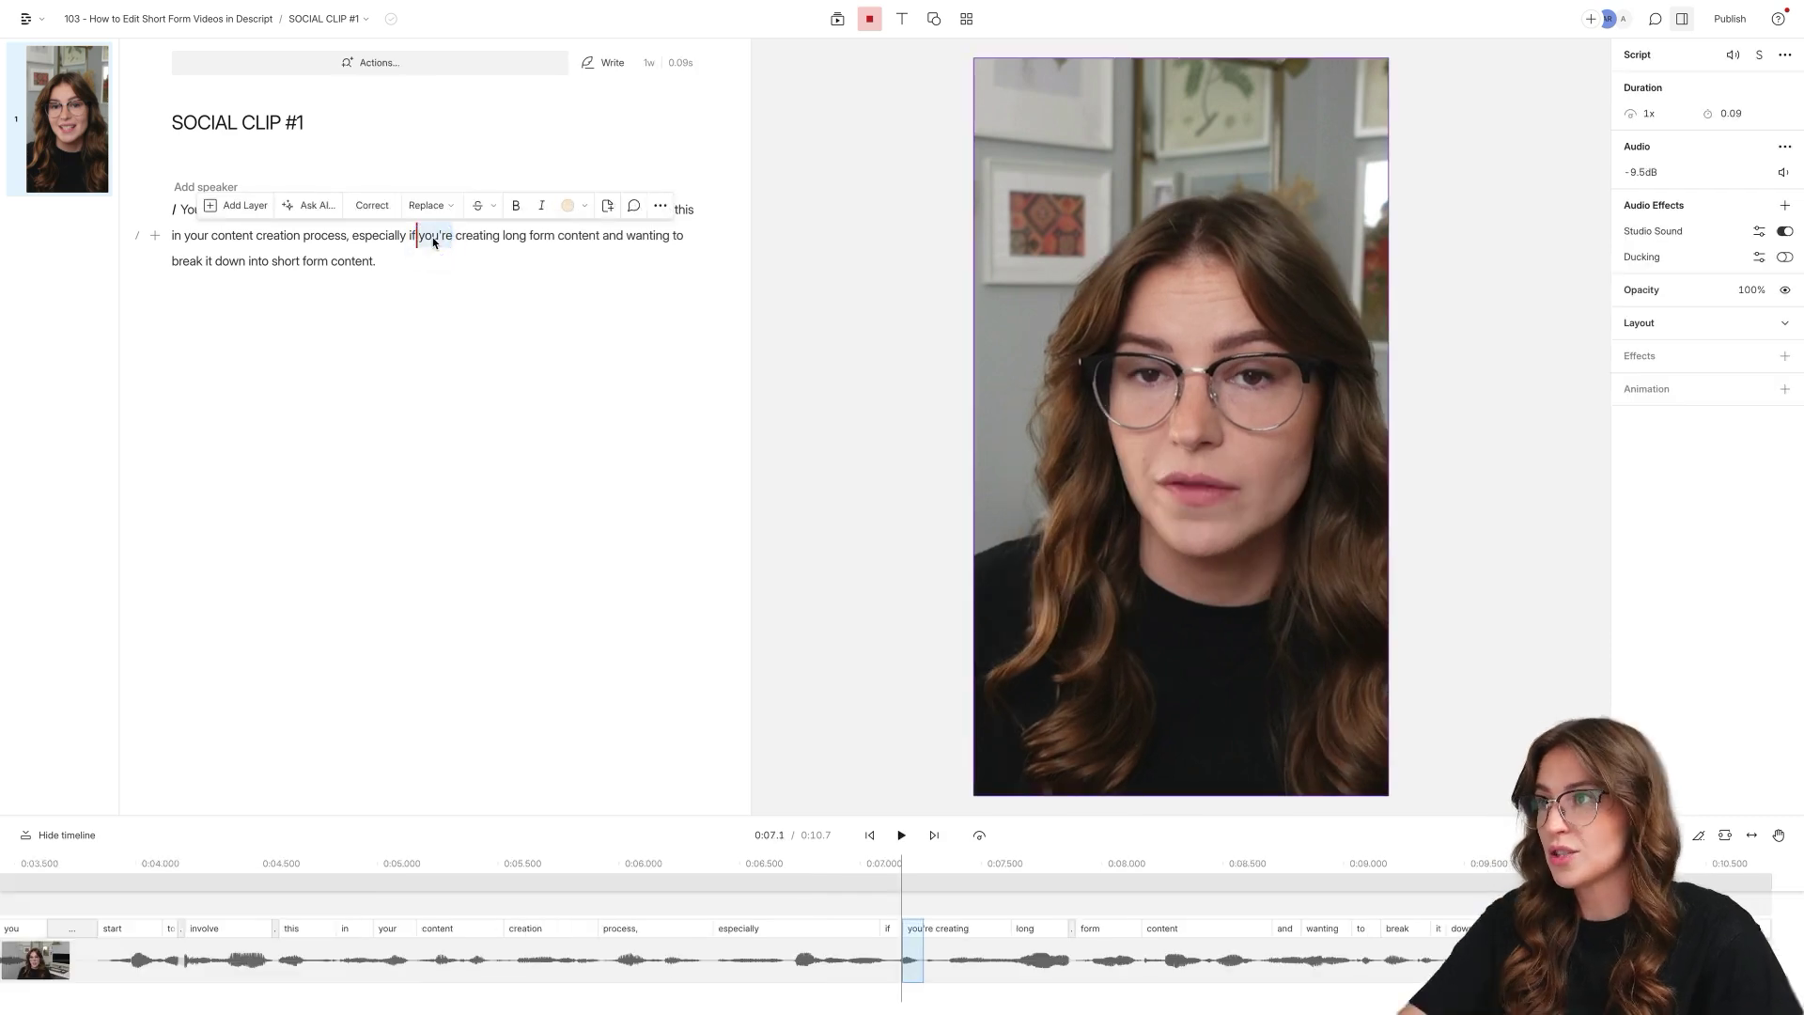
{"action": "left_click", "coordinate": [372, 205]}
{"action": "type", "text": "your"}
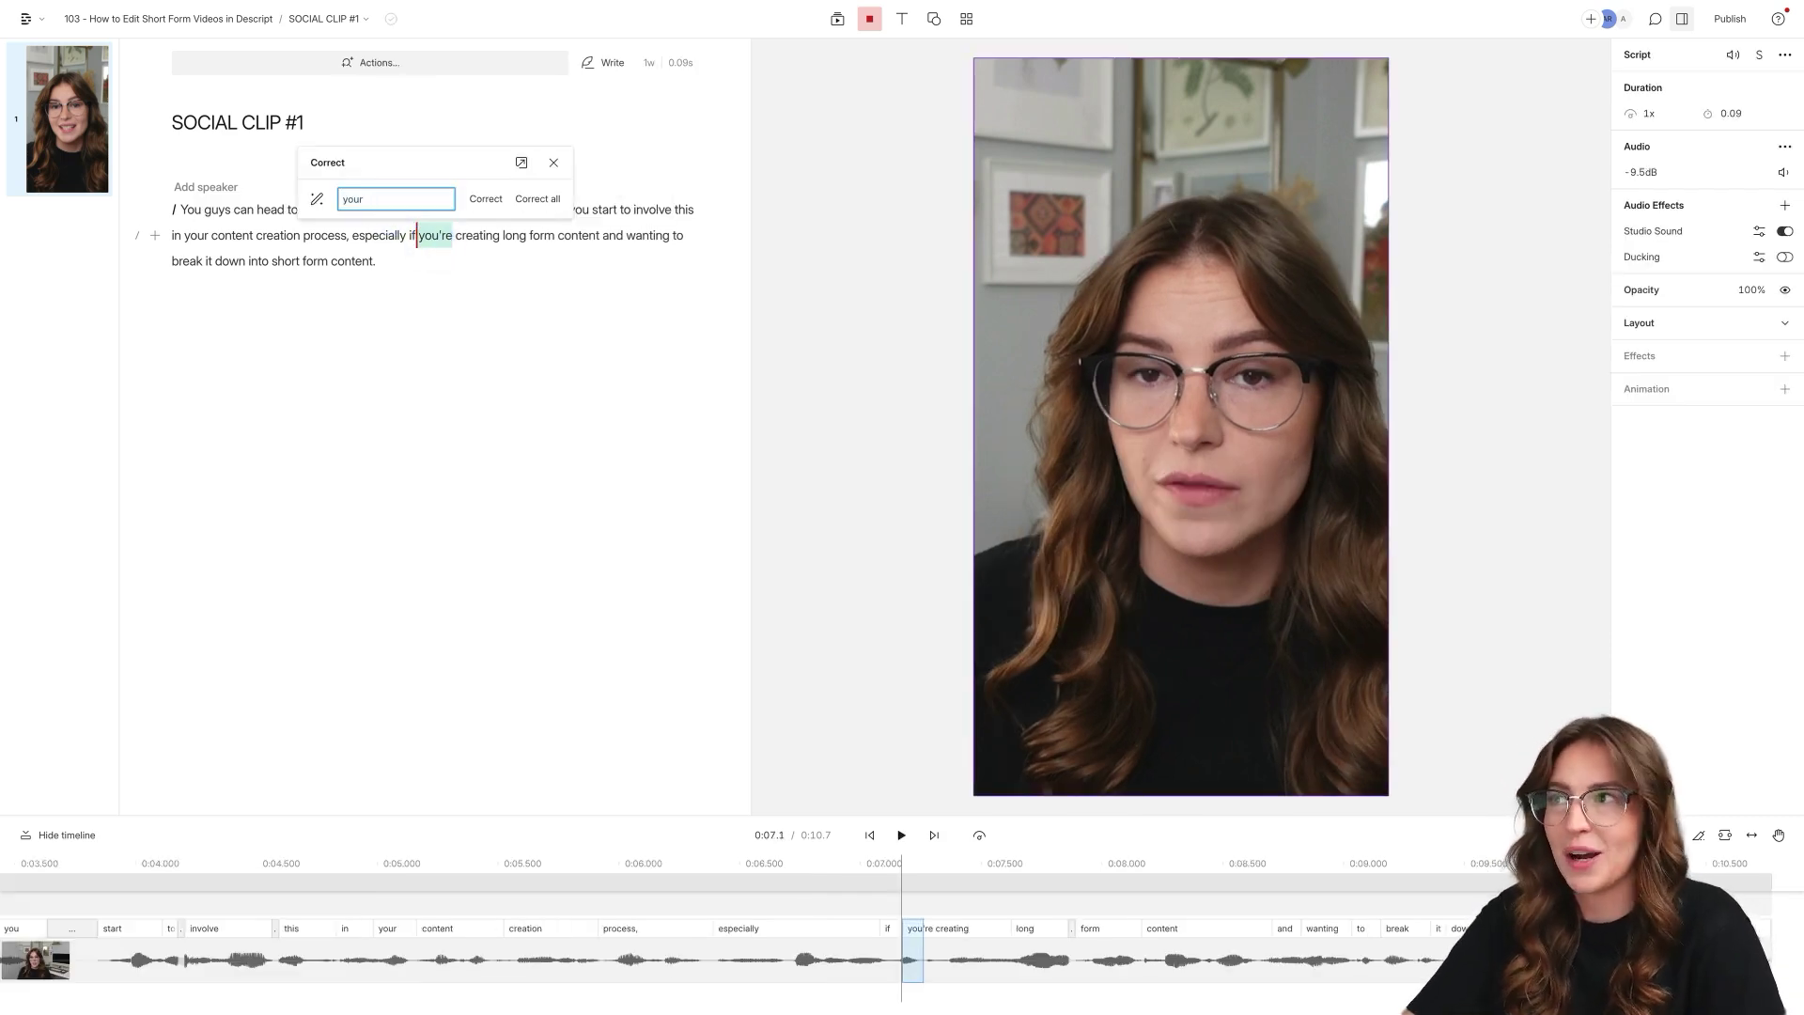
{"action": "key", "text": "Return"}
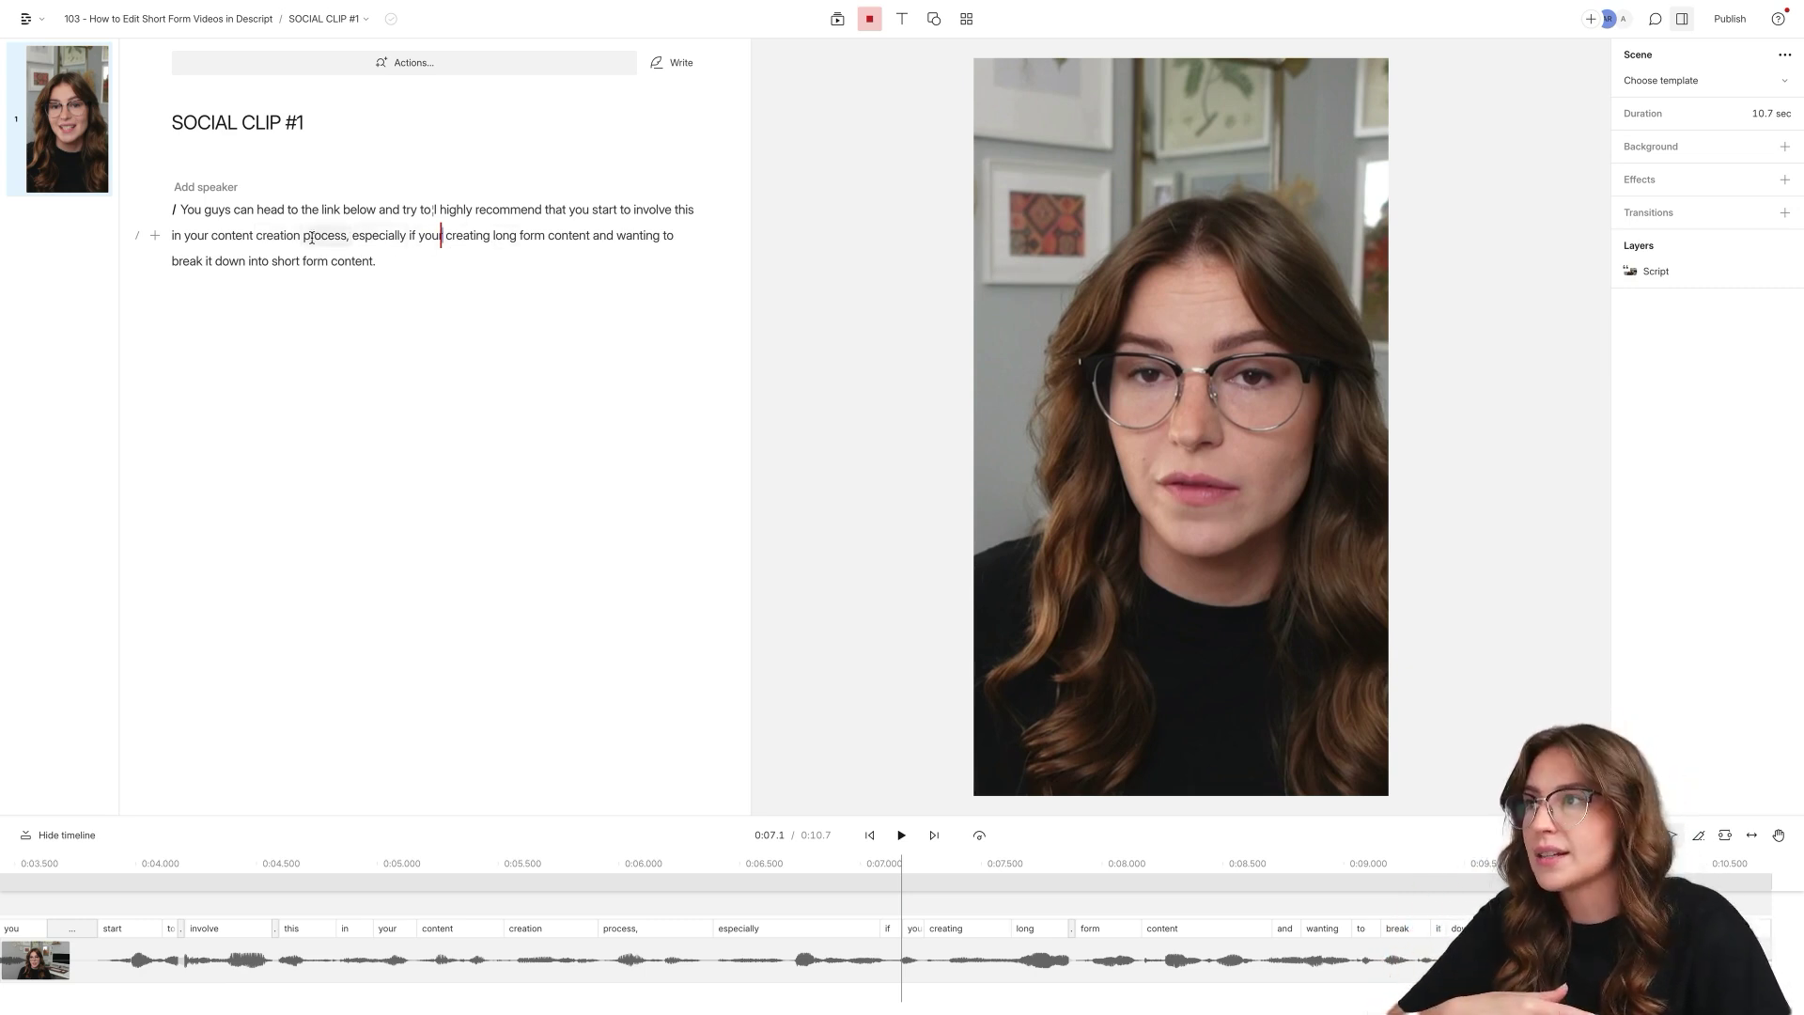
Correct 'process,' to 'process' by removing the trailing comma in the transcript.
{"action": "double_click", "coordinate": [322, 235]}
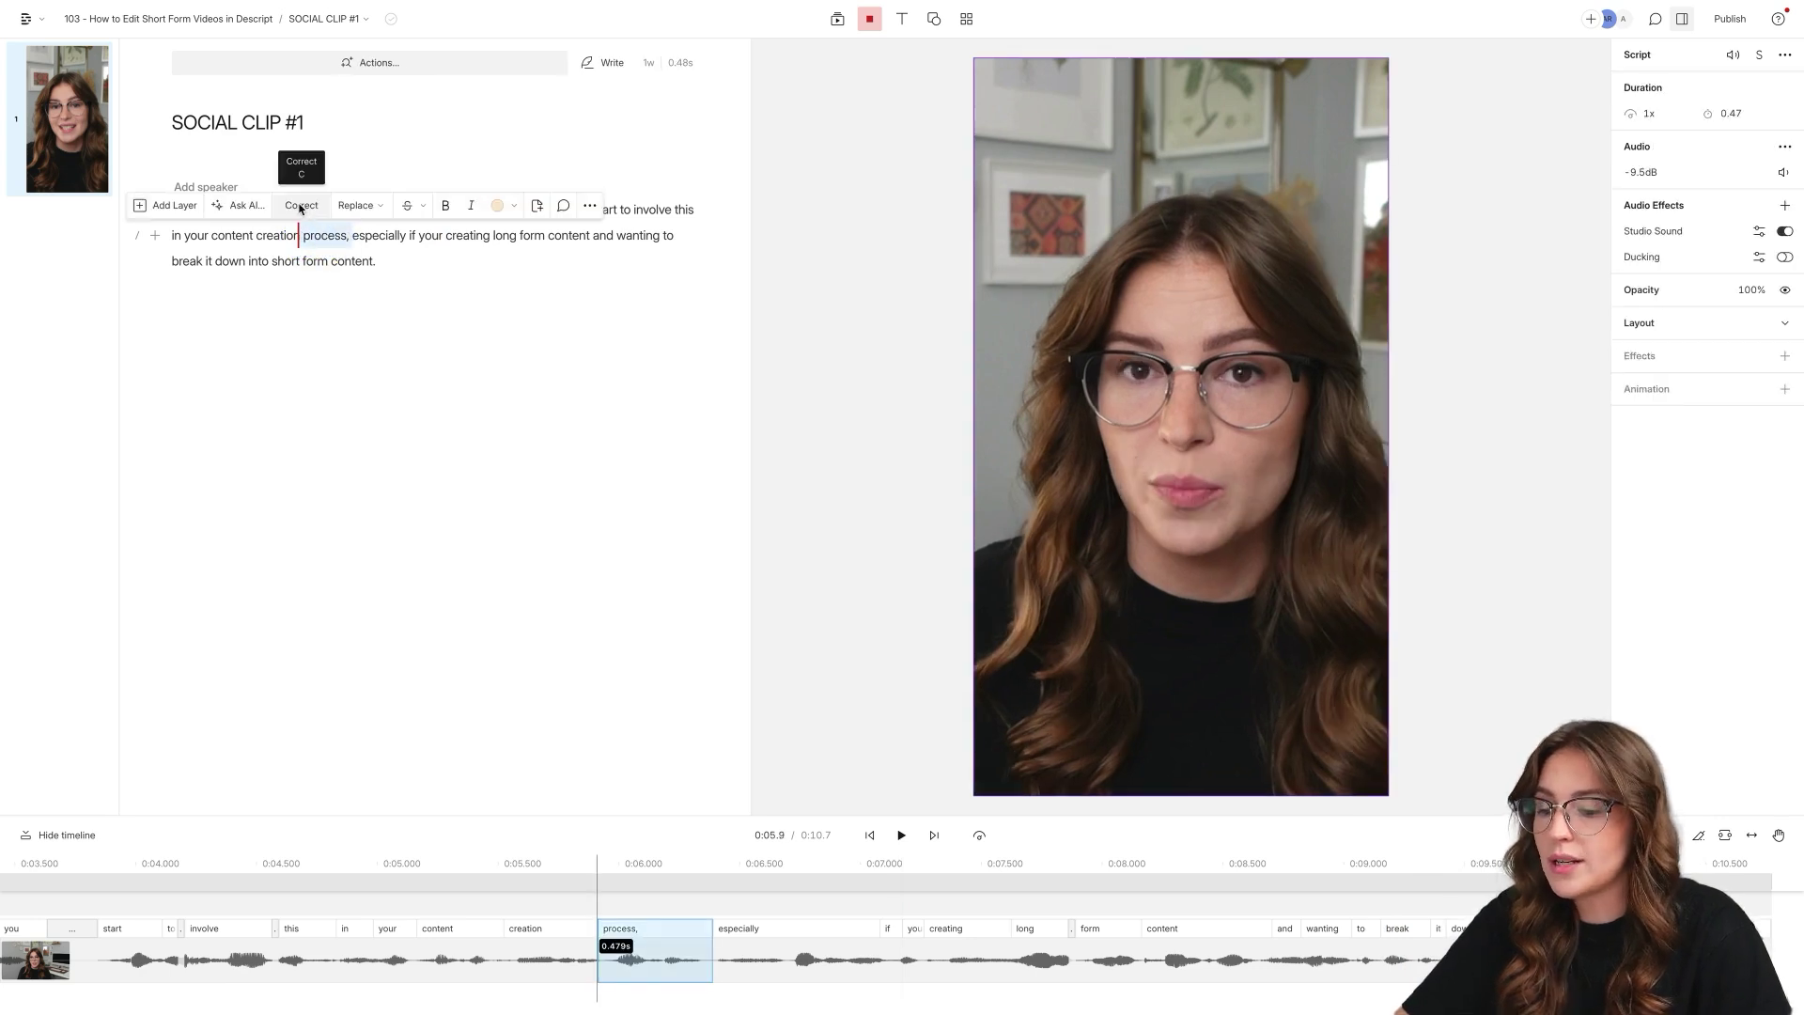
{"action": "left_click", "coordinate": [302, 205]}
{"action": "left_click", "coordinate": [320, 199]}
{"action": "key", "text": "BackSpace"}
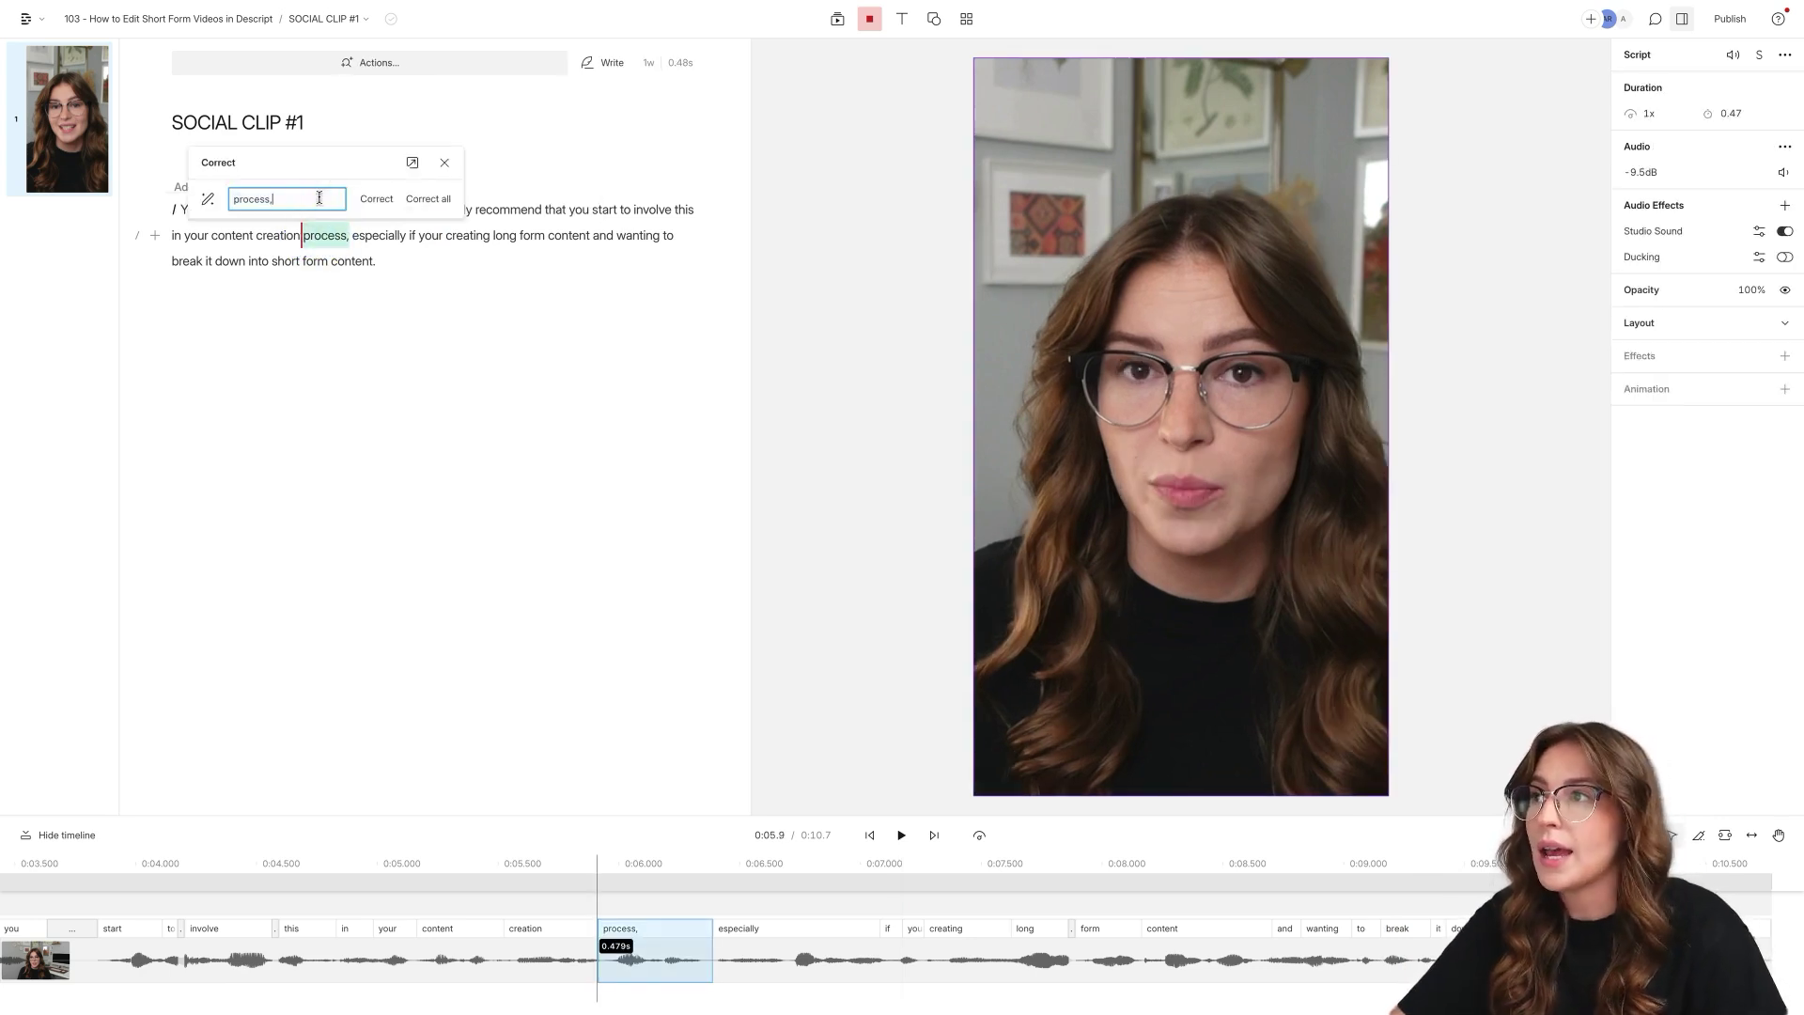
{"action": "left_click", "coordinate": [377, 198]}
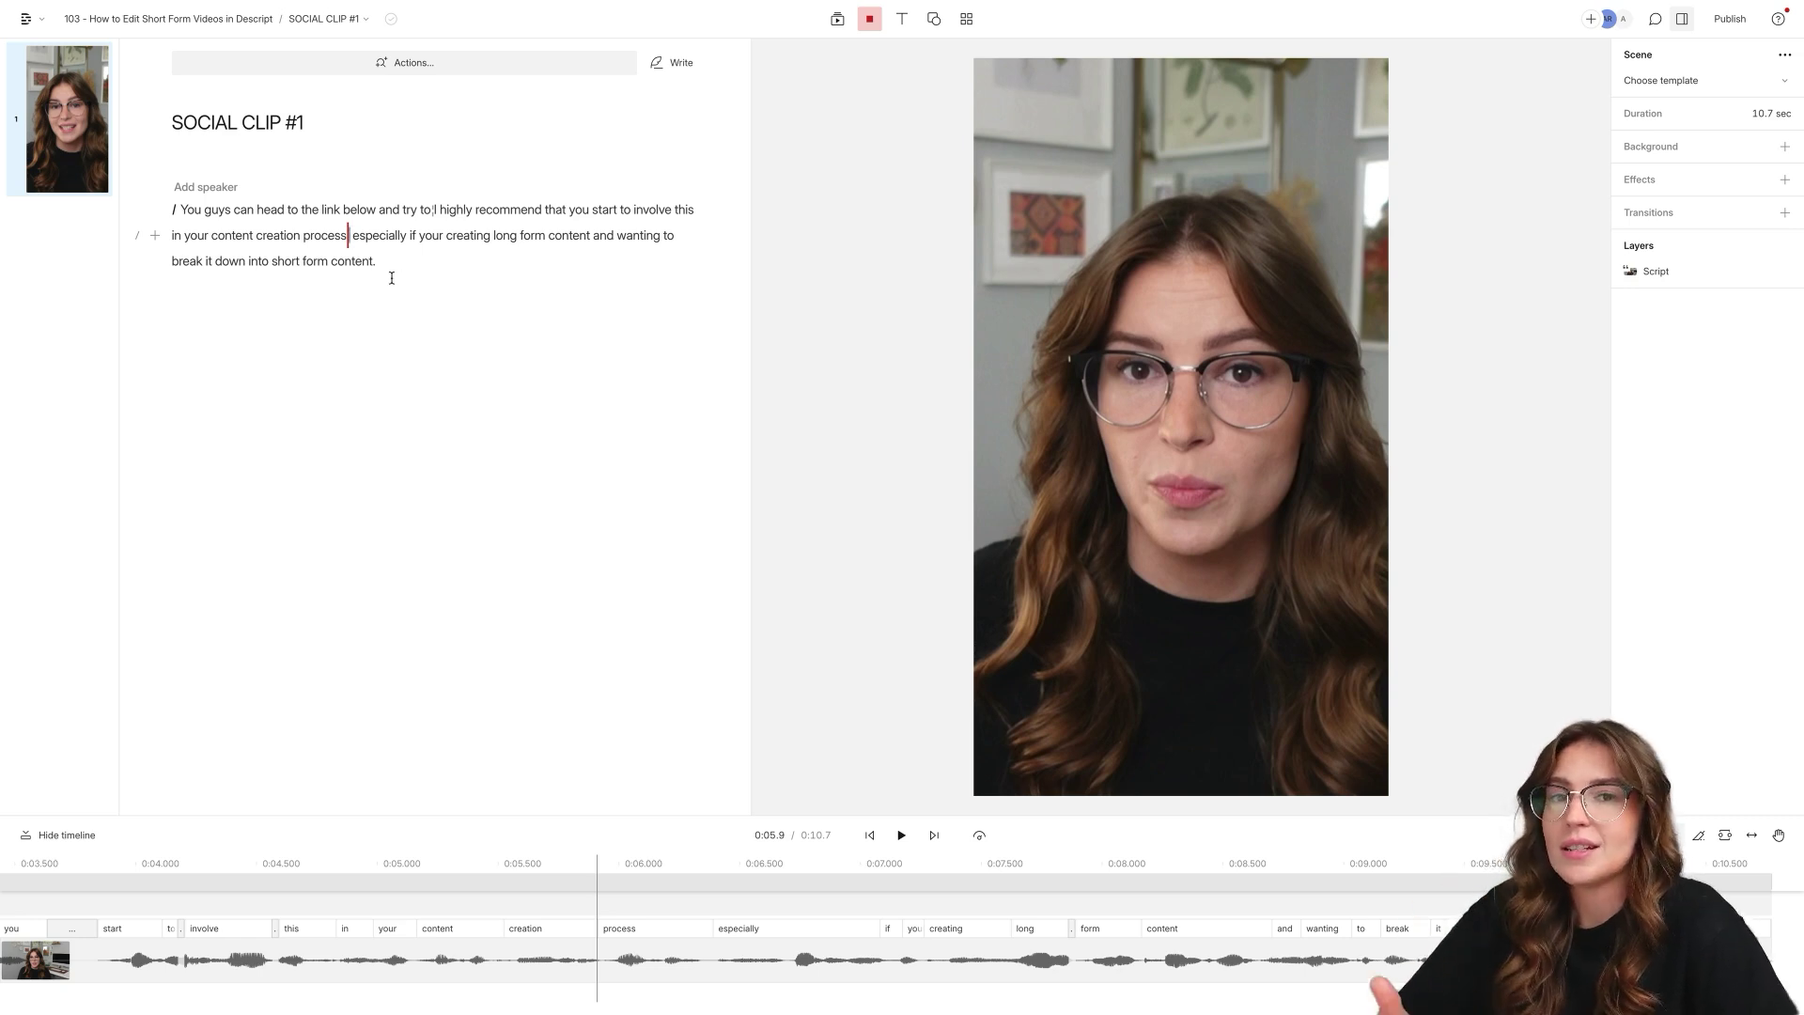
Browse the Templates gallery and open the Vertical category, showing Flurries, Daybreak, Loft and others.
{"action": "left_click", "coordinate": [967, 18]}
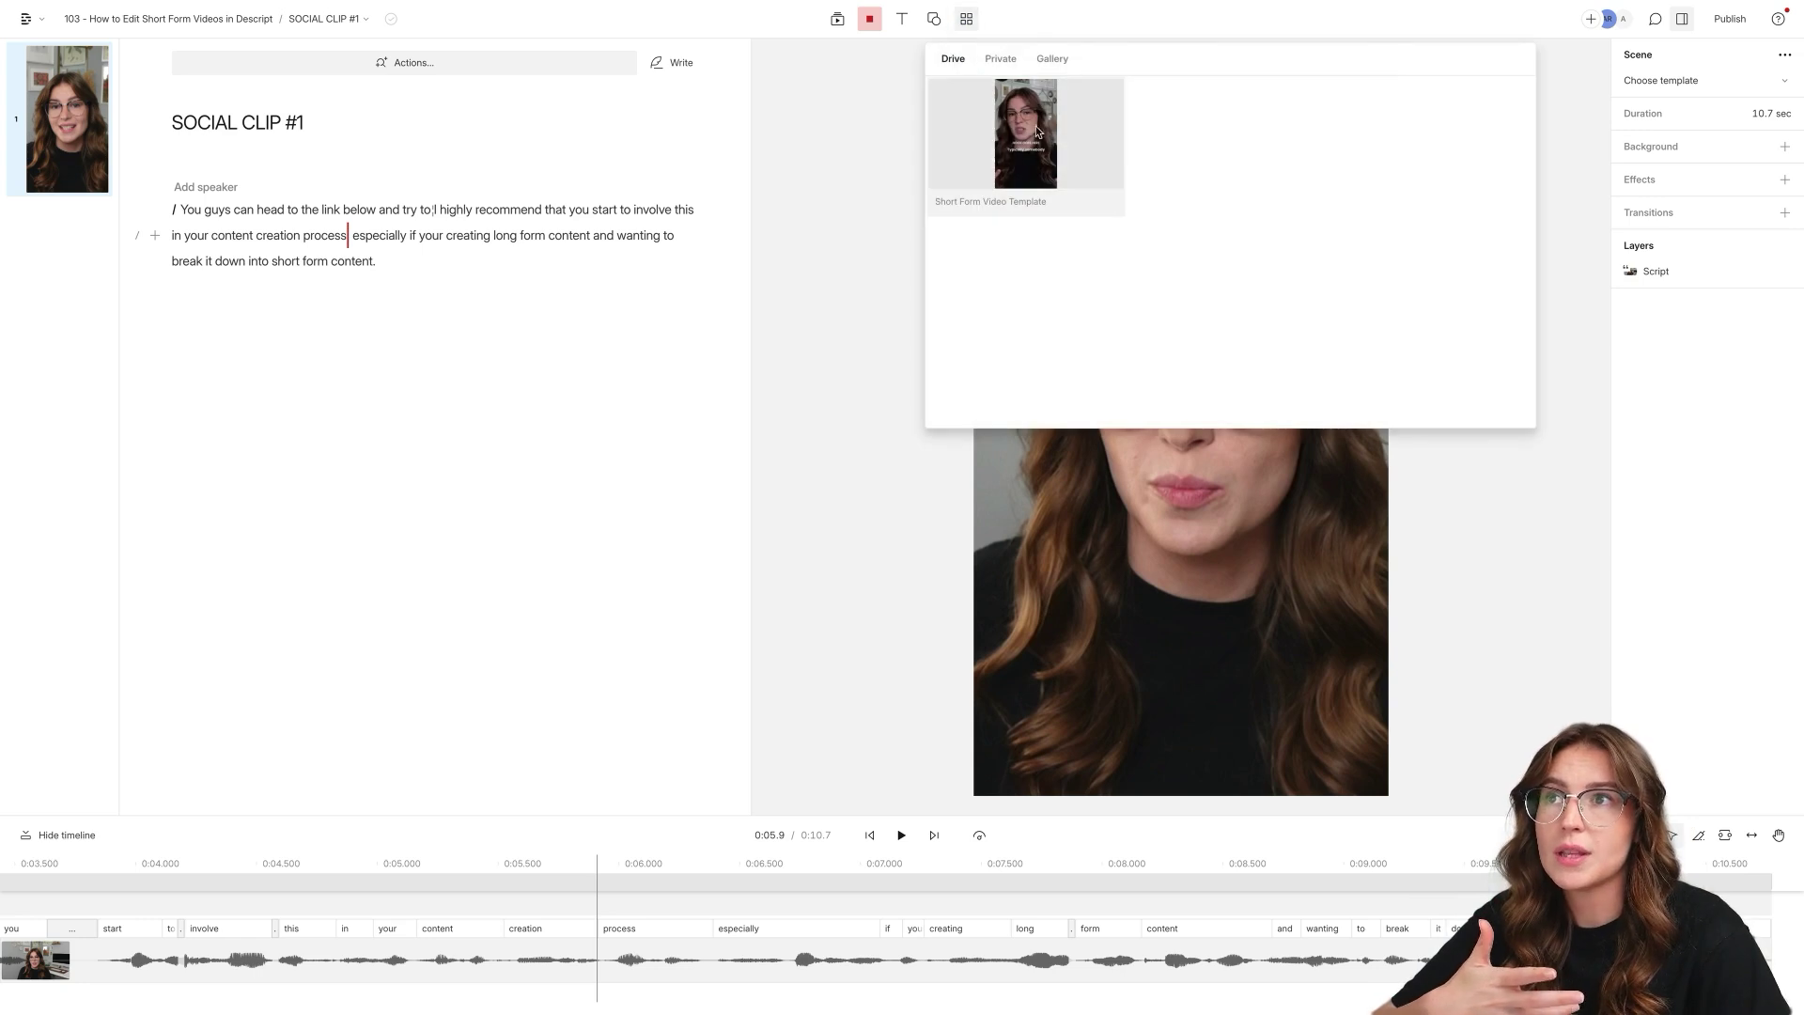
{"action": "left_click", "coordinate": [998, 58]}
{"action": "left_click", "coordinate": [1038, 60]}
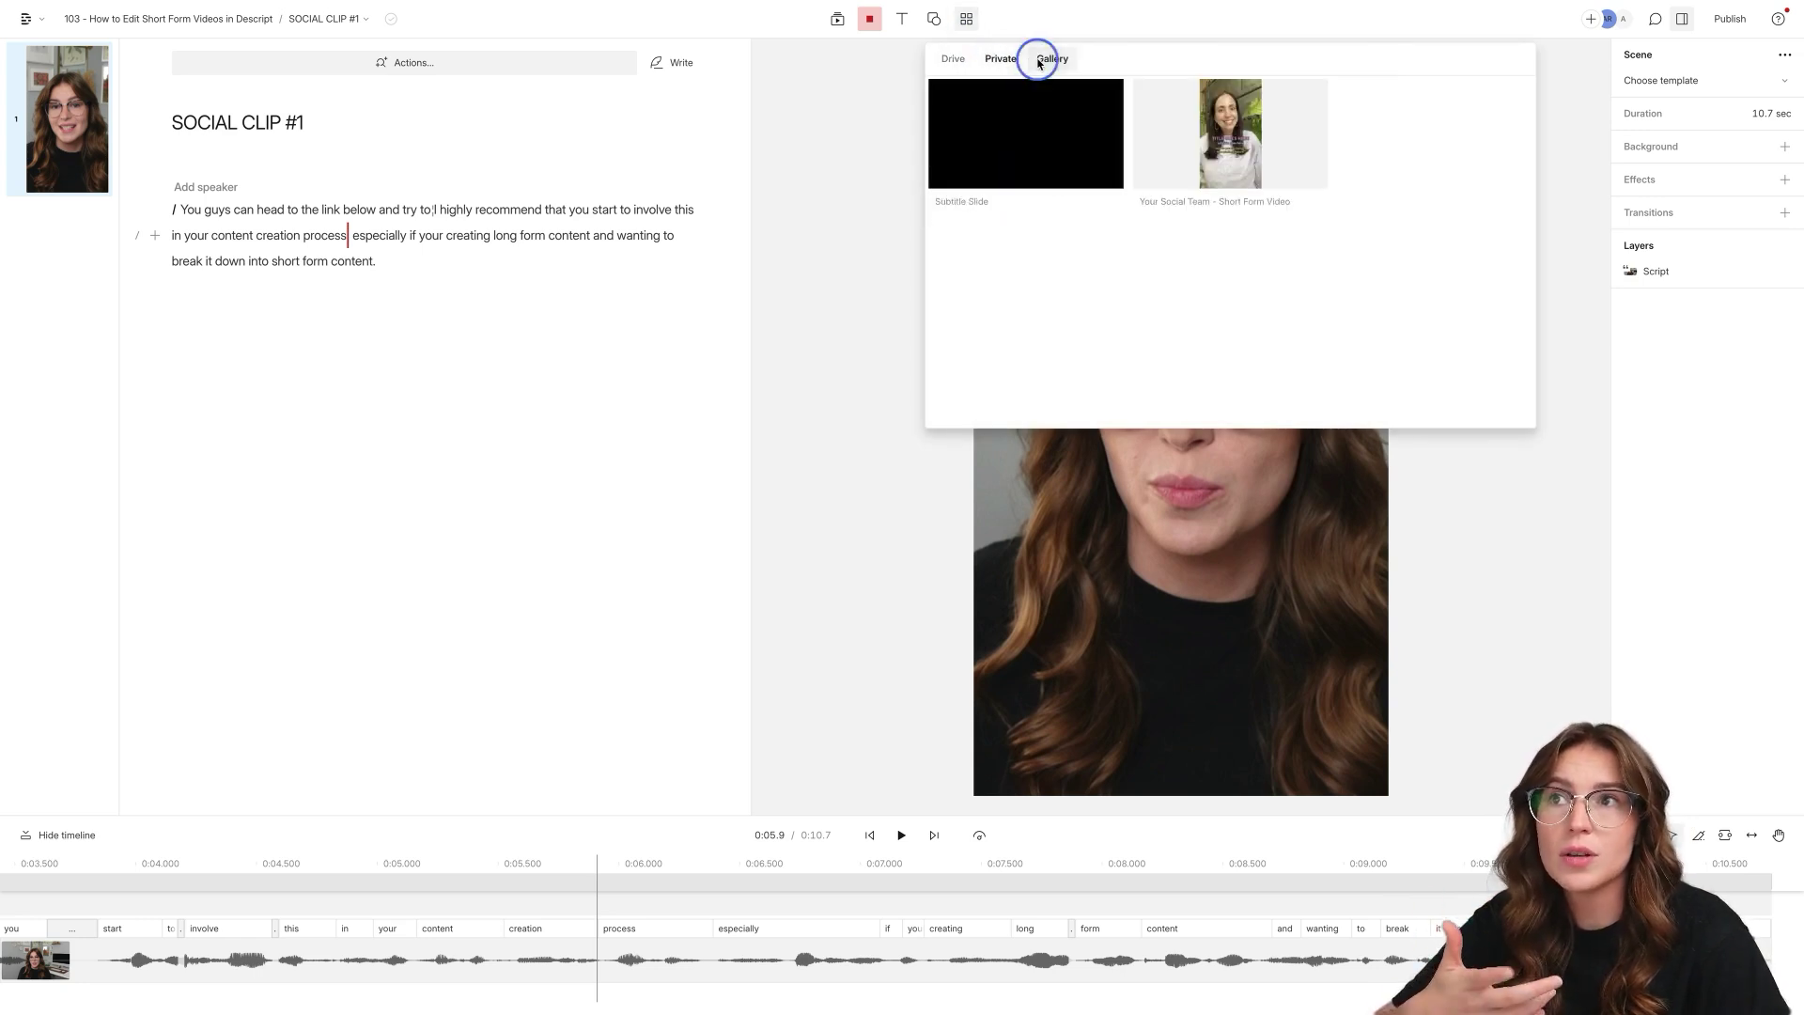
{"action": "scroll", "coordinate": [1156, 200], "scroll_direction": "down", "scroll_amount": 1}
{"action": "scroll", "coordinate": [1155, 201], "scroll_direction": "down", "scroll_amount": 2}
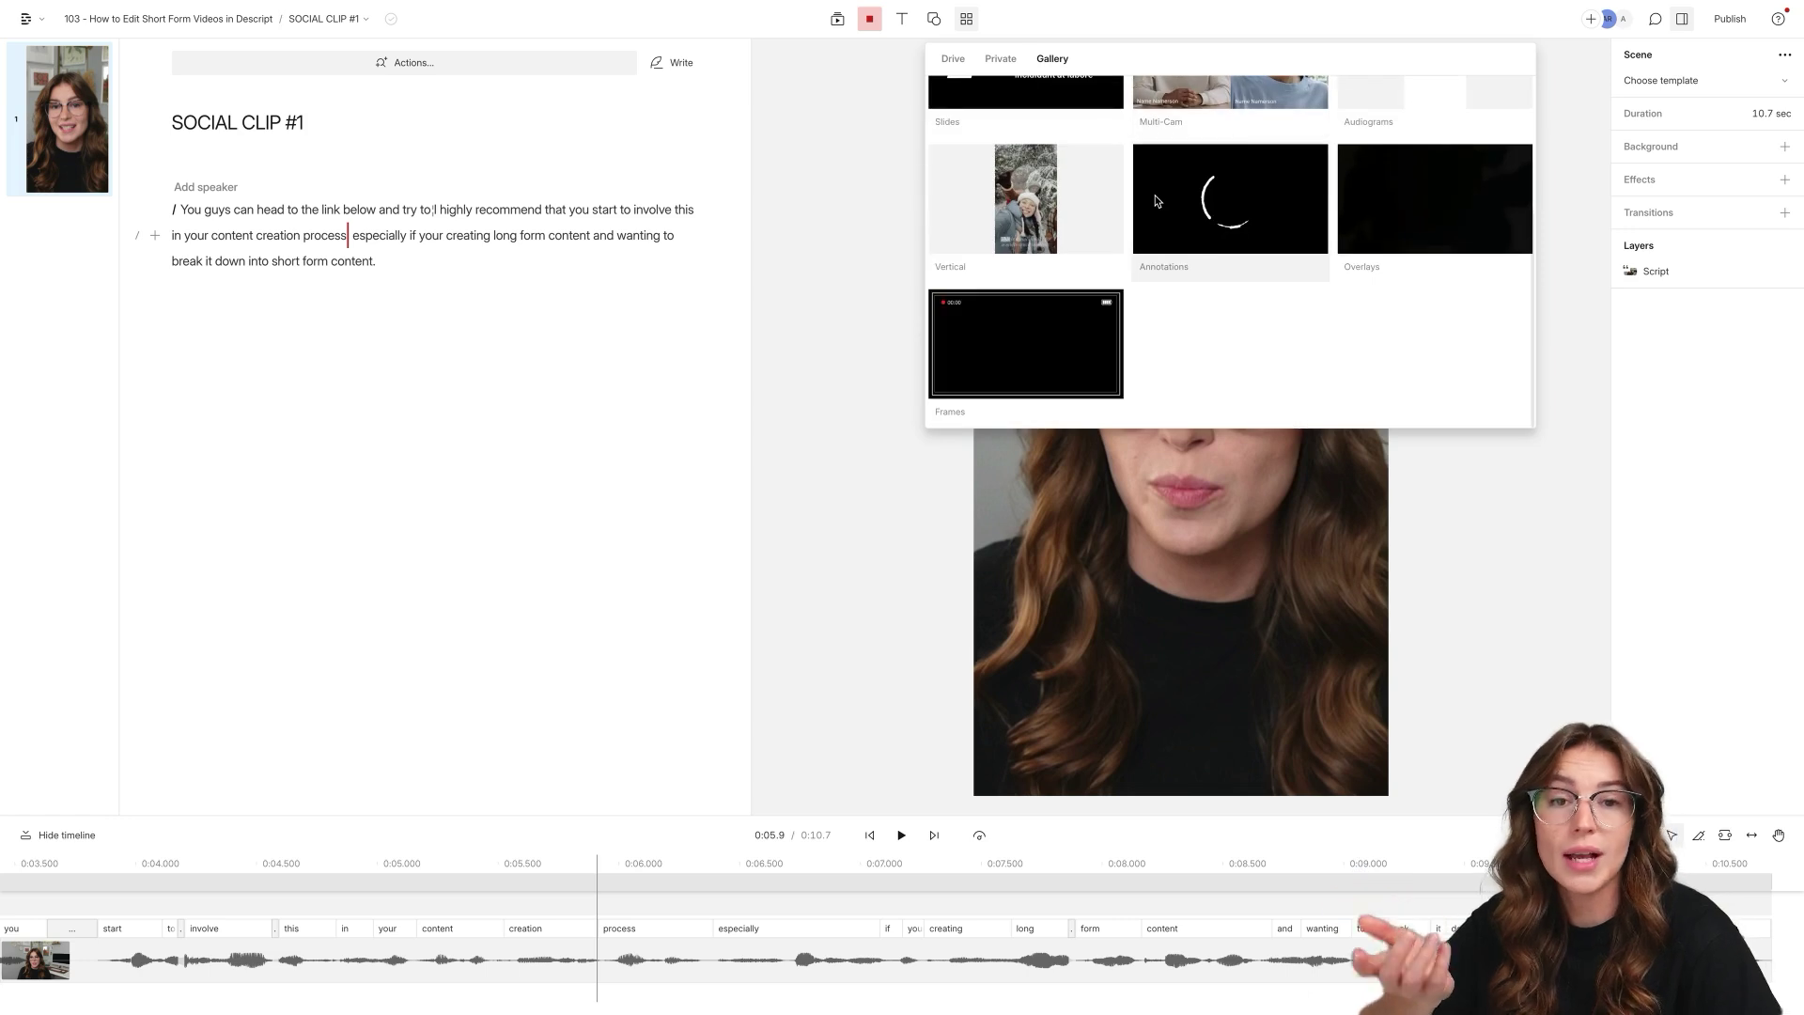
{"action": "scroll", "coordinate": [1156, 200], "scroll_direction": "up", "scroll_amount": 2}
{"action": "scroll", "coordinate": [1156, 200], "scroll_direction": "down", "scroll_amount": 2}
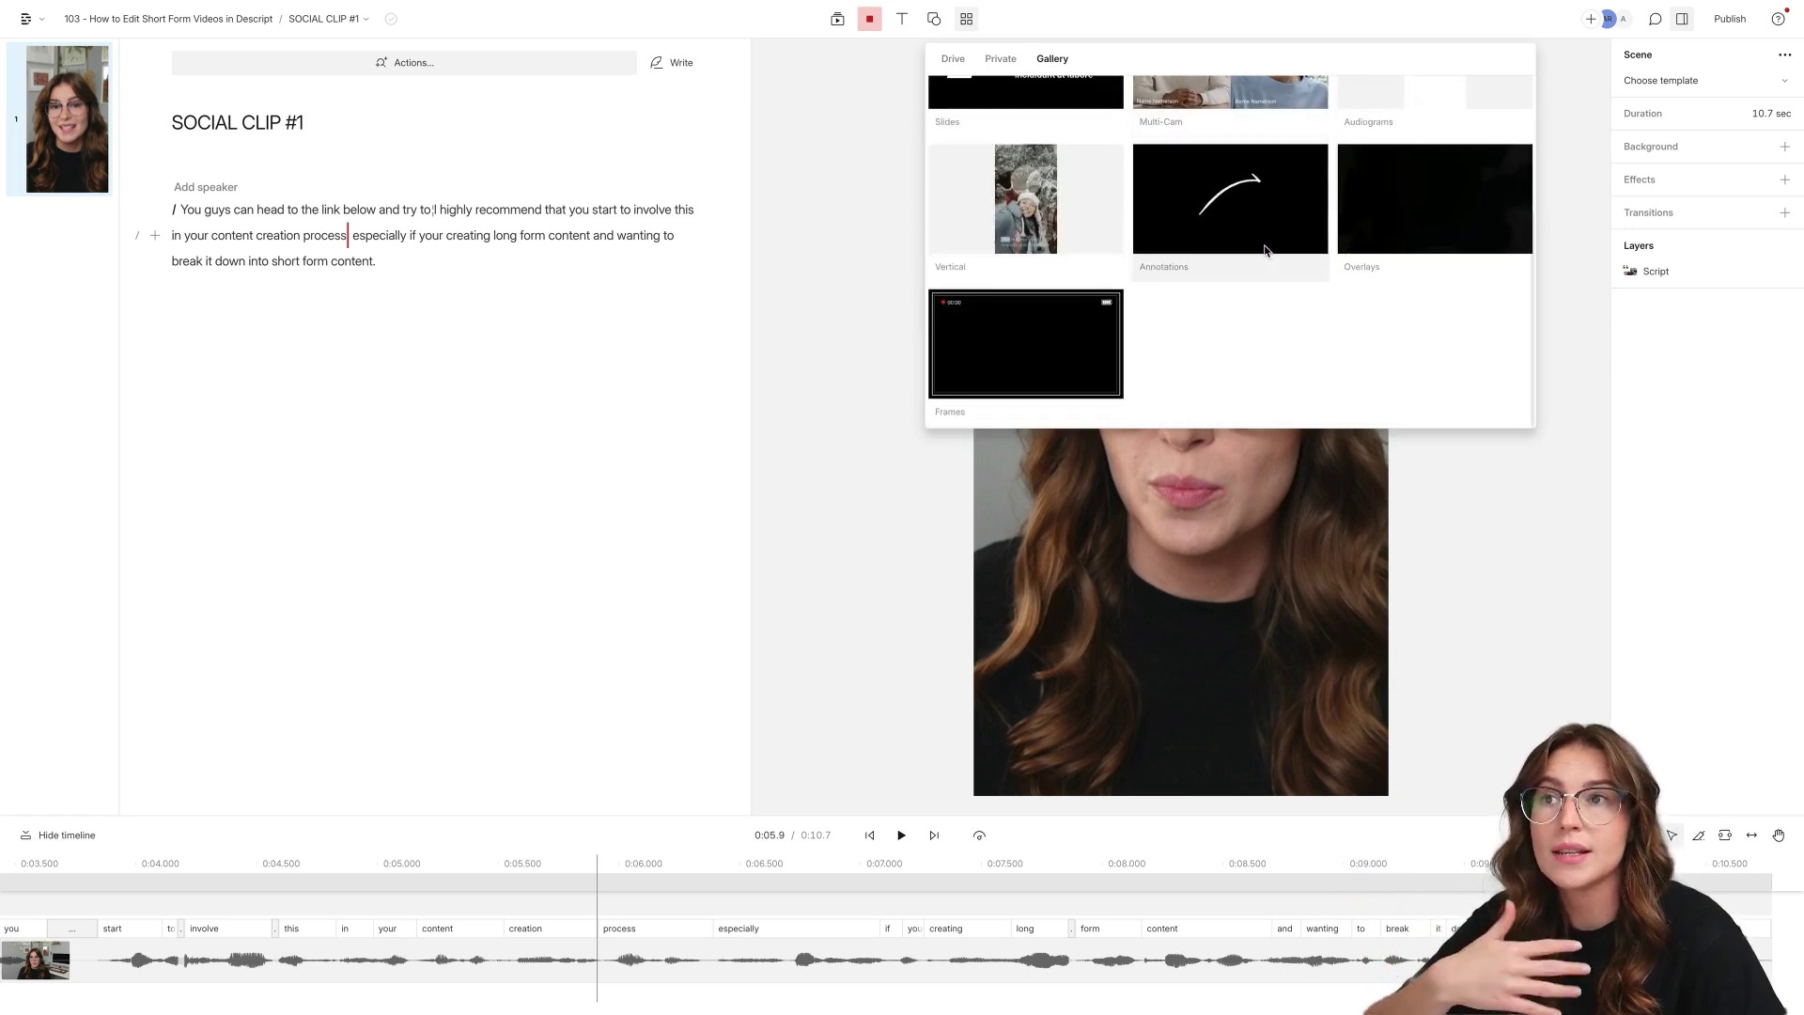
{"action": "left_click", "coordinate": [1051, 195]}
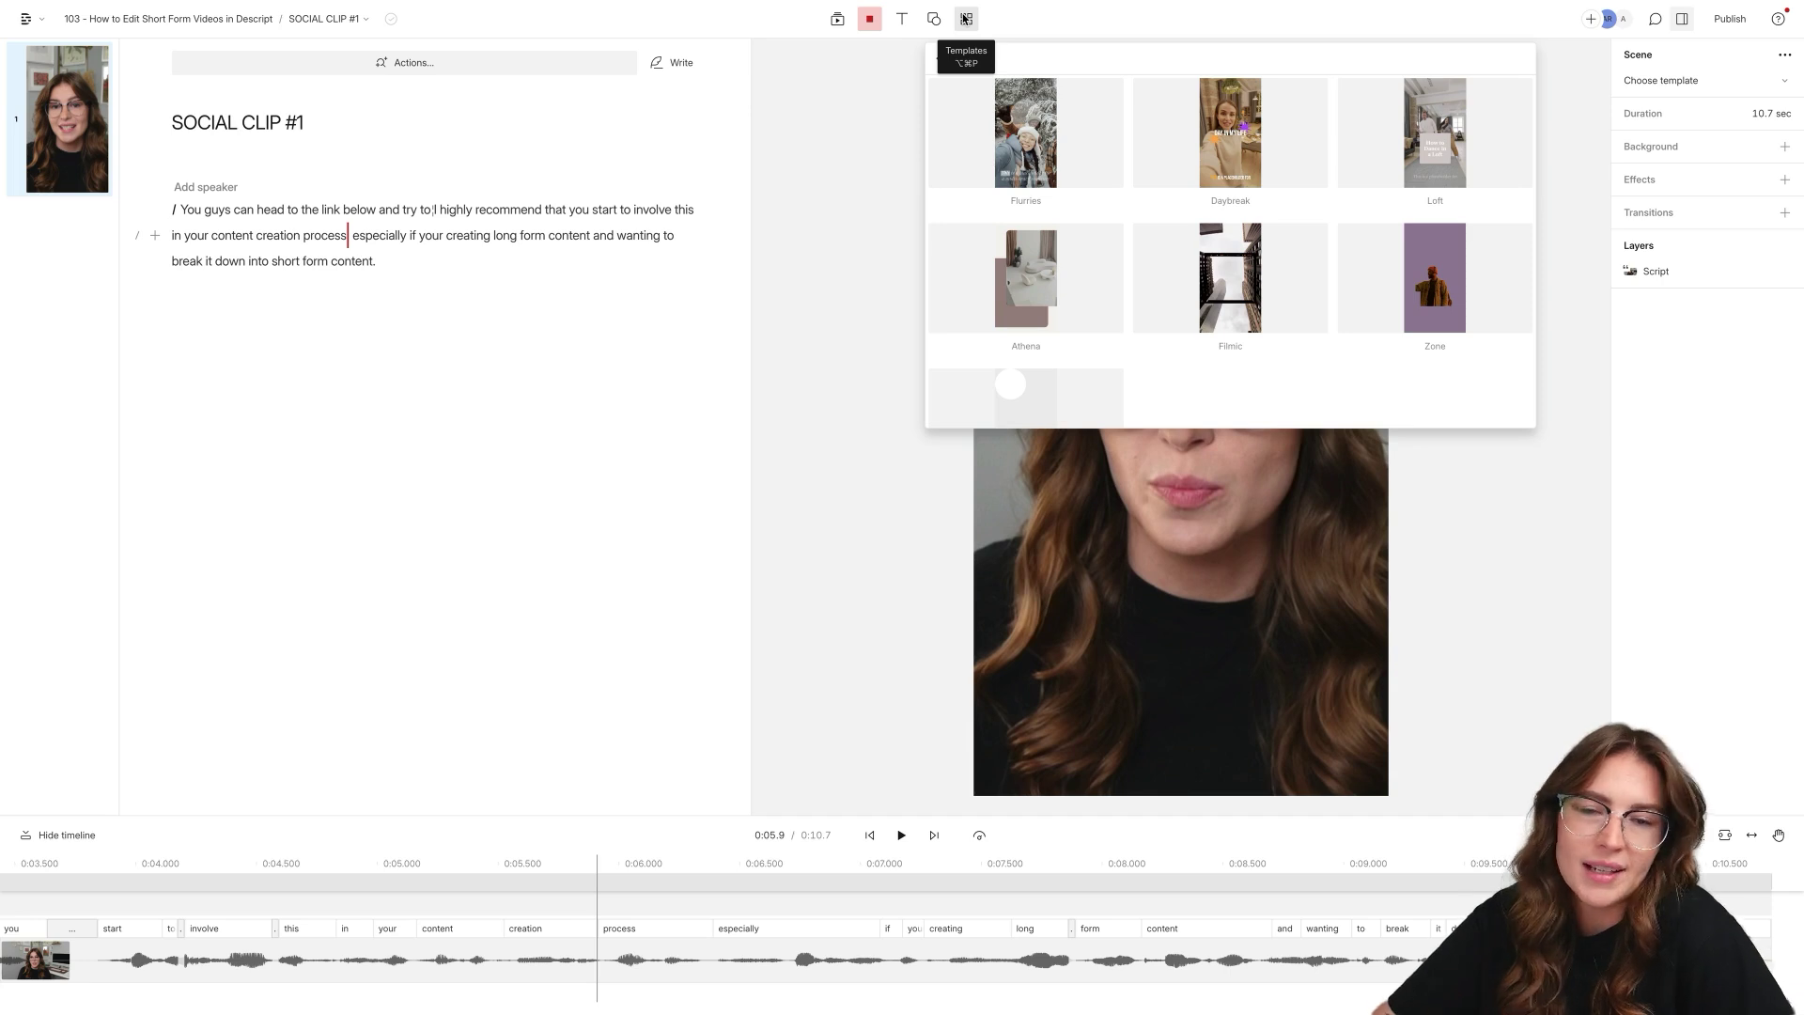
Add captions, enlarge the caption box to two lines, and move it low in the frame.
{"action": "left_click", "coordinate": [896, 15]}
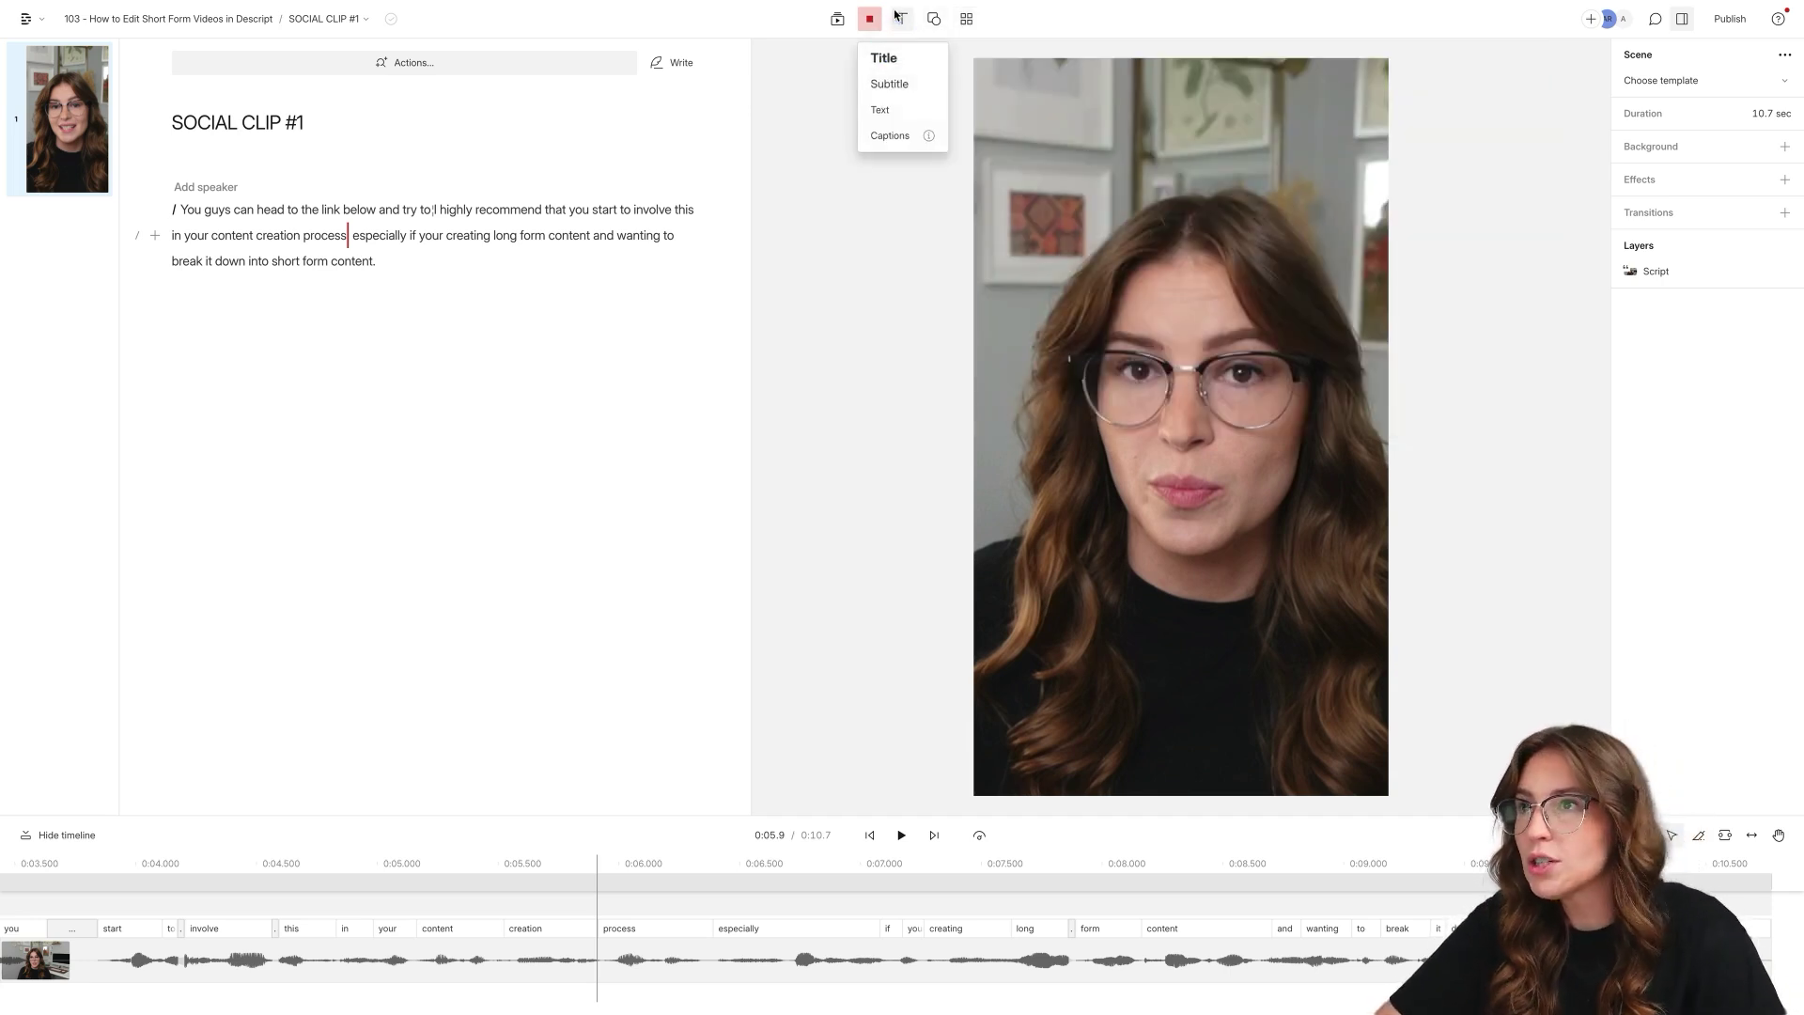
{"action": "left_click", "coordinate": [889, 138]}
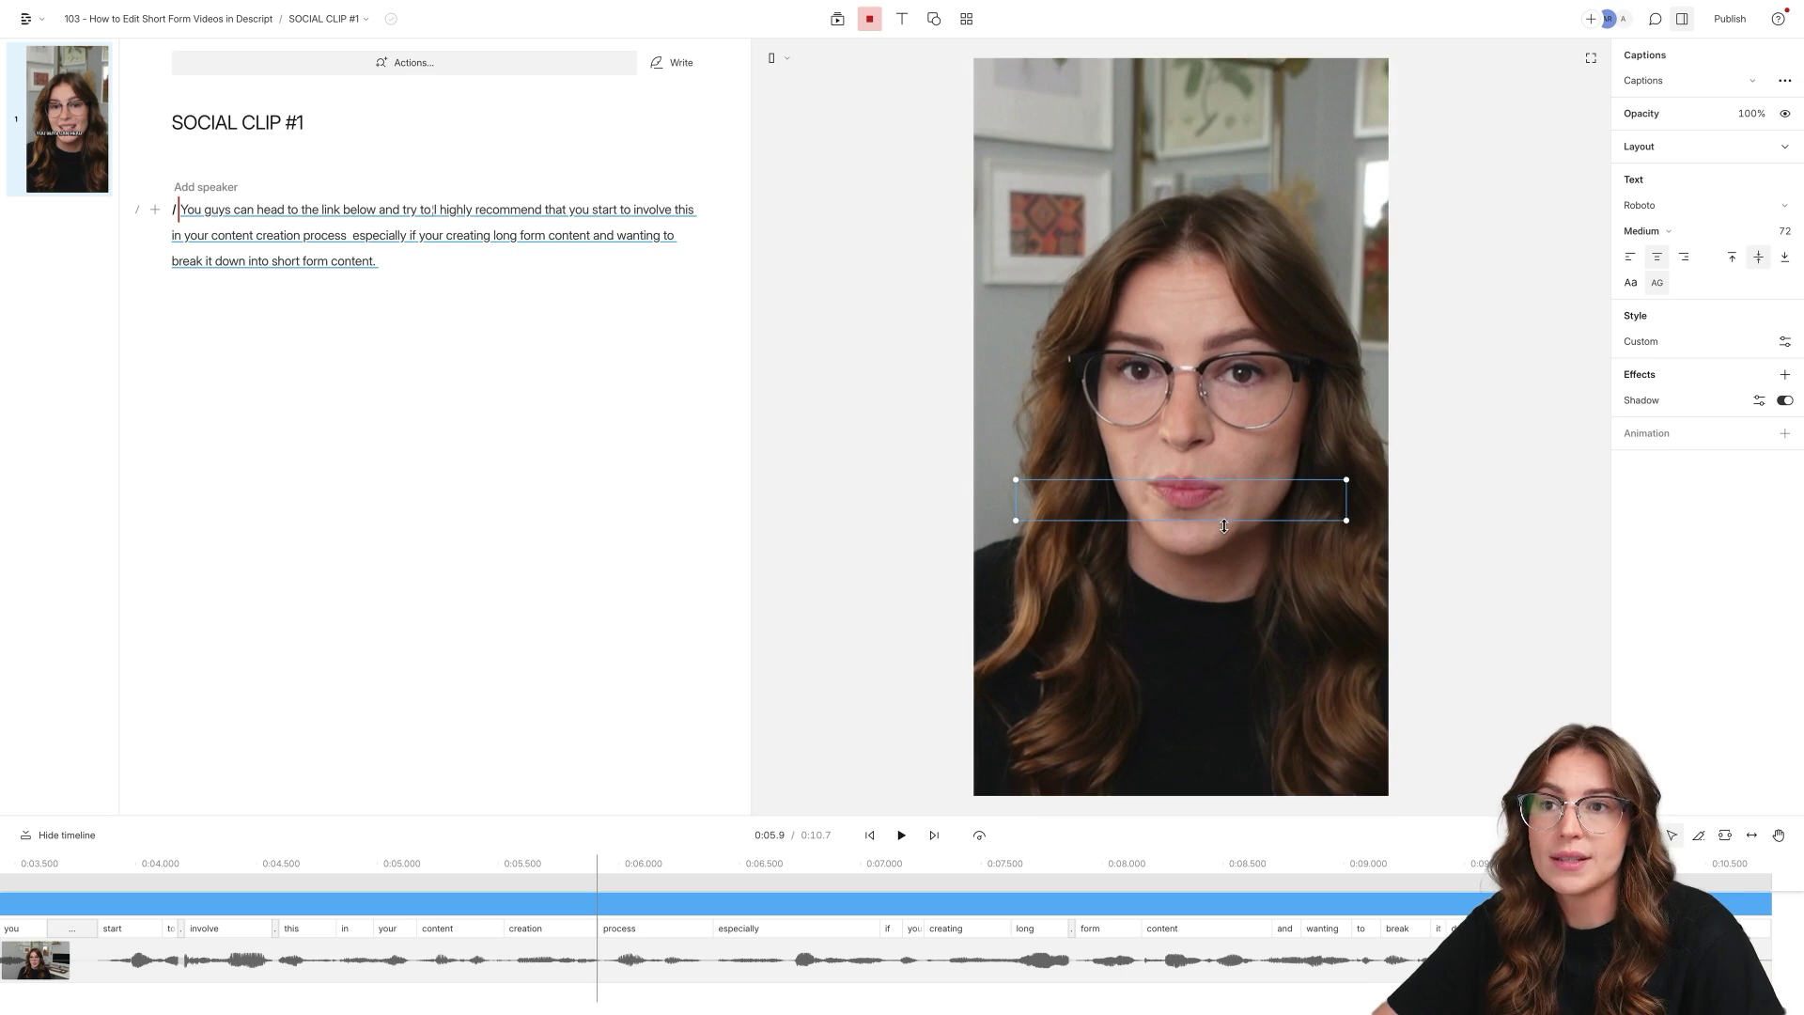
{"action": "left_click_drag", "start_coordinate": [1223, 526], "coordinate": [1220, 556]}
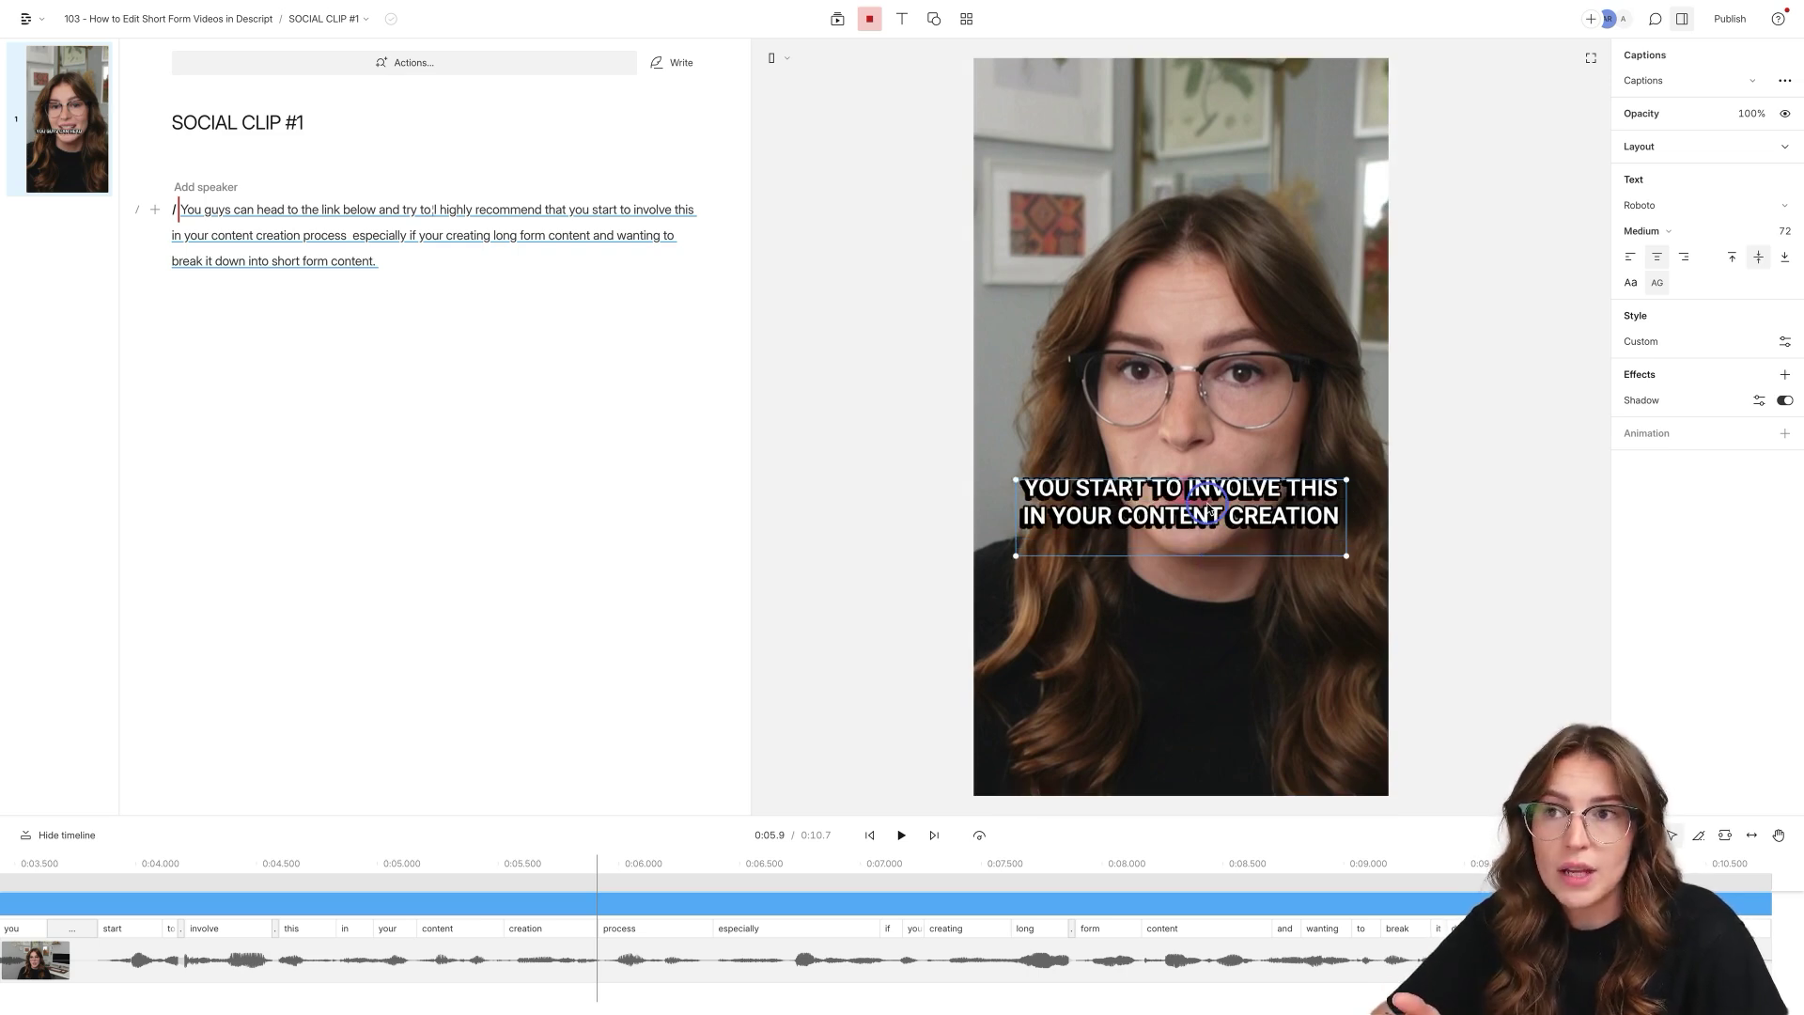
{"action": "left_click_drag", "start_coordinate": [1213, 520], "coordinate": [1211, 613]}
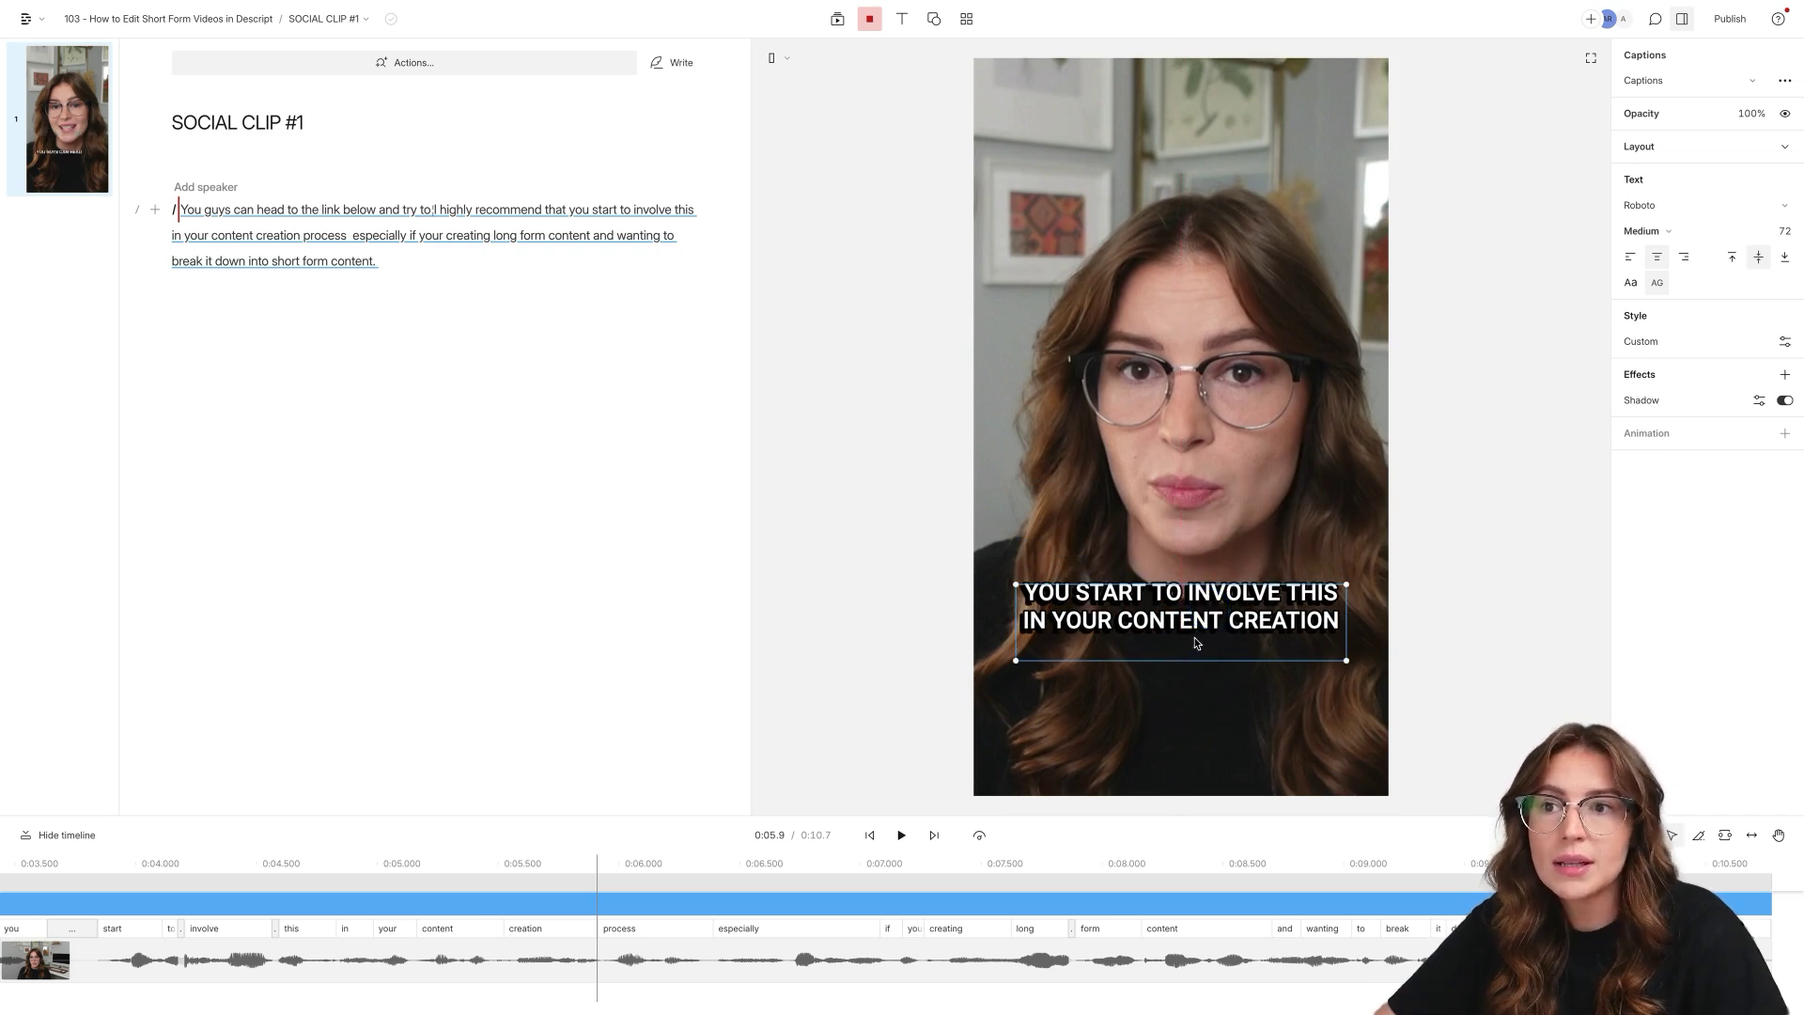
Reduce the caption size to 58 and set the font to JetBrains Mono.
{"action": "left_click_drag", "start_coordinate": [1776, 234], "coordinate": [1759, 237]}
{"action": "left_click", "coordinate": [1647, 206]}
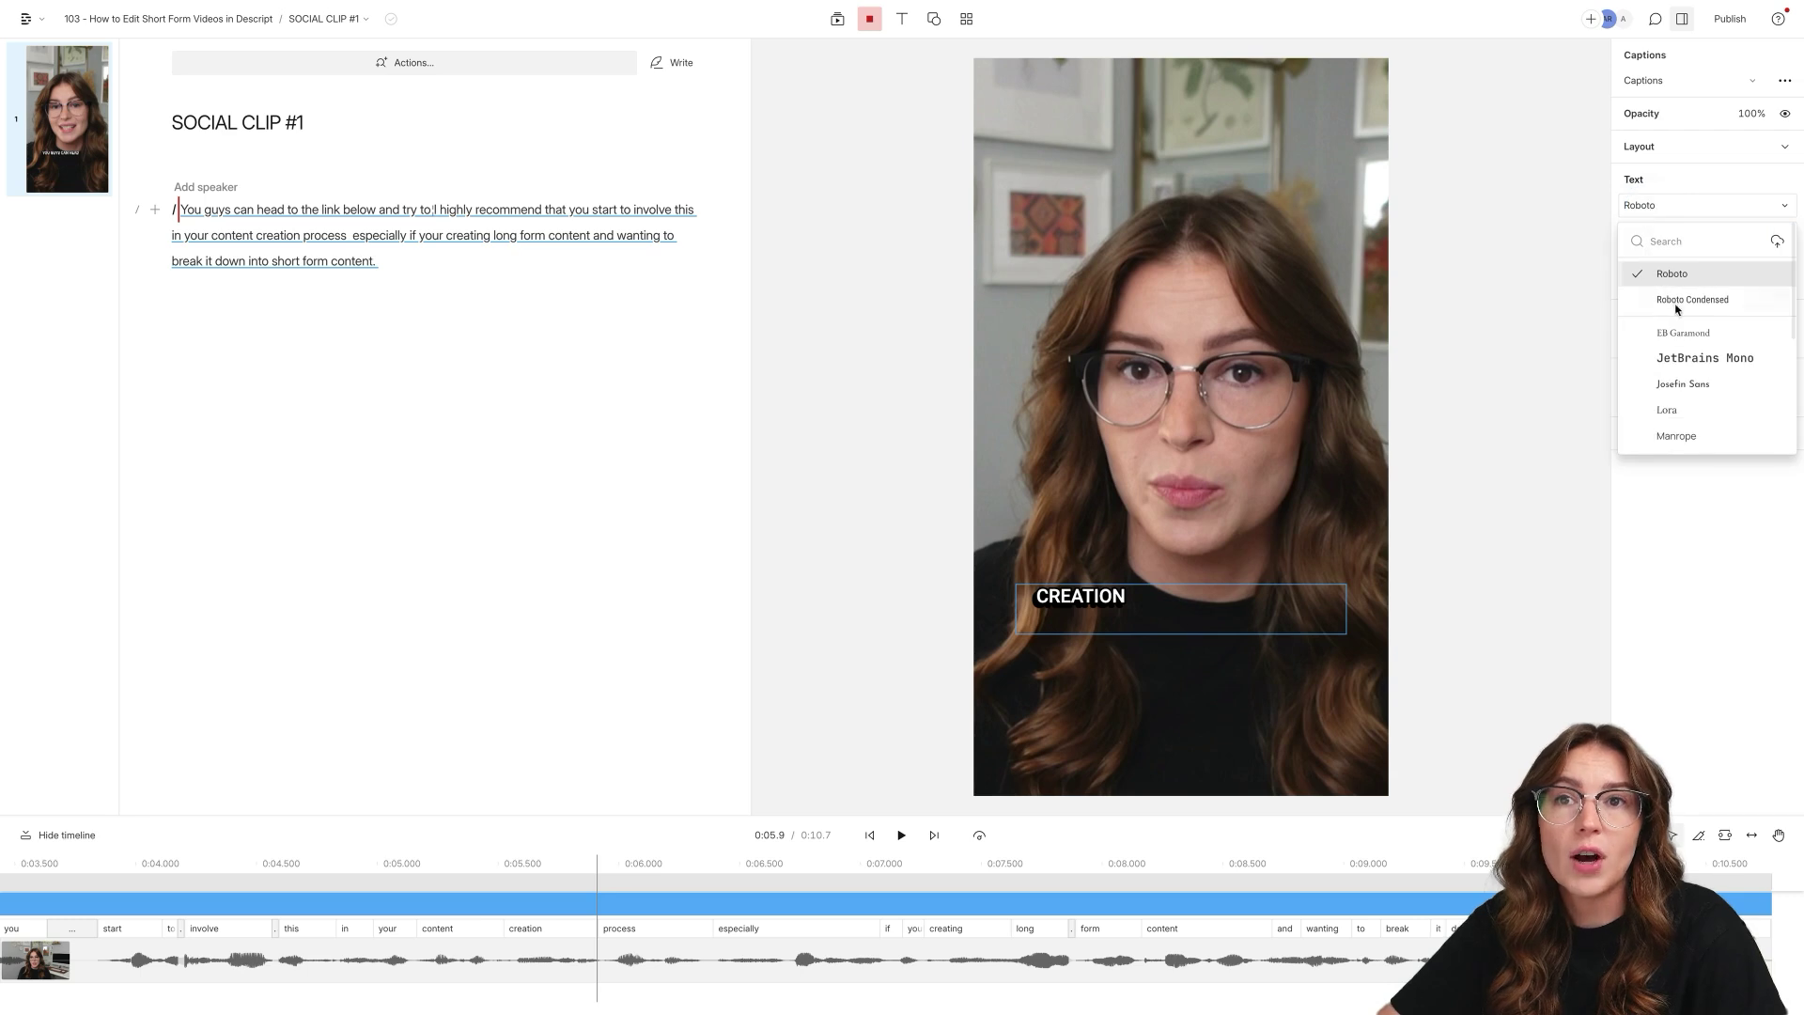
{"action": "left_click", "coordinate": [1690, 362]}
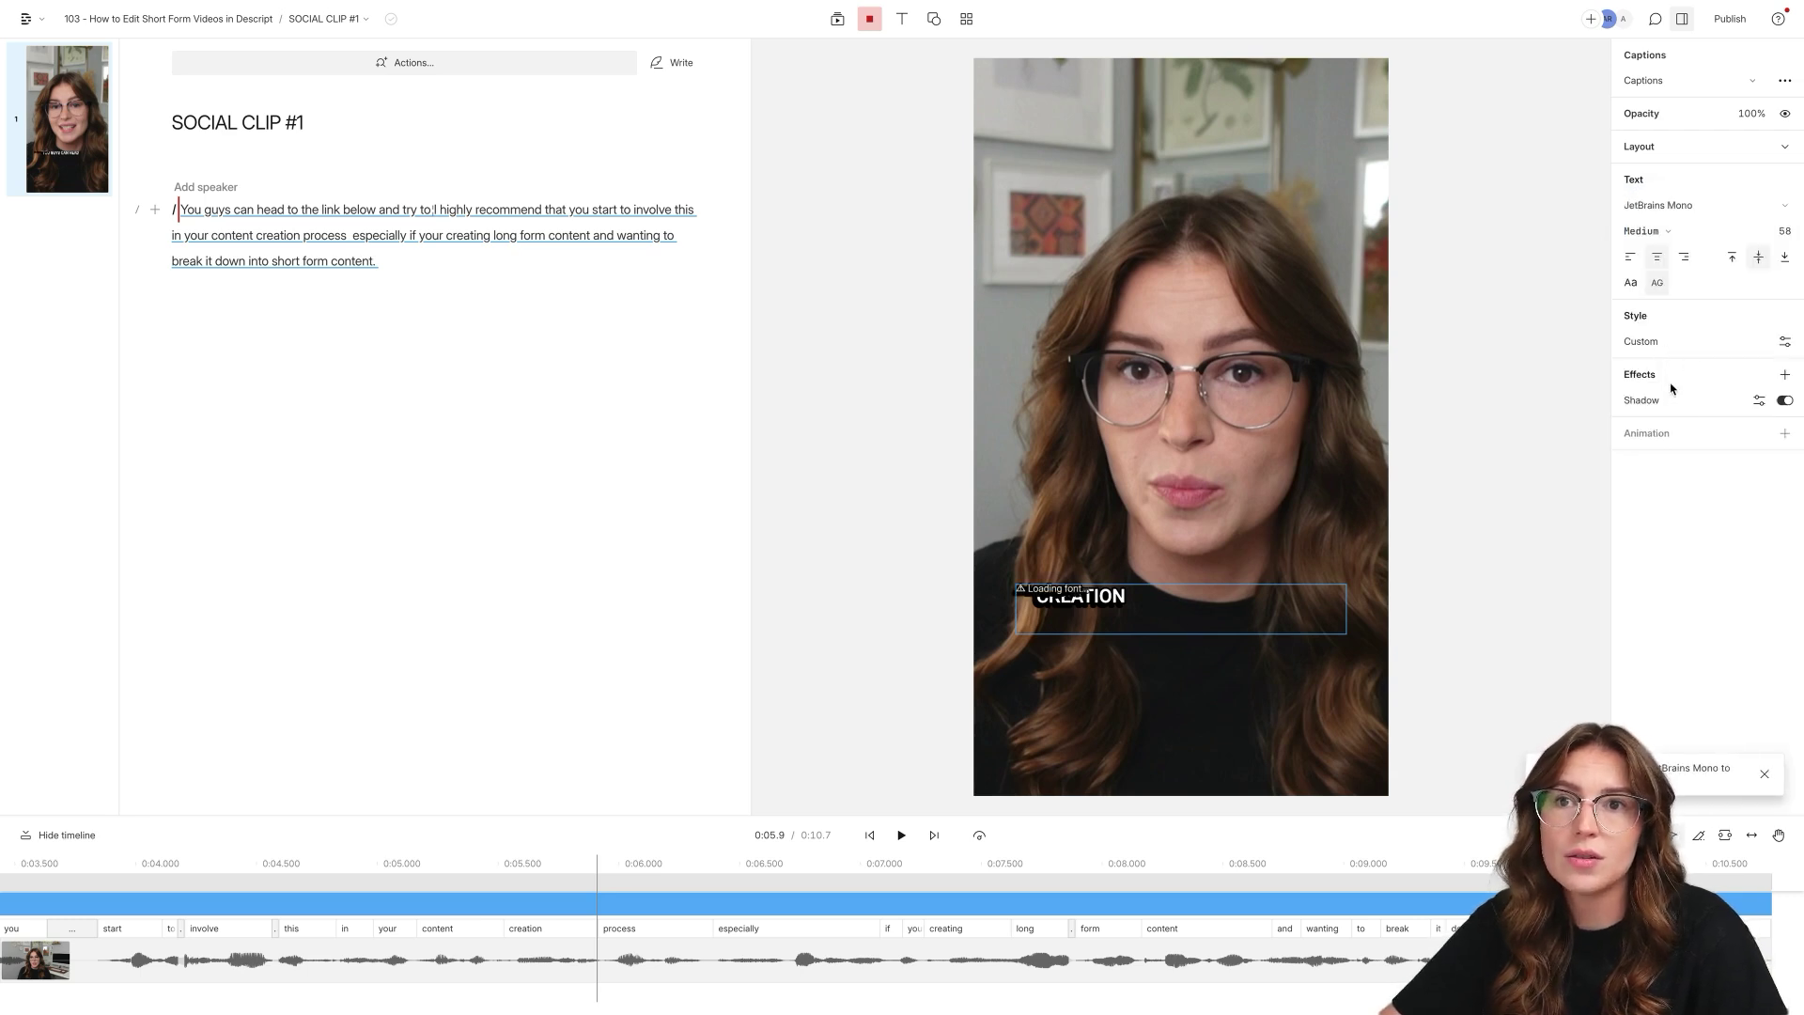
Review caption style presets, preview playback, and nudge the captions slightly higher.
{"action": "left_click", "coordinate": [1785, 342]}
{"action": "left_click", "coordinate": [1481, 188]}
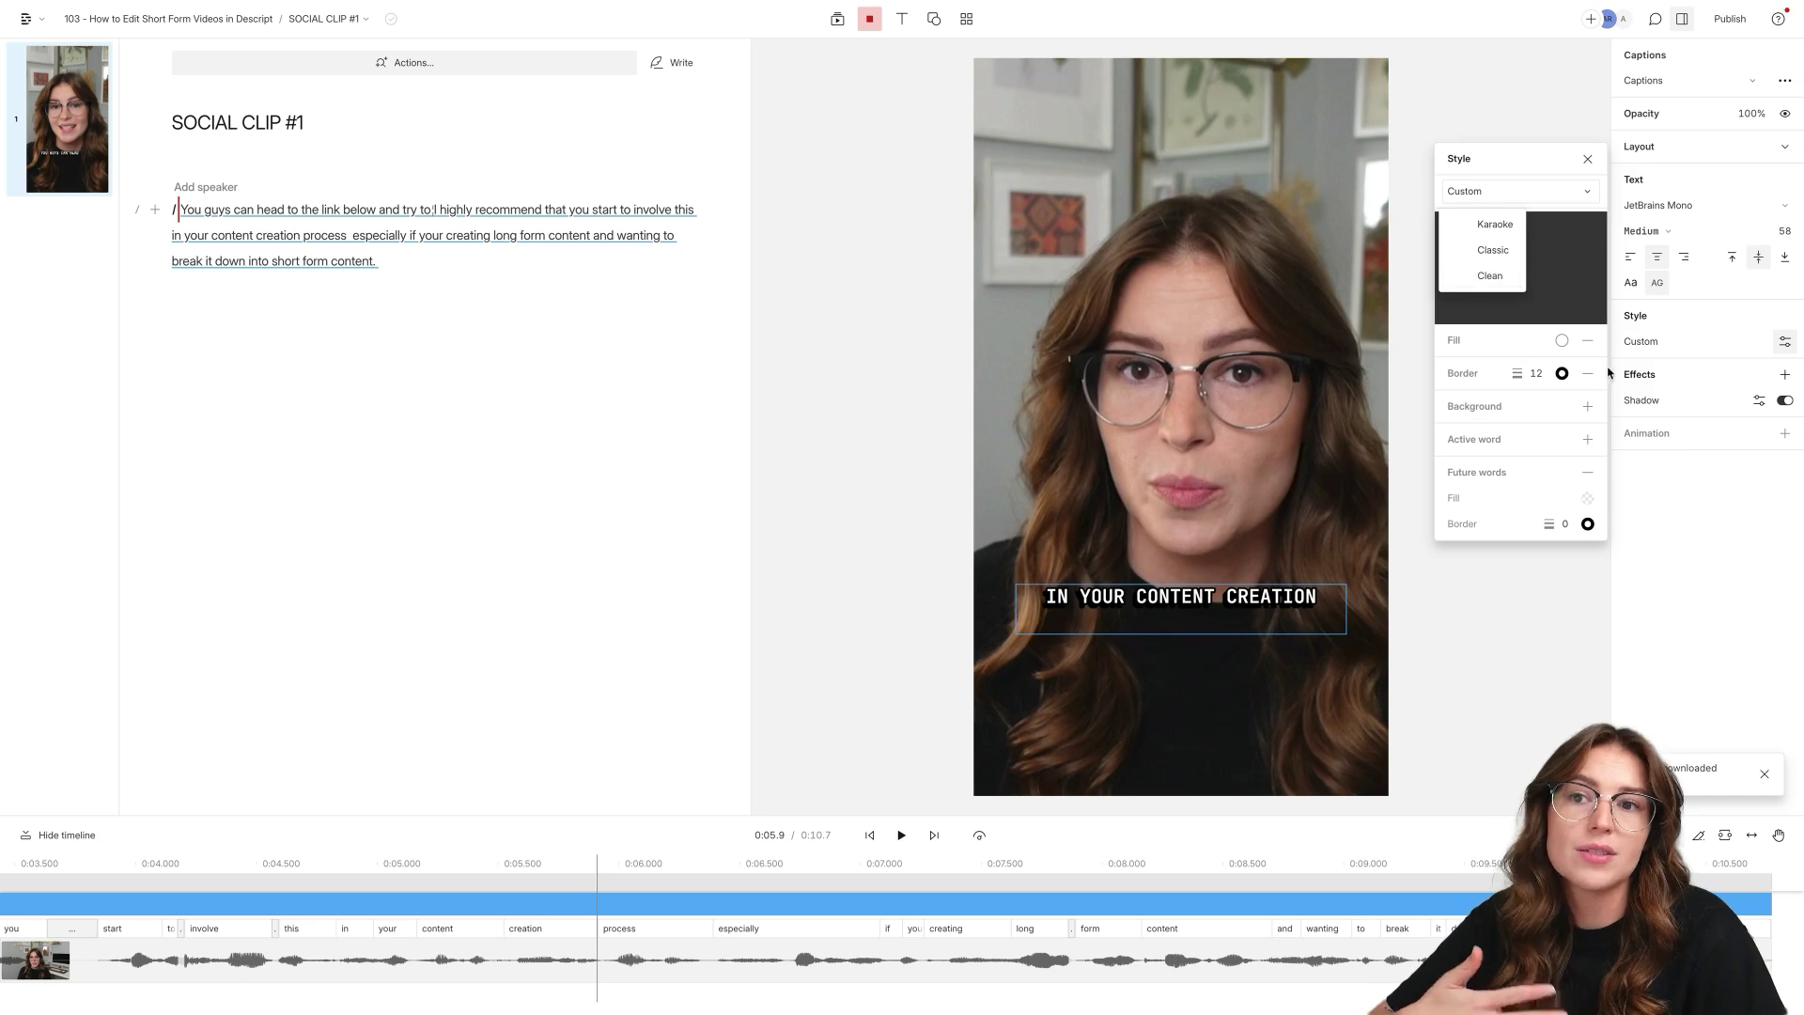
{"action": "left_click", "coordinate": [1661, 487]}
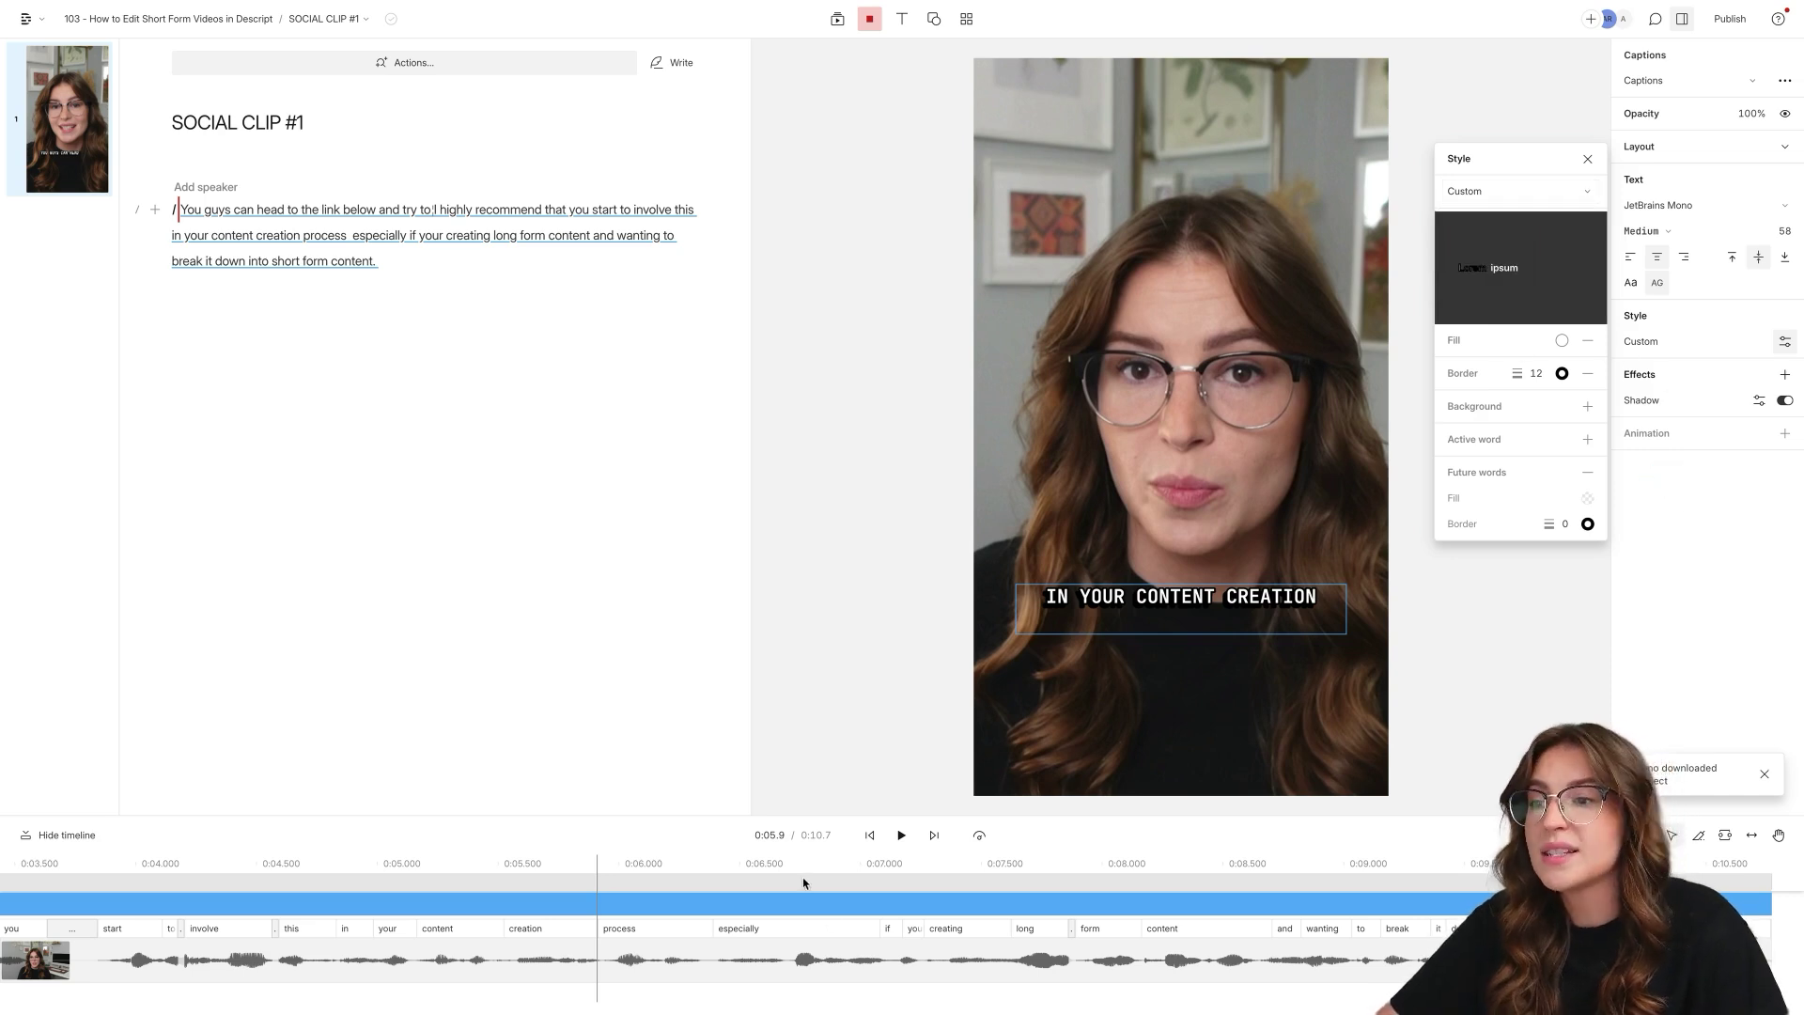
{"action": "left_click", "coordinate": [900, 835]}
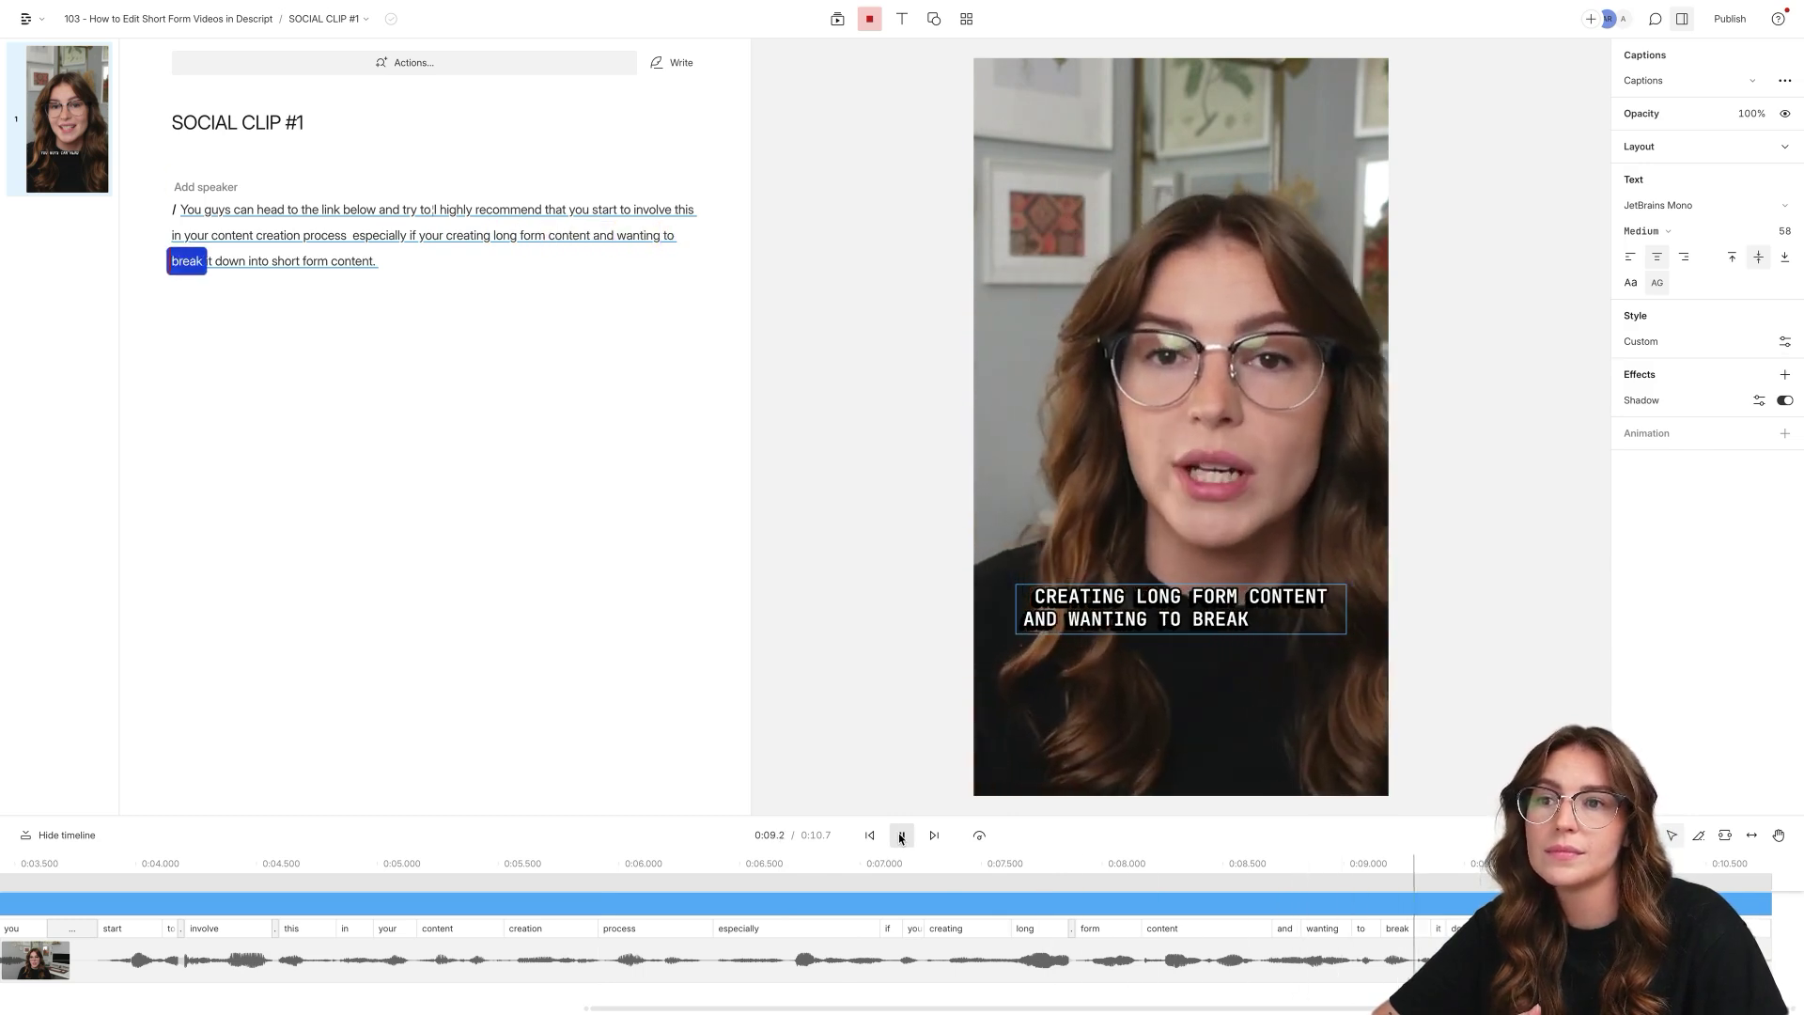
{"action": "left_click", "coordinate": [900, 836]}
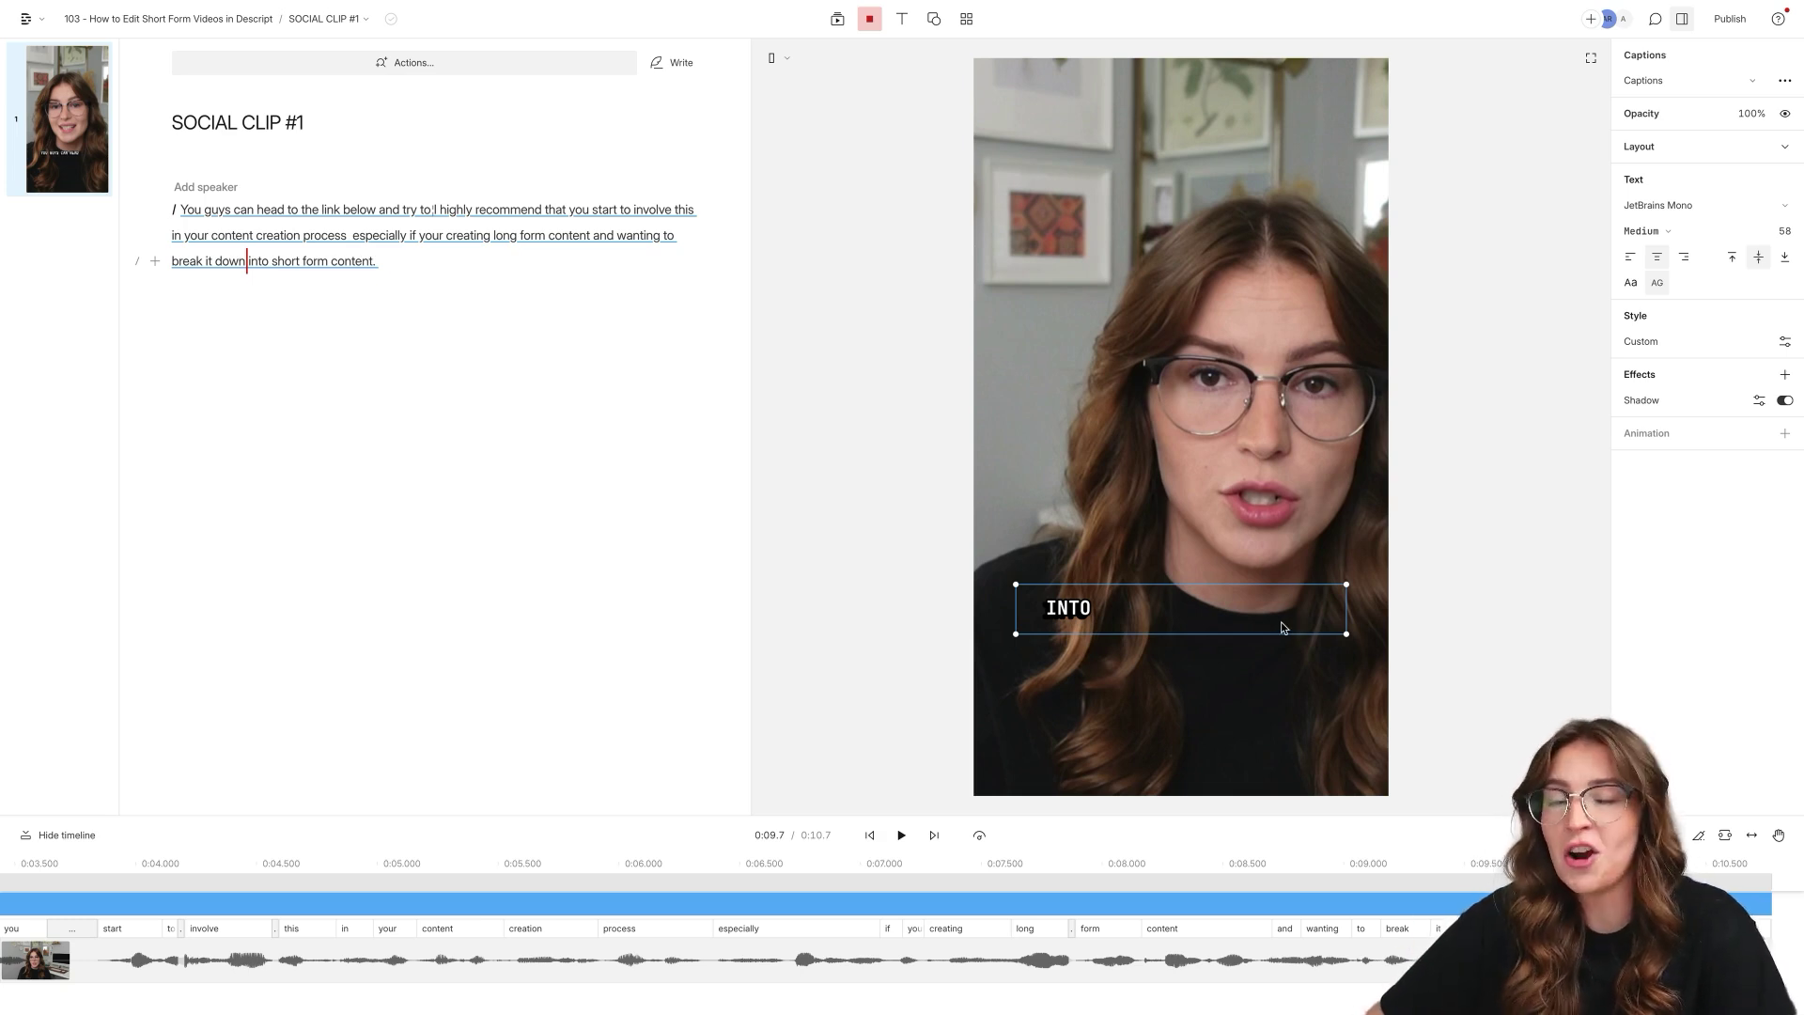
{"action": "left_click_drag", "start_coordinate": [1213, 616], "coordinate": [1212, 593]}
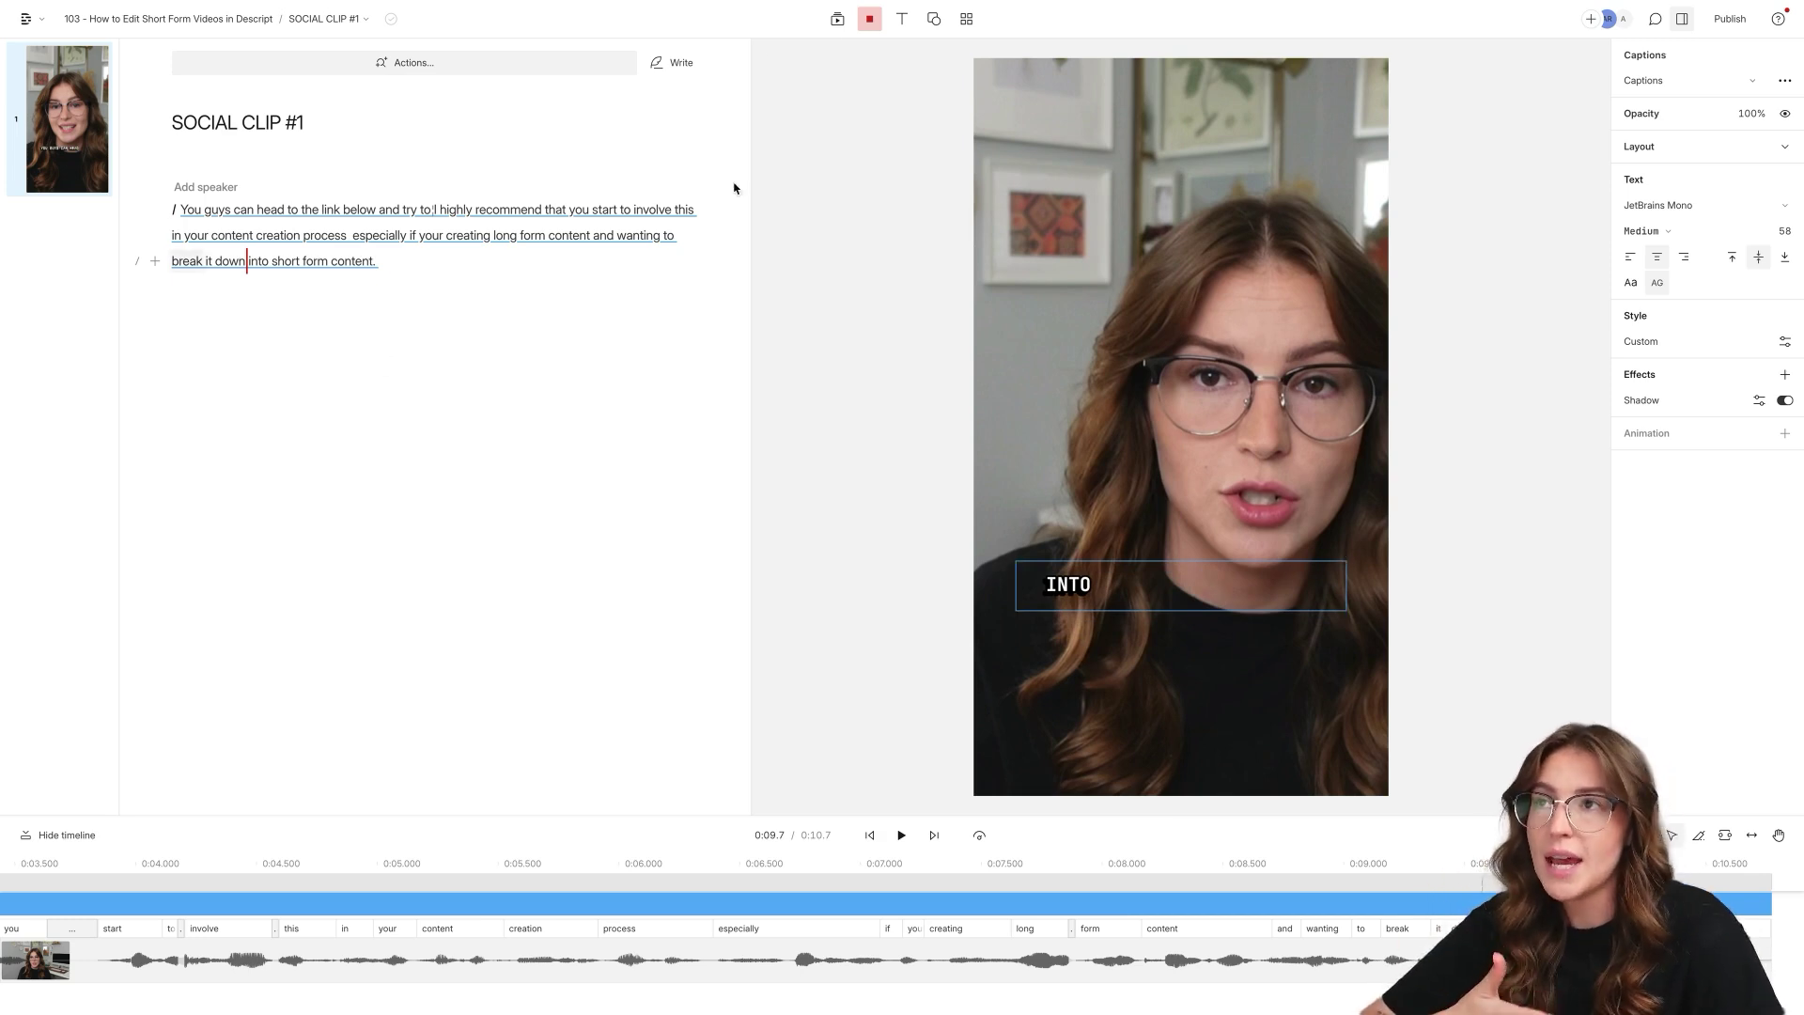
Add a title reading 'hook of the video'.
{"action": "left_click", "coordinate": [897, 23]}
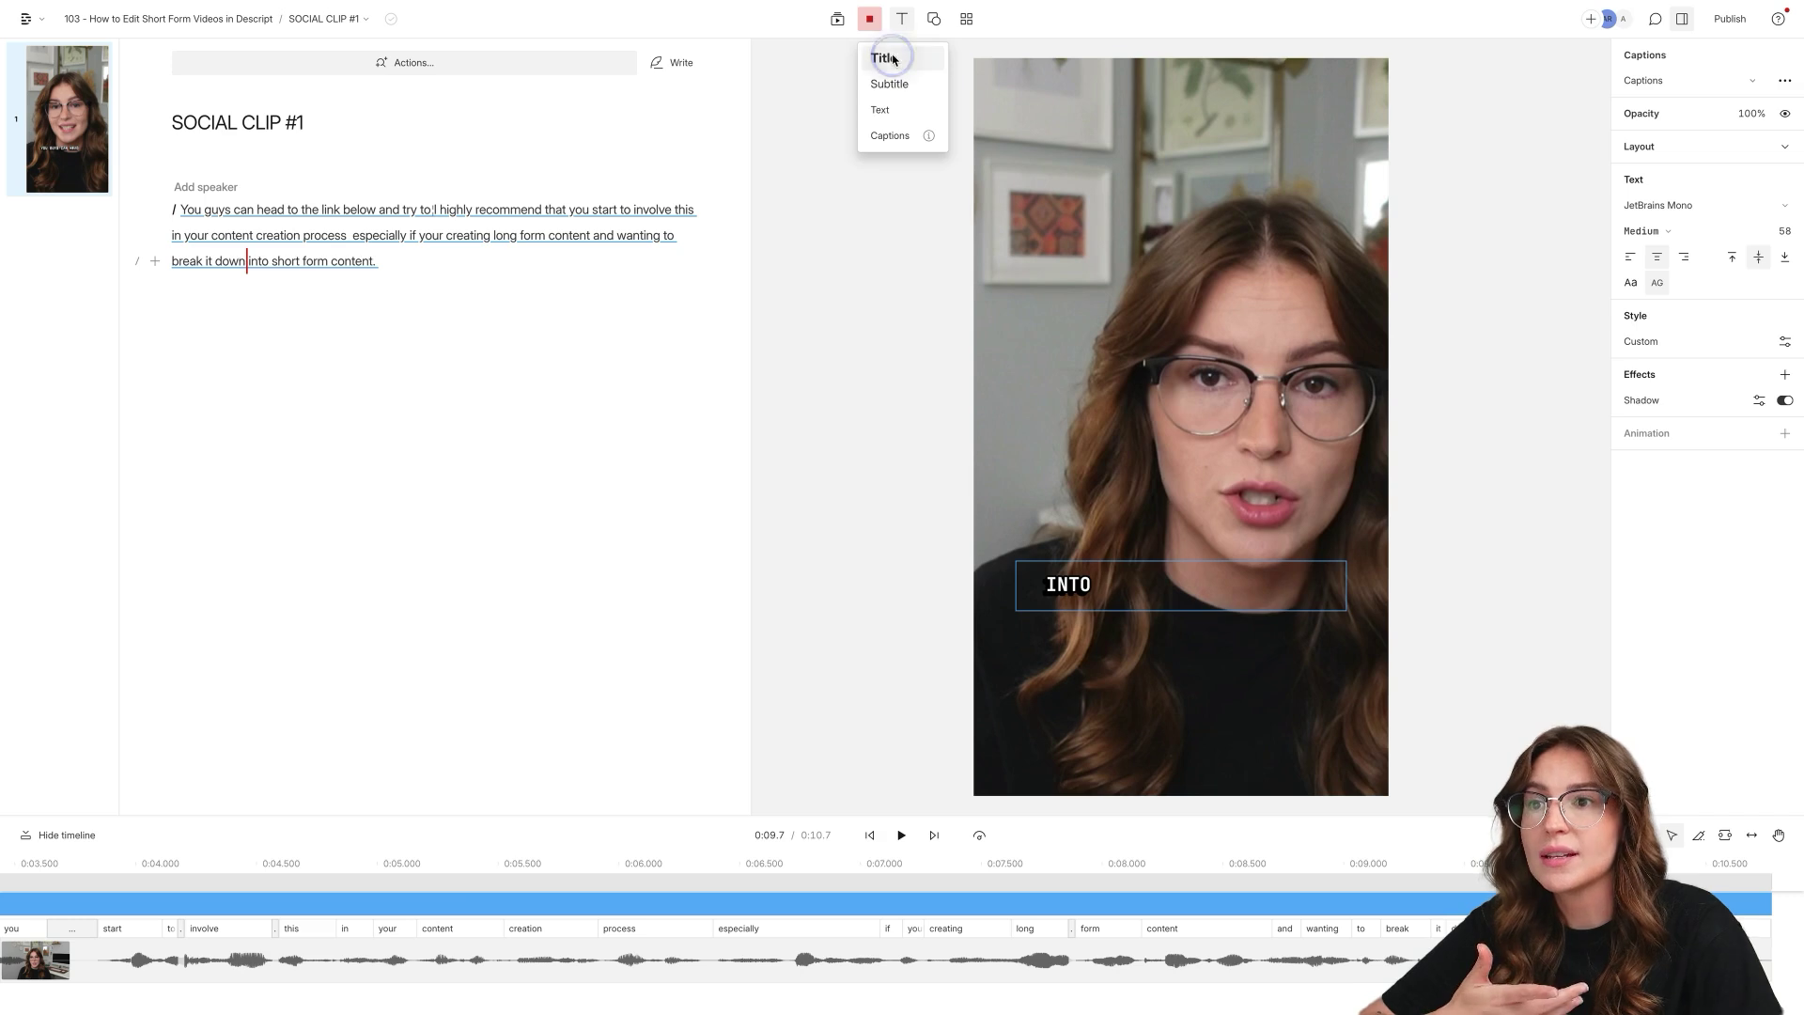
{"action": "left_click", "coordinate": [887, 59]}
{"action": "double_click", "coordinate": [1156, 429]}
{"action": "type", "text": "h"}
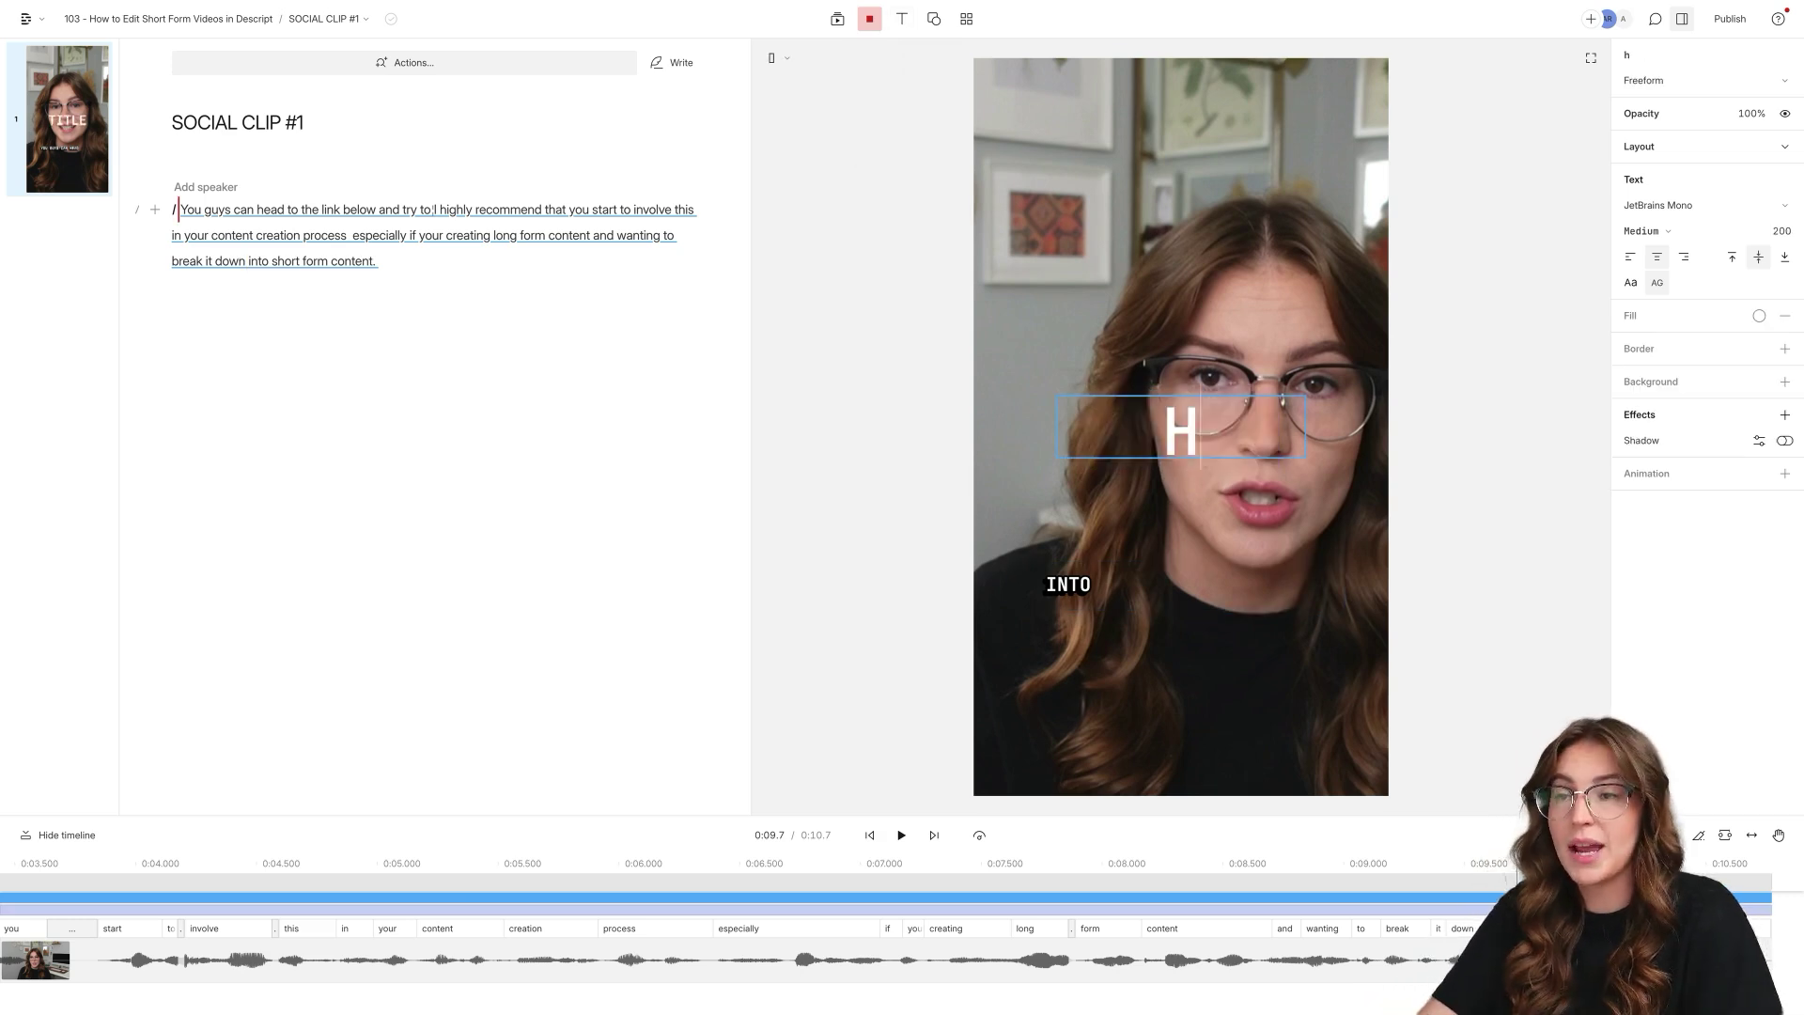
{"action": "type", "text": "ook of the video"}
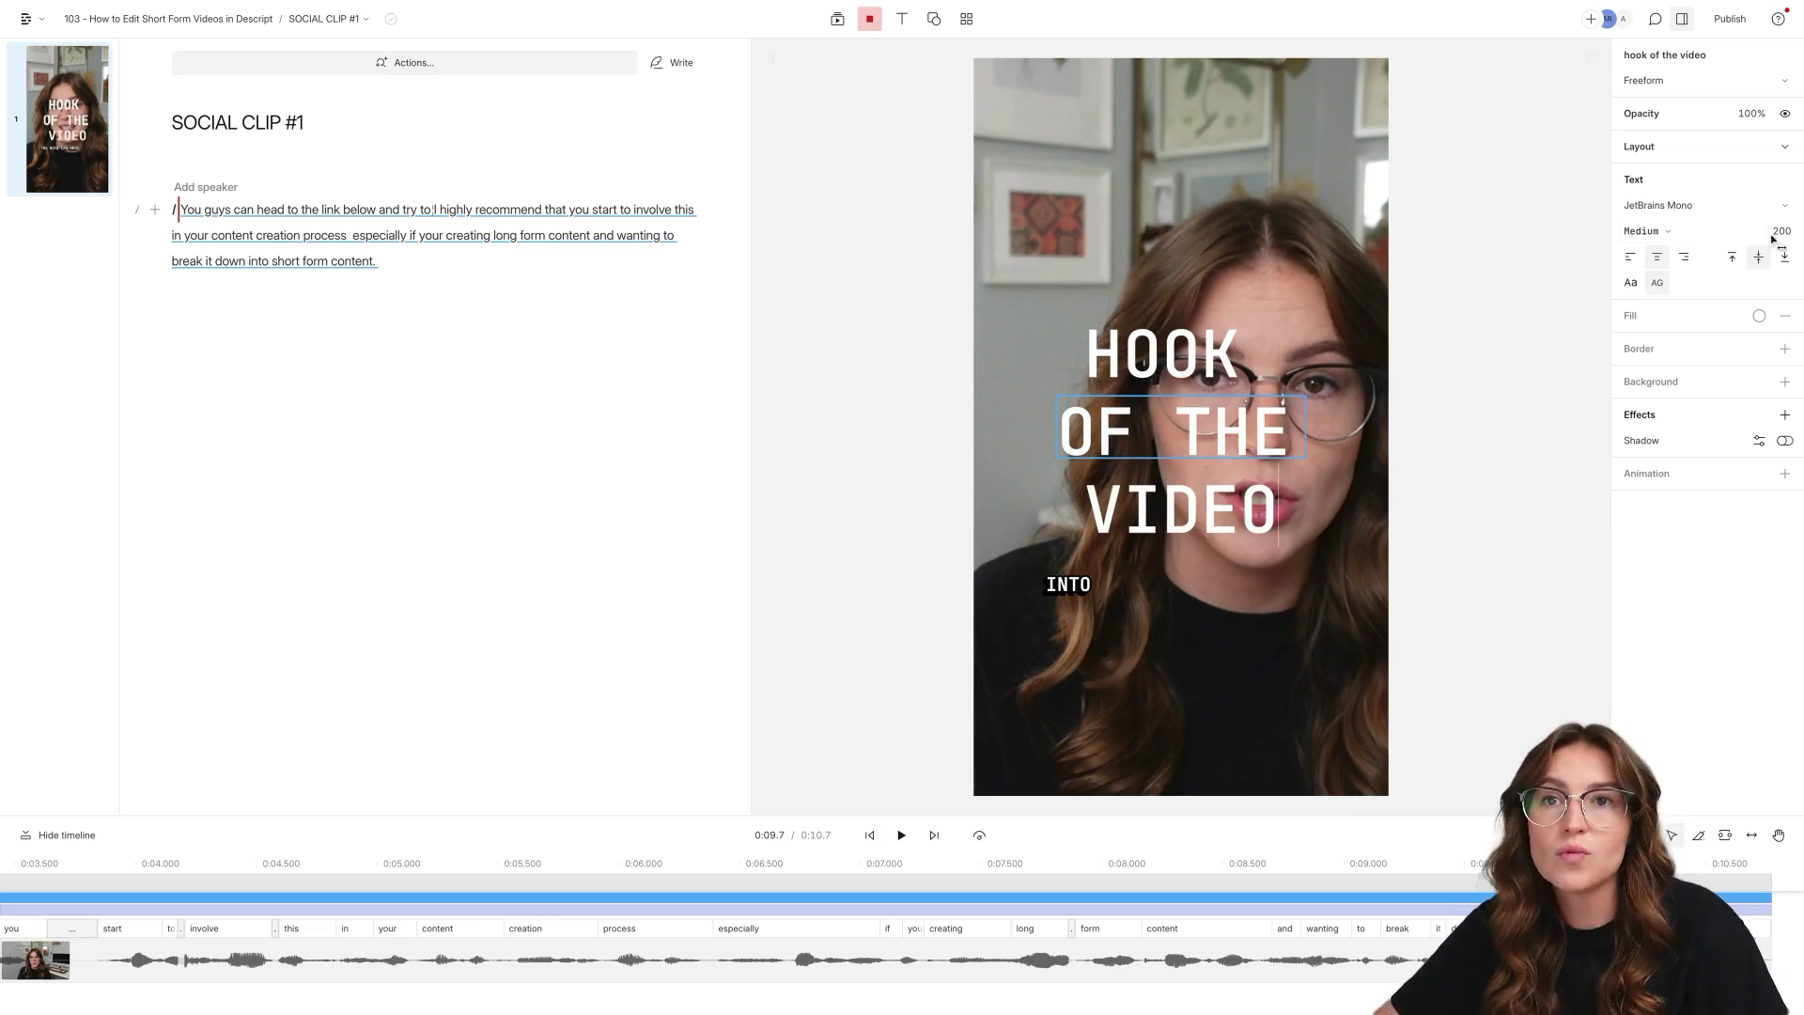
Shrink the title to size 74, set it in Wilden, and enlarge the timeline.
{"action": "left_click_drag", "start_coordinate": [1773, 239], "coordinate": [1597, 251]}
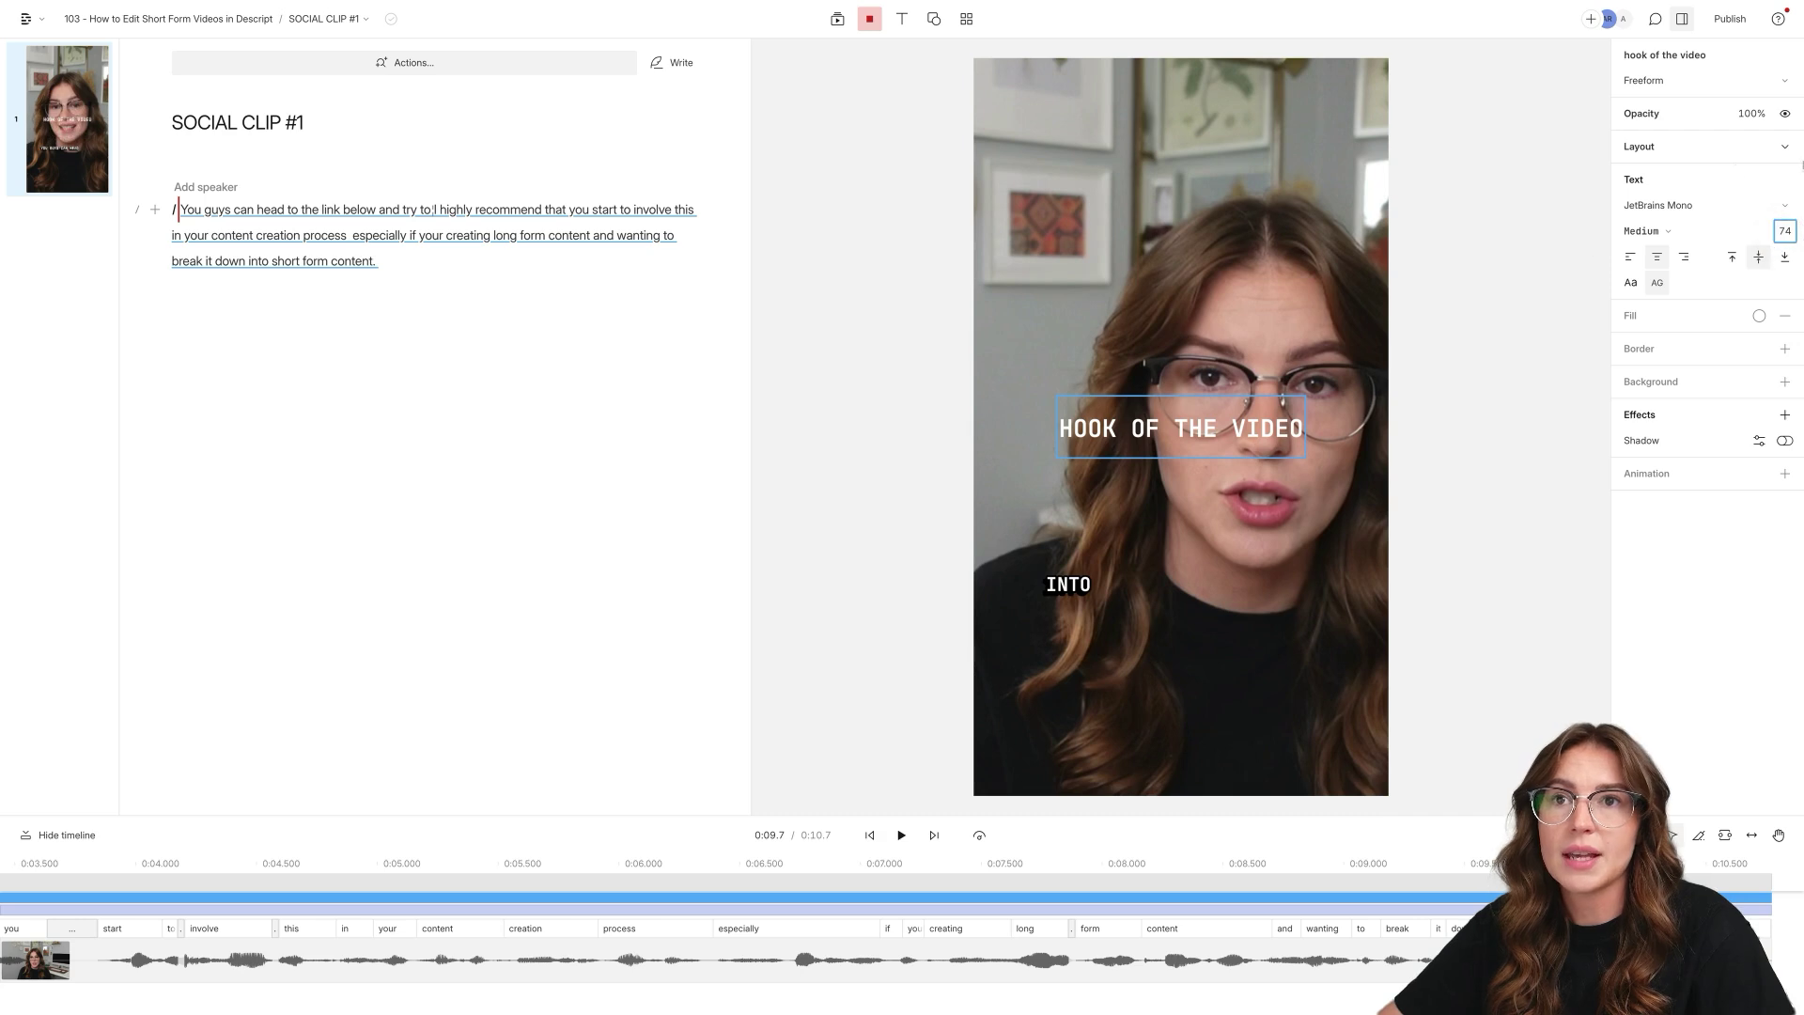
{"action": "left_click", "coordinate": [1690, 204]}
{"action": "scroll", "coordinate": [1697, 387], "scroll_direction": "down", "scroll_amount": 5}
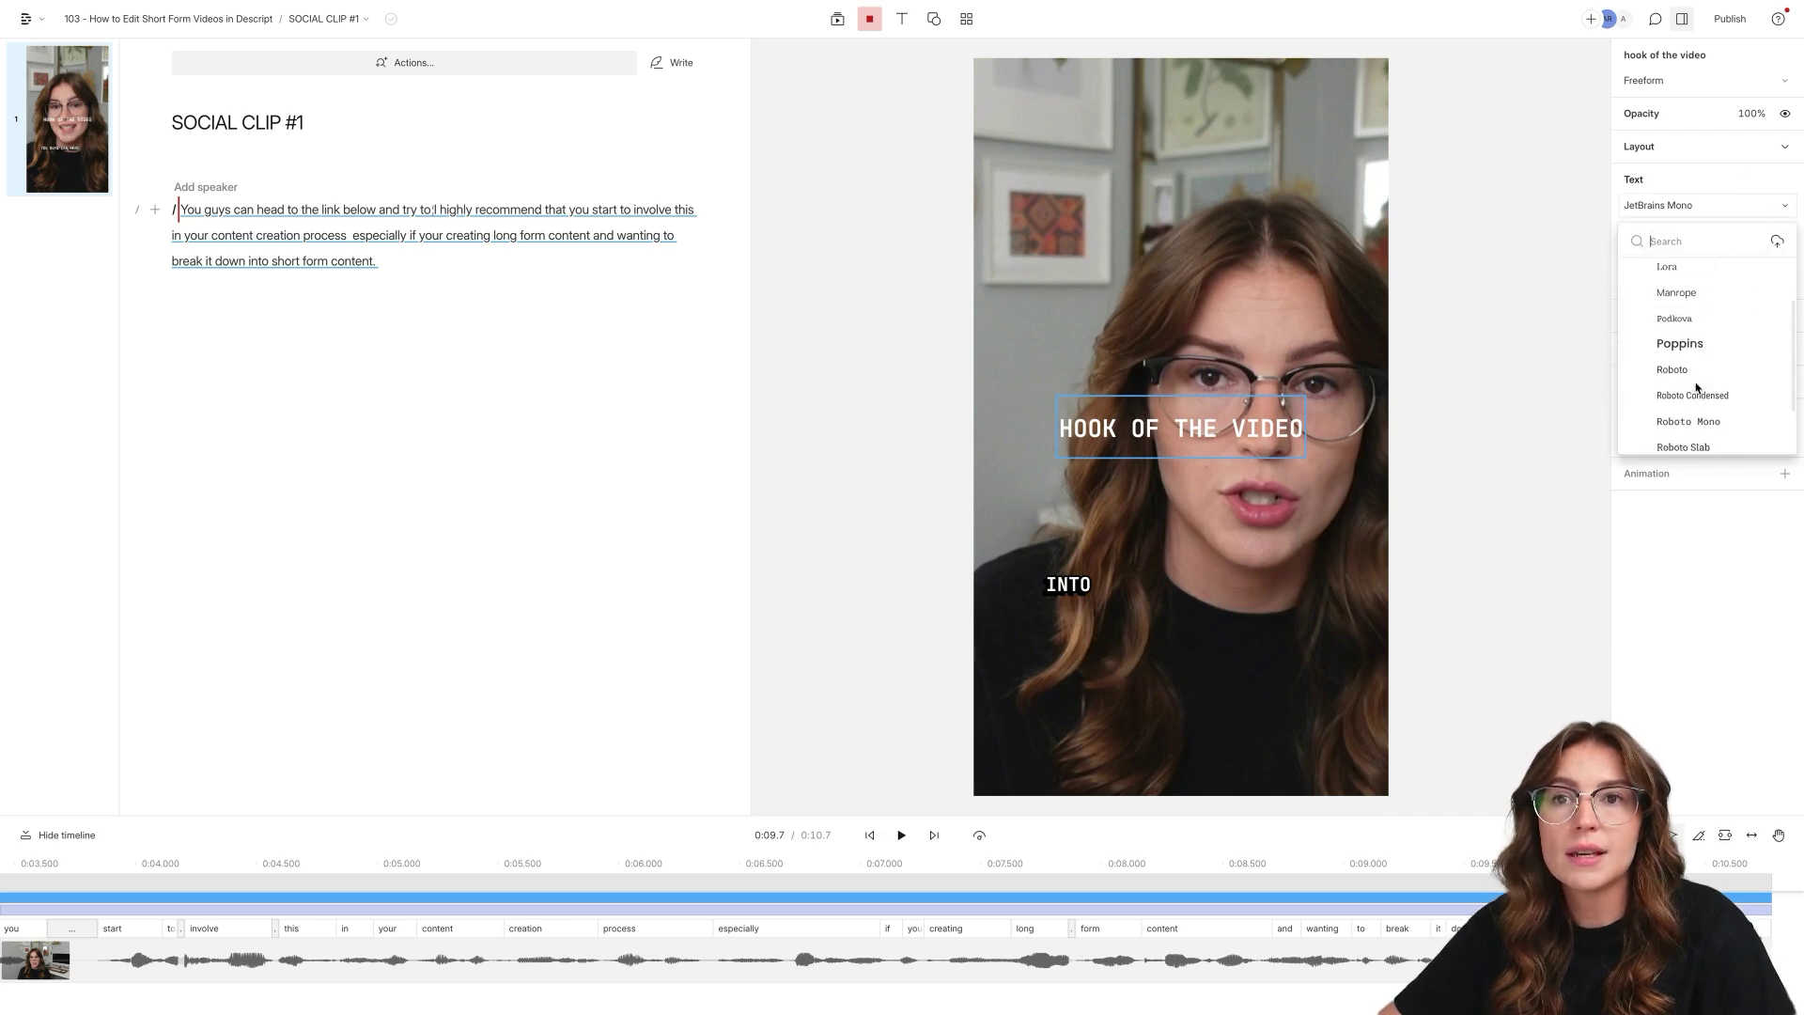
{"action": "left_click", "coordinate": [1691, 437]}
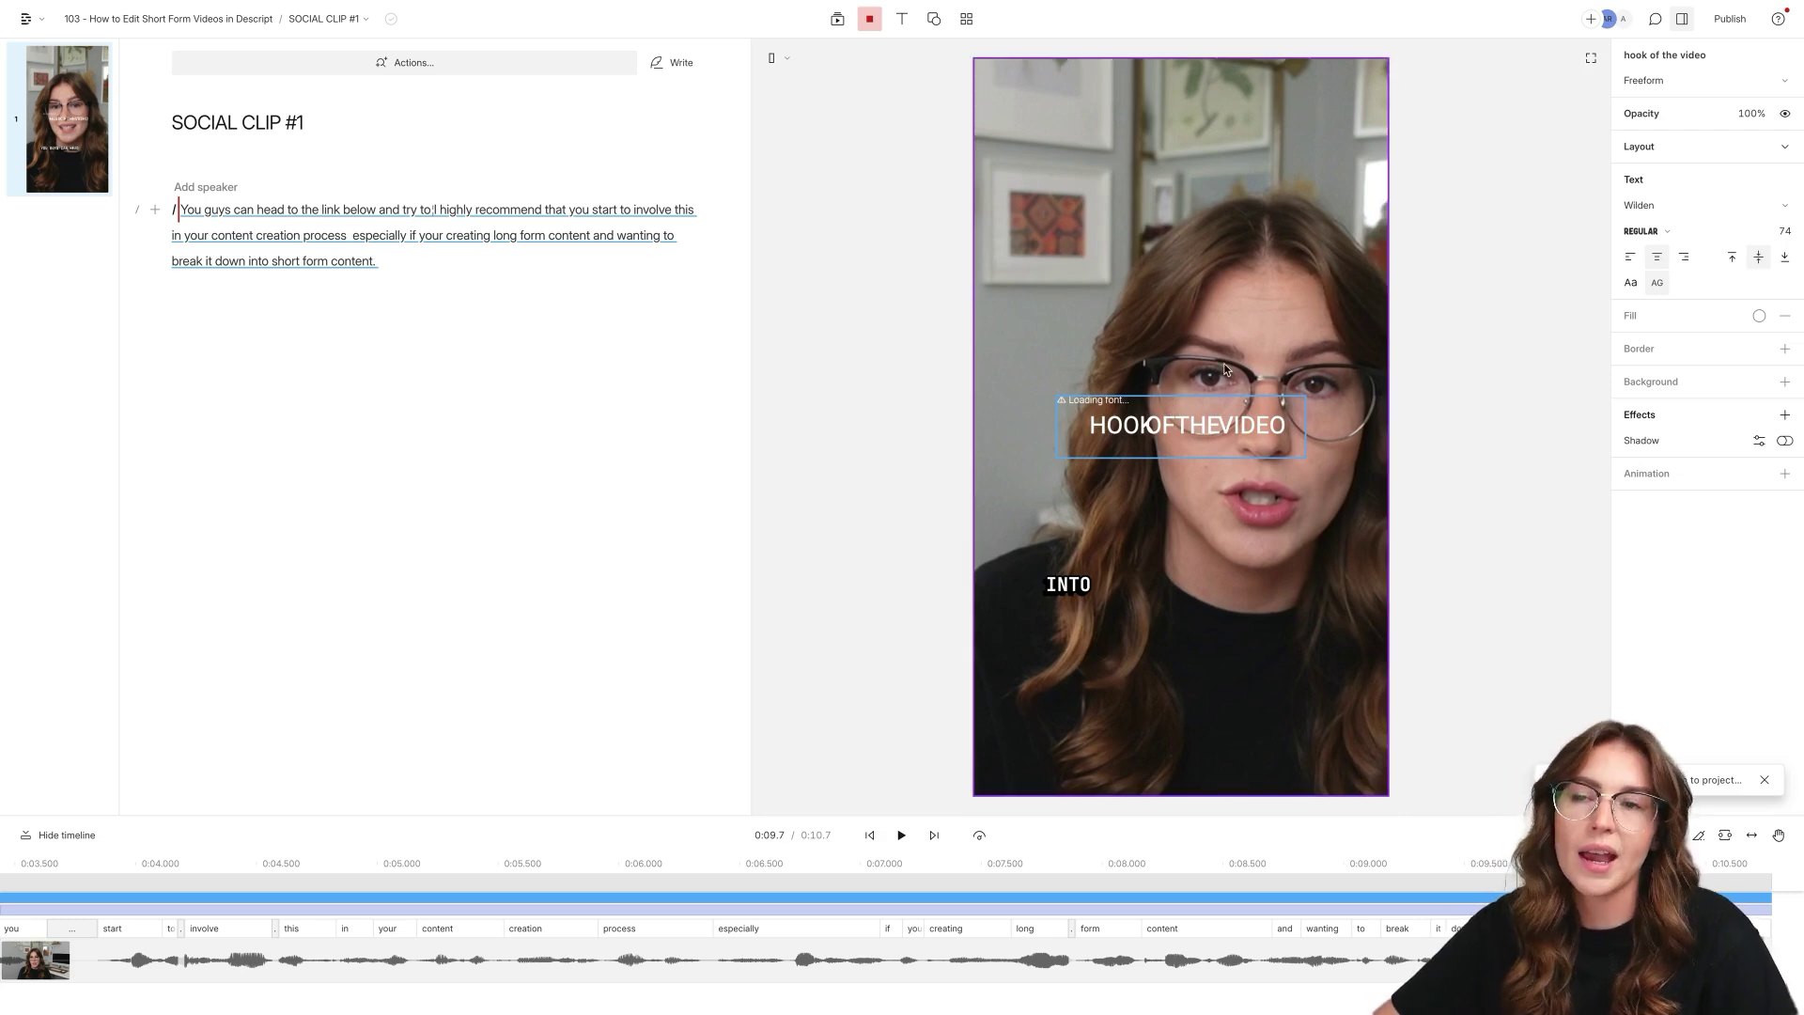
{"action": "left_click_drag", "start_coordinate": [906, 818], "coordinate": [910, 737]}
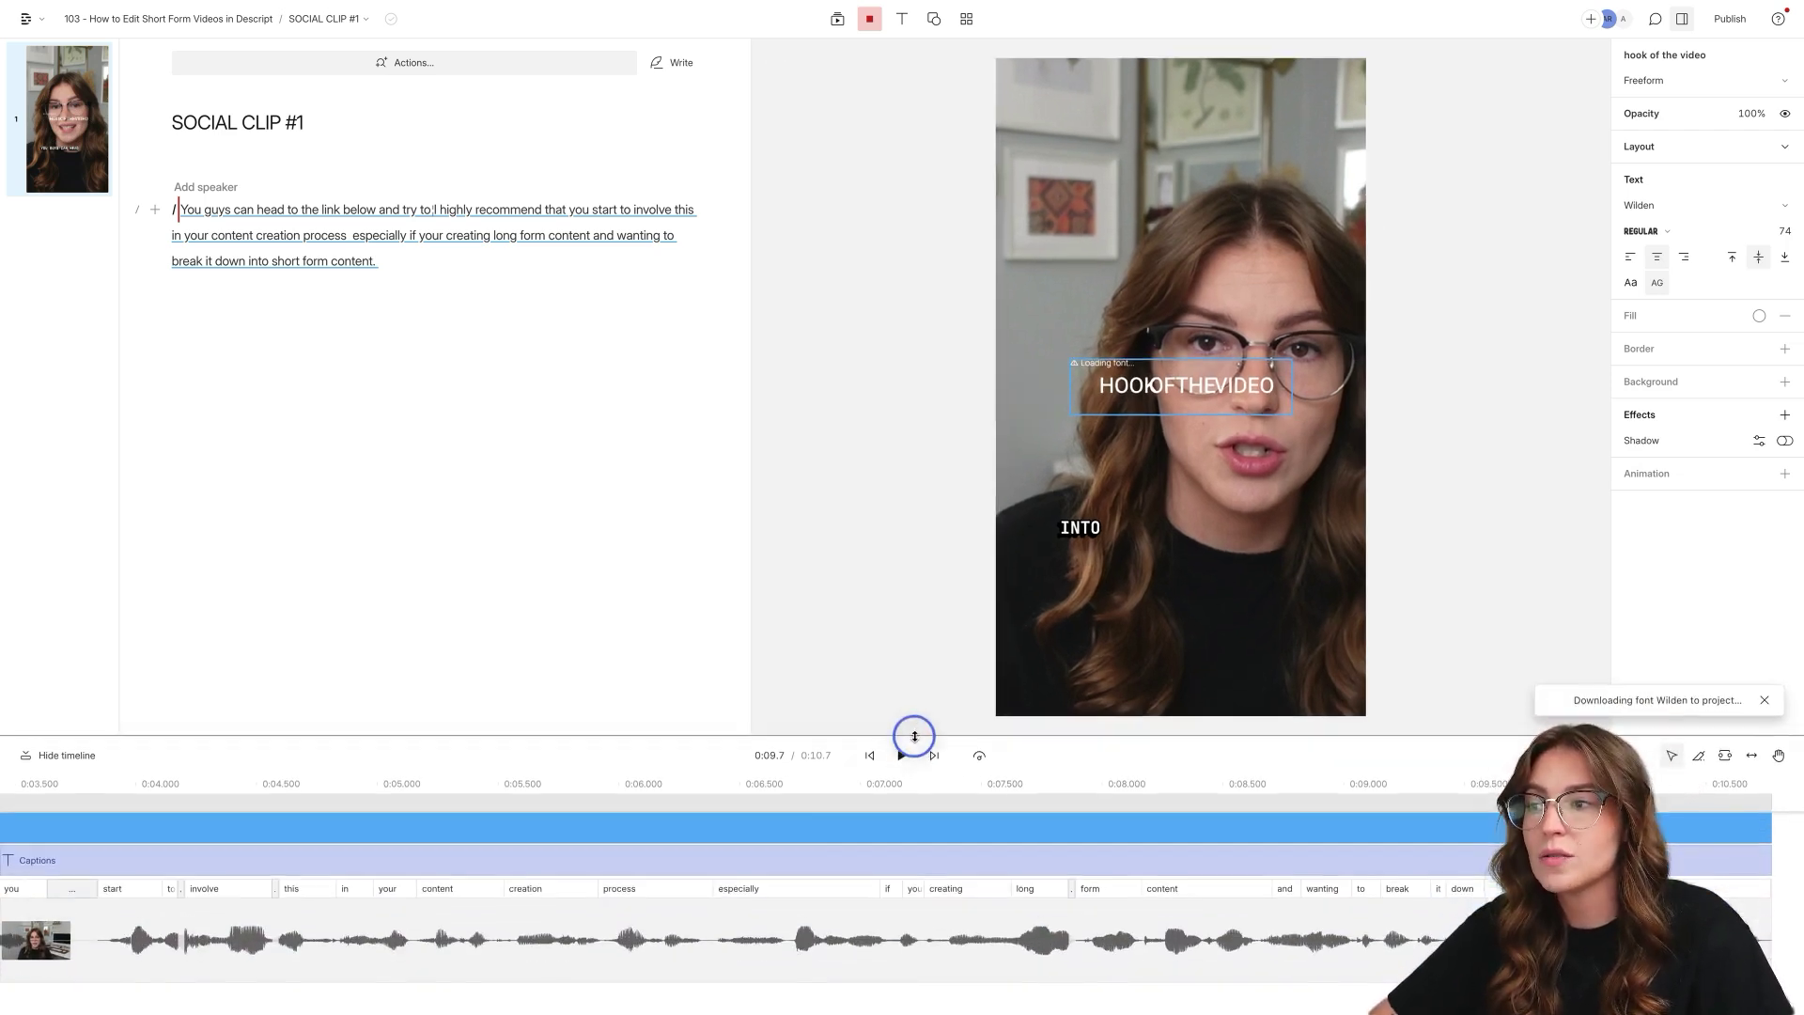
Undo an accidental video move, then move the hook title lower and enlarge it to 93.
{"action": "left_click", "coordinate": [1190, 404]}
{"action": "left_click", "coordinate": [1251, 465]}
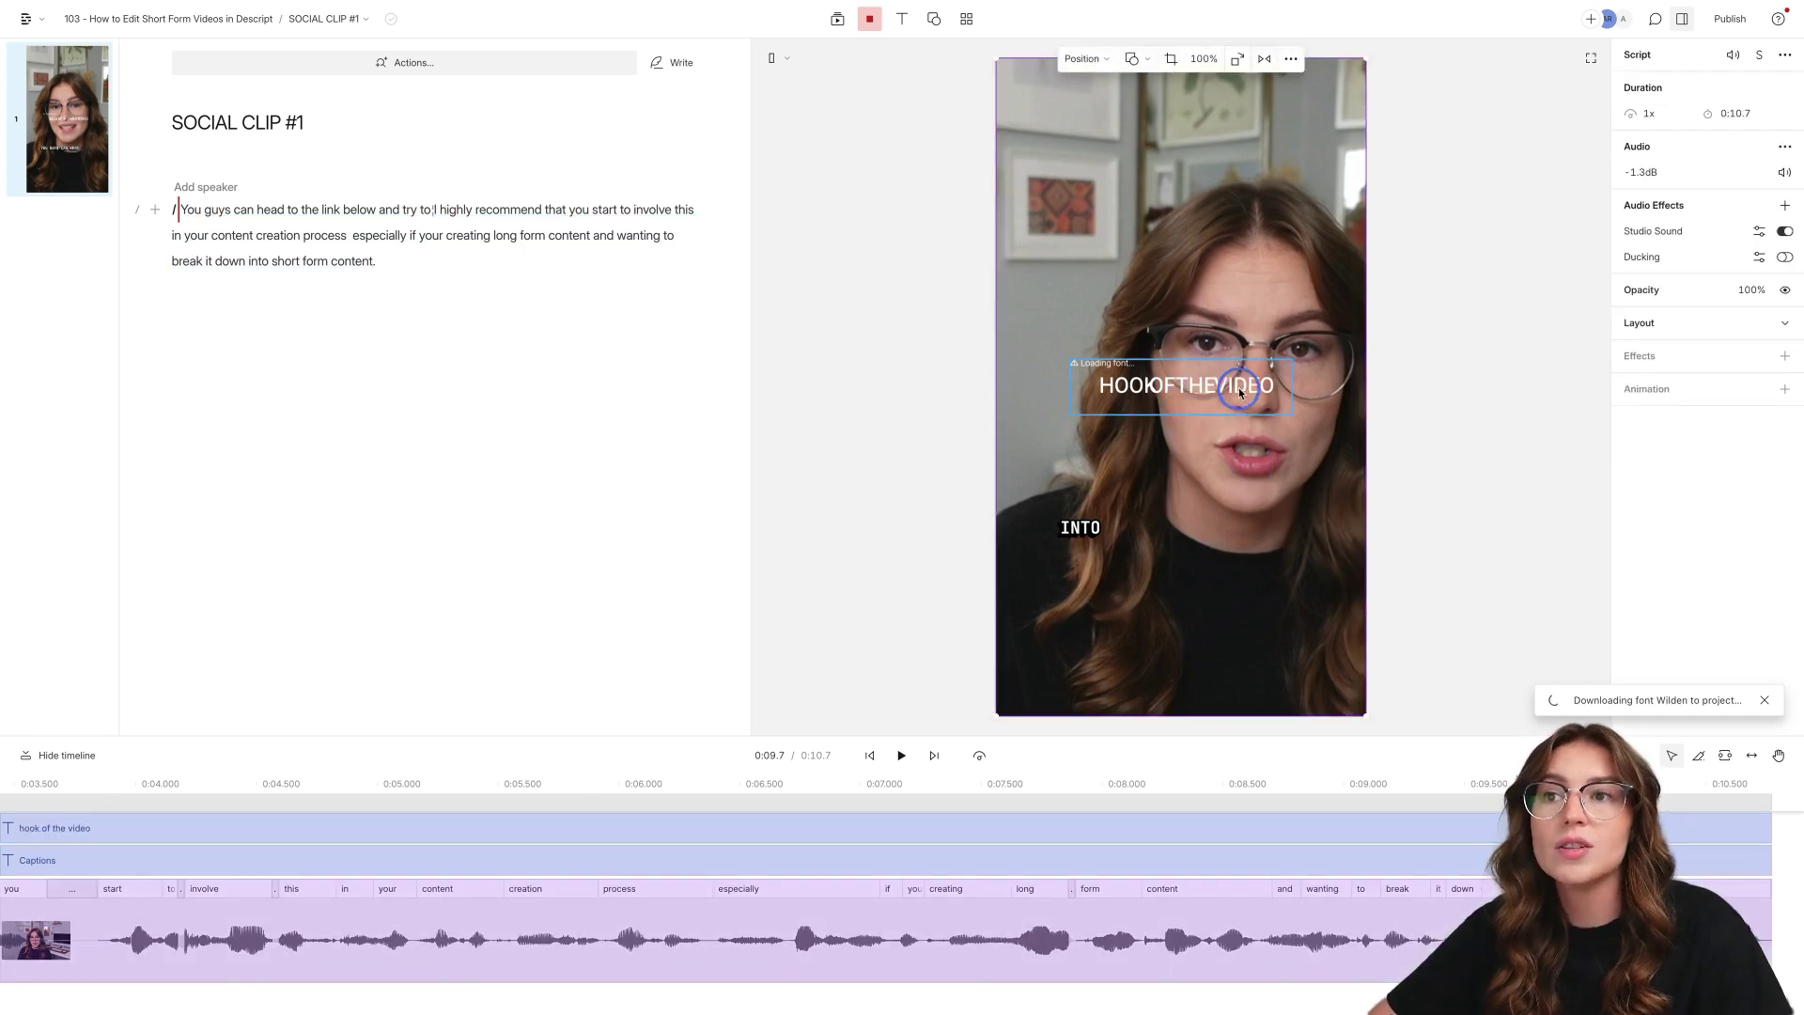
{"action": "left_click_drag", "start_coordinate": [1238, 387], "coordinate": [1236, 470]}
{"action": "key", "text": "ctrl+z"}
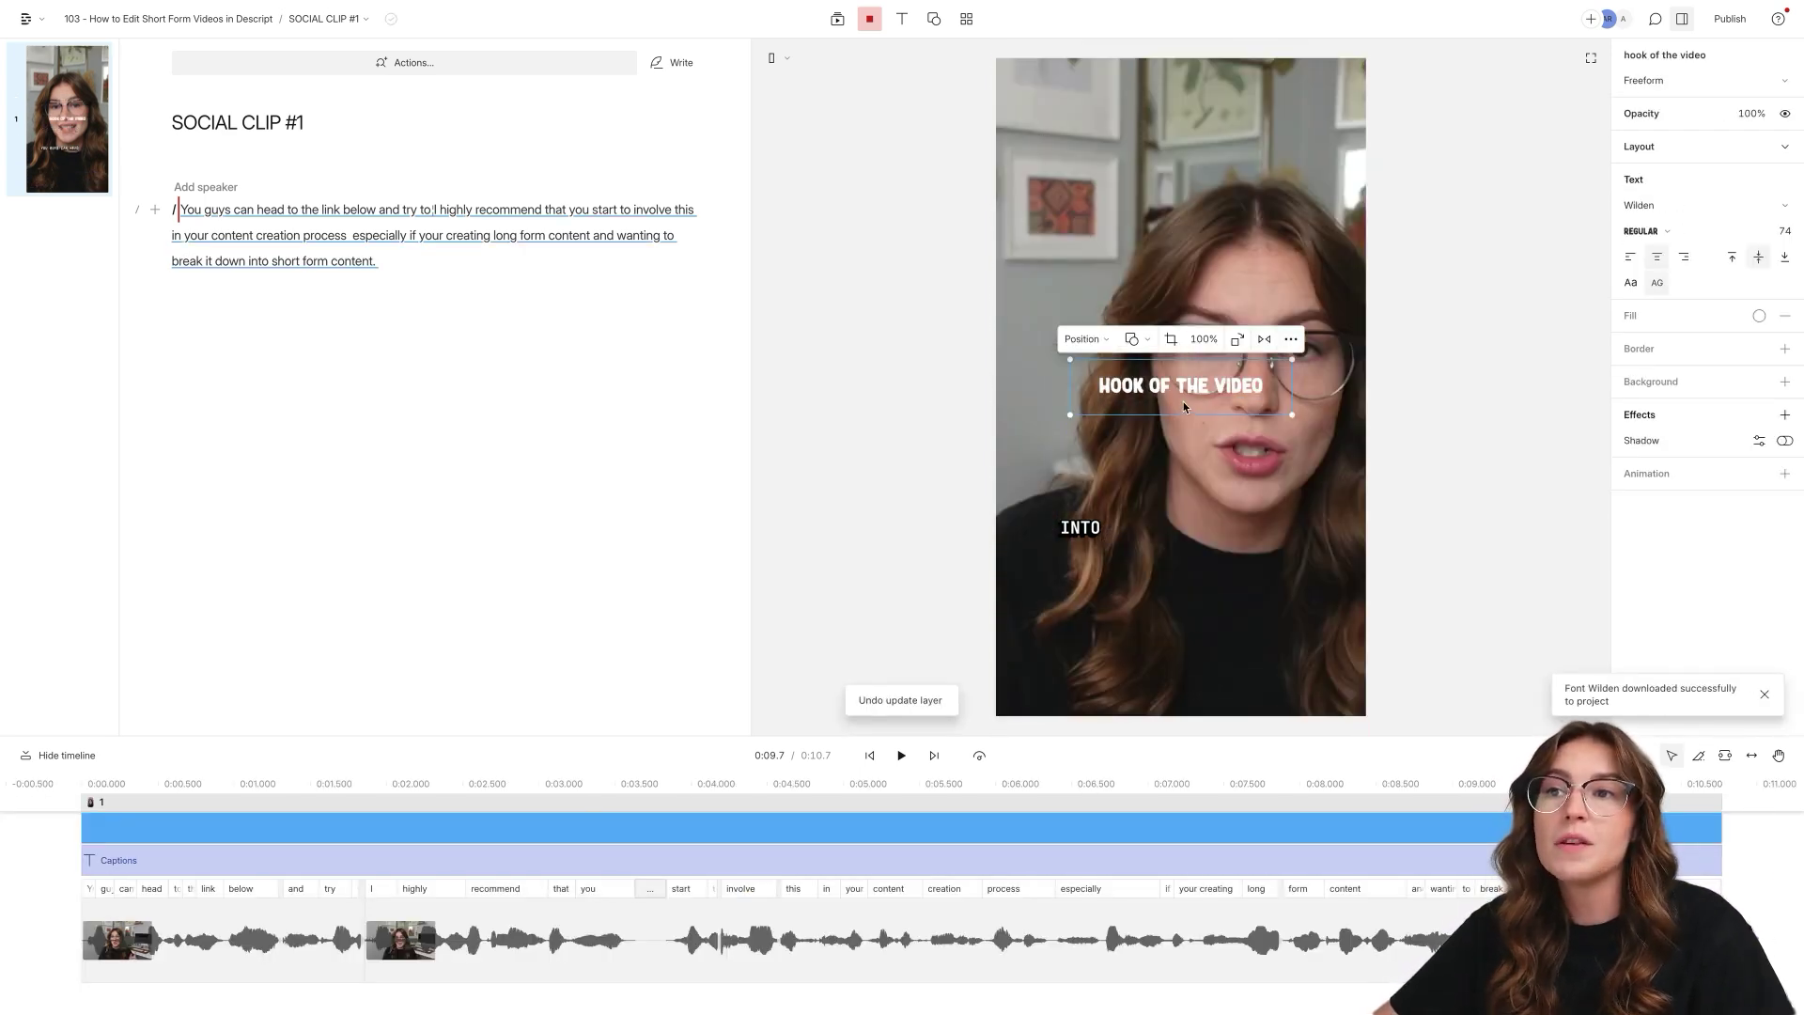
{"action": "left_click_drag", "start_coordinate": [1182, 403], "coordinate": [1184, 520]}
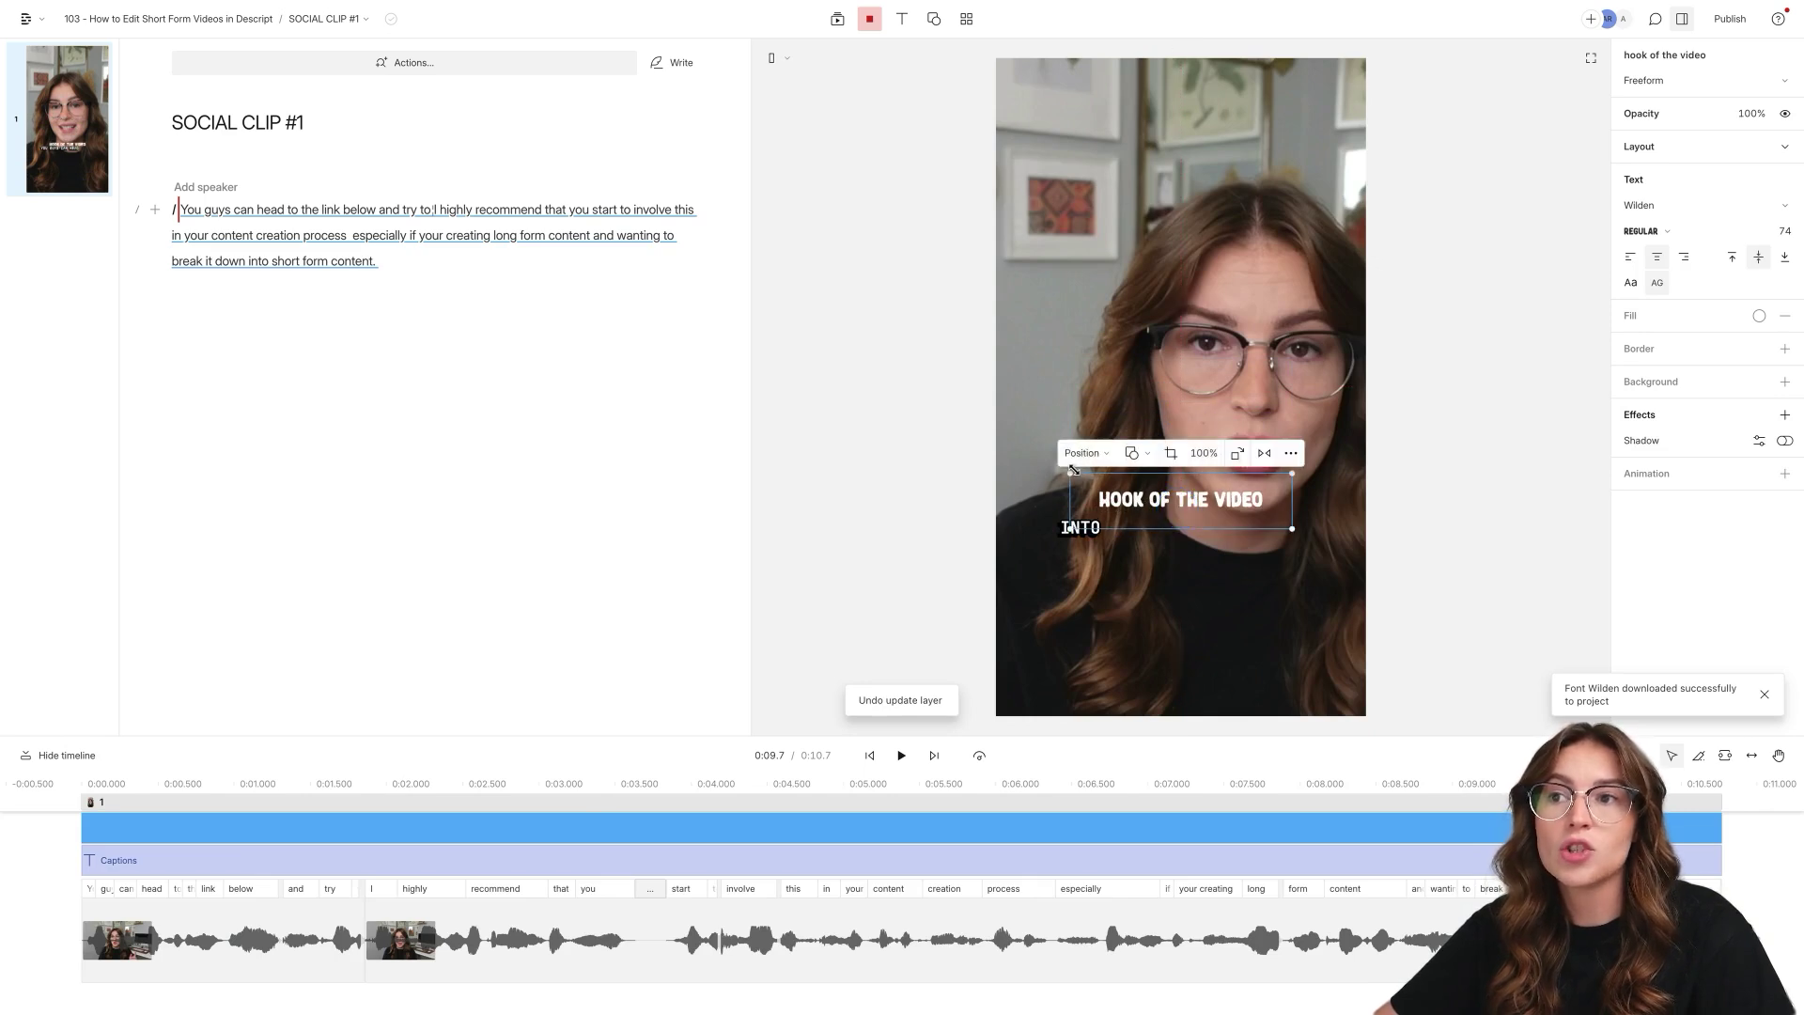
{"action": "left_click_drag", "start_coordinate": [1779, 232], "coordinate": [1785, 230]}
{"action": "left_click_drag", "start_coordinate": [1229, 501], "coordinate": [1229, 489]}
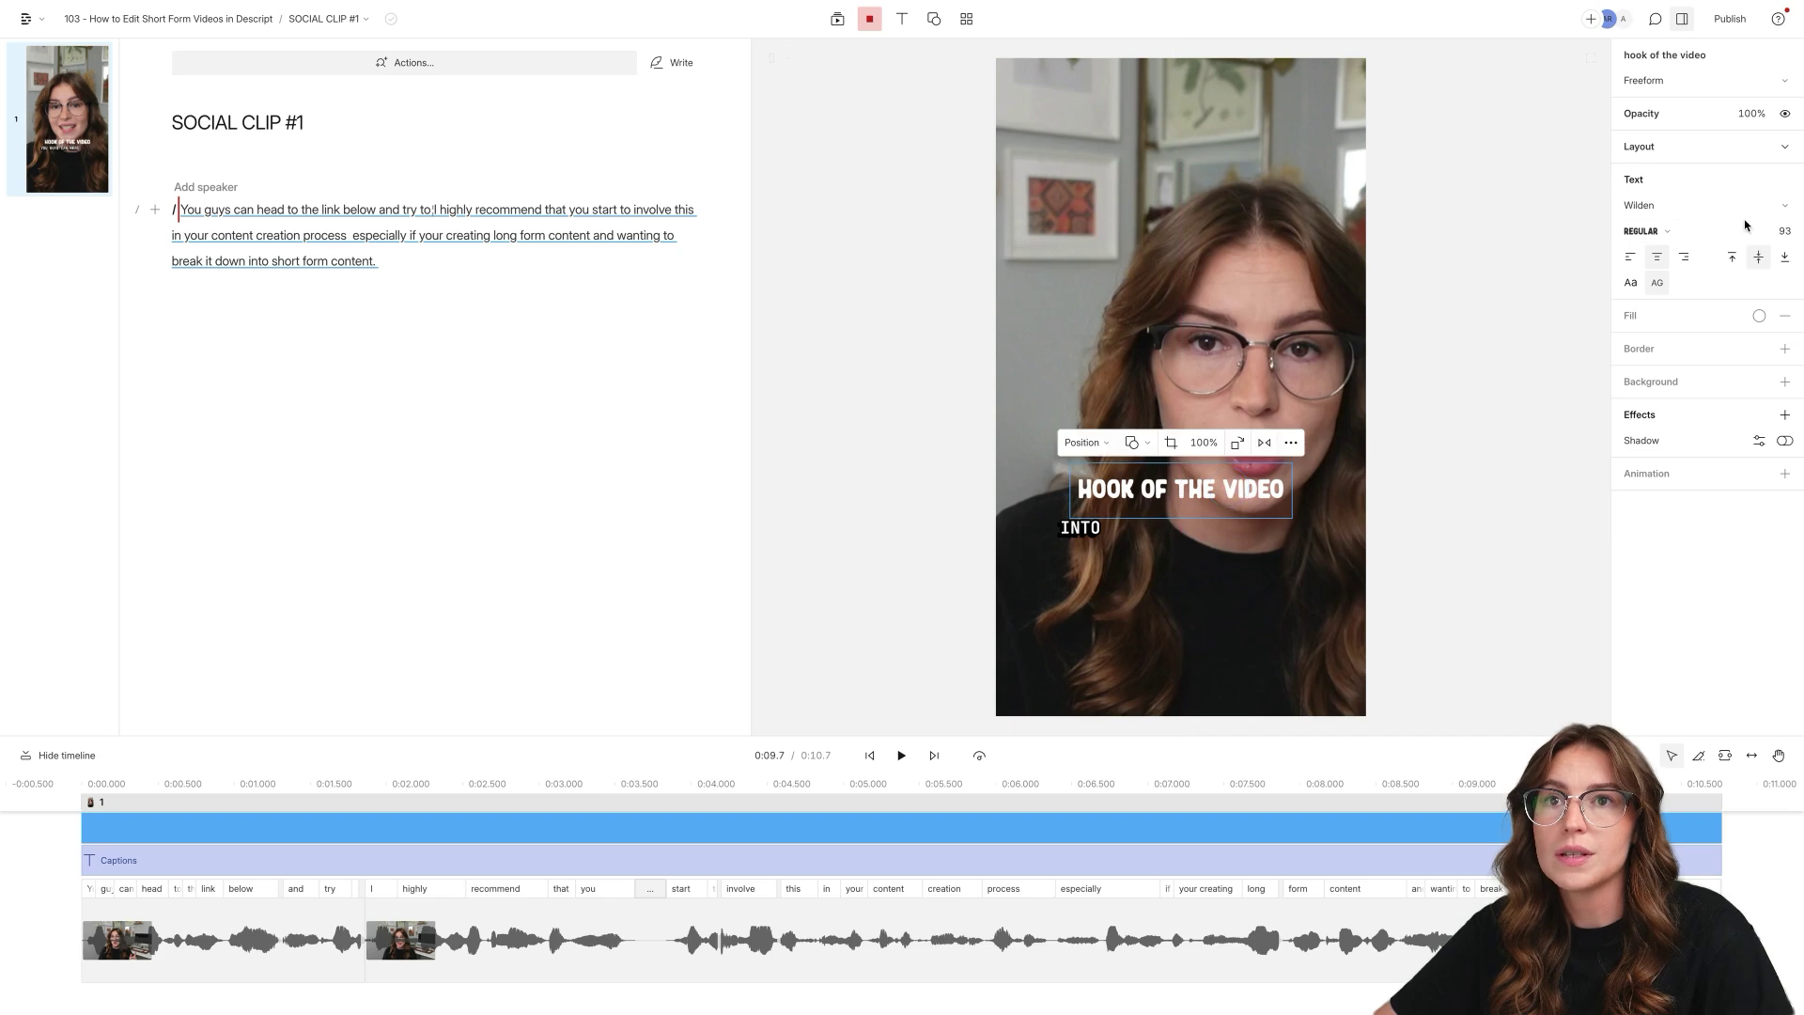
Fill the hook title with gold c4912f and place the cursor before 'I highly recommend'.
{"action": "left_click", "coordinate": [1758, 318]}
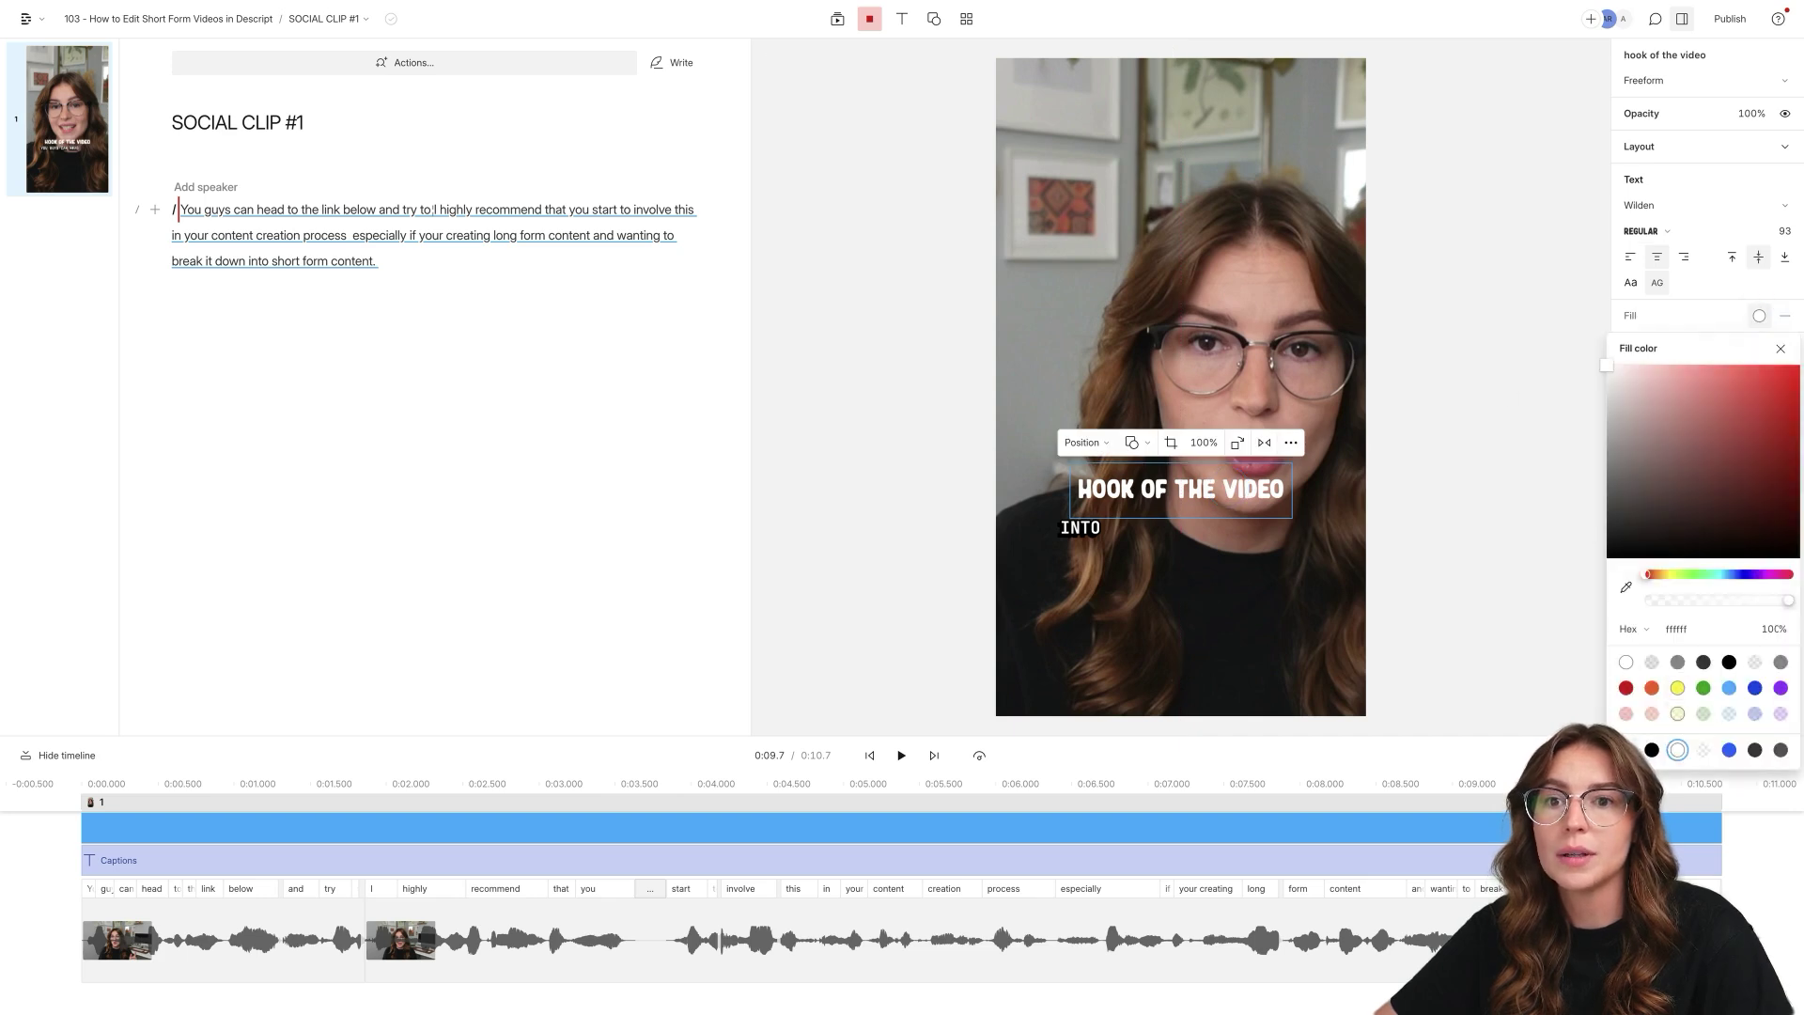
{"action": "left_click", "coordinate": [1754, 408]}
{"action": "left_click", "coordinate": [1701, 320]}
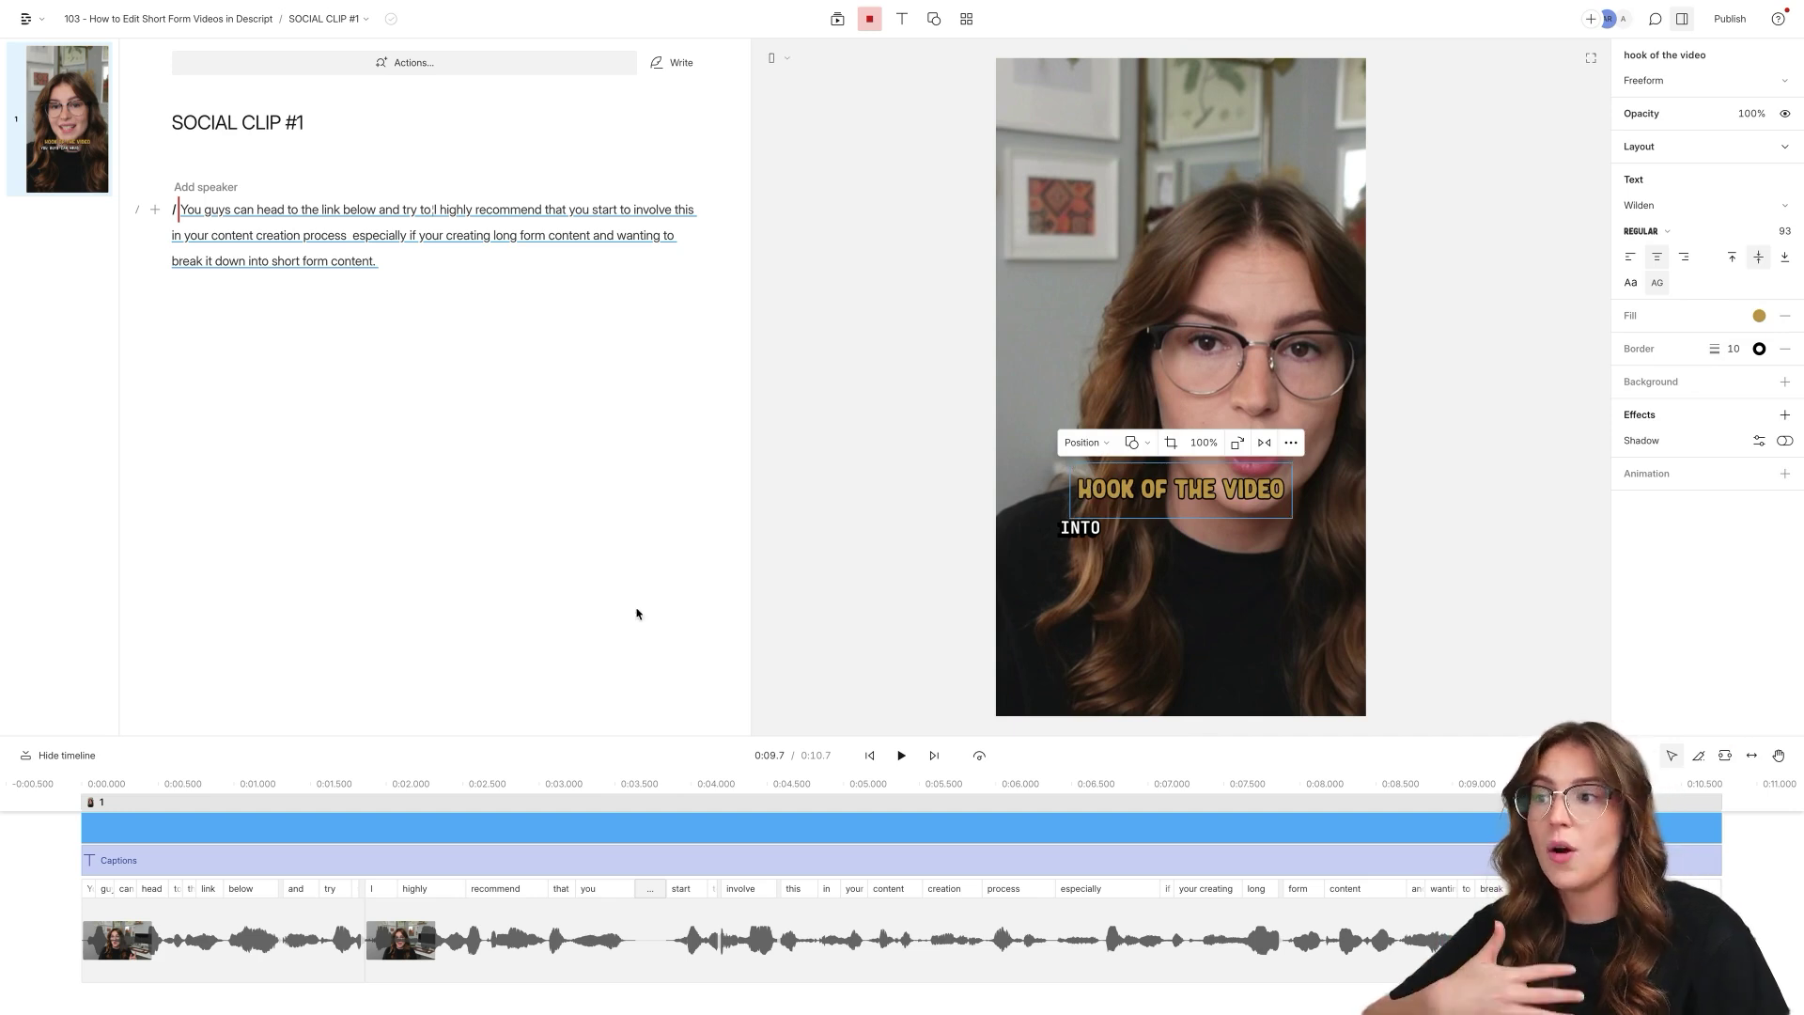
{"action": "left_click", "coordinate": [432, 209]}
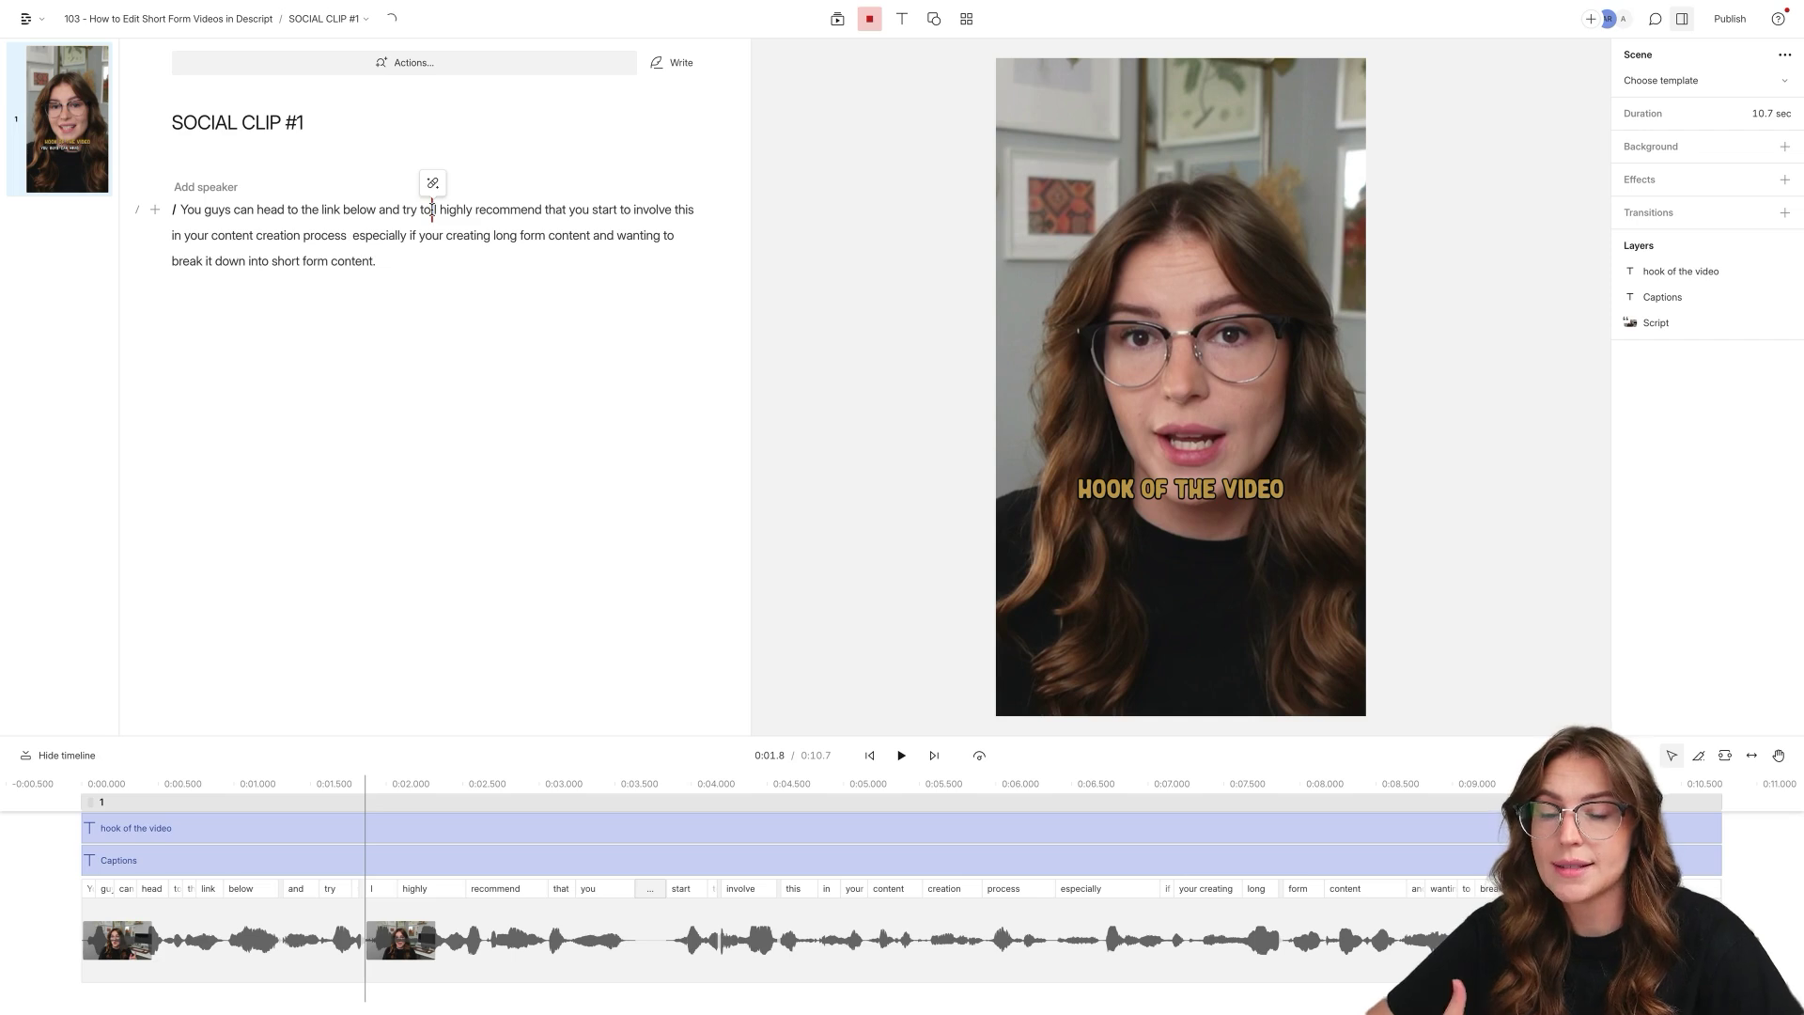
Insert '/' scene breaks before 'I highly recommend' and after 'involve'.
{"action": "type", "text": "/"}
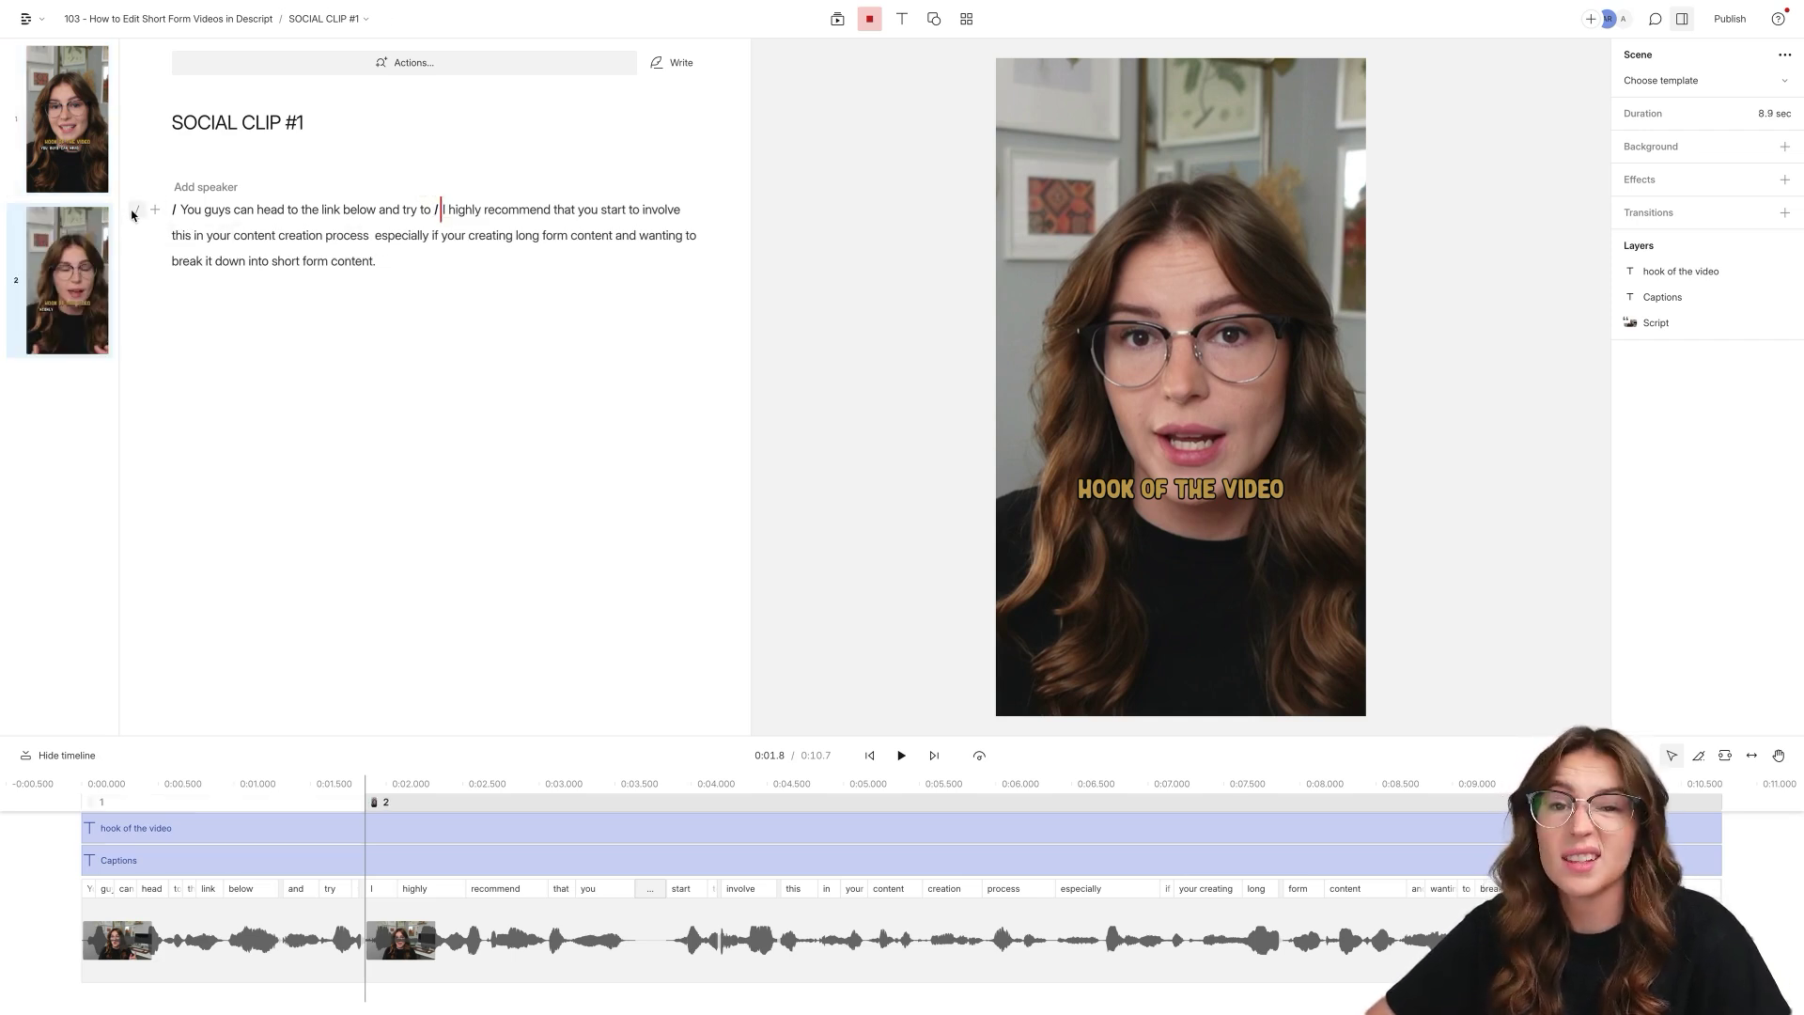
{"action": "left_click", "coordinate": [339, 940]}
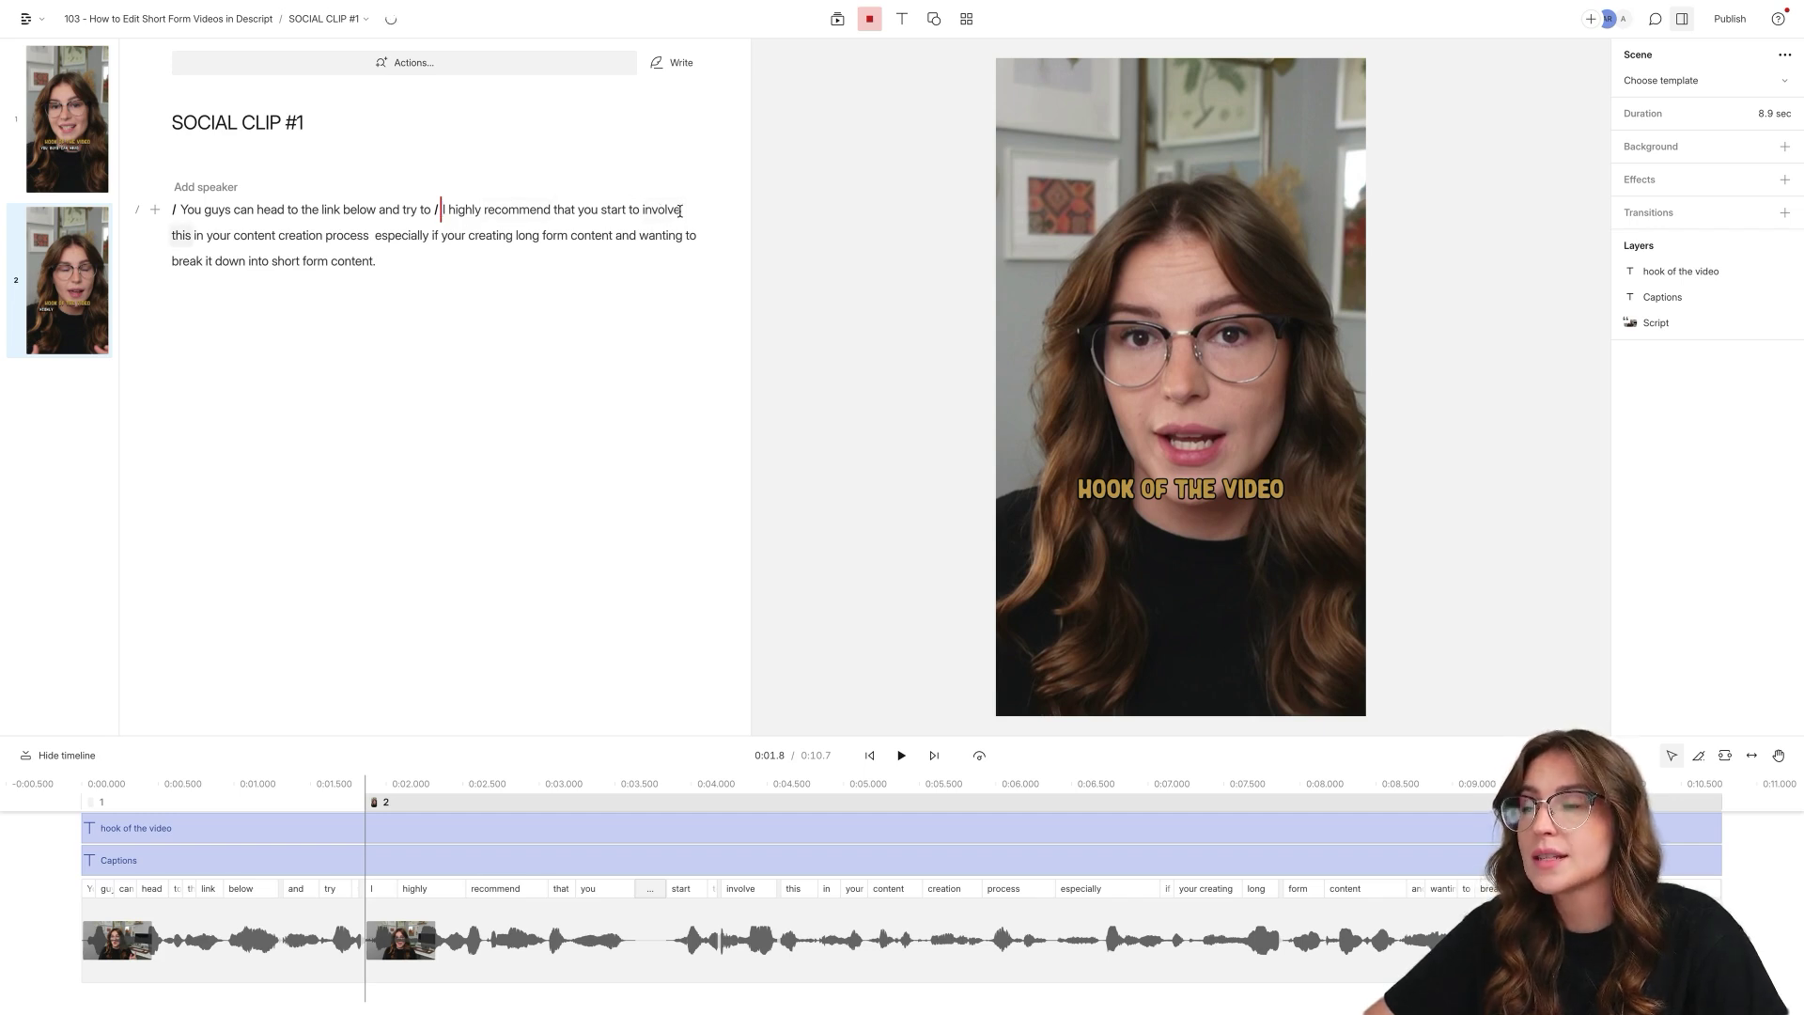
{"action": "left_click", "coordinate": [679, 210]}
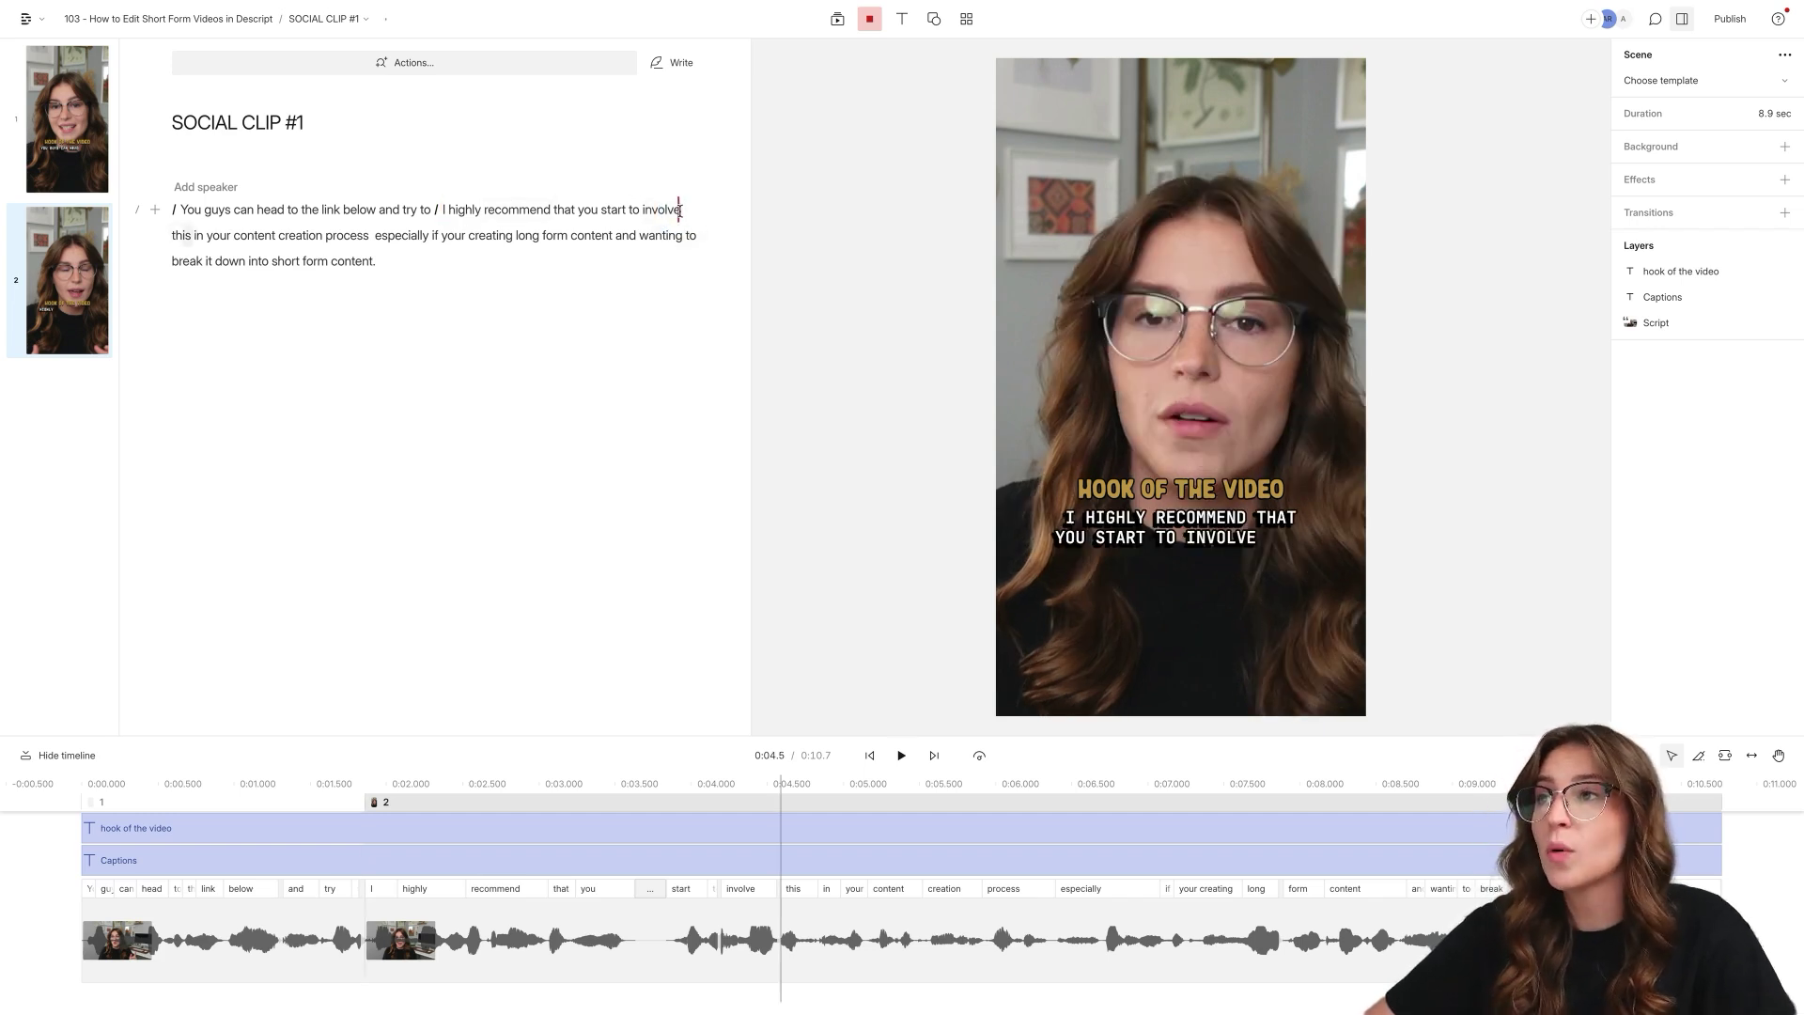
{"action": "type", "text": "/"}
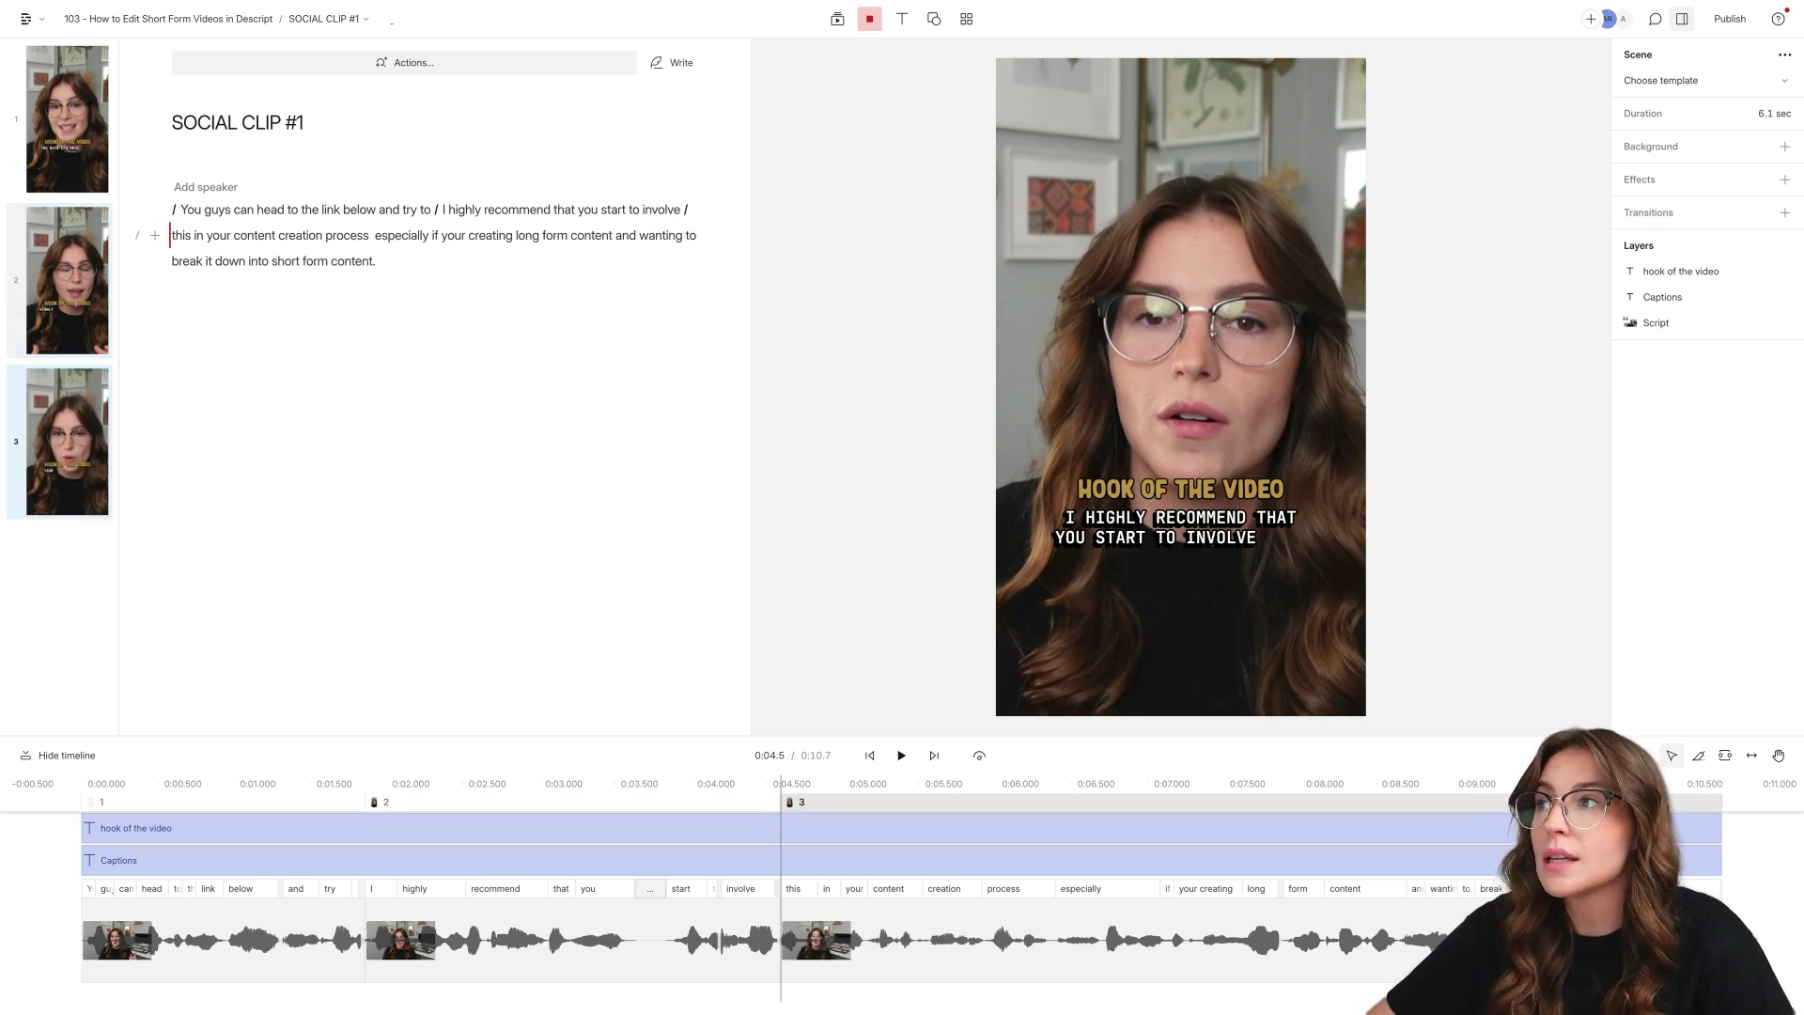
Glance through the template library and shapes list, then close them.
{"action": "left_click", "coordinate": [966, 20]}
{"action": "left_click", "coordinate": [941, 58]}
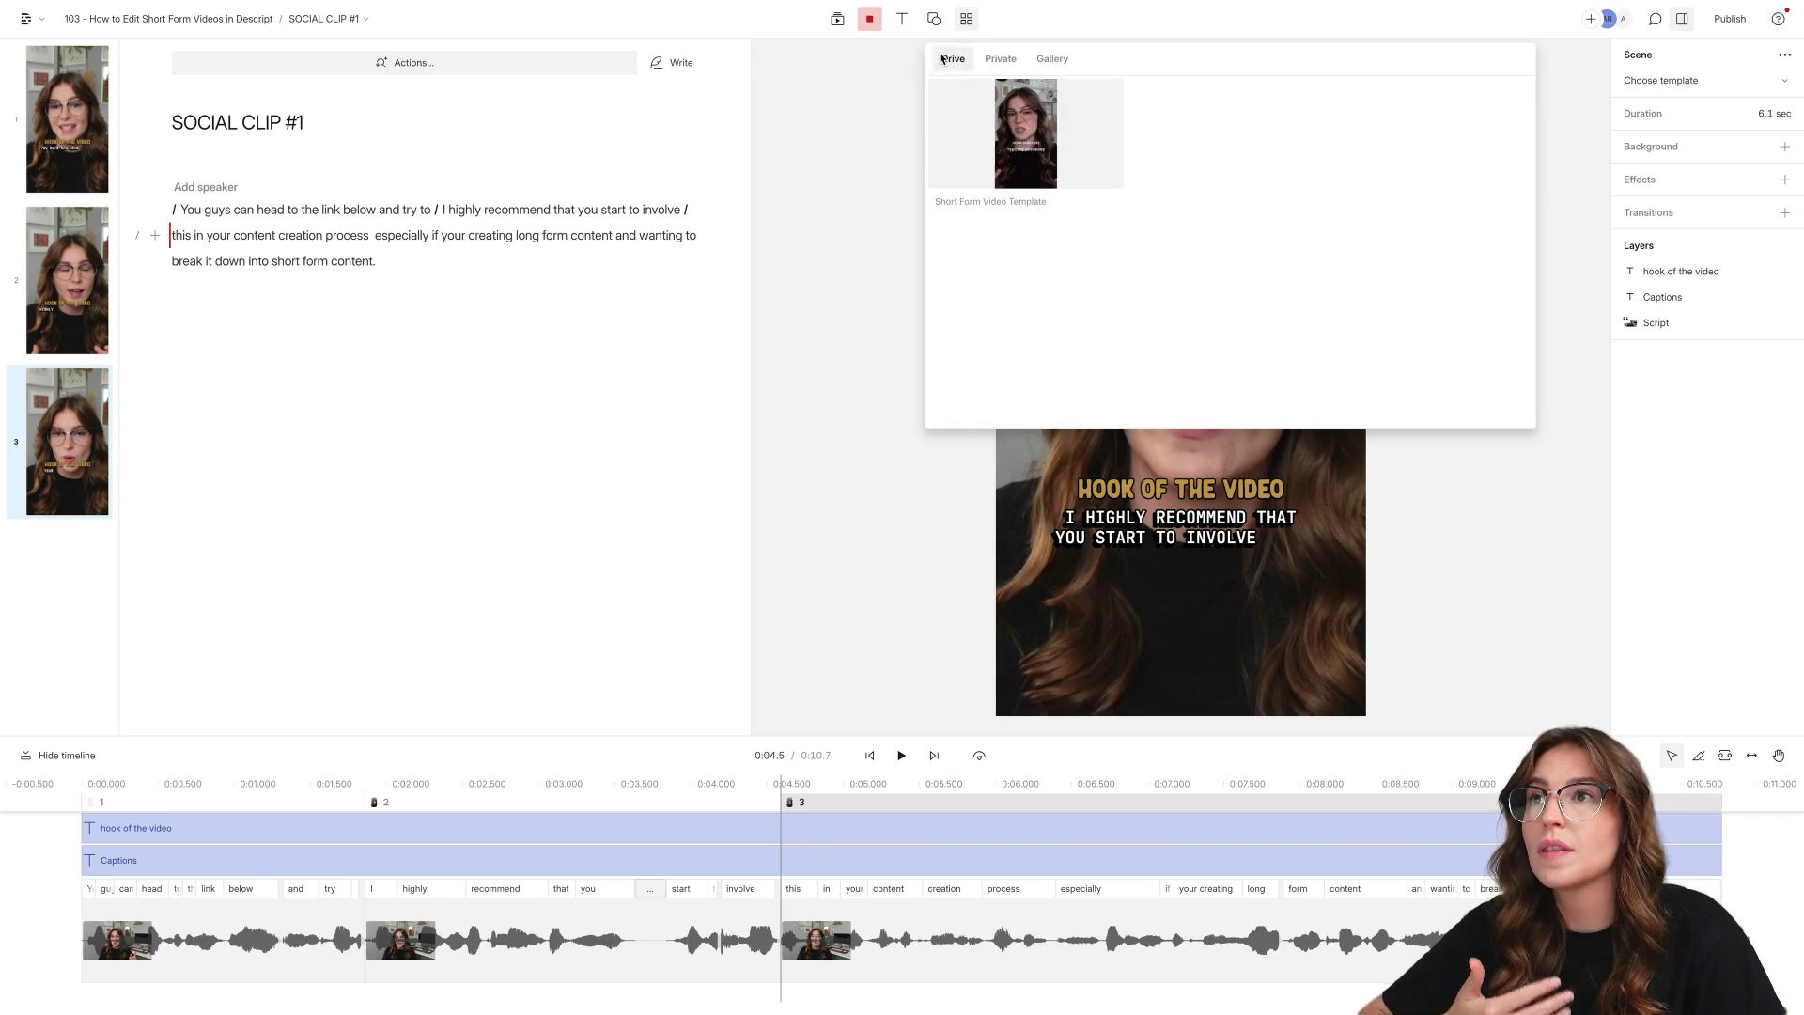
{"action": "left_click", "coordinate": [933, 19]}
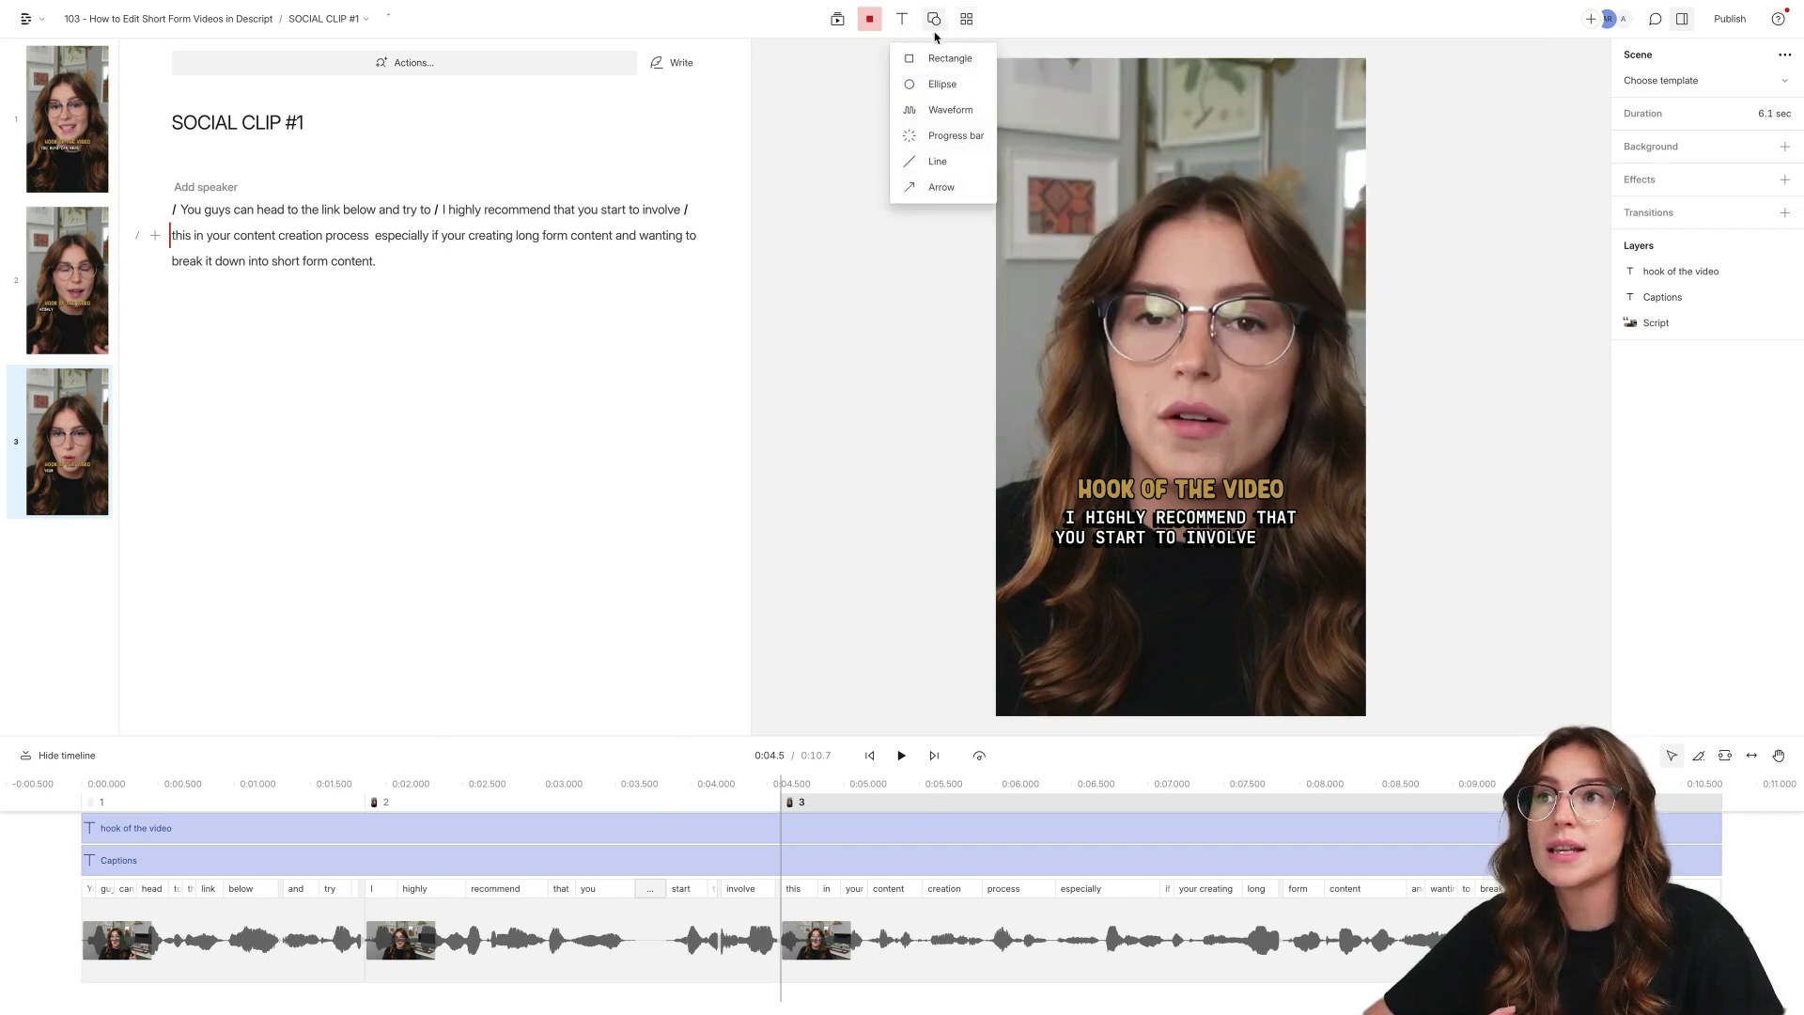
{"action": "left_click", "coordinate": [840, 21]}
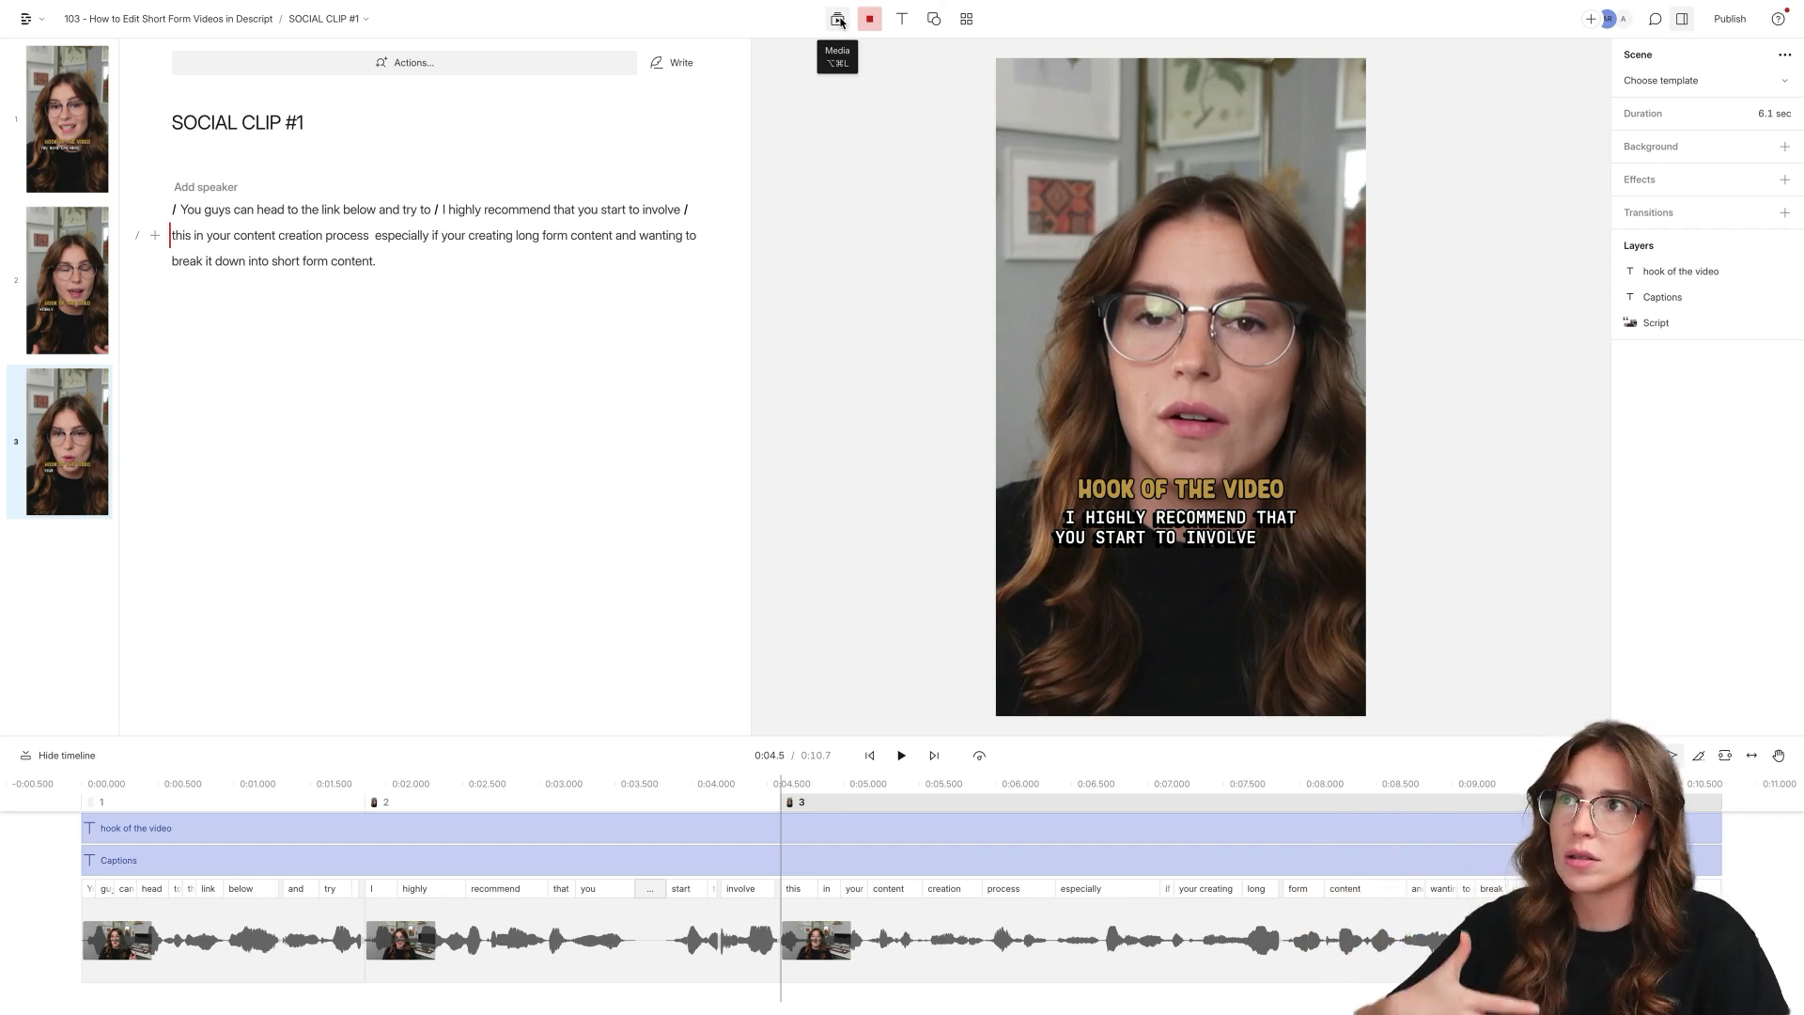
Search the Media panel's stock videos for 'woman on phone'.
{"action": "left_click", "coordinate": [837, 19]}
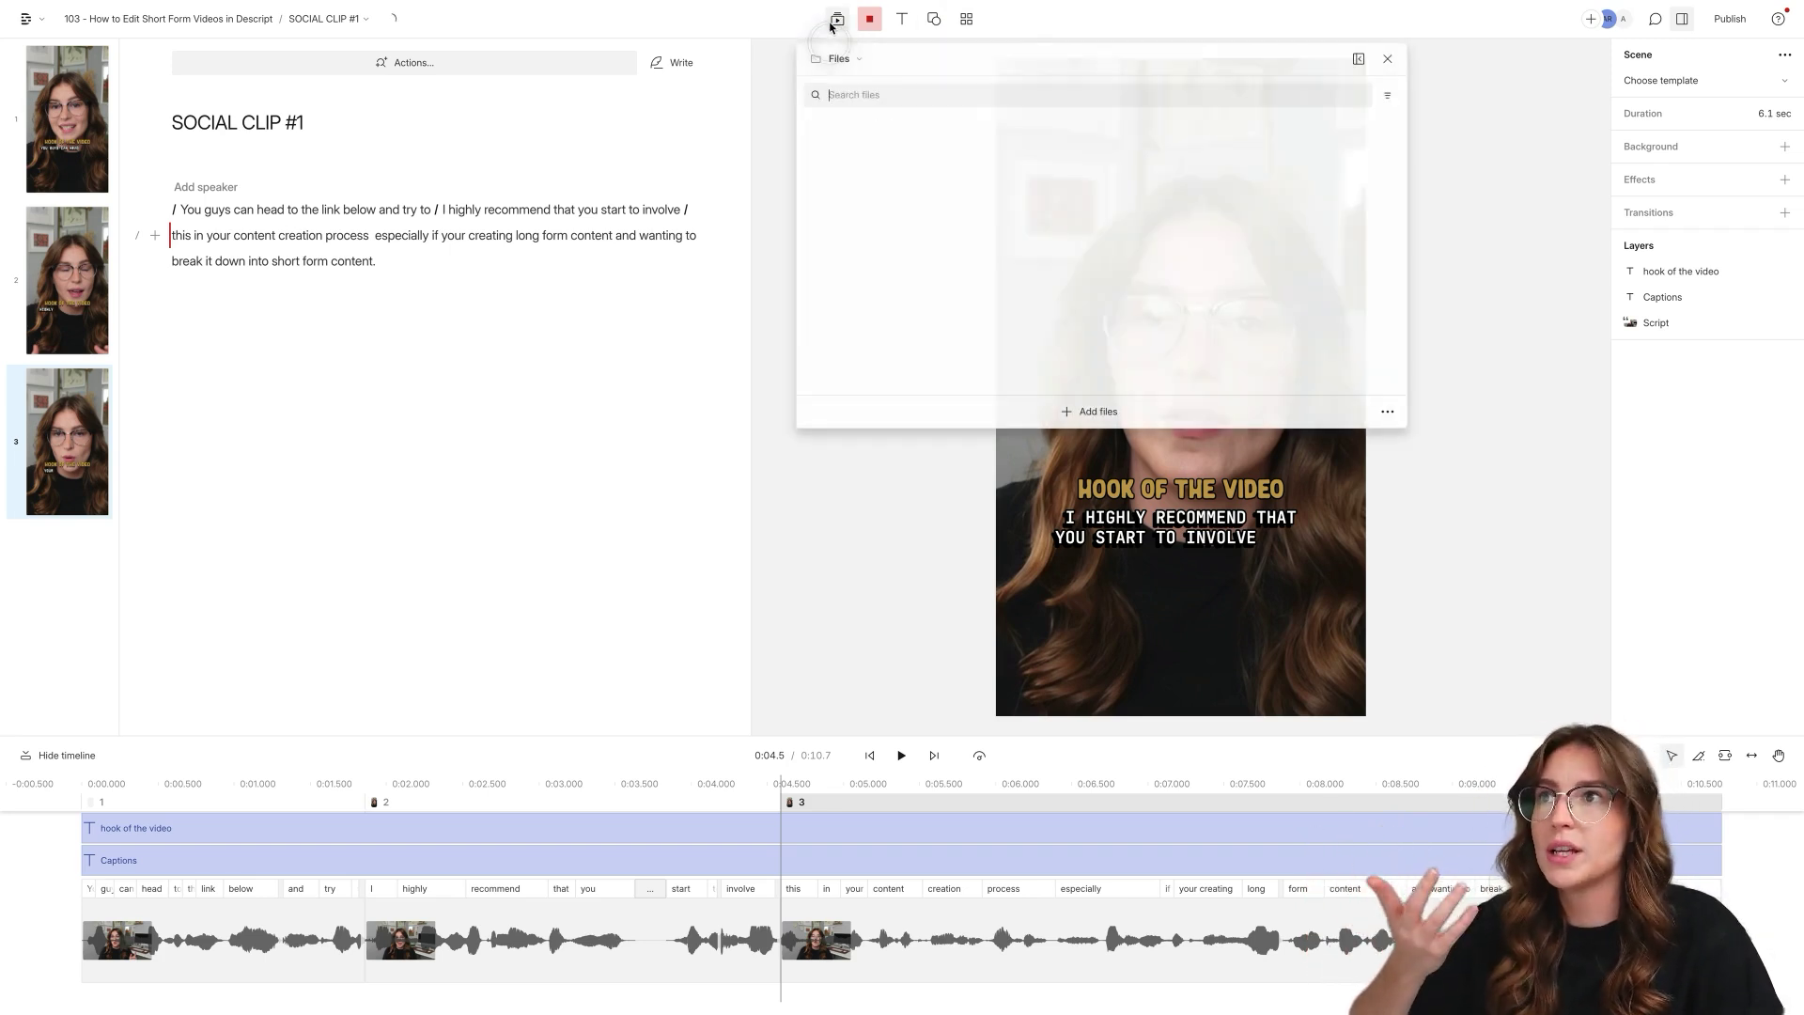
{"action": "left_click", "coordinate": [891, 63]}
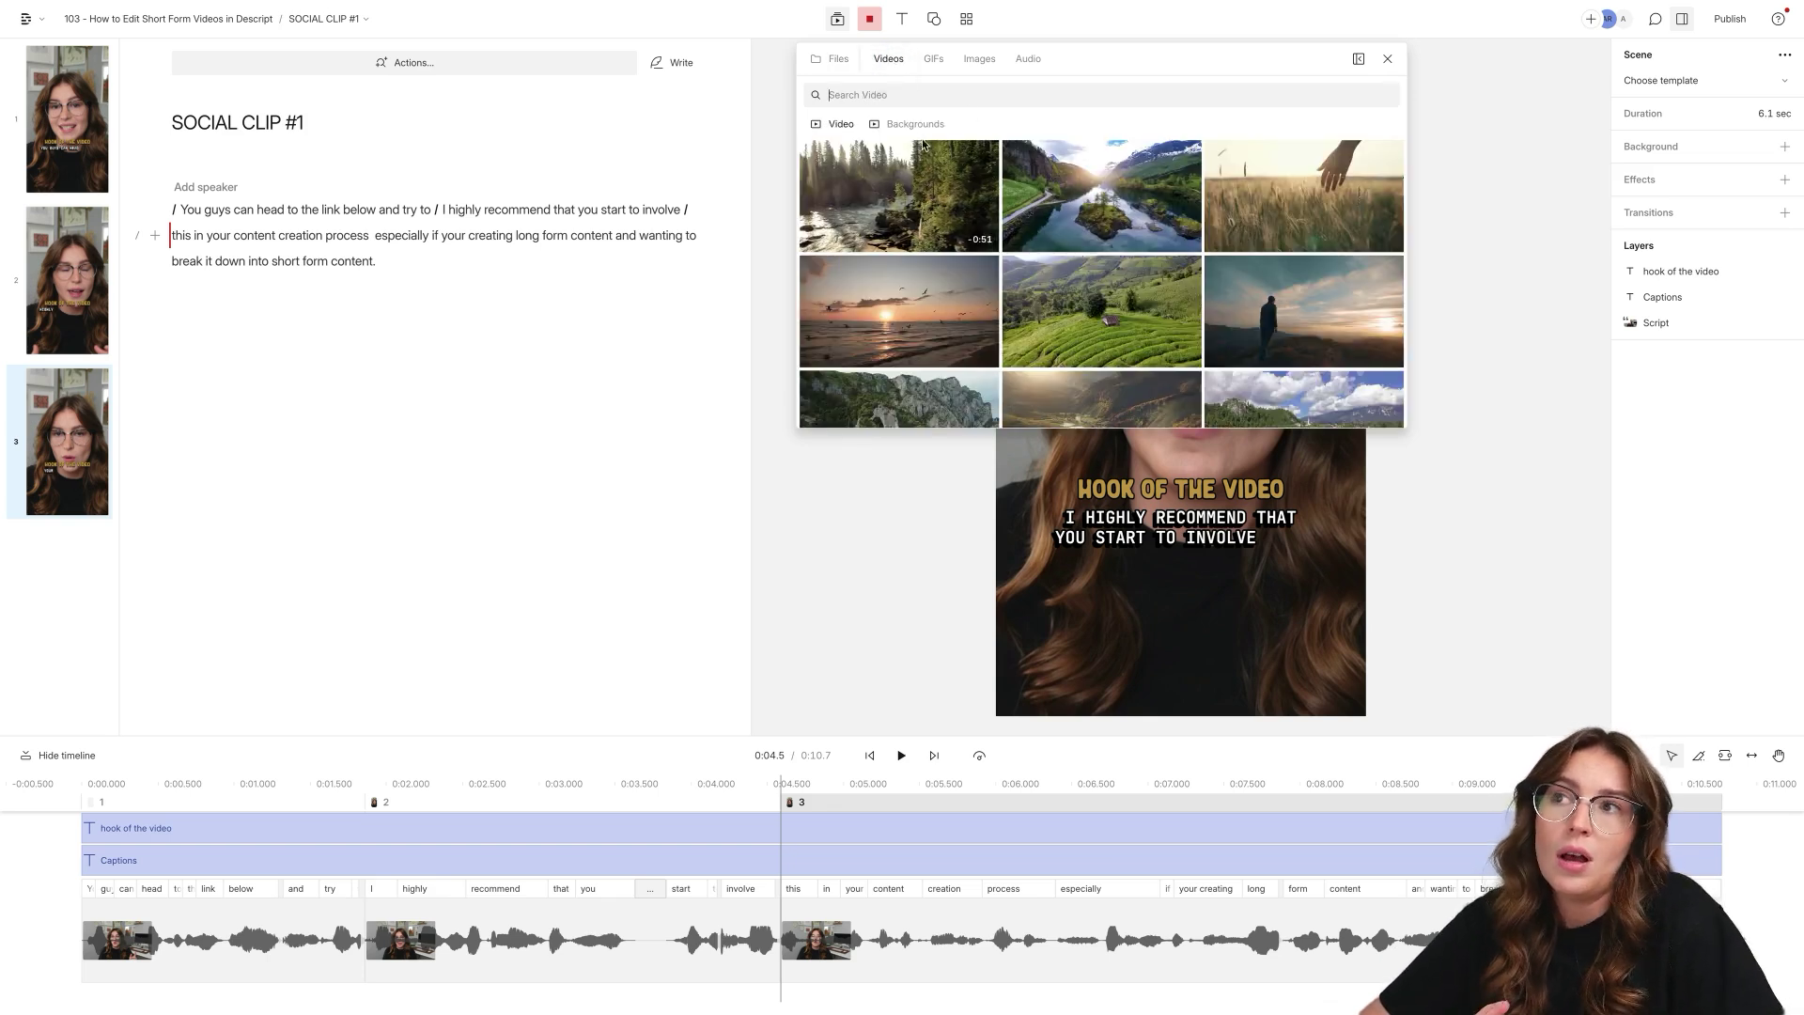
{"action": "left_click", "coordinate": [908, 95]}
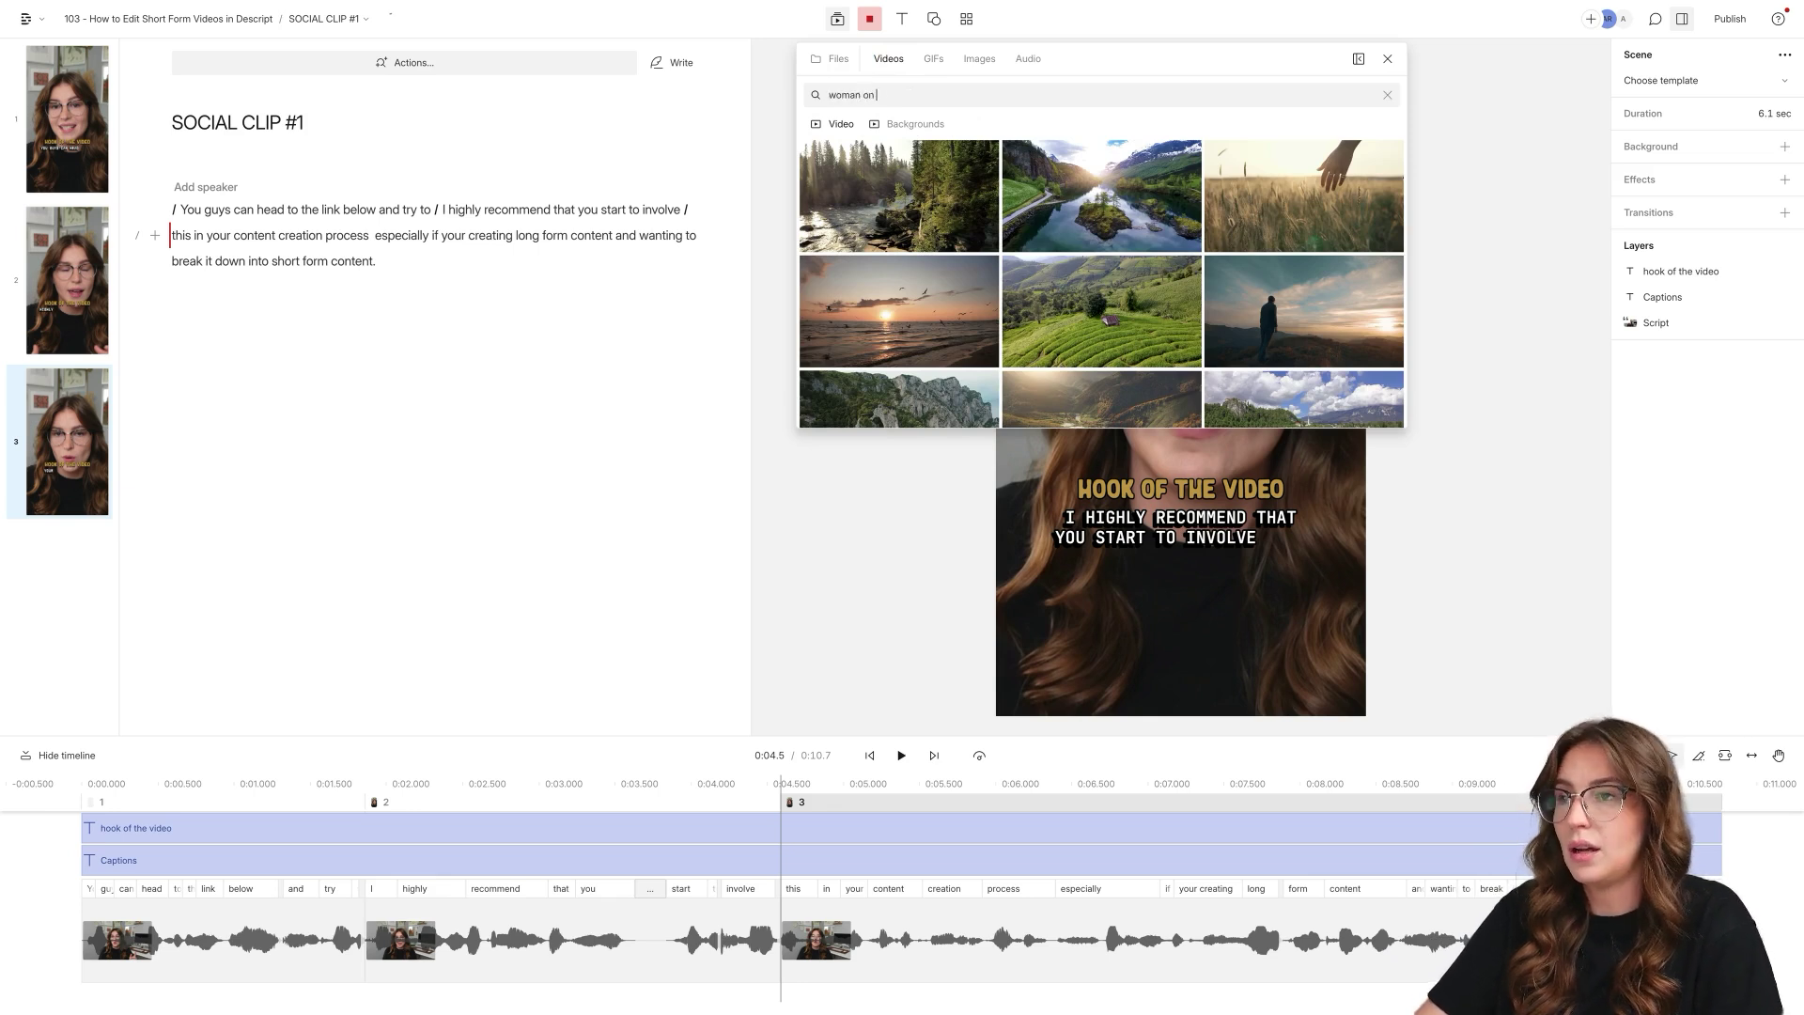
{"action": "type", "text": "woman on phone"}
{"action": "key", "text": "Return"}
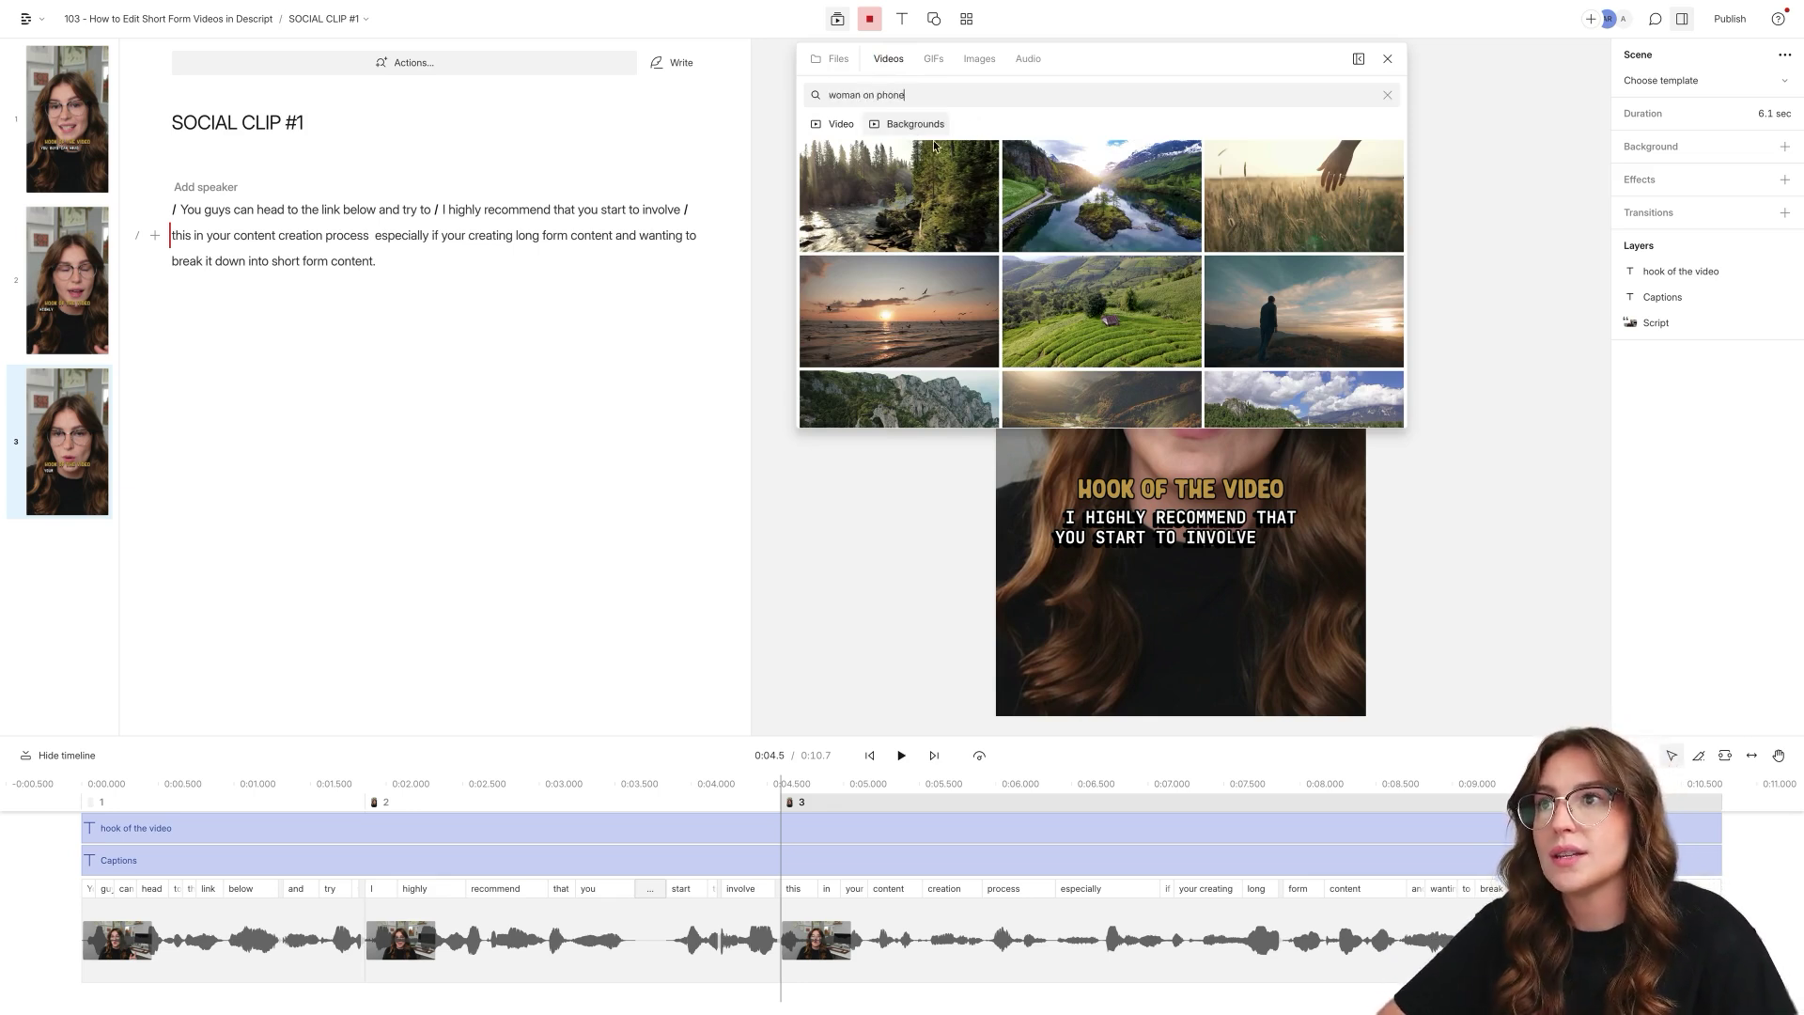
{"action": "scroll", "coordinate": [1302, 197], "scroll_direction": "down", "scroll_amount": 3}
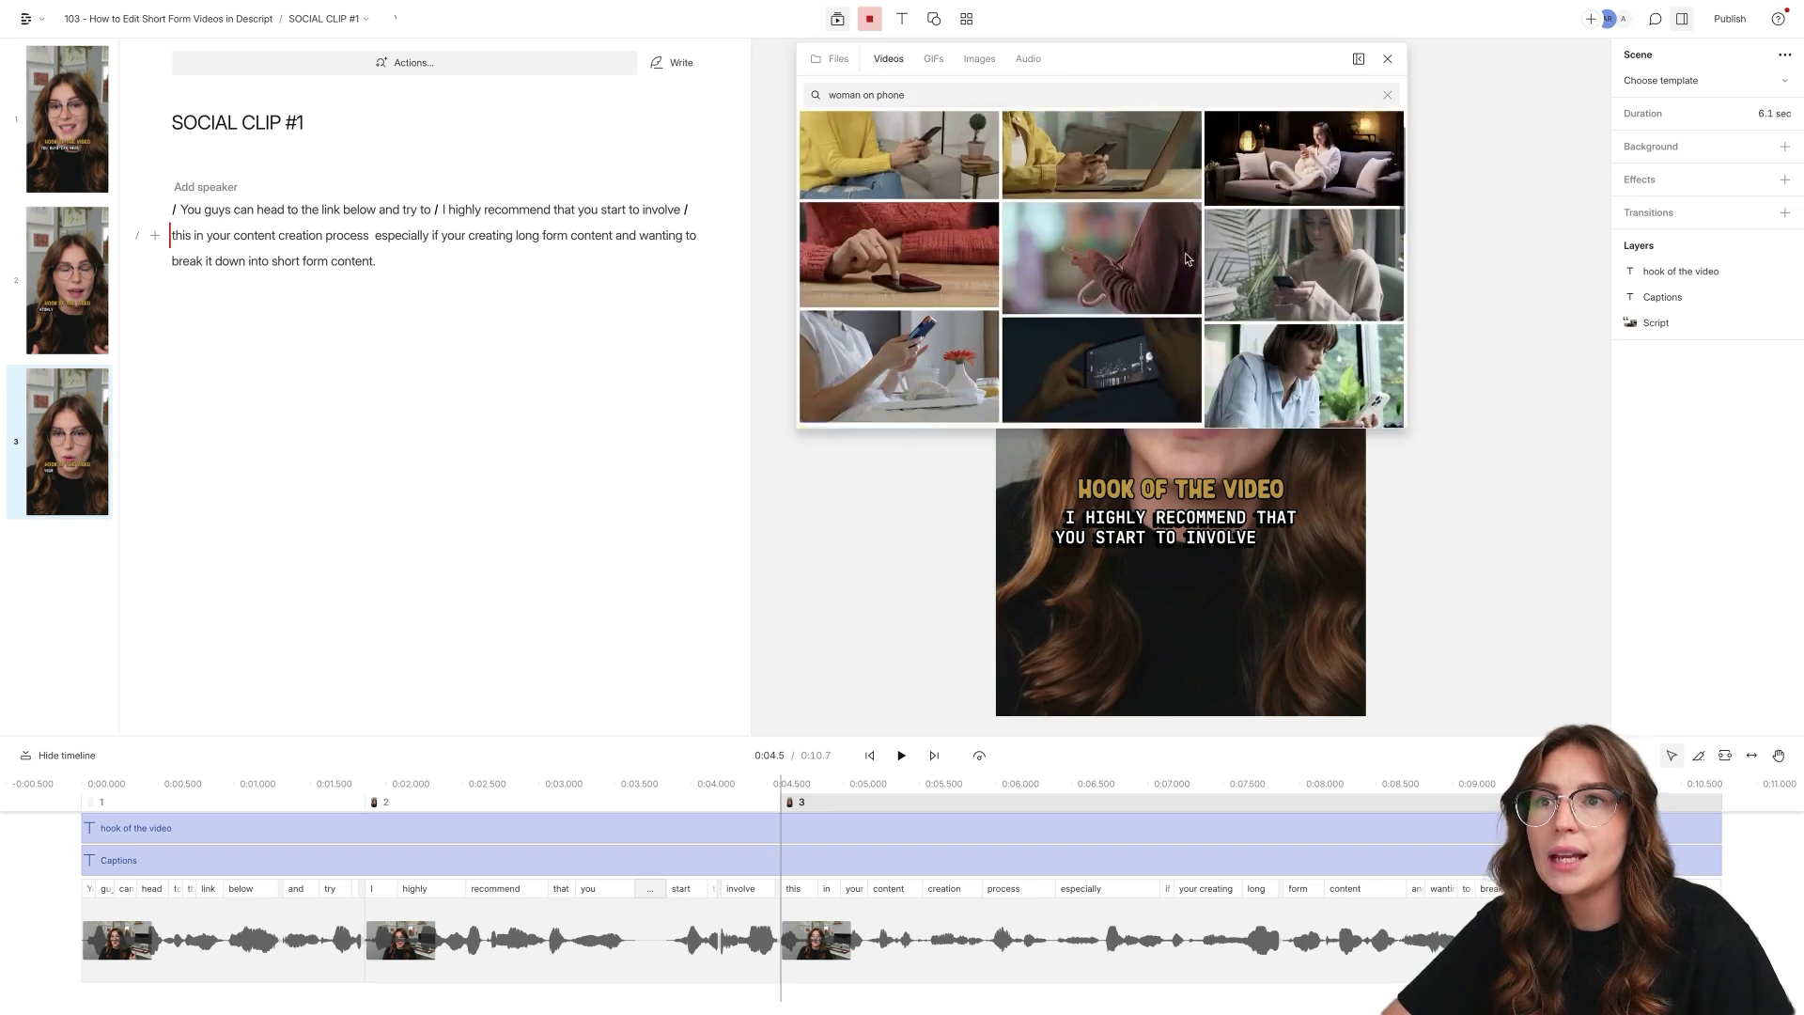
Drop the joyful woman-on-phone stock clip onto scene 2 and stretch it to fill the frame.
{"action": "left_click_drag", "start_coordinate": [1302, 197], "coordinate": [556, 220]}
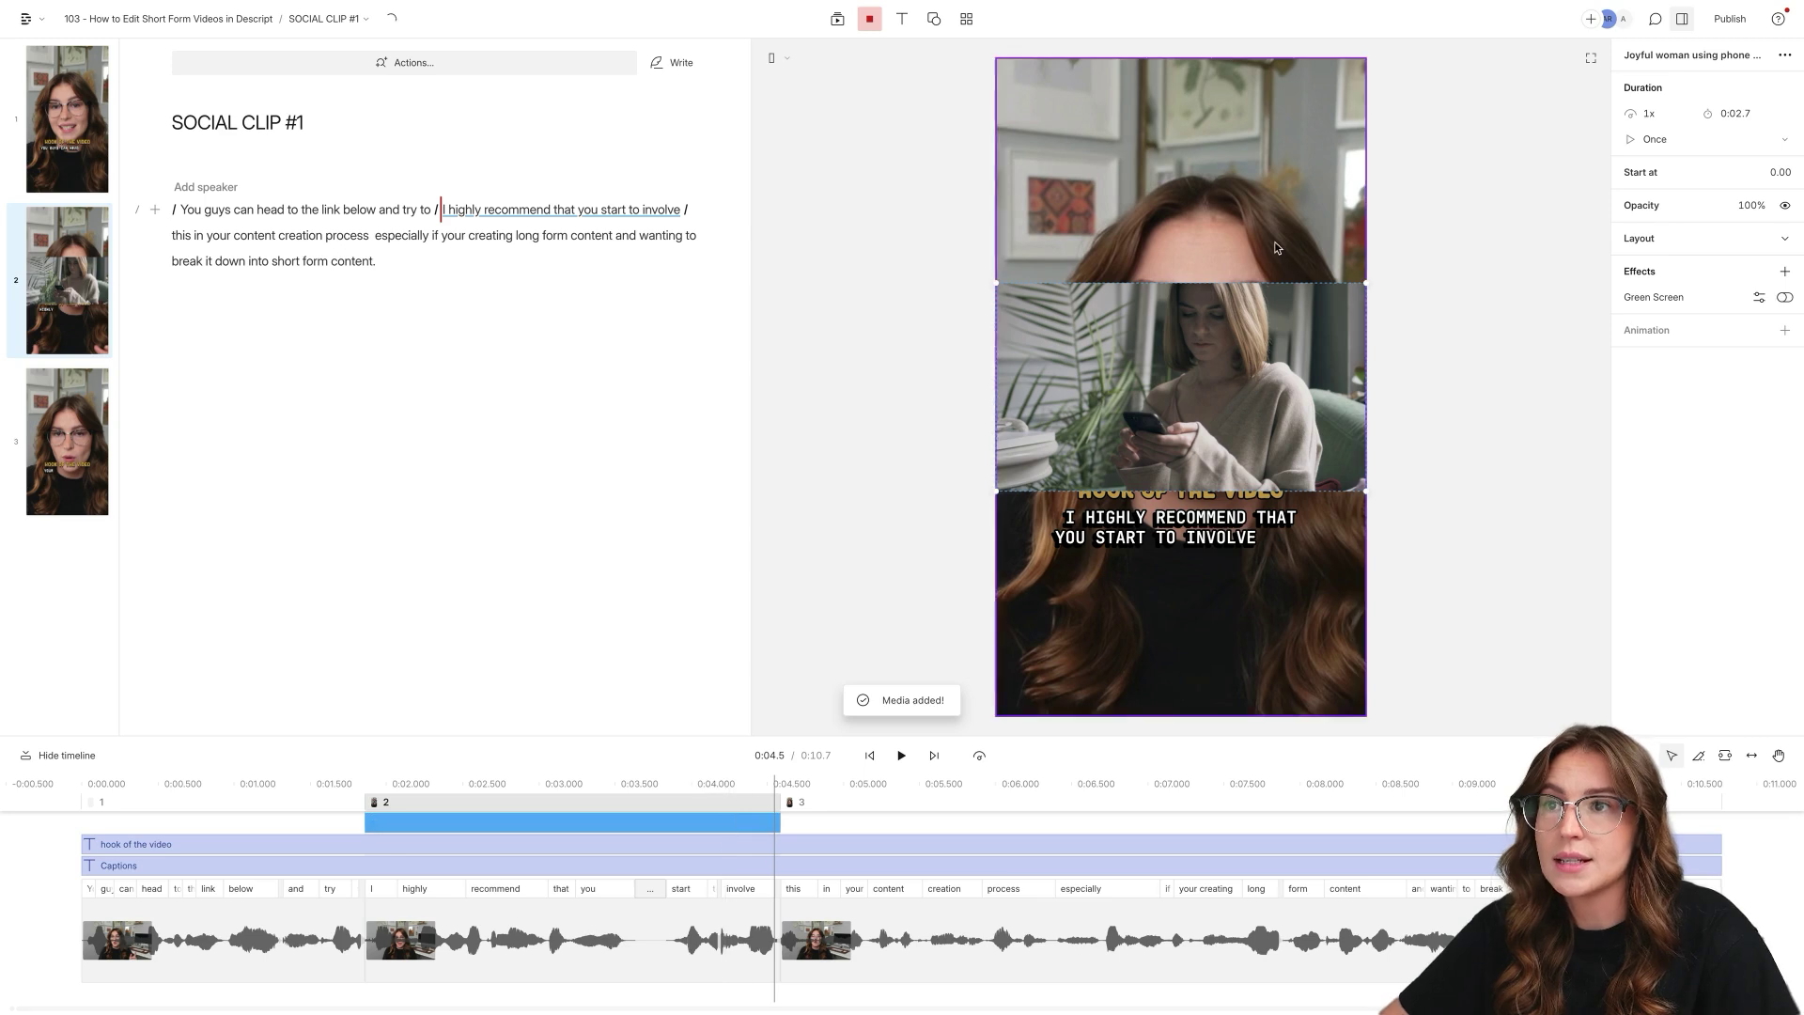
{"action": "left_click_drag", "start_coordinate": [1222, 282], "coordinate": [1222, 63]}
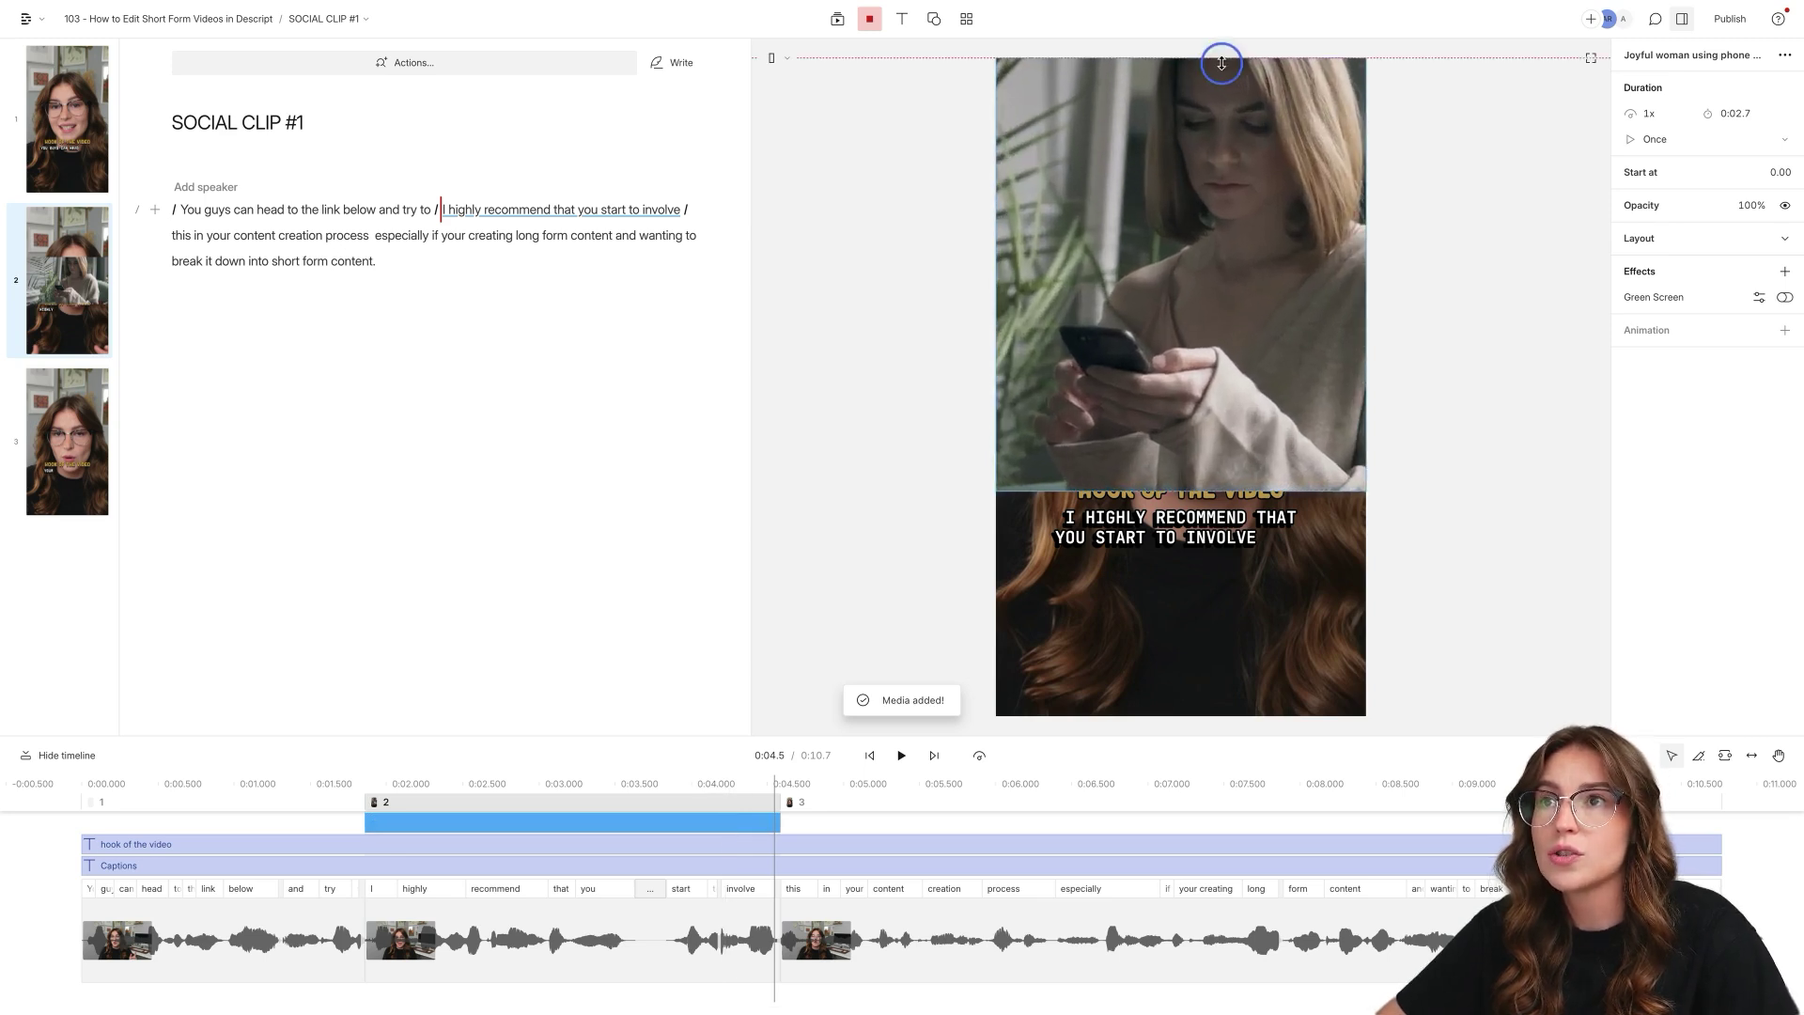
{"action": "left_click_drag", "start_coordinate": [1176, 488], "coordinate": [1177, 714]}
Review the B-roll section, then send the stock clip one layer backward.
{"action": "left_click", "coordinate": [420, 209]}
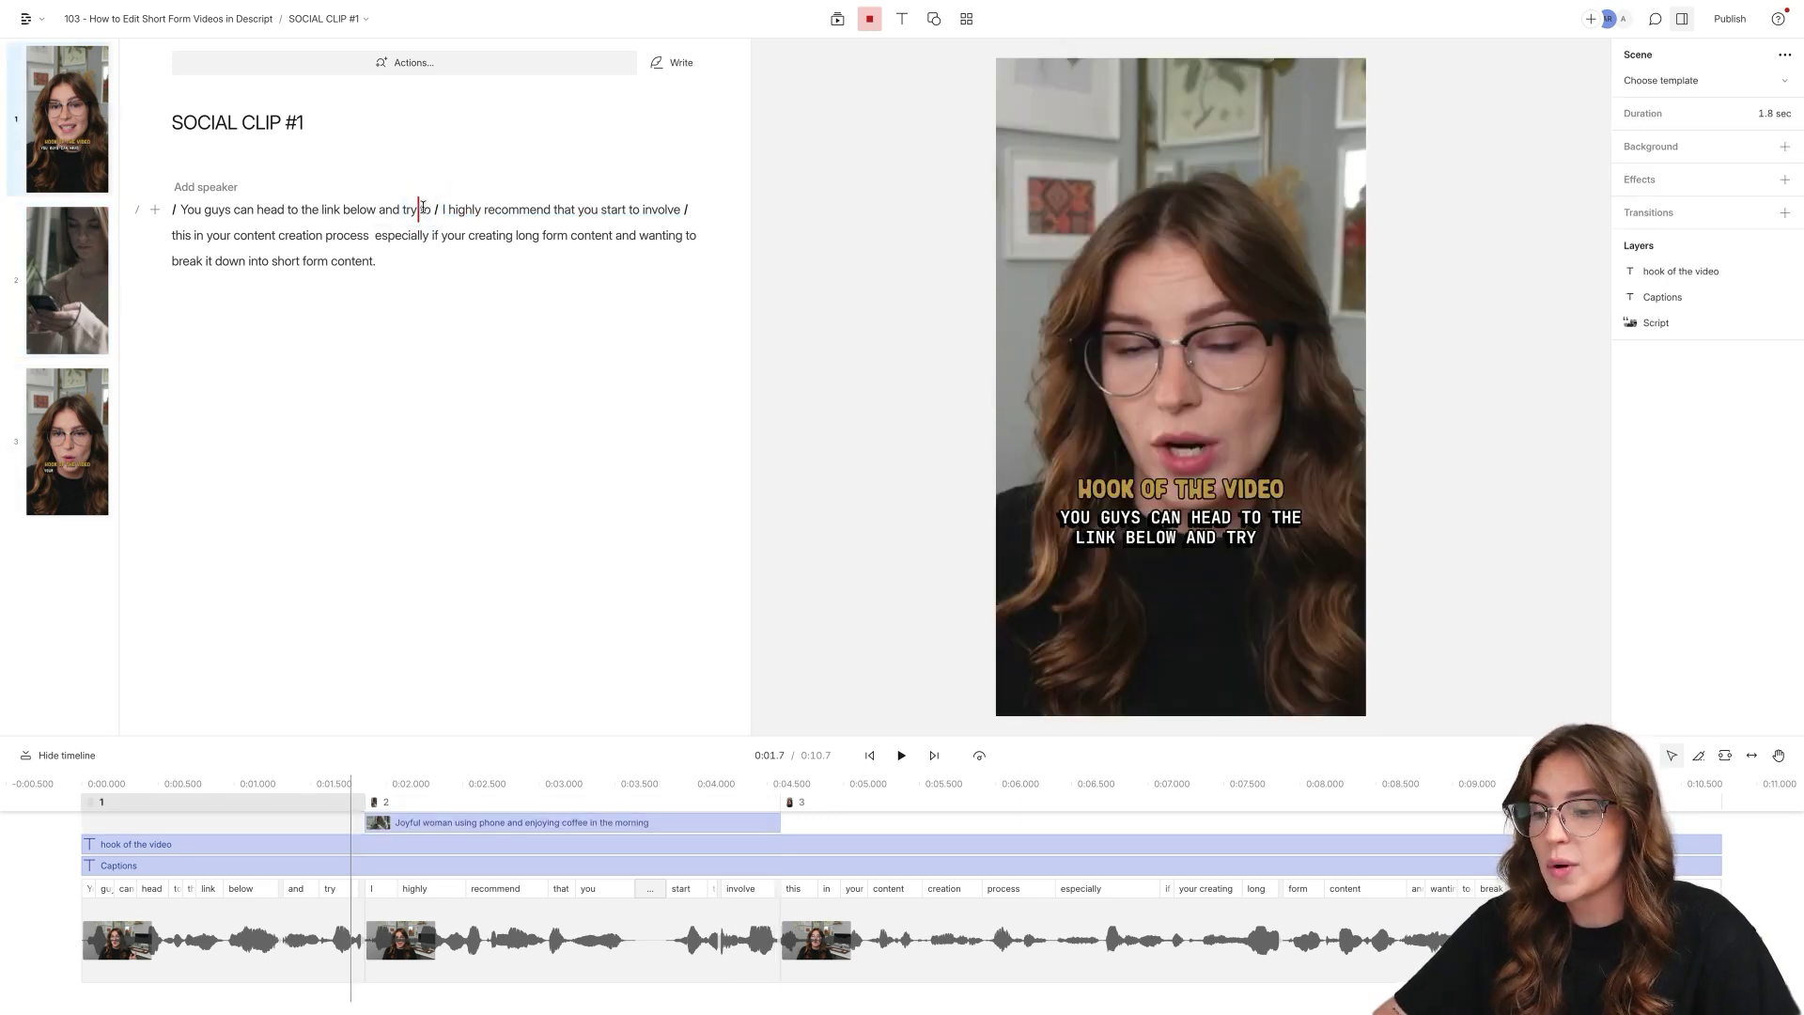
{"action": "key", "text": "space"}
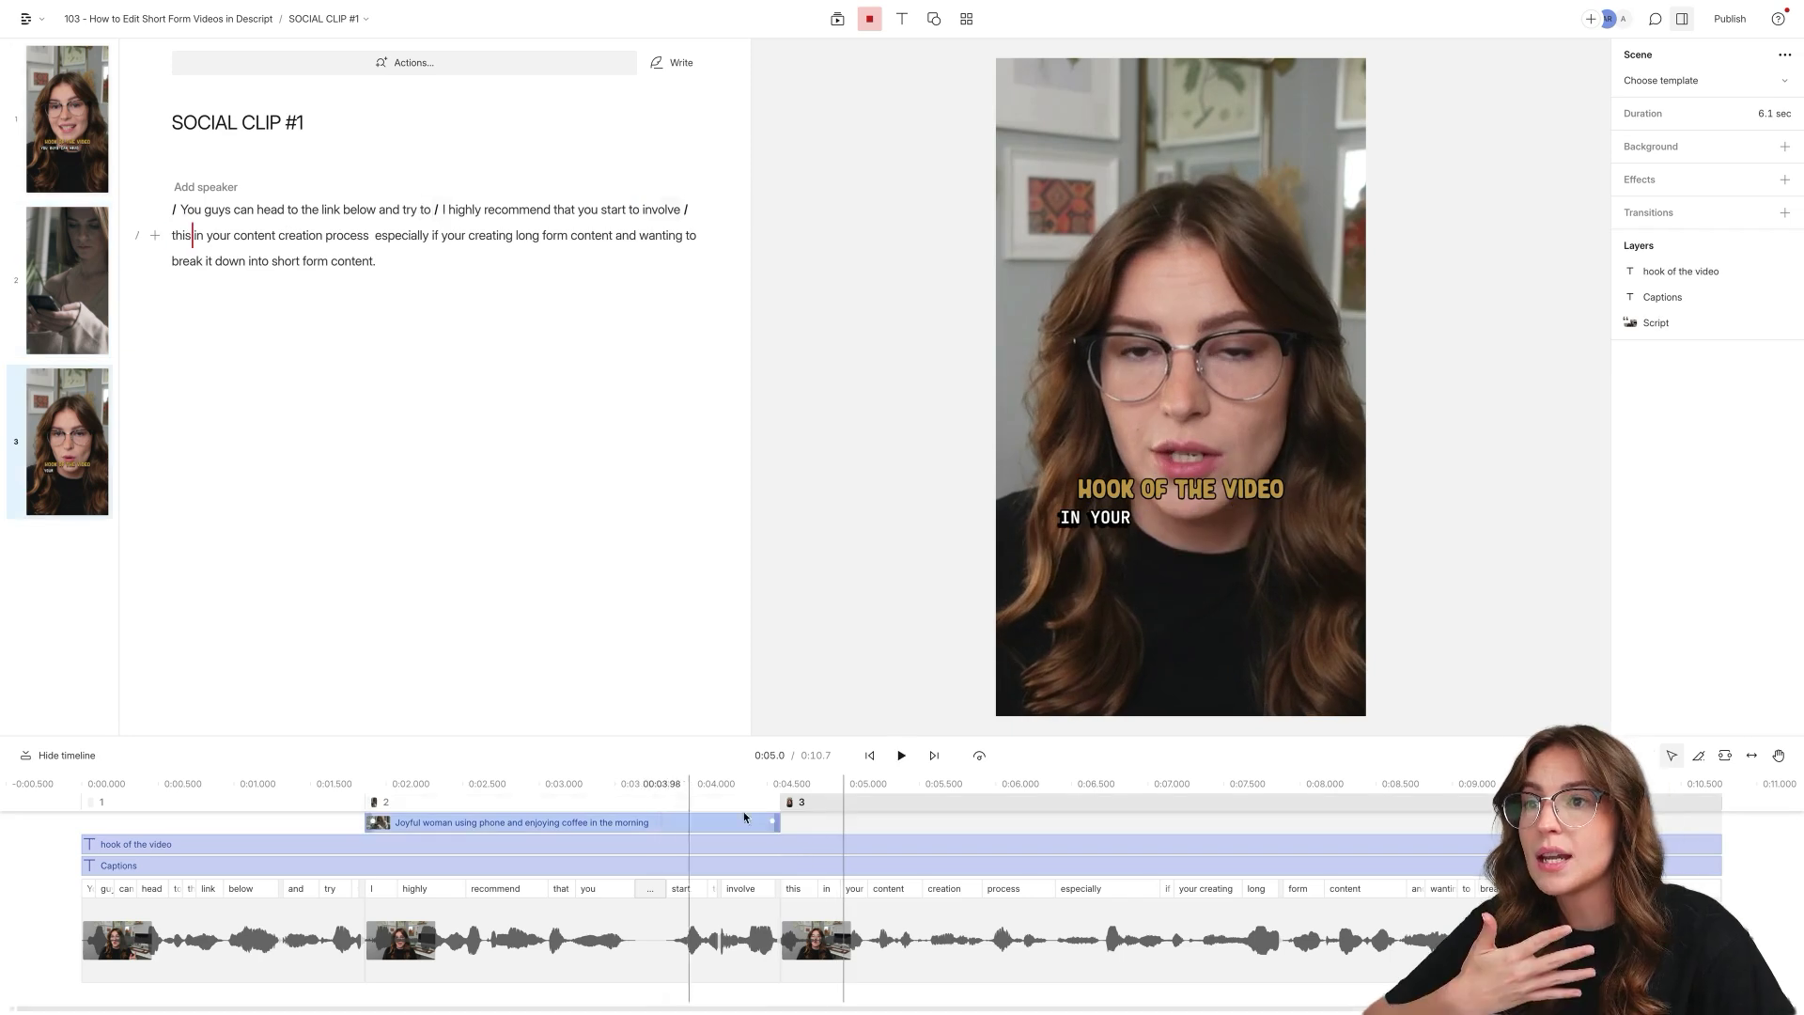
{"action": "key", "text": "space"}
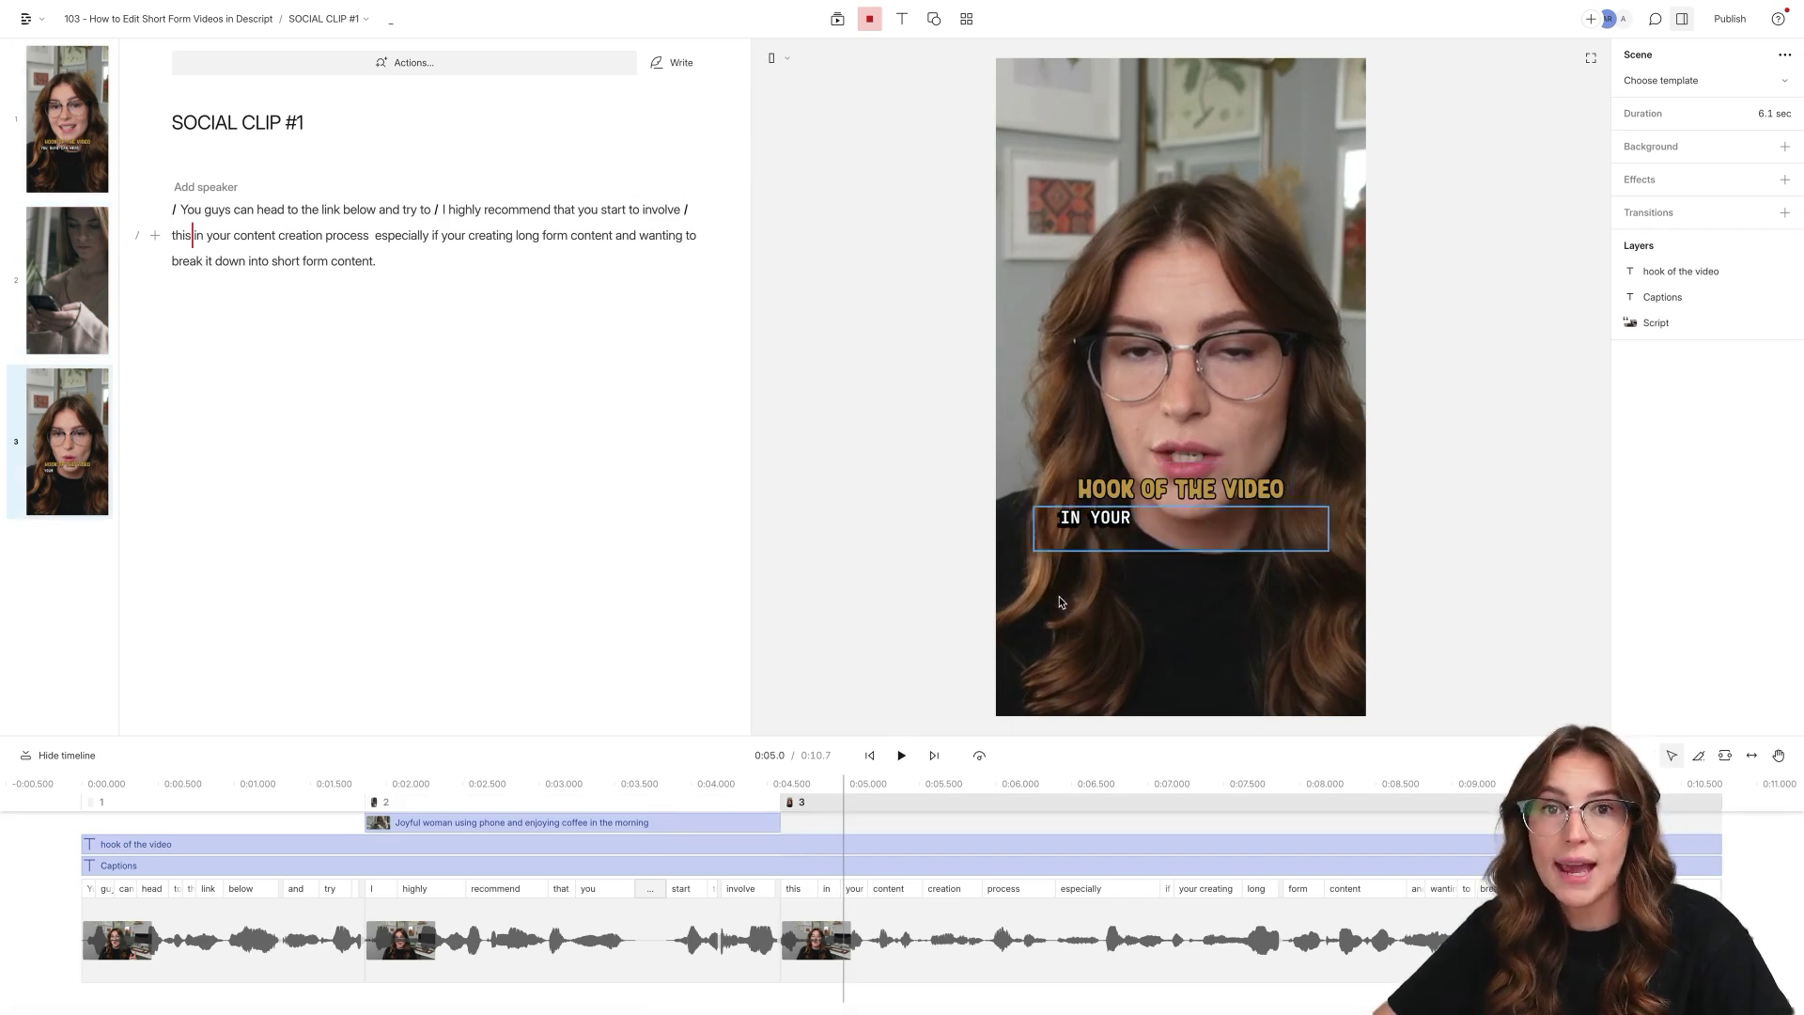
{"action": "left_click", "coordinate": [544, 824]}
{"action": "right_click", "coordinate": [545, 824]}
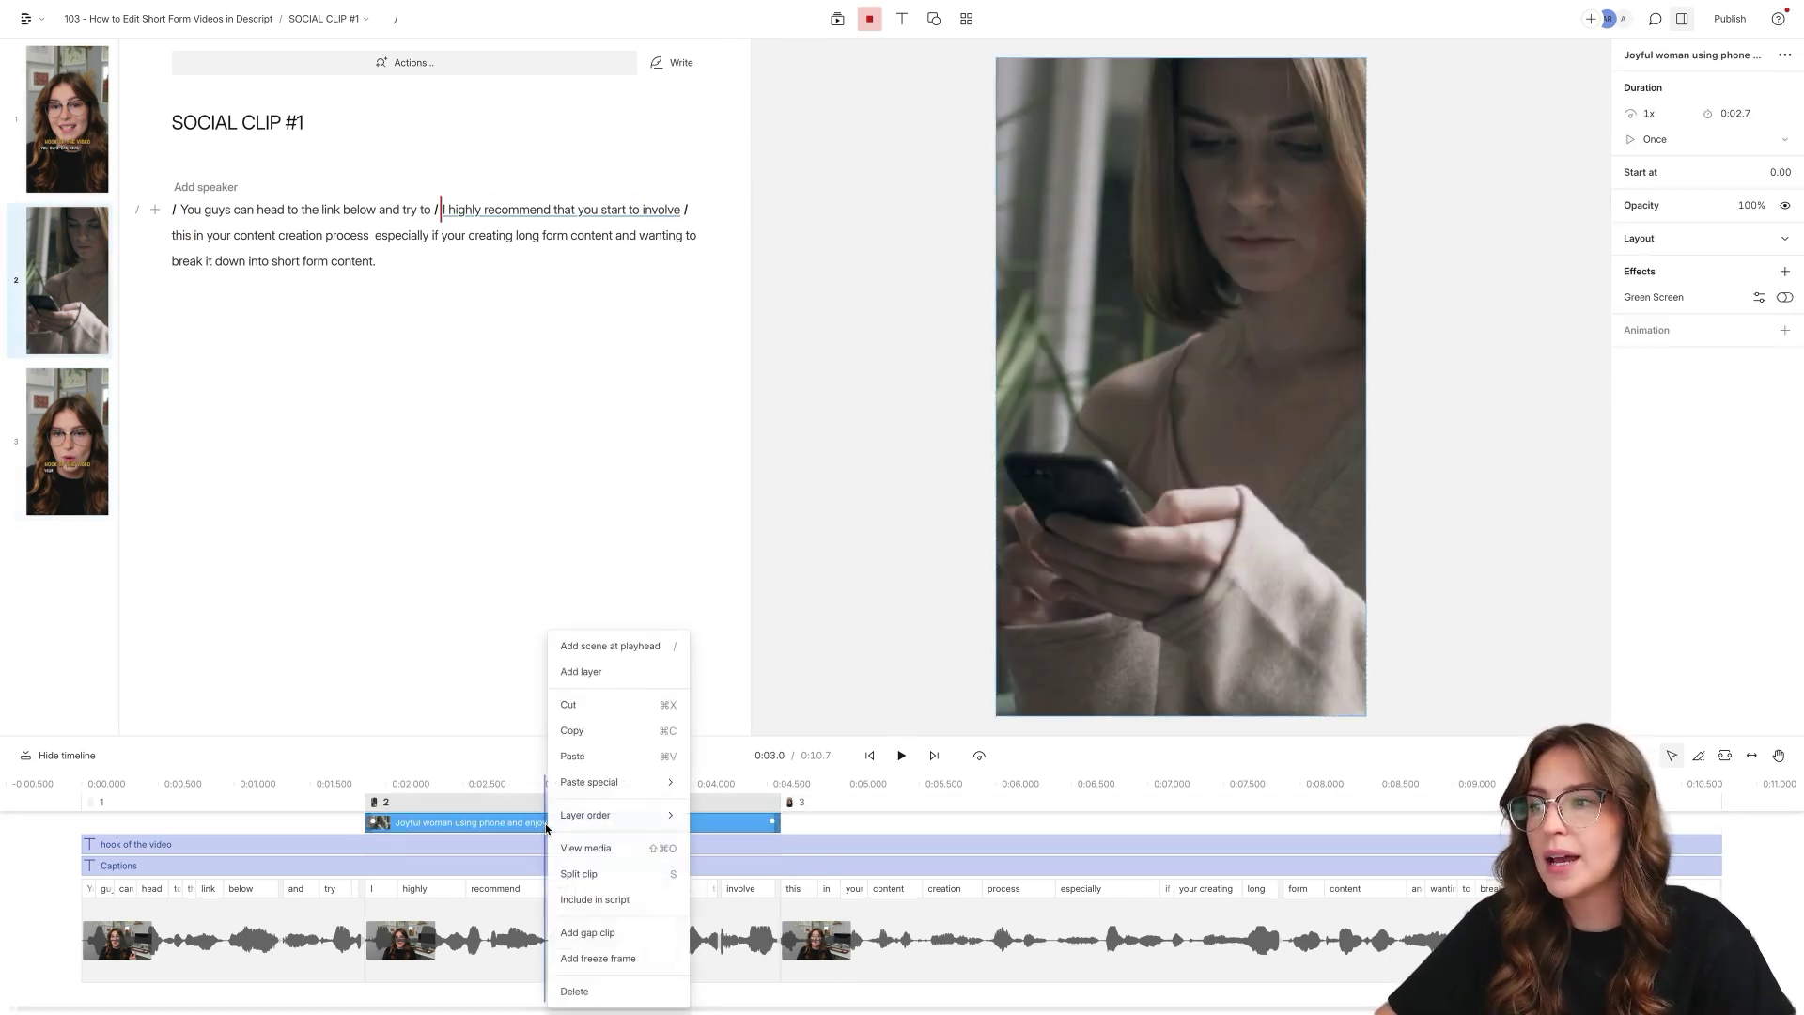
{"action": "mouse_move", "coordinate": [582, 819]}
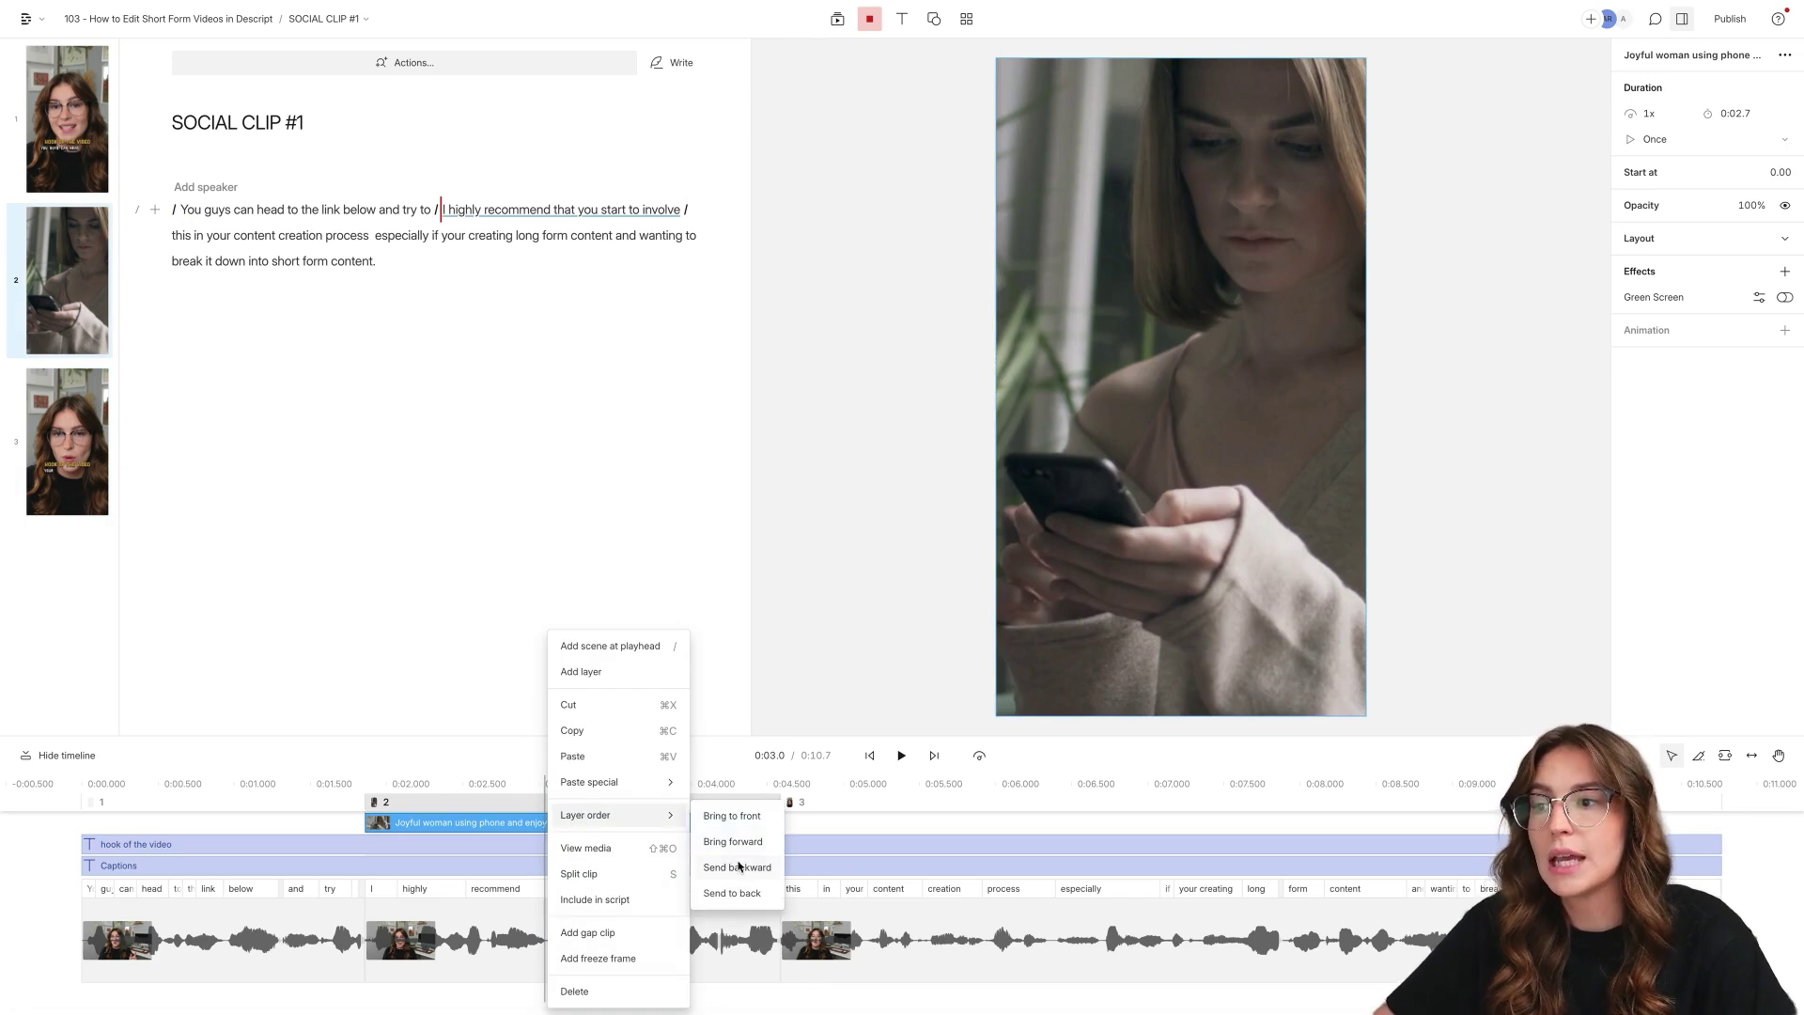
{"action": "left_click", "coordinate": [750, 893]}
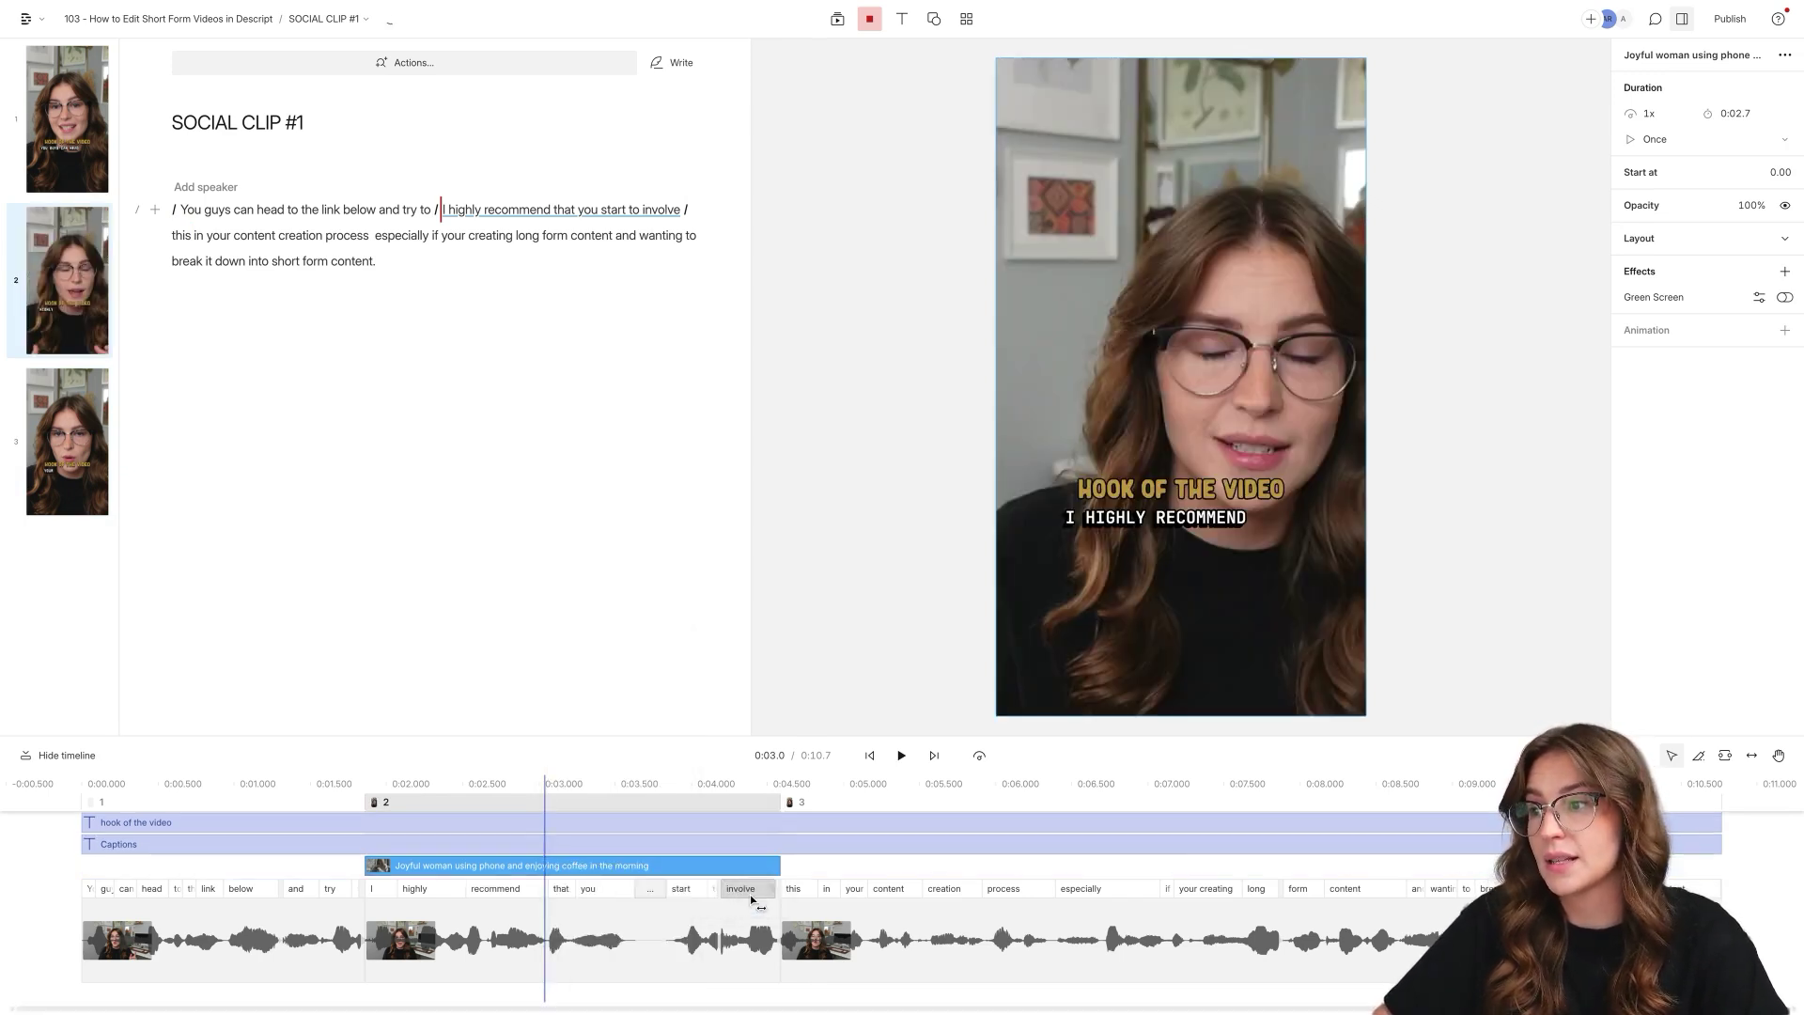
Bring the stock clip forward one layer and play back to check the layering.
{"action": "right_click", "coordinate": [729, 874]}
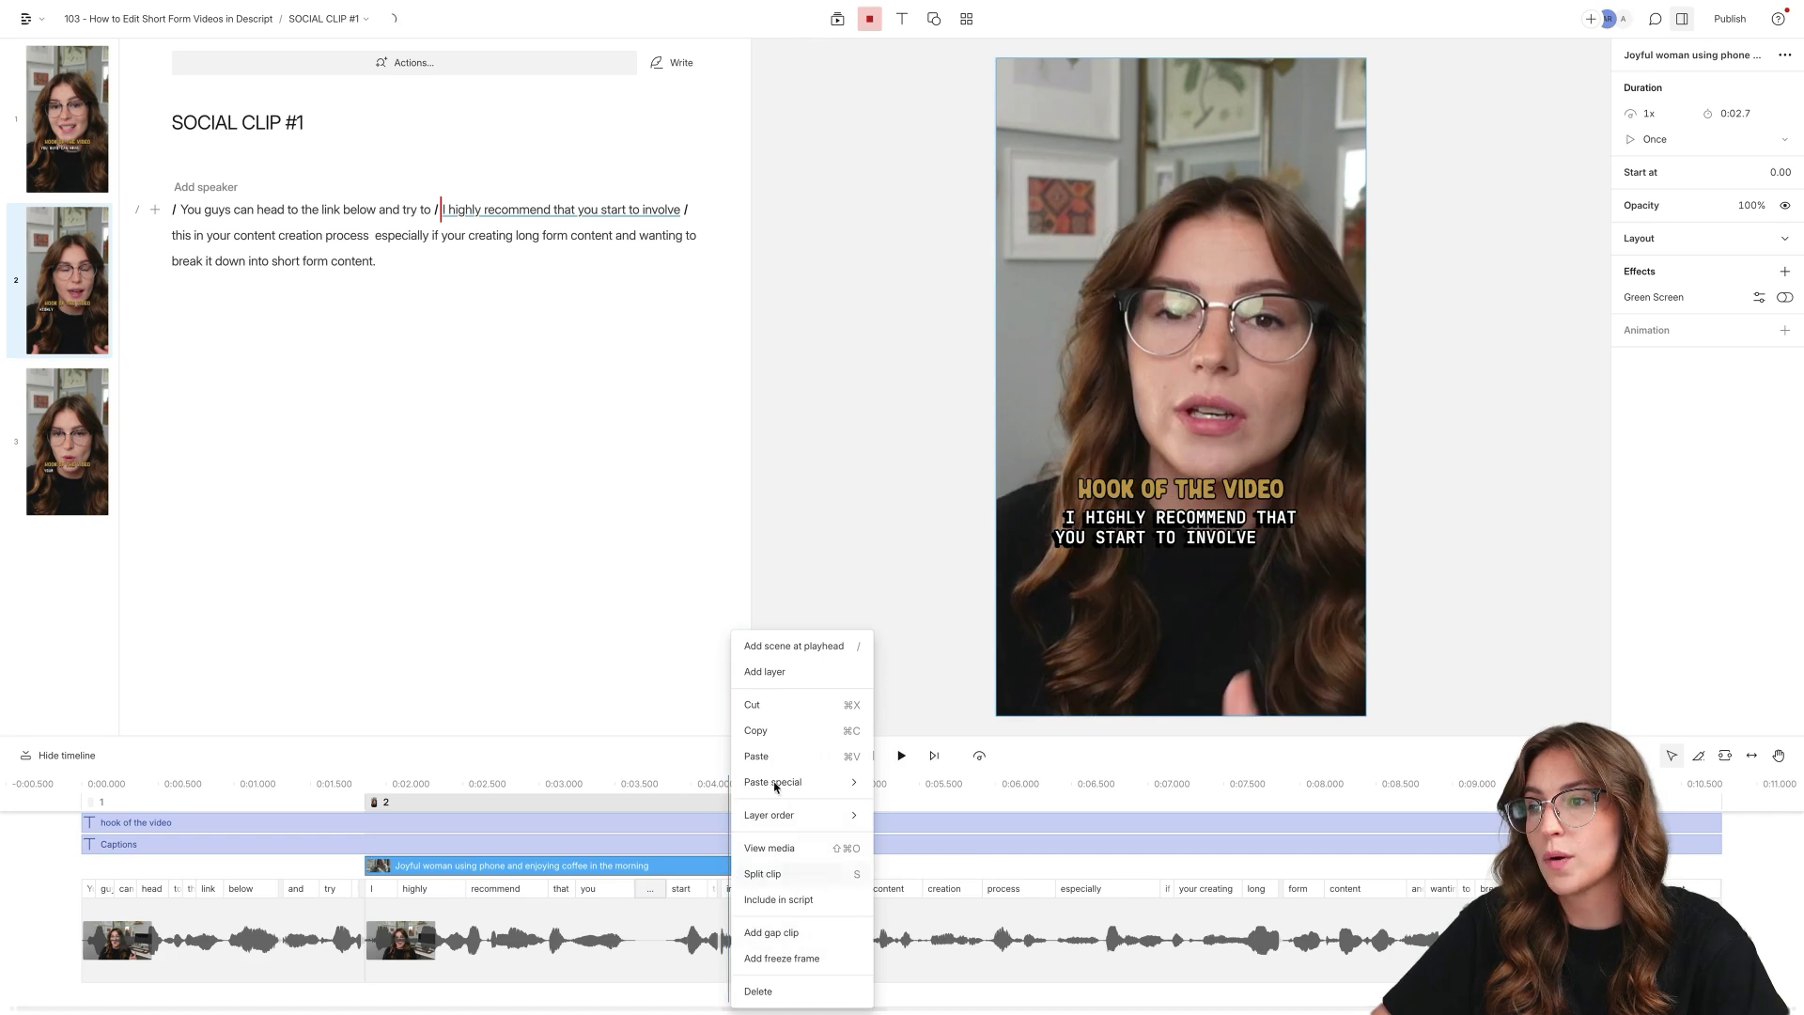
{"action": "mouse_move", "coordinate": [769, 815]}
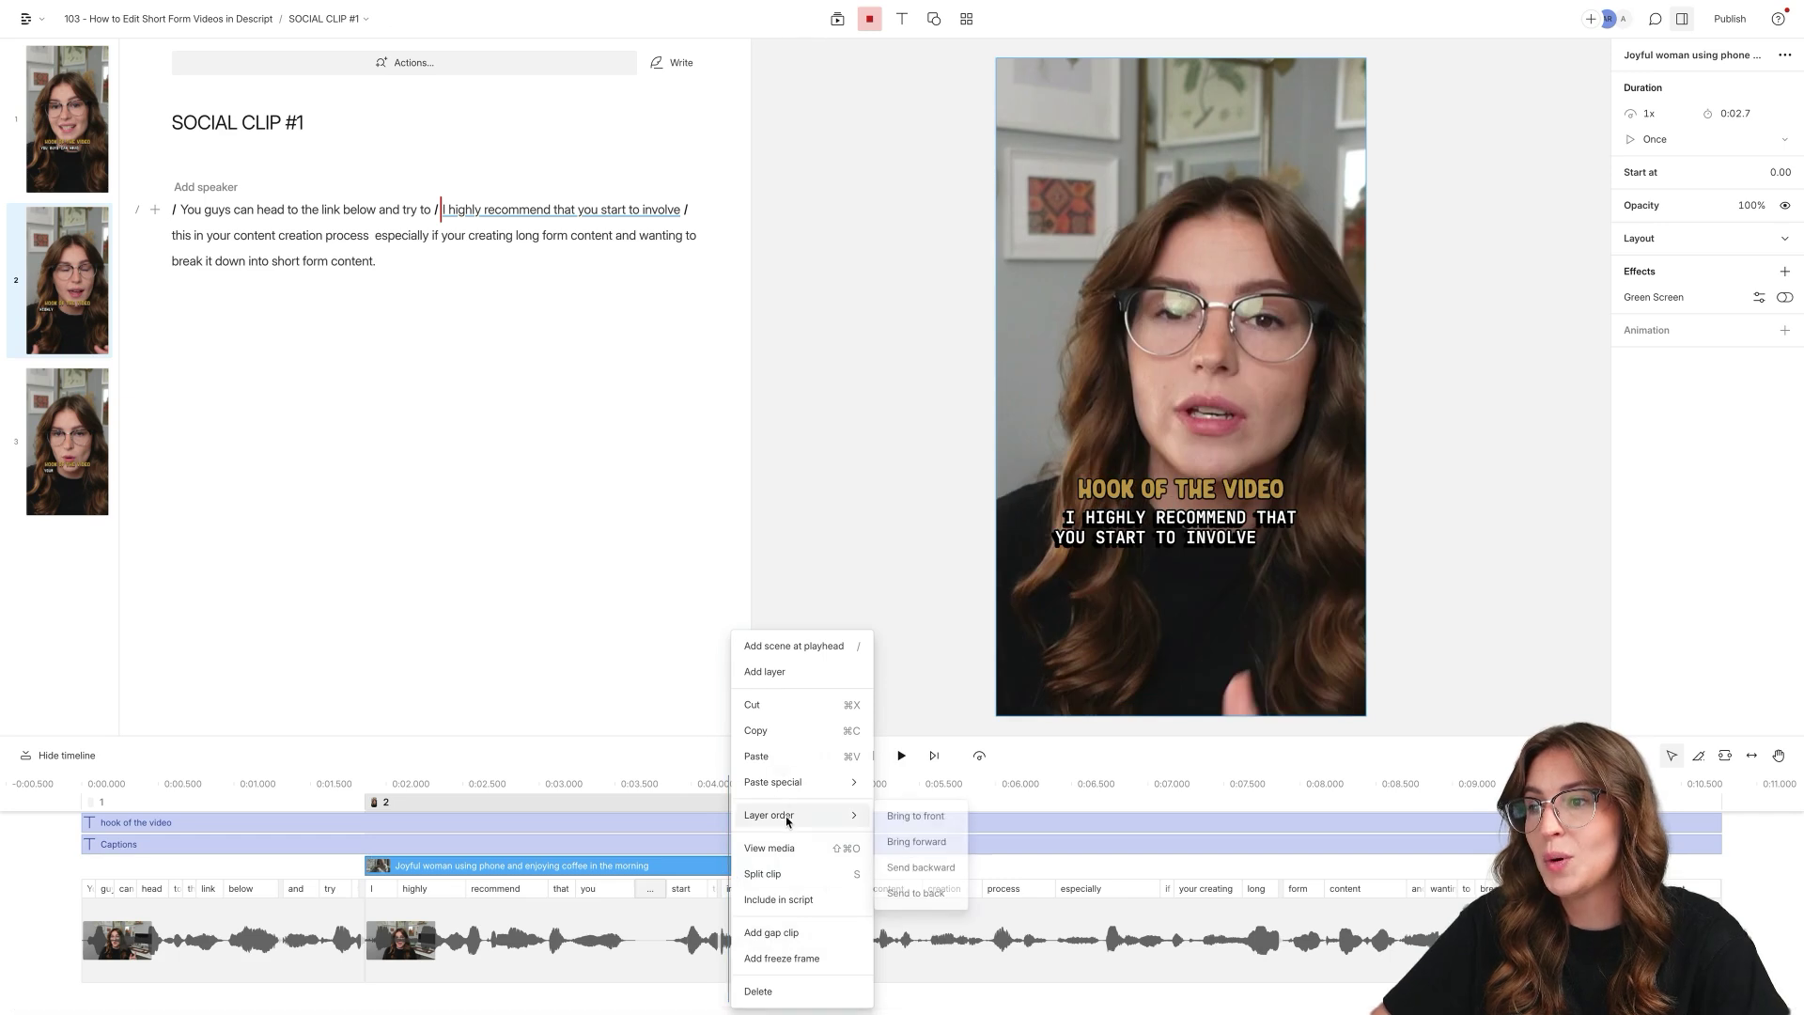
{"action": "left_click", "coordinate": [917, 842]}
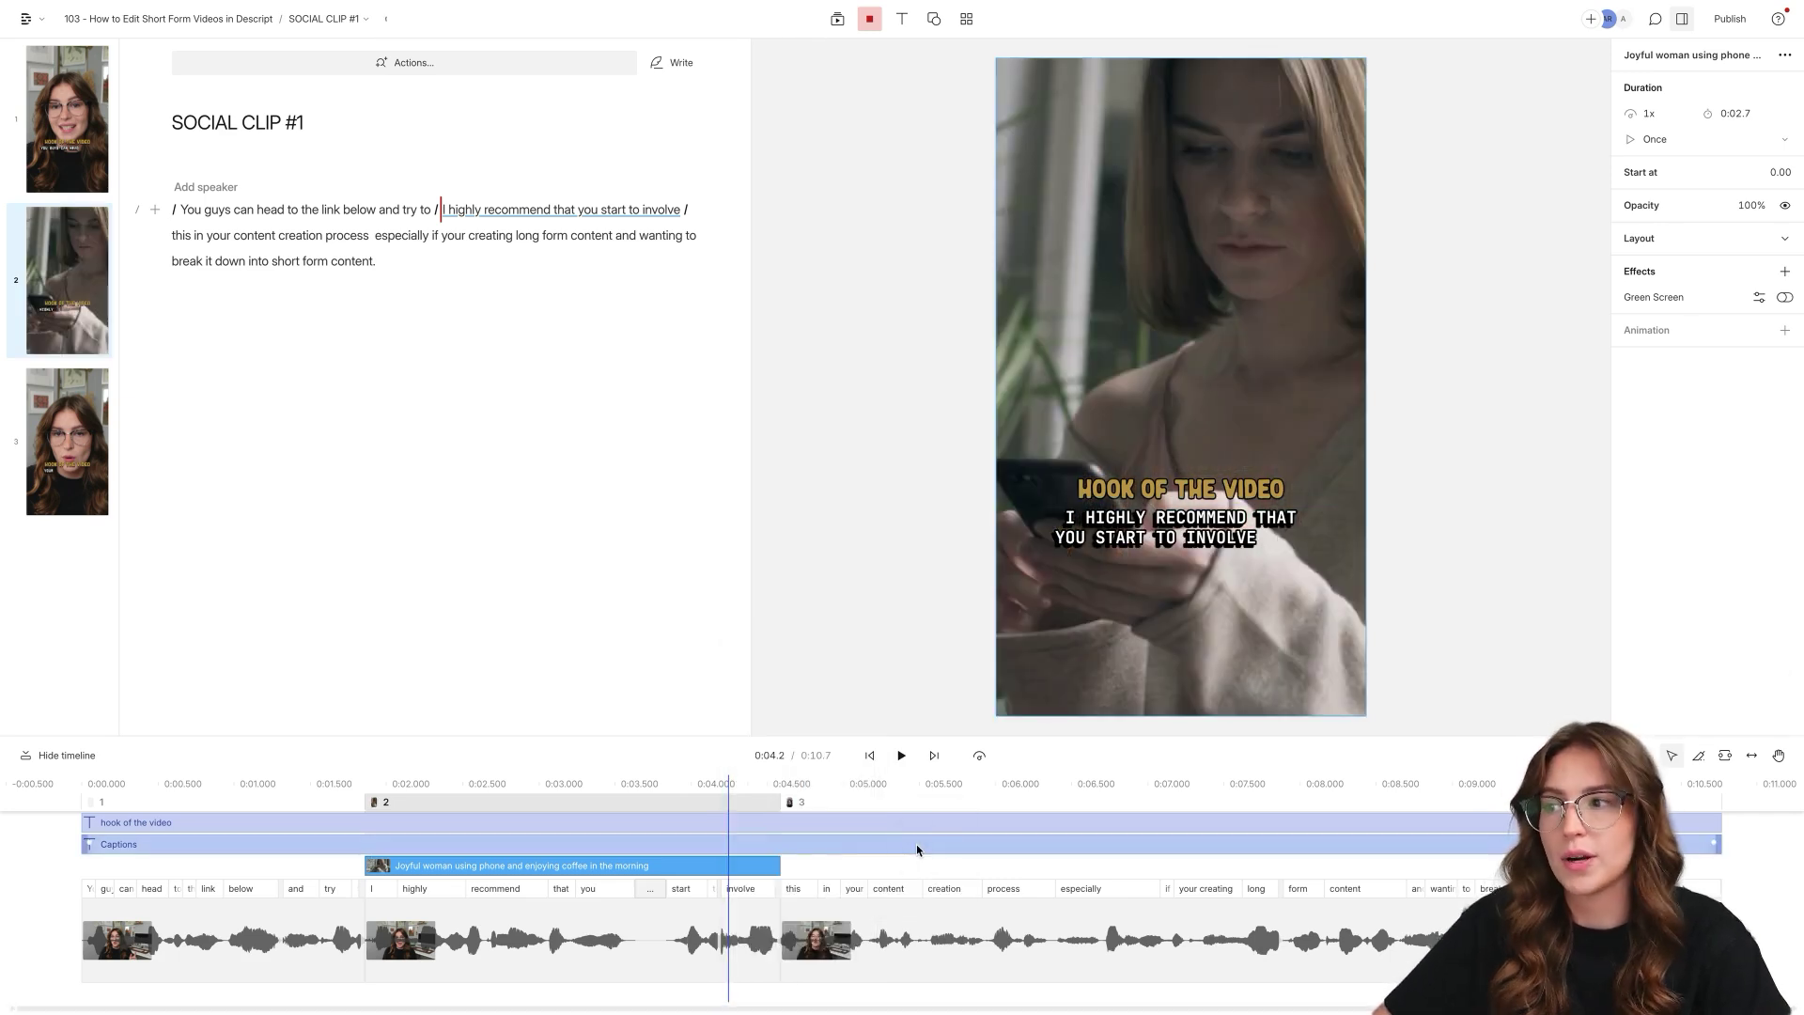
{"action": "left_click", "coordinate": [416, 208]}
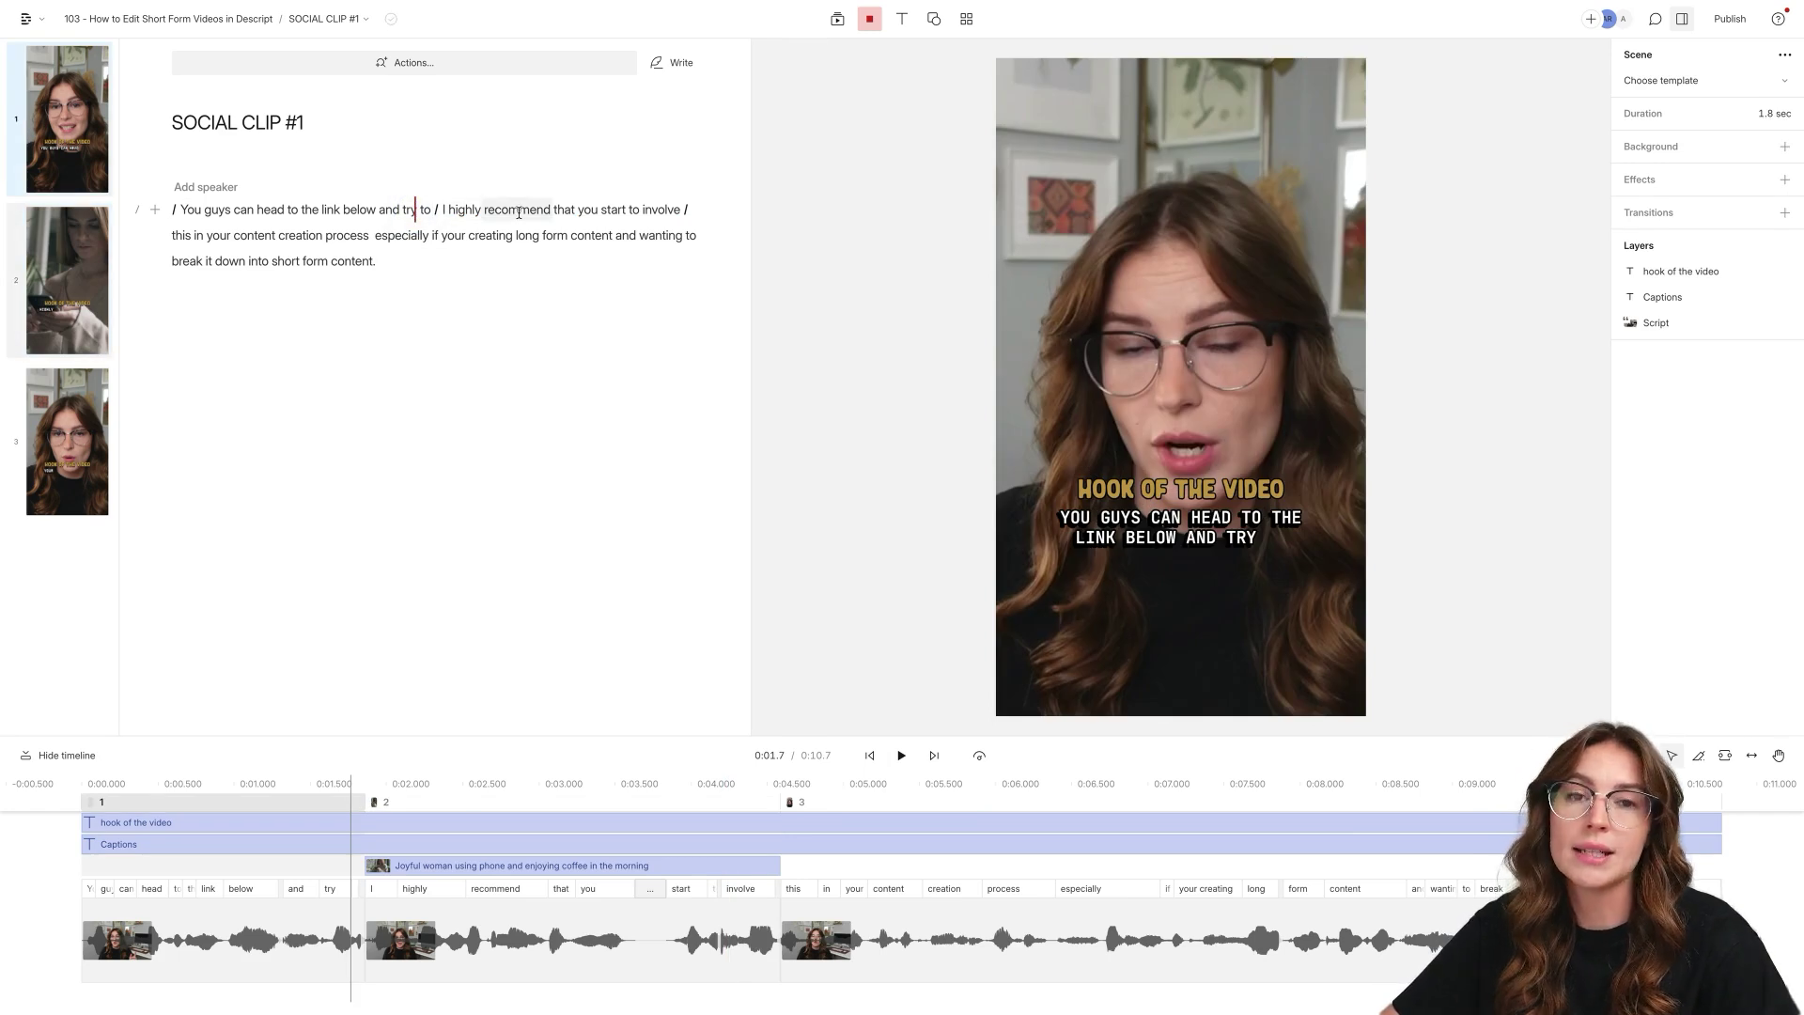
{"action": "key", "text": "space"}
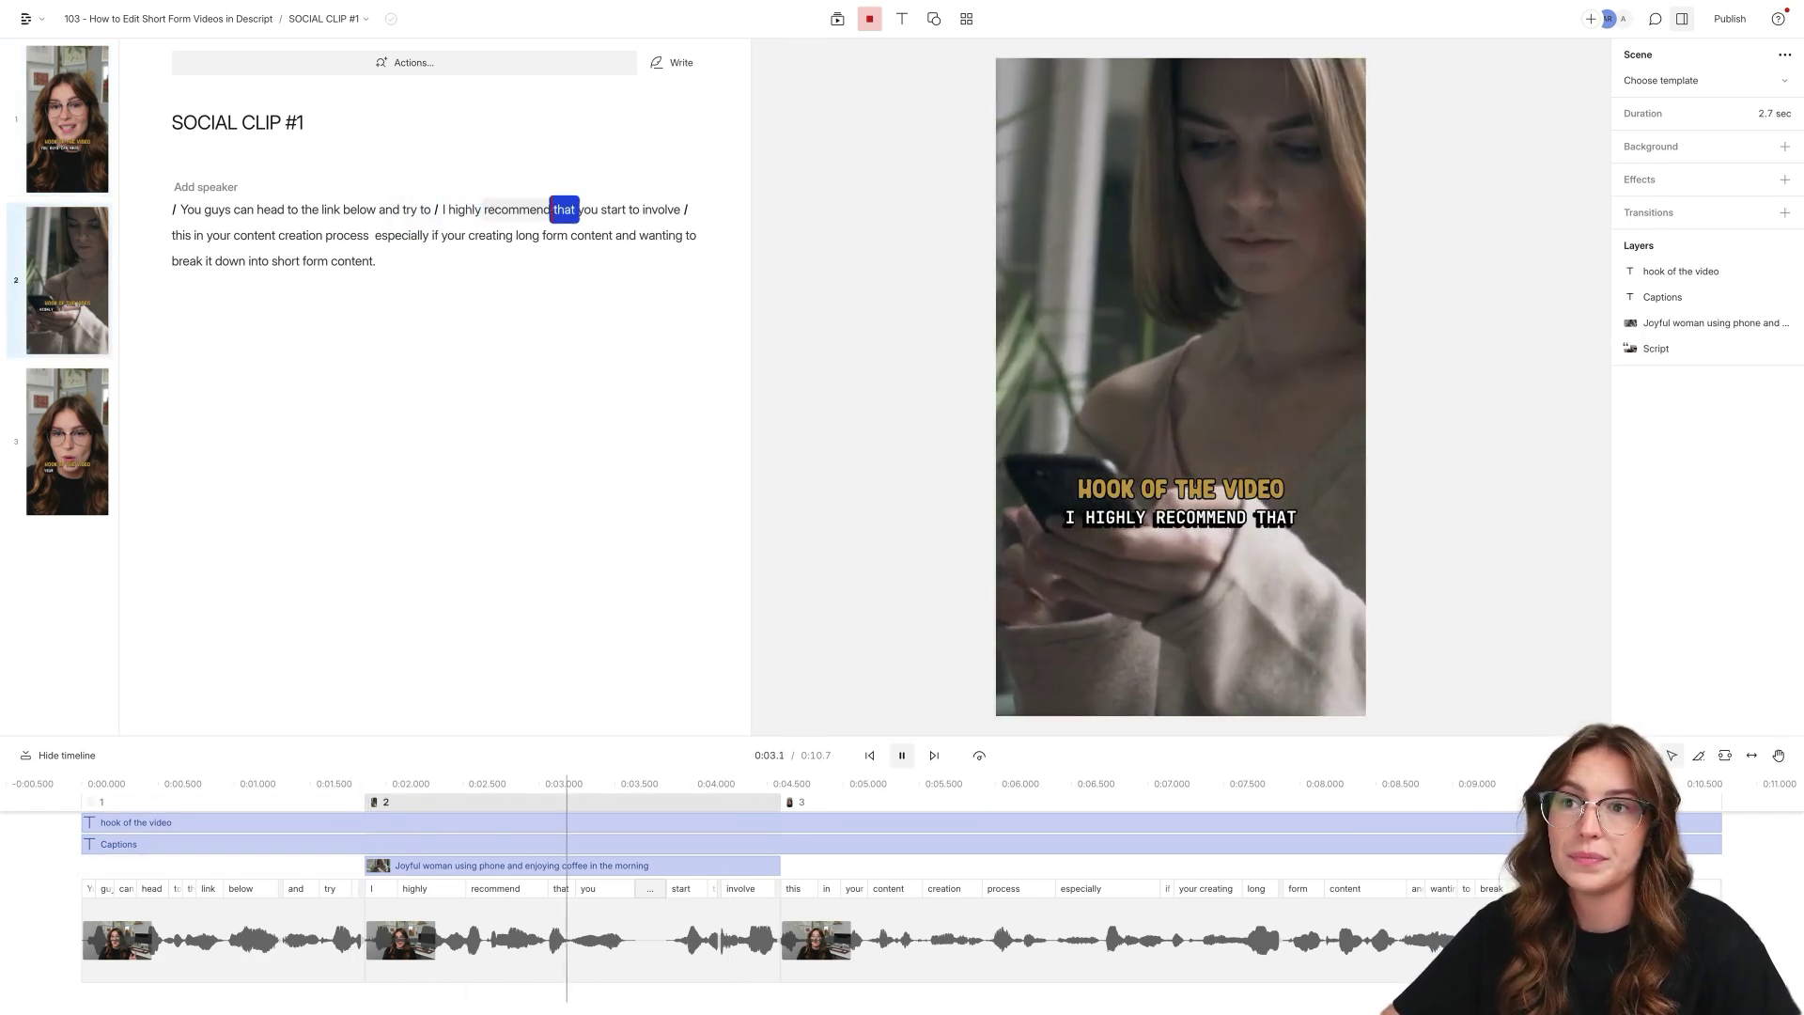
{"action": "key", "text": "space"}
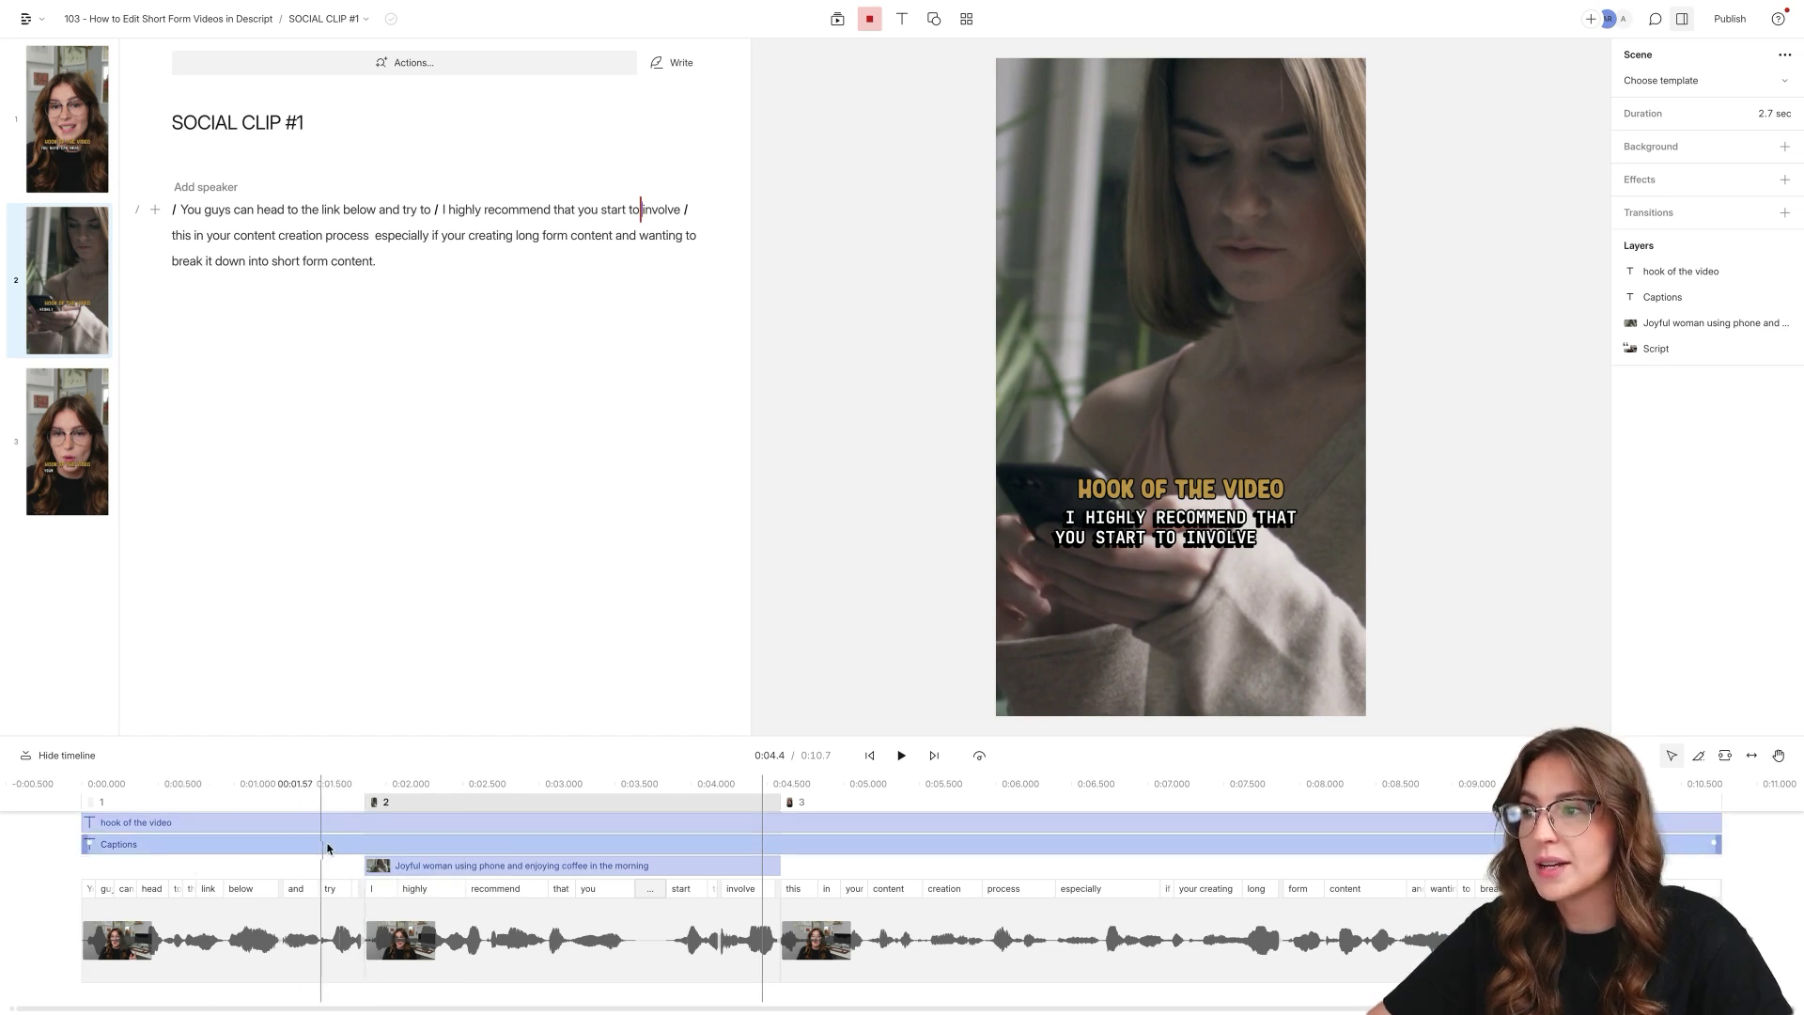
Split the hook title at the scene 2 and scene 3 starts and delete the piece over the B-roll.
{"action": "left_click", "coordinate": [365, 820]}
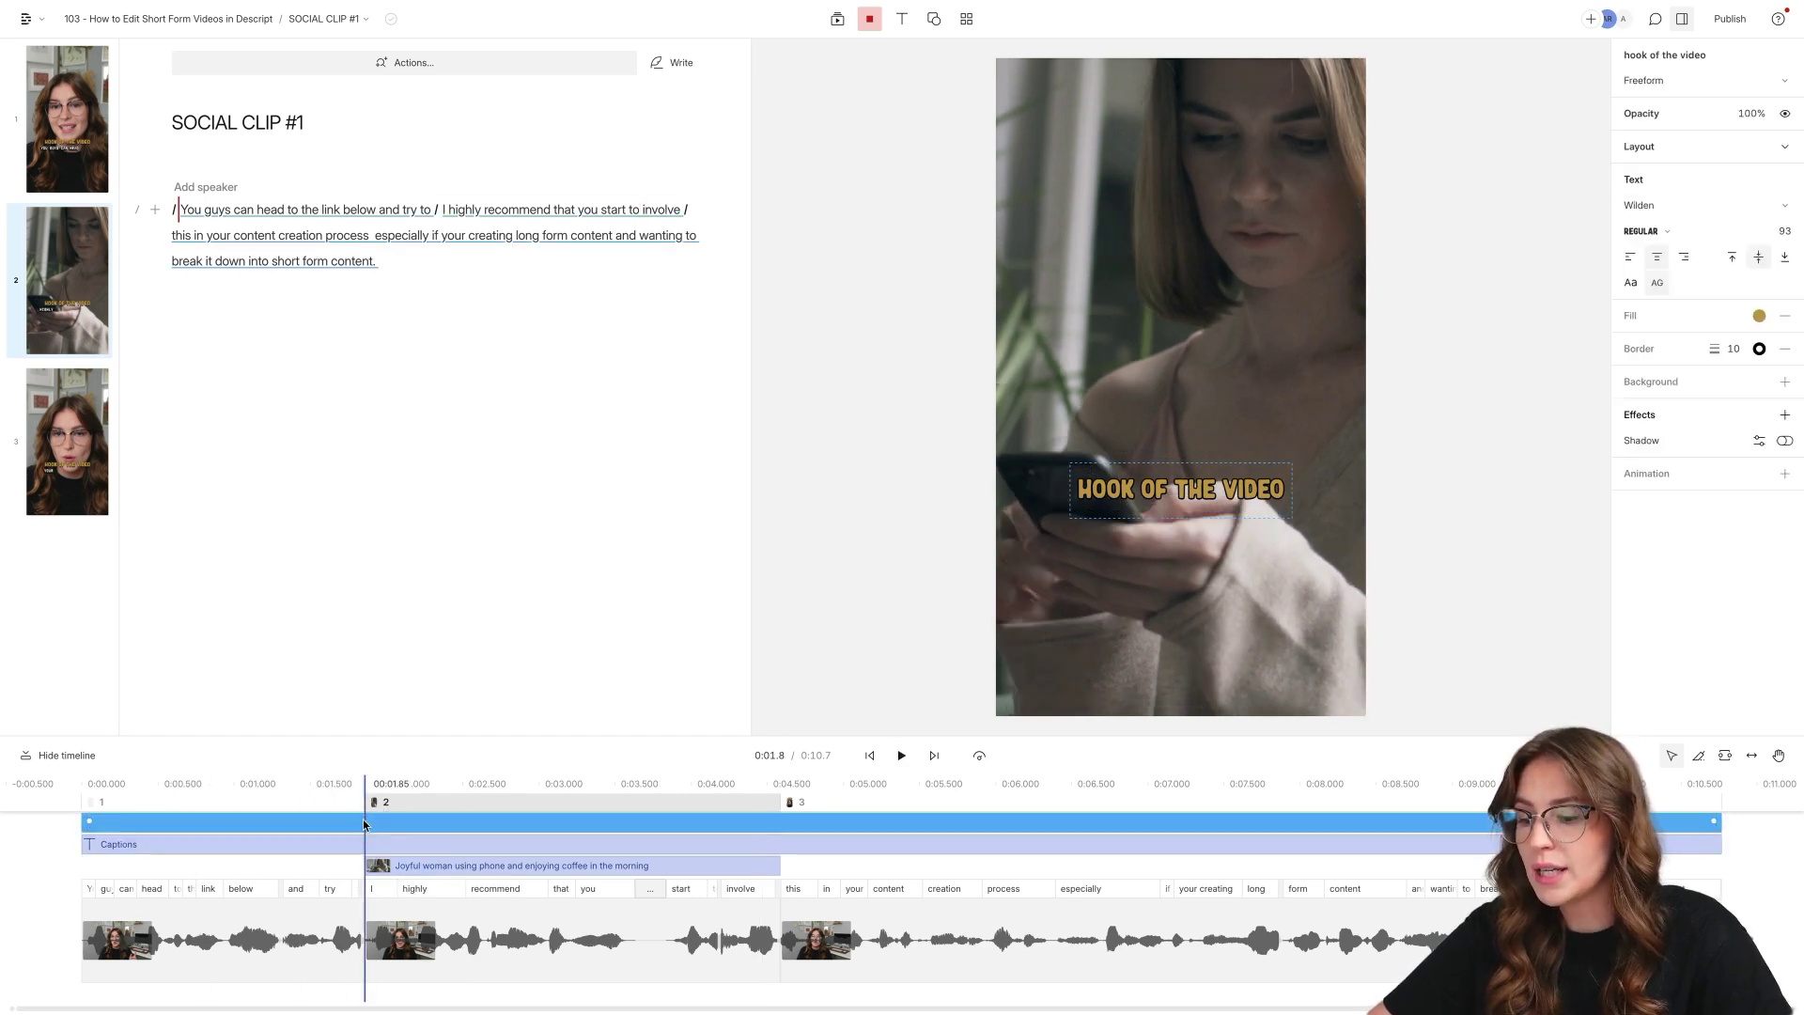
{"action": "key", "text": "s"}
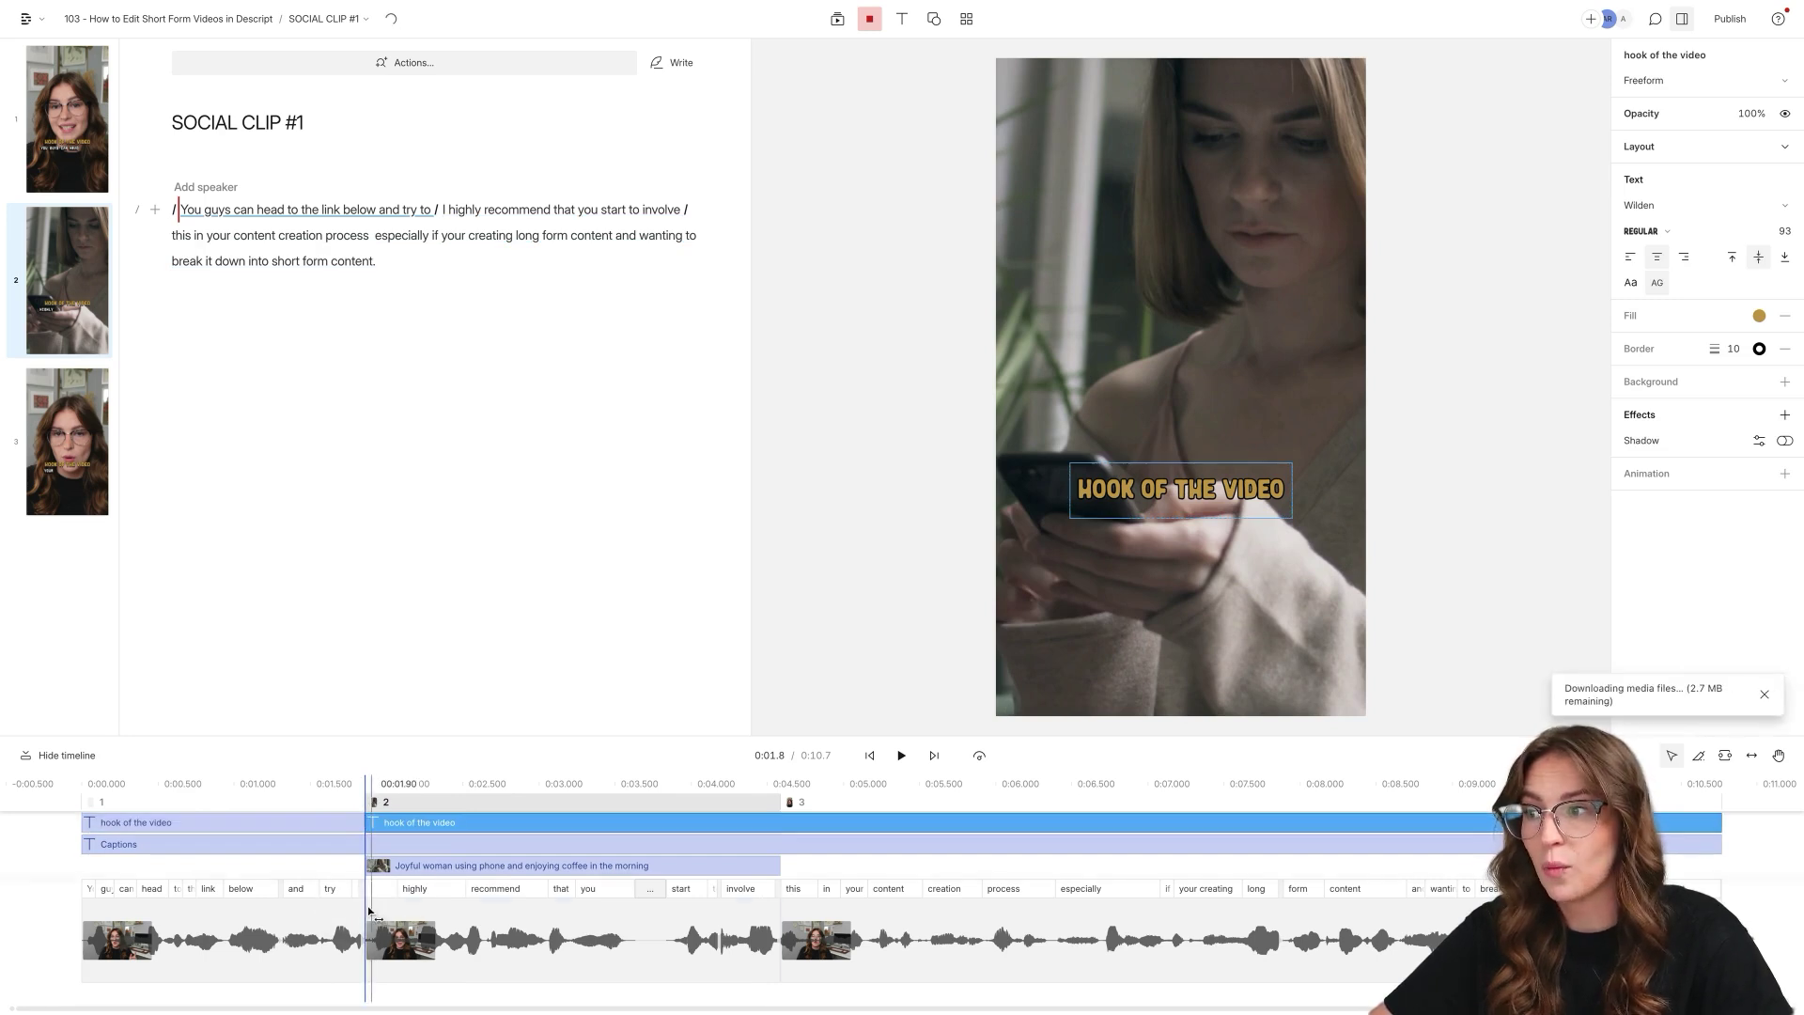
{"action": "left_click", "coordinate": [782, 834]}
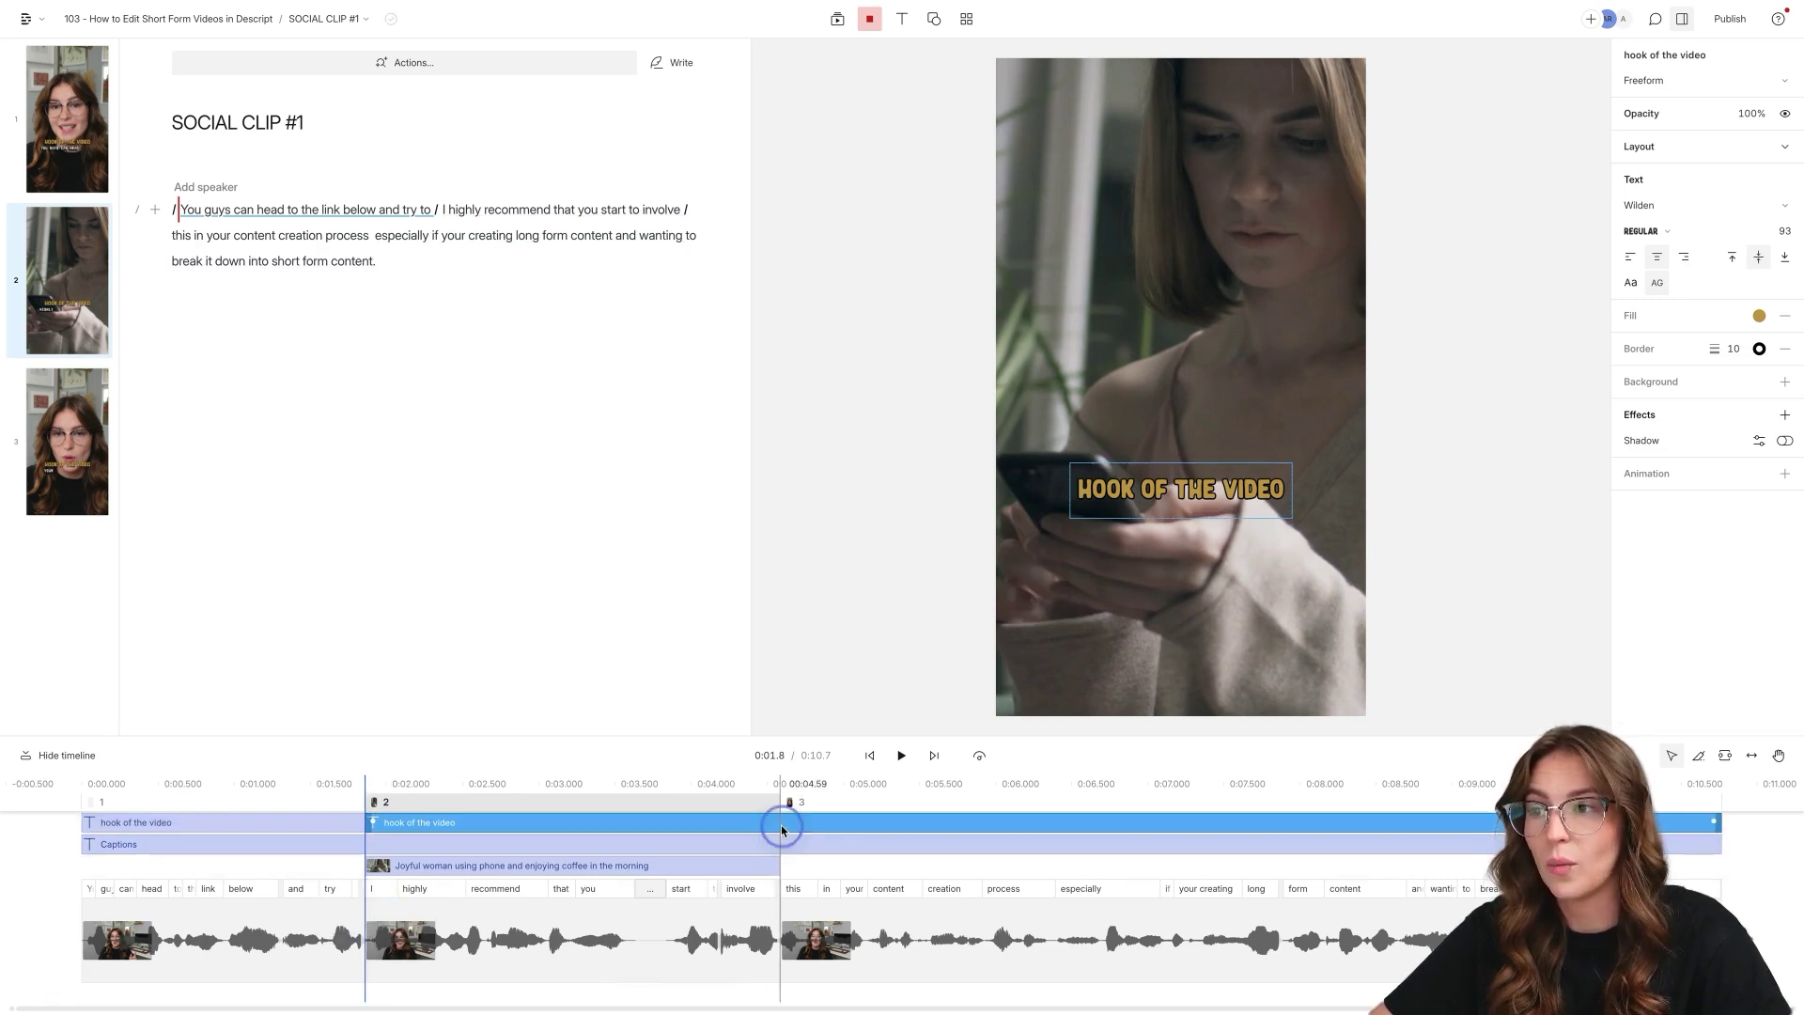
{"action": "key", "text": "s"}
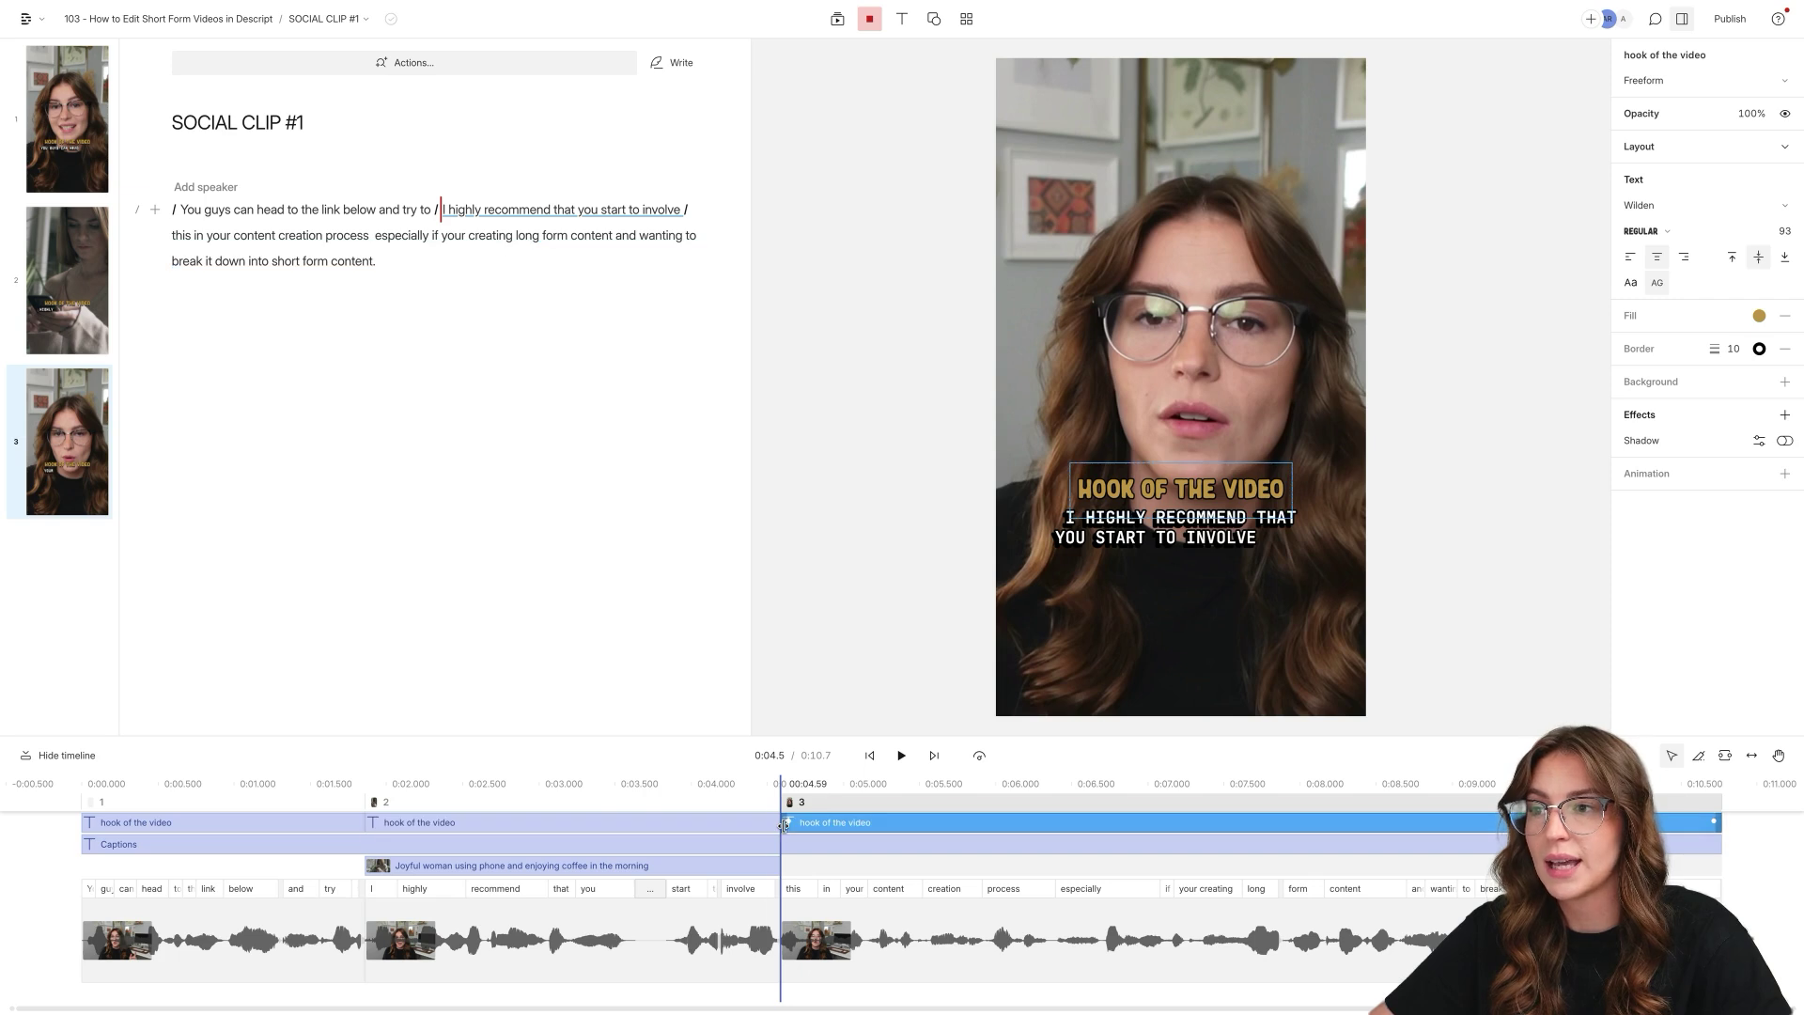
{"action": "left_click", "coordinate": [611, 826]}
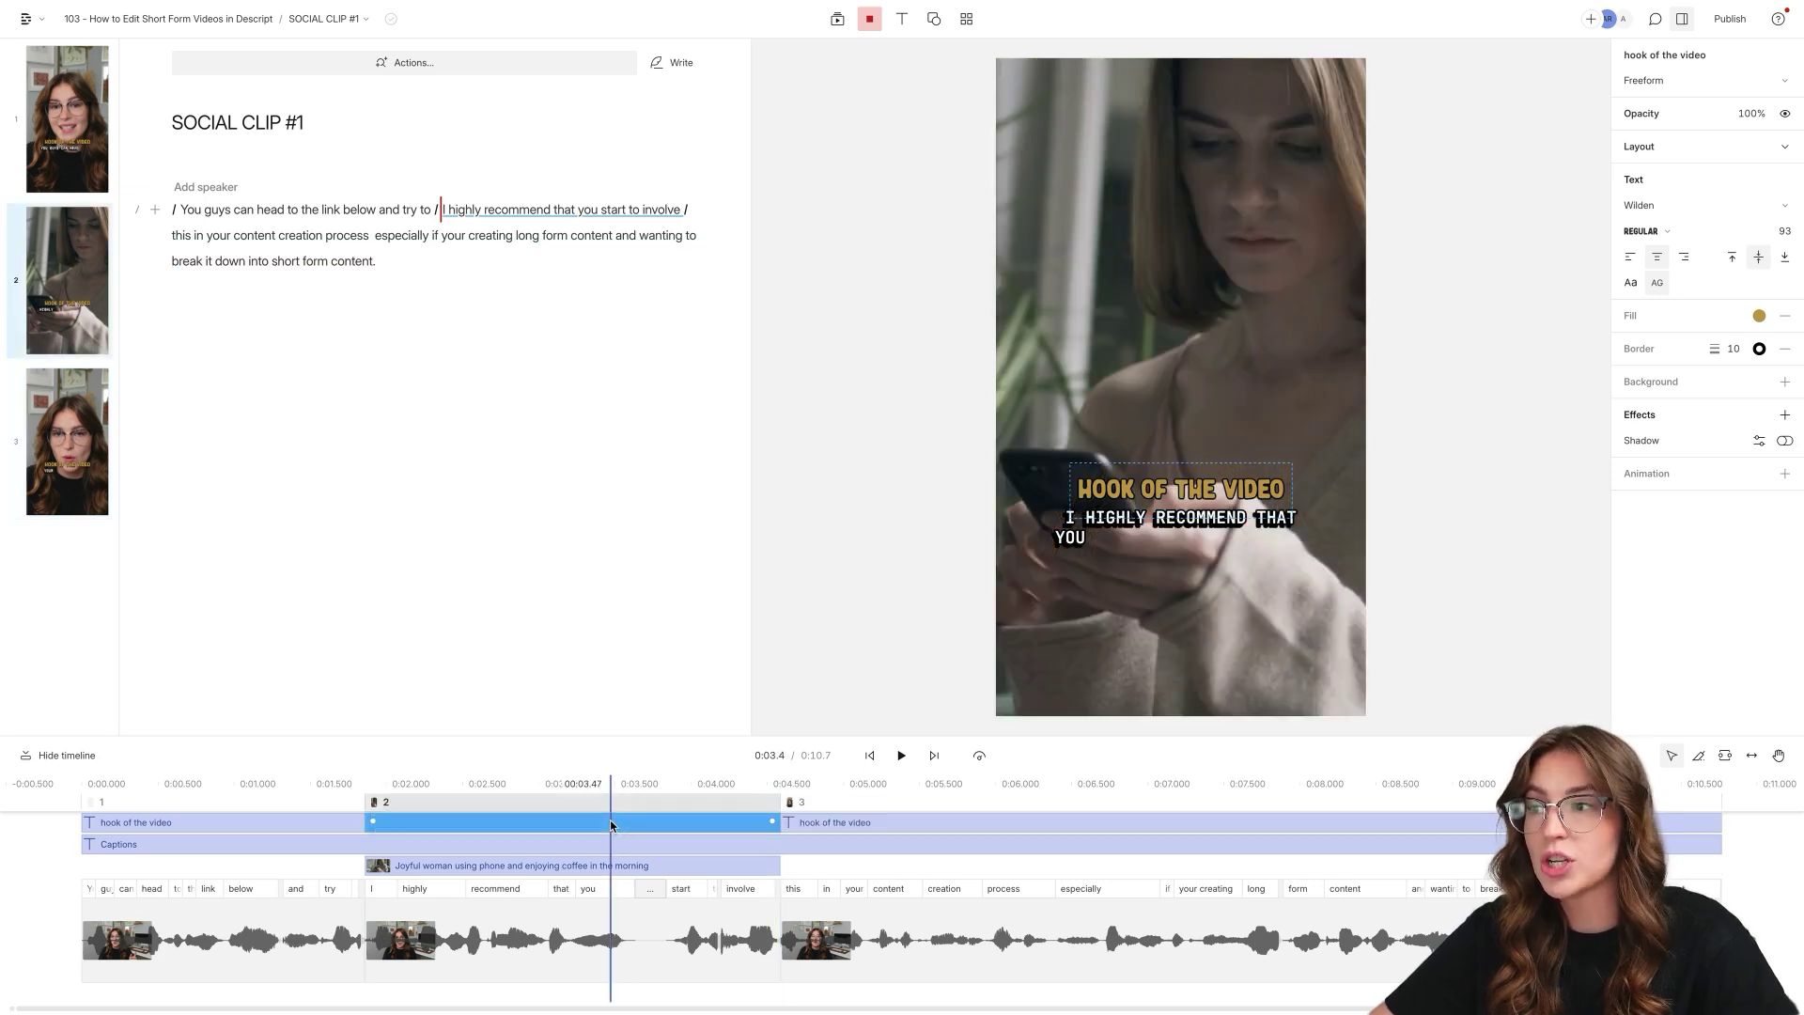
{"action": "key", "text": "Delete"}
{"action": "left_click", "coordinate": [344, 840]}
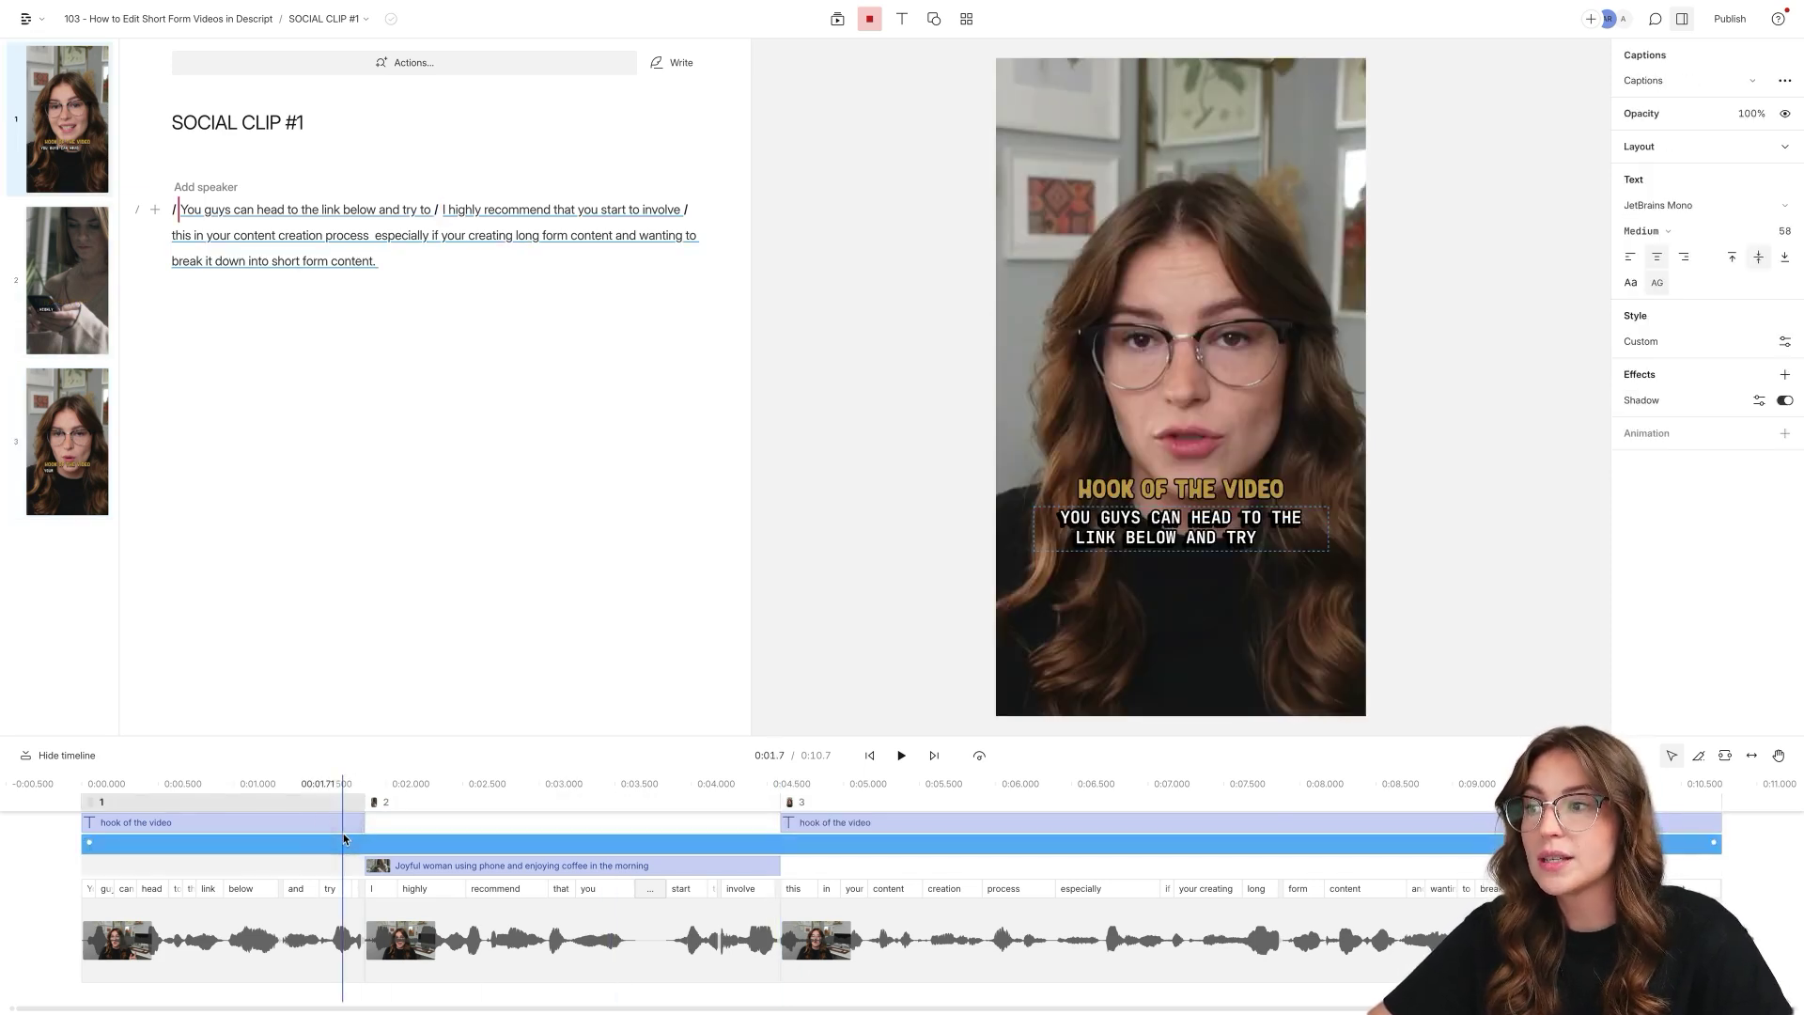
{"action": "left_click", "coordinate": [853, 825]}
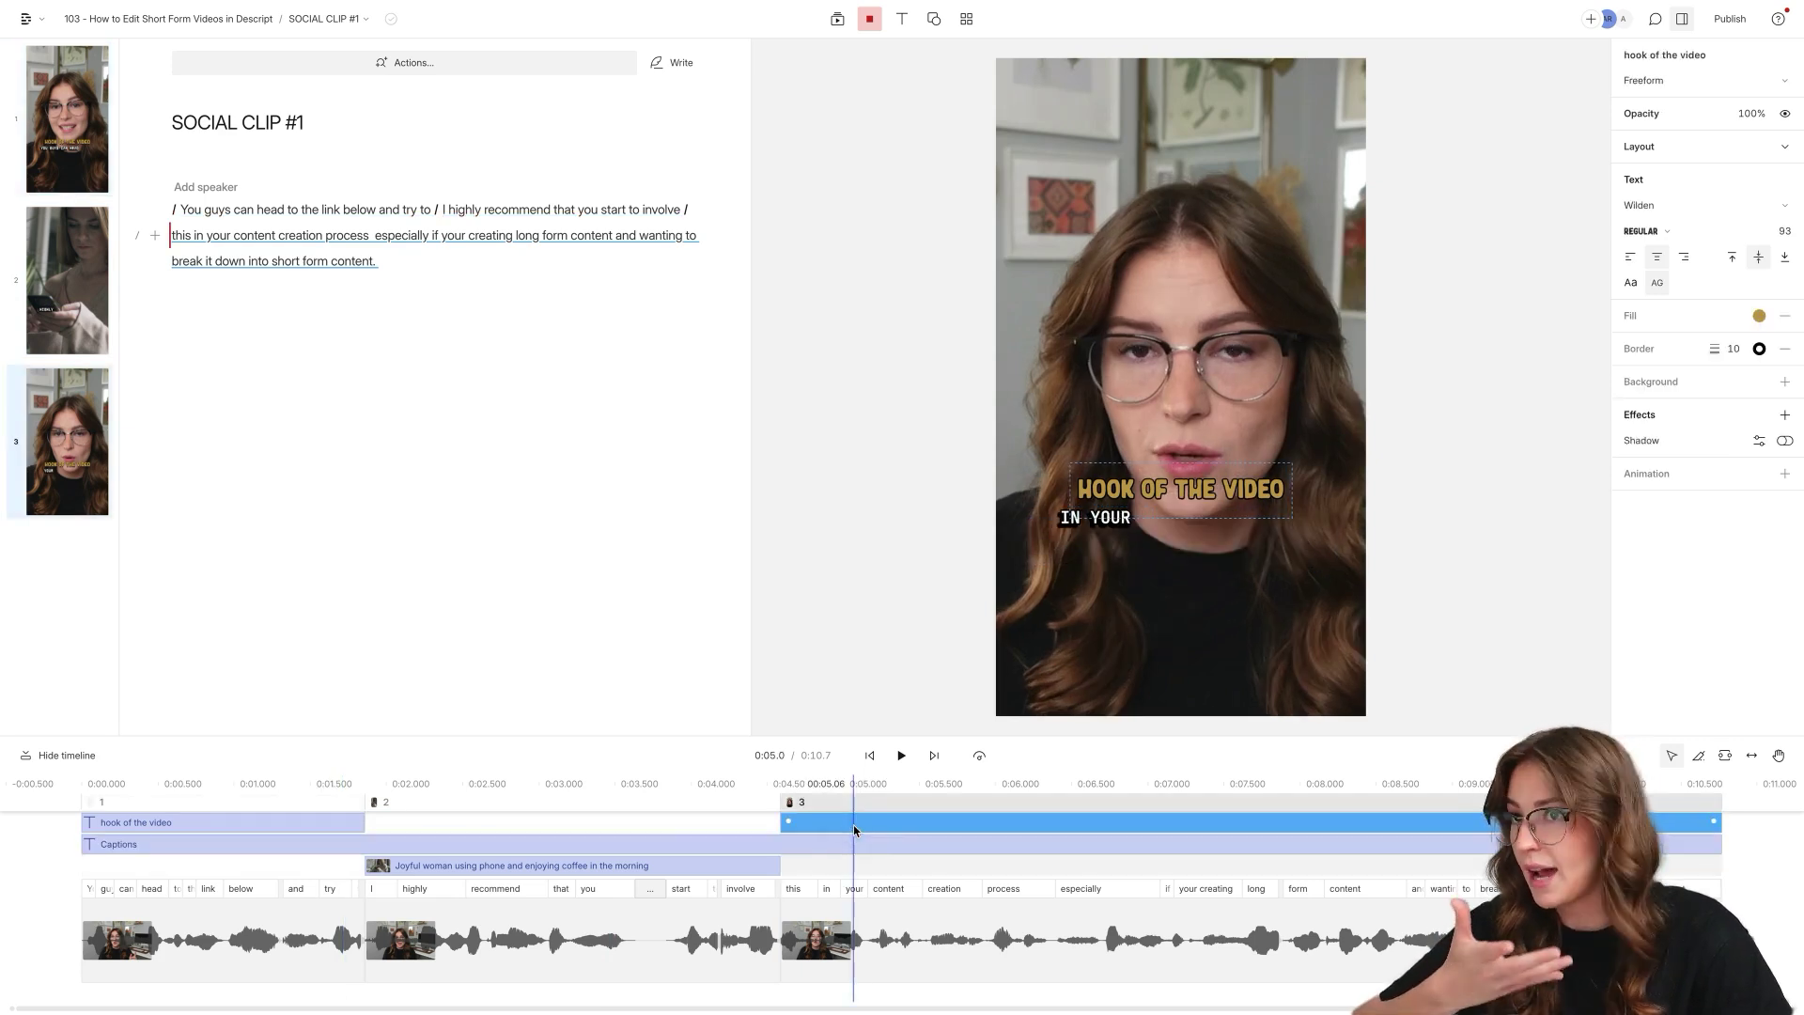
{"action": "left_click", "coordinate": [669, 825]}
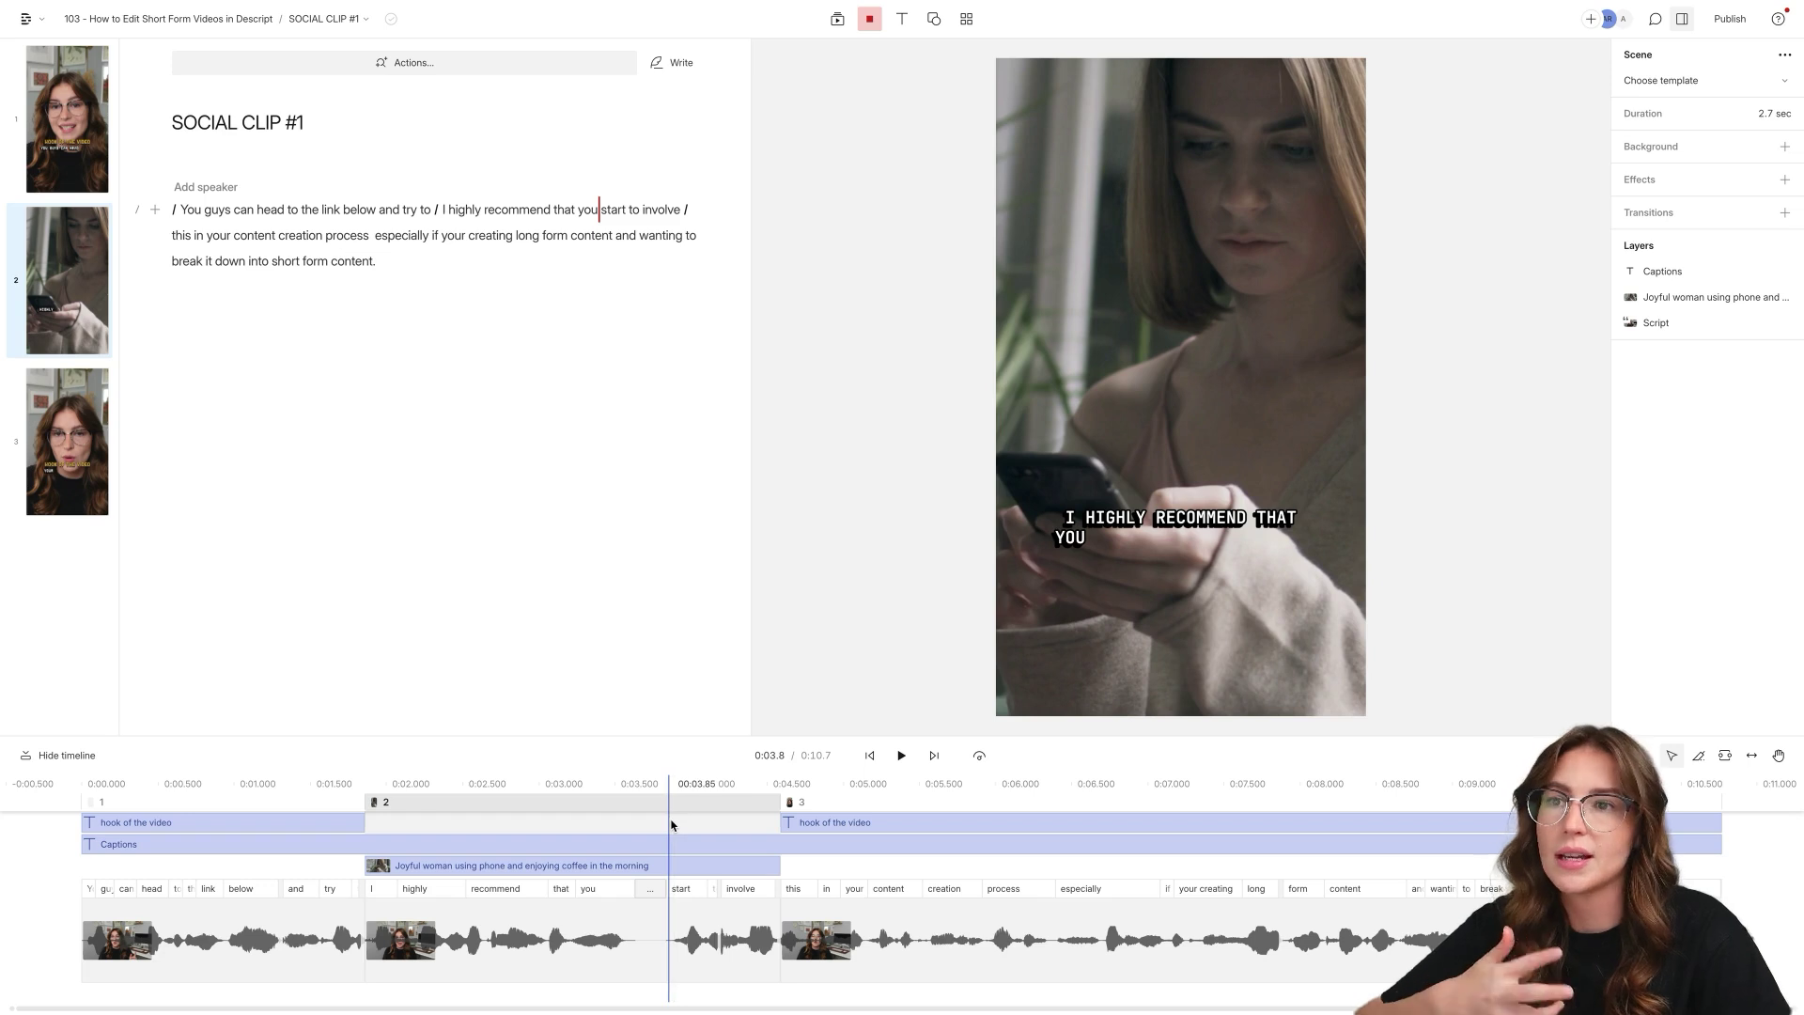
{"action": "left_click", "coordinate": [365, 845]}
{"action": "left_click_drag", "start_coordinate": [366, 844], "coordinate": [779, 850]}
{"action": "left_click", "coordinate": [561, 844]}
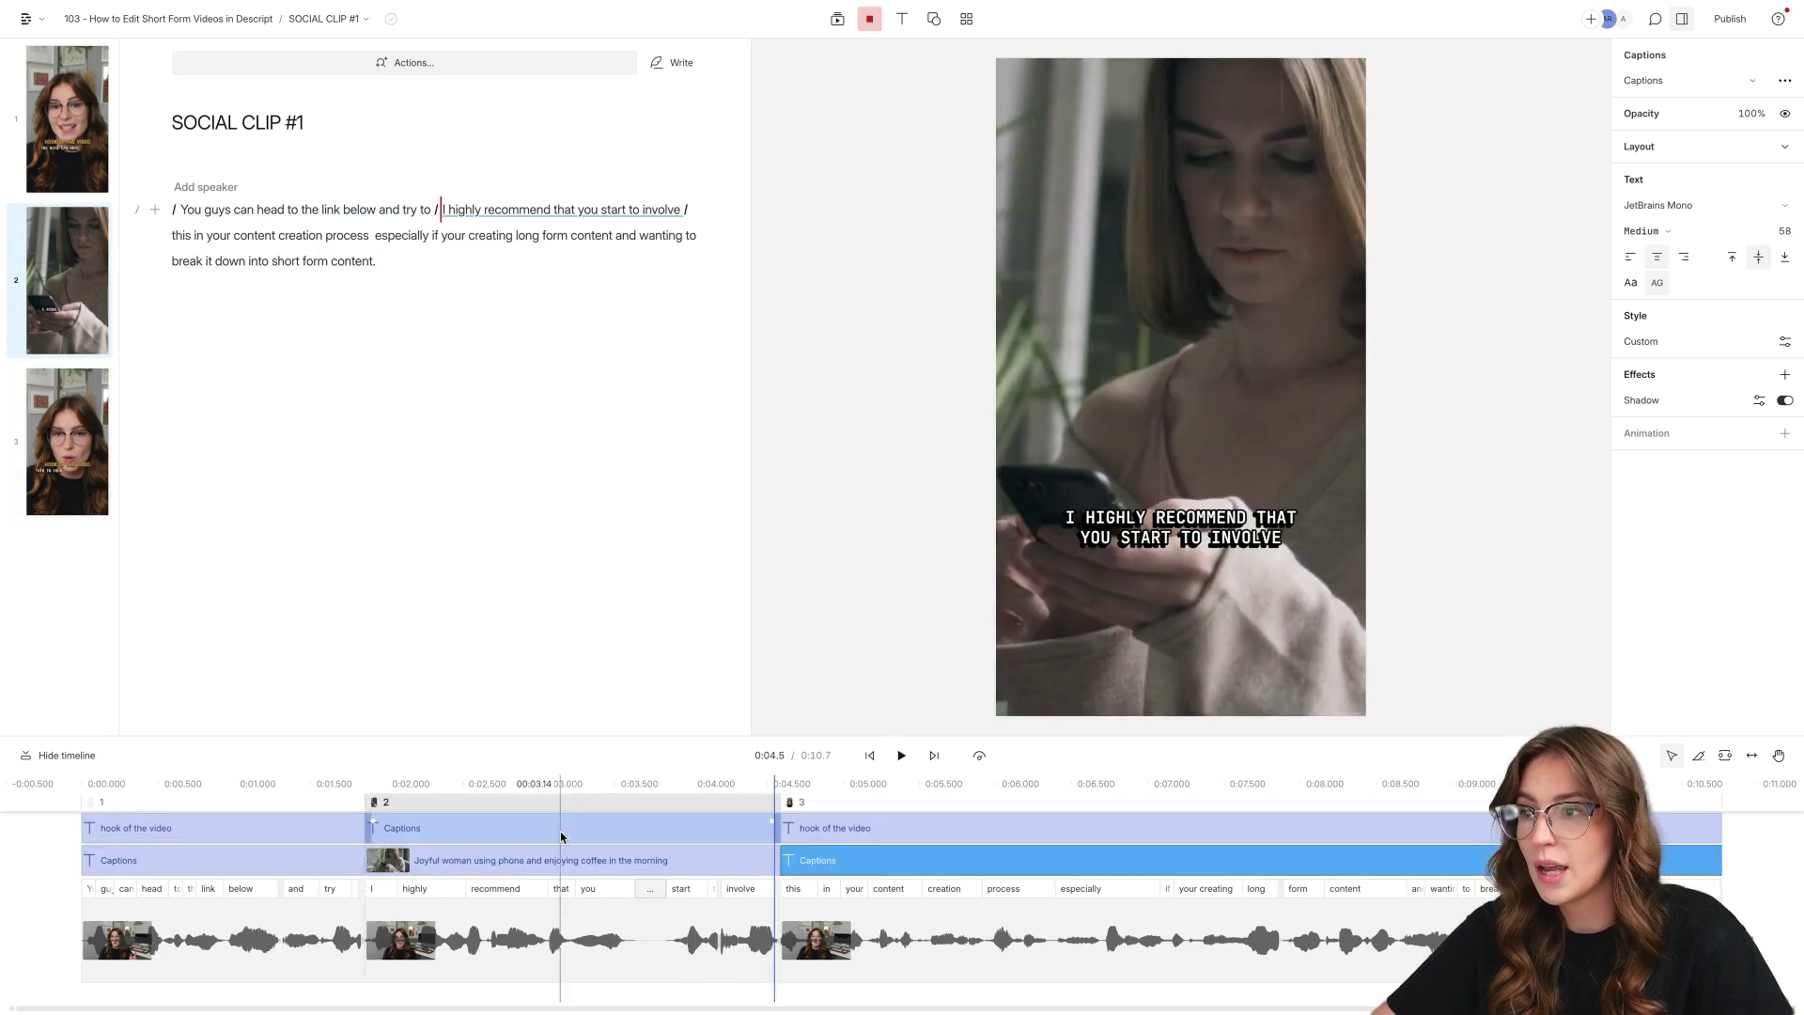
{"action": "left_click_drag", "start_coordinate": [1172, 507], "coordinate": [1172, 323]}
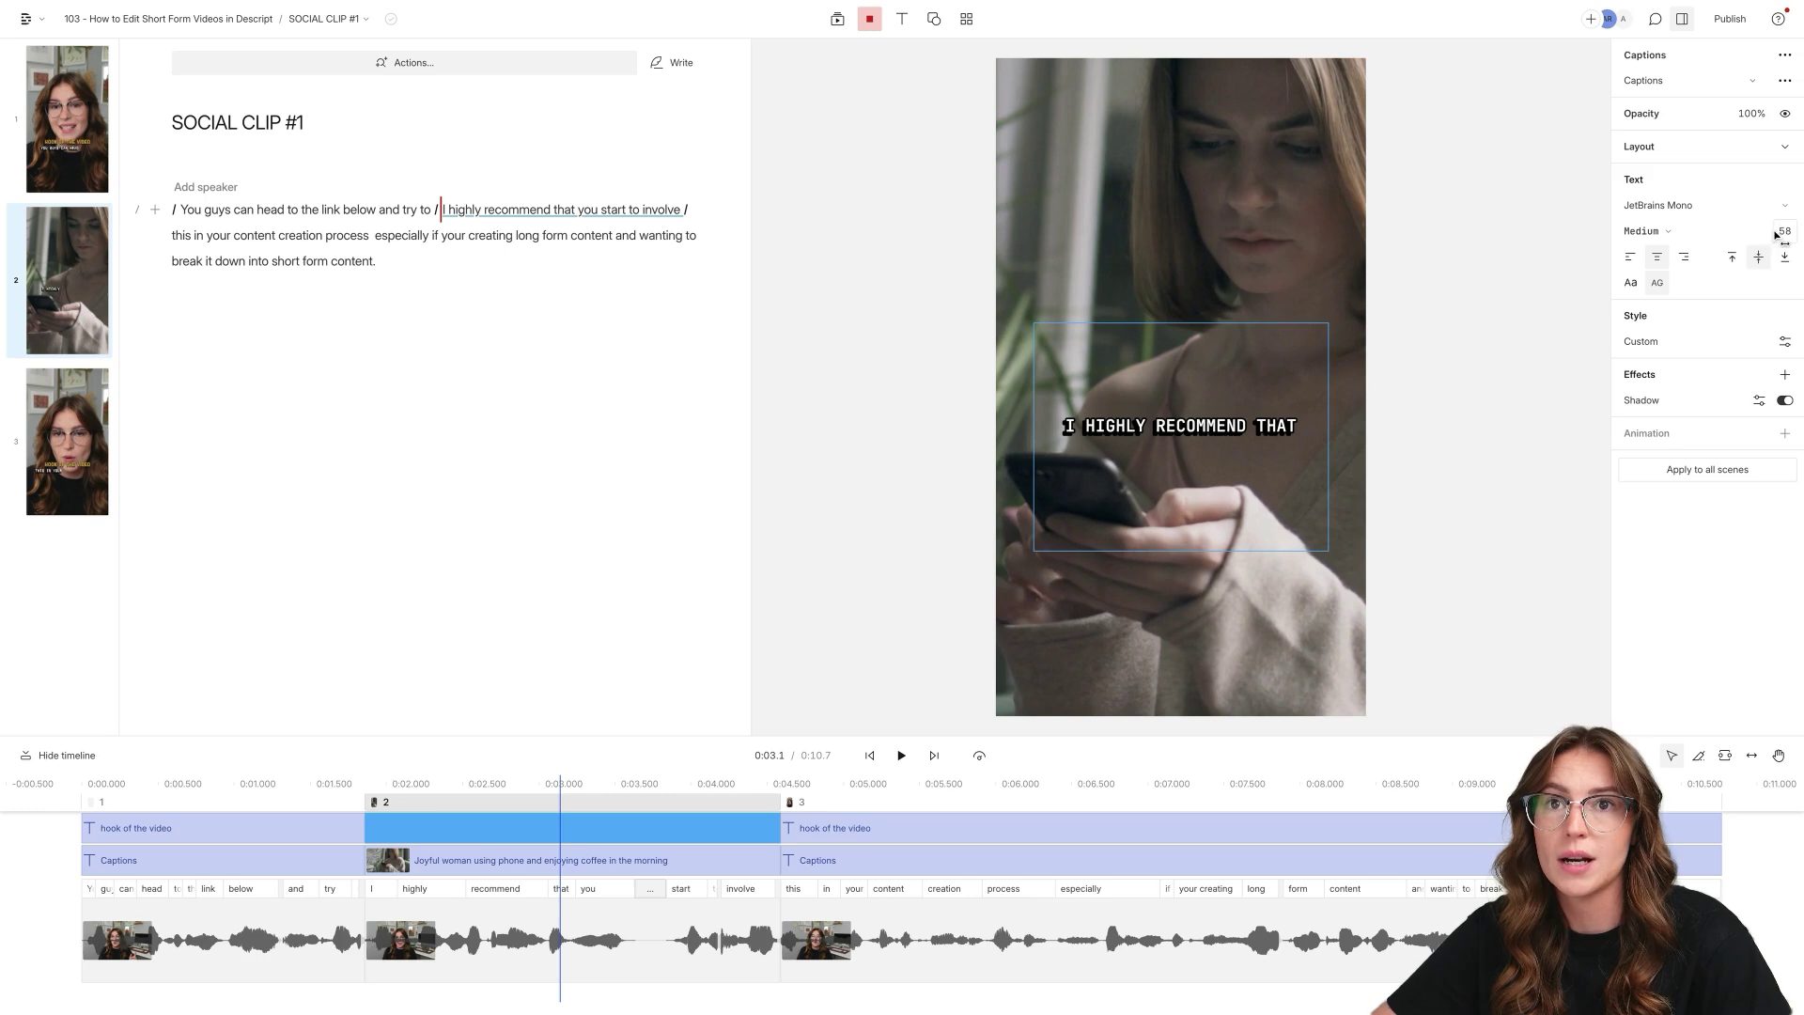
{"action": "left_click_drag", "start_coordinate": [1776, 235], "coordinate": [143, 268]}
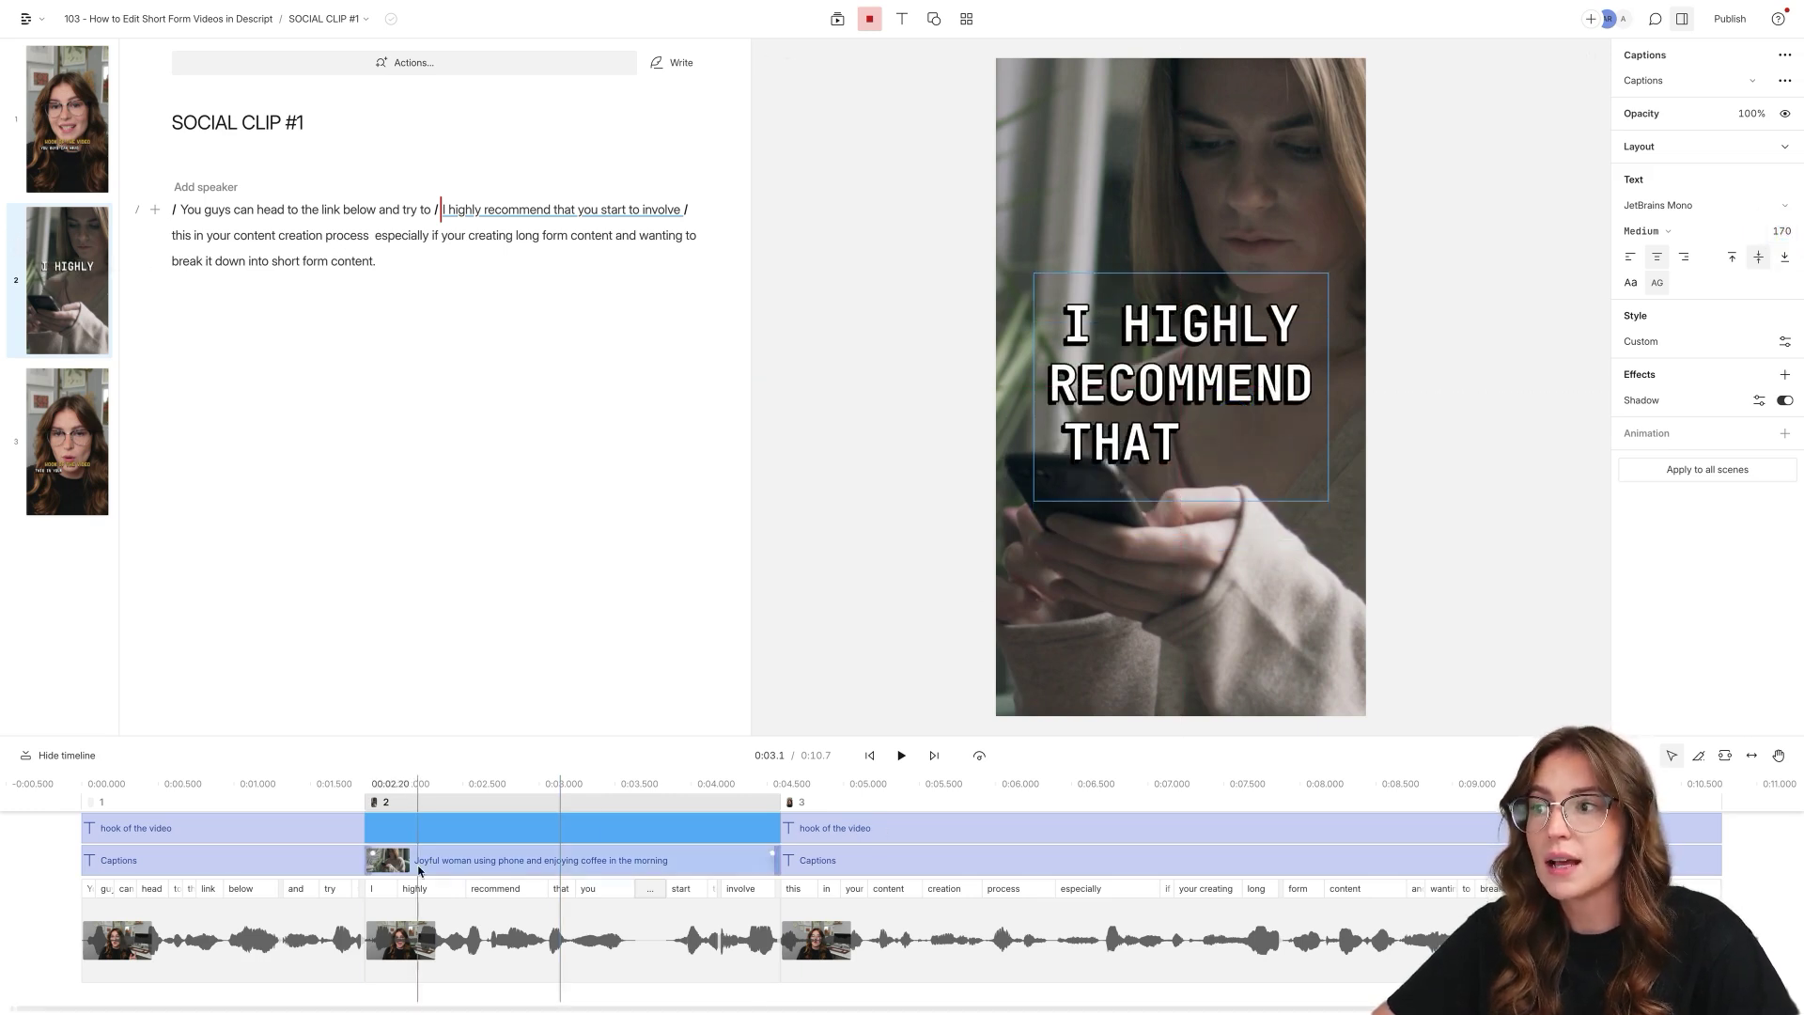
{"action": "left_click", "coordinate": [347, 834]}
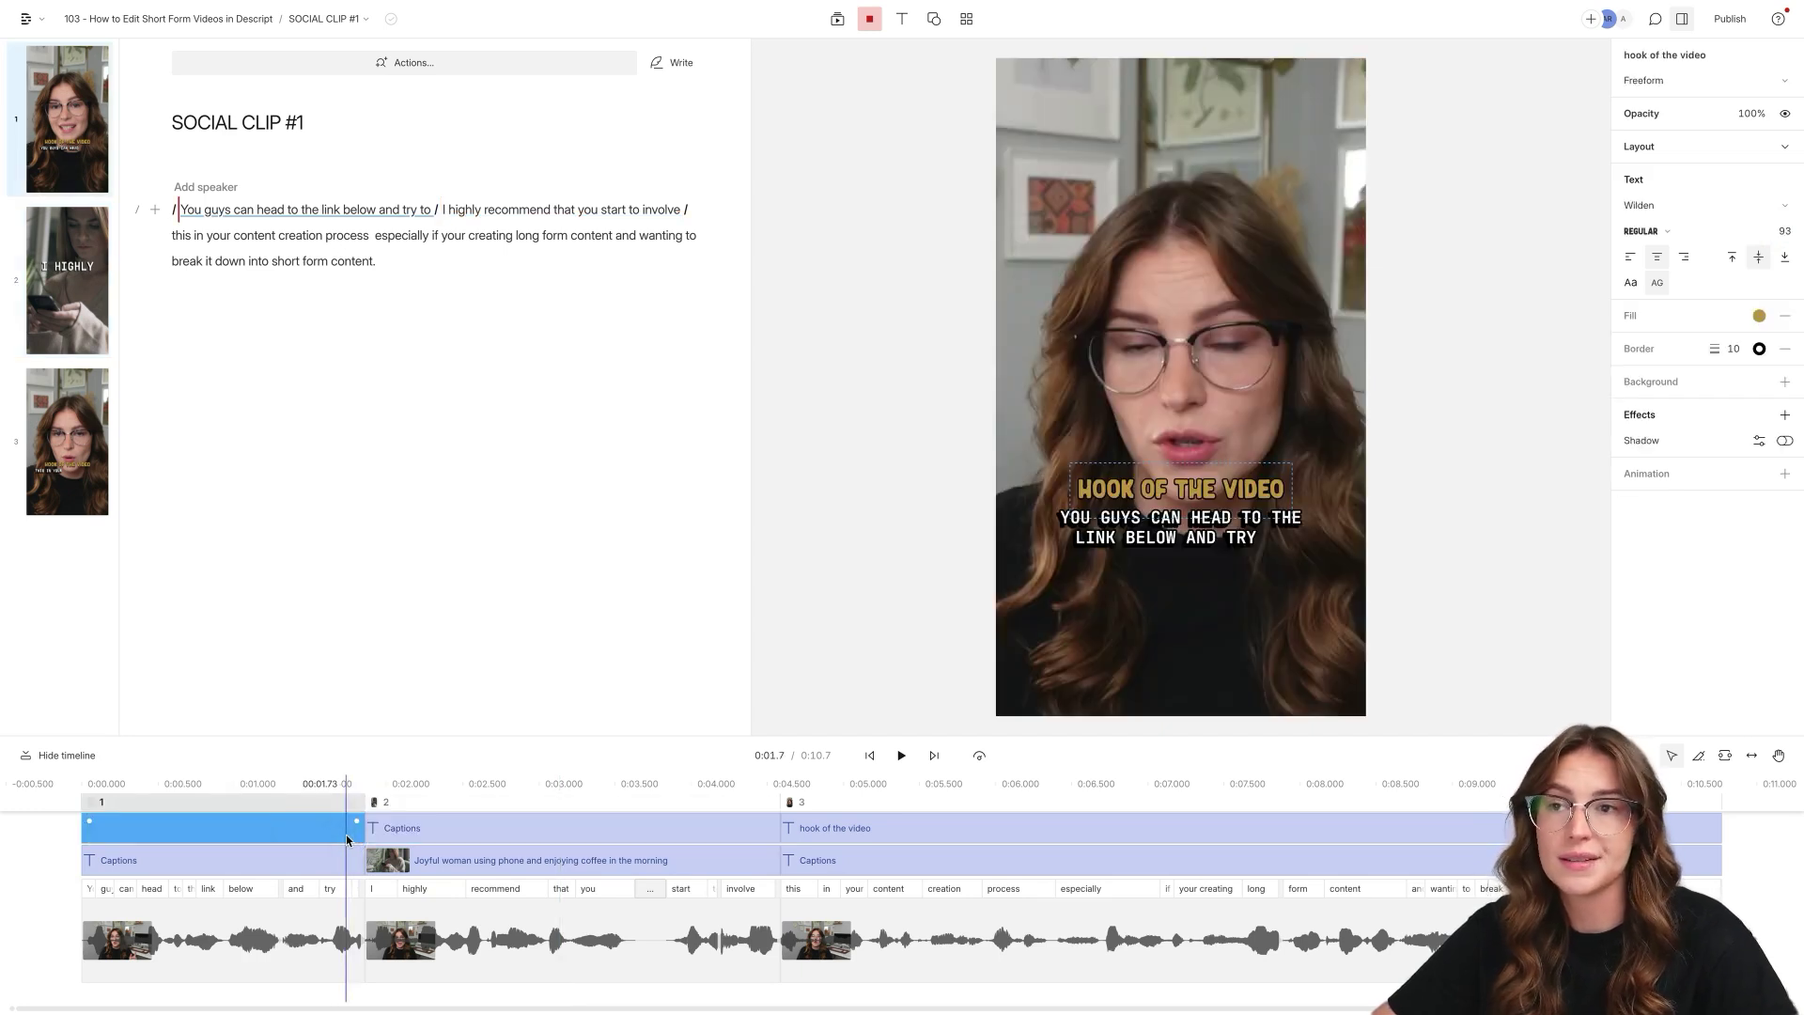
{"action": "key", "text": "space"}
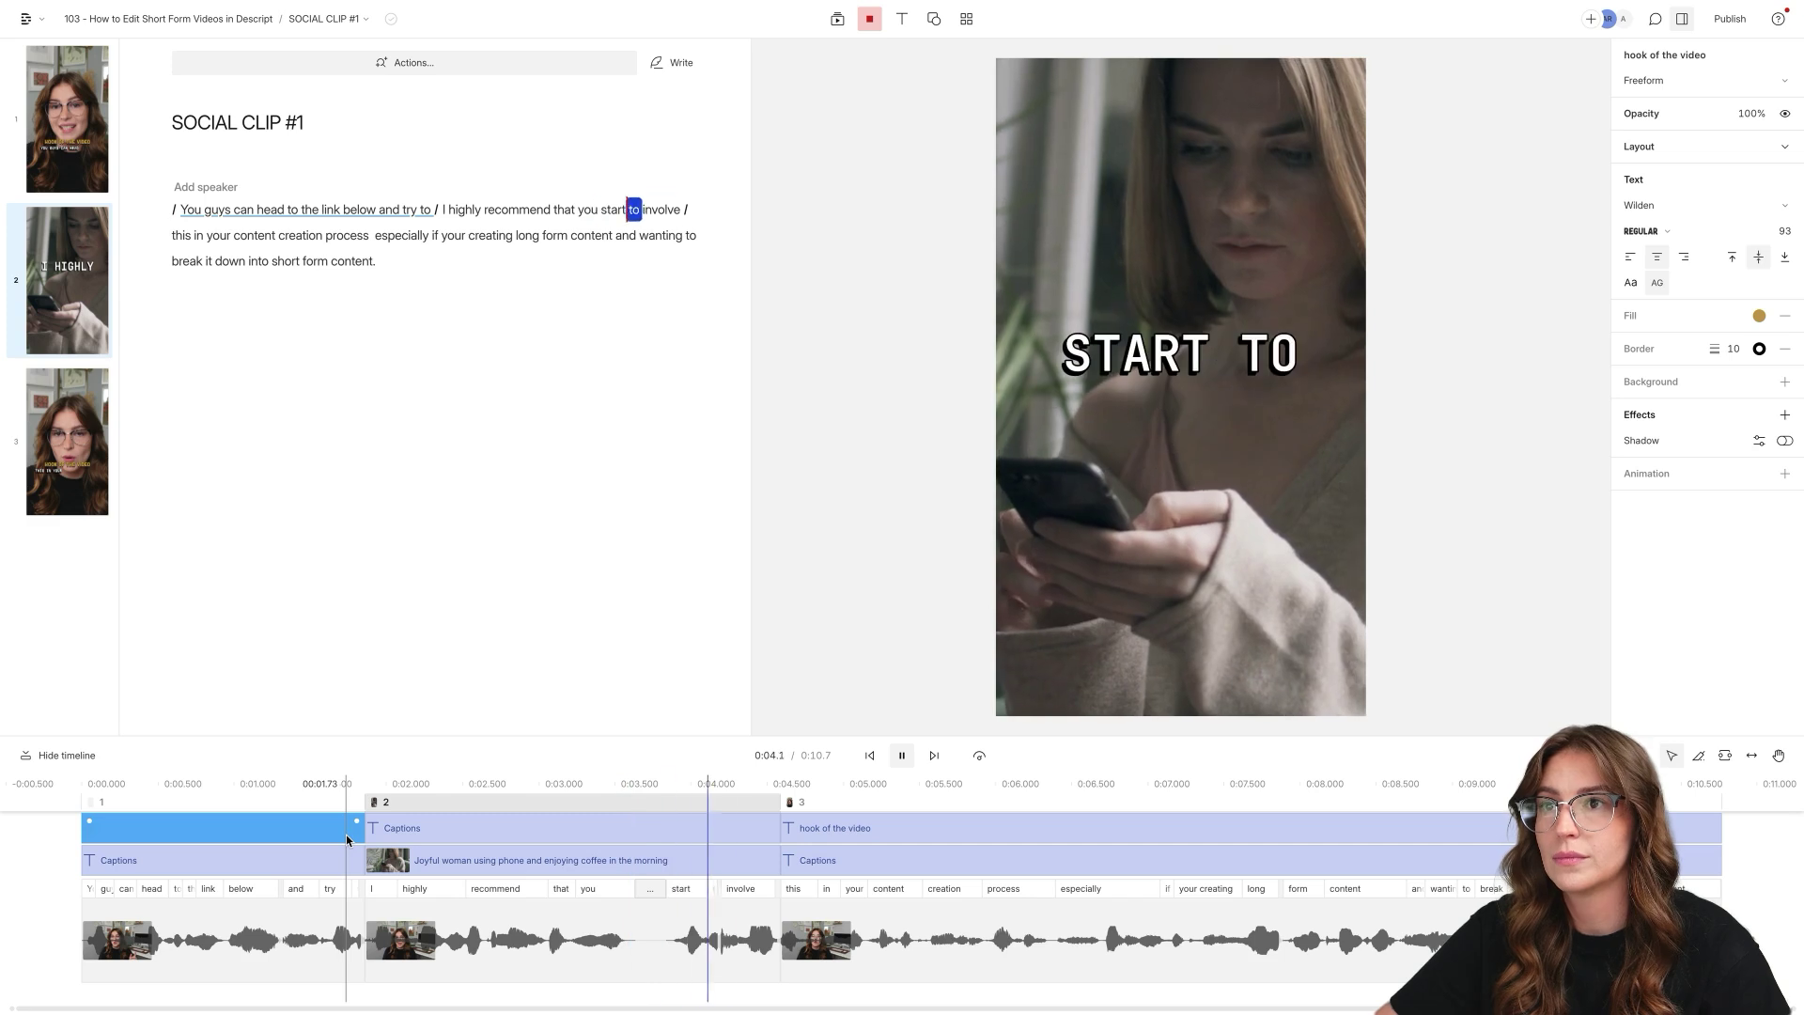
{"action": "key", "text": "space"}
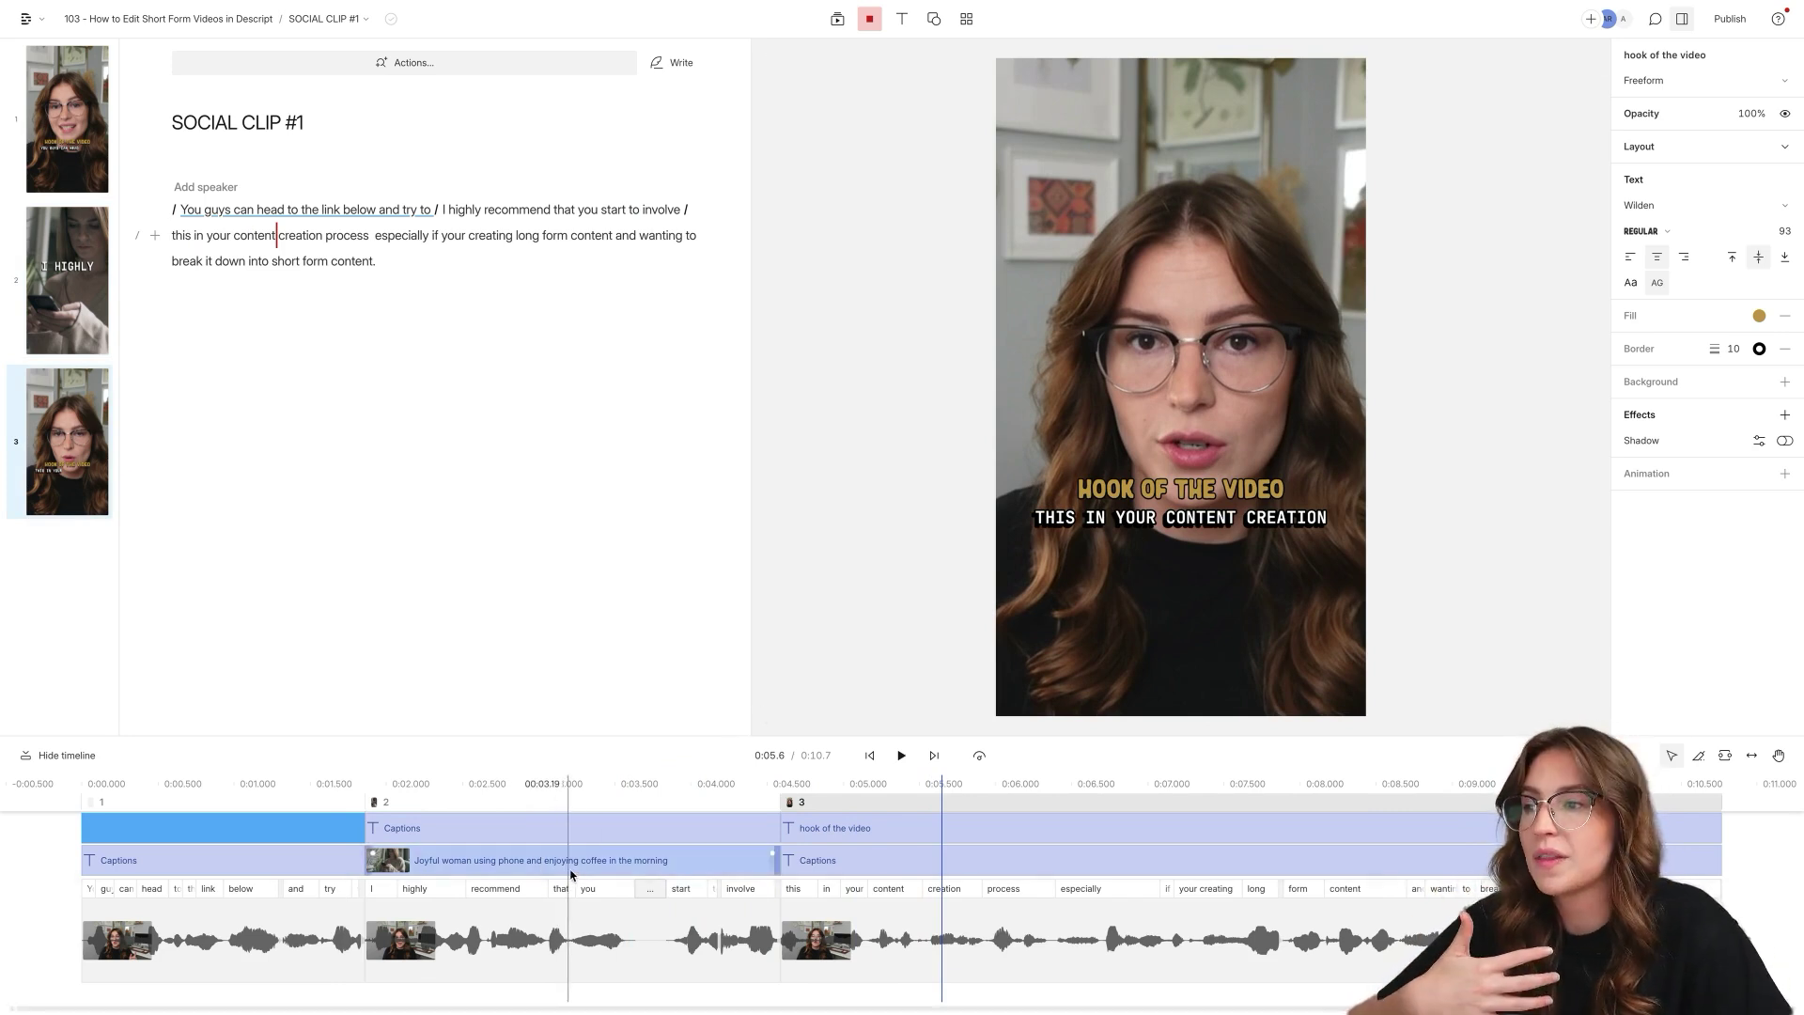
Nudge the scene 2 captions higher in the frame and remove their outline.
{"action": "left_click", "coordinate": [575, 829]}
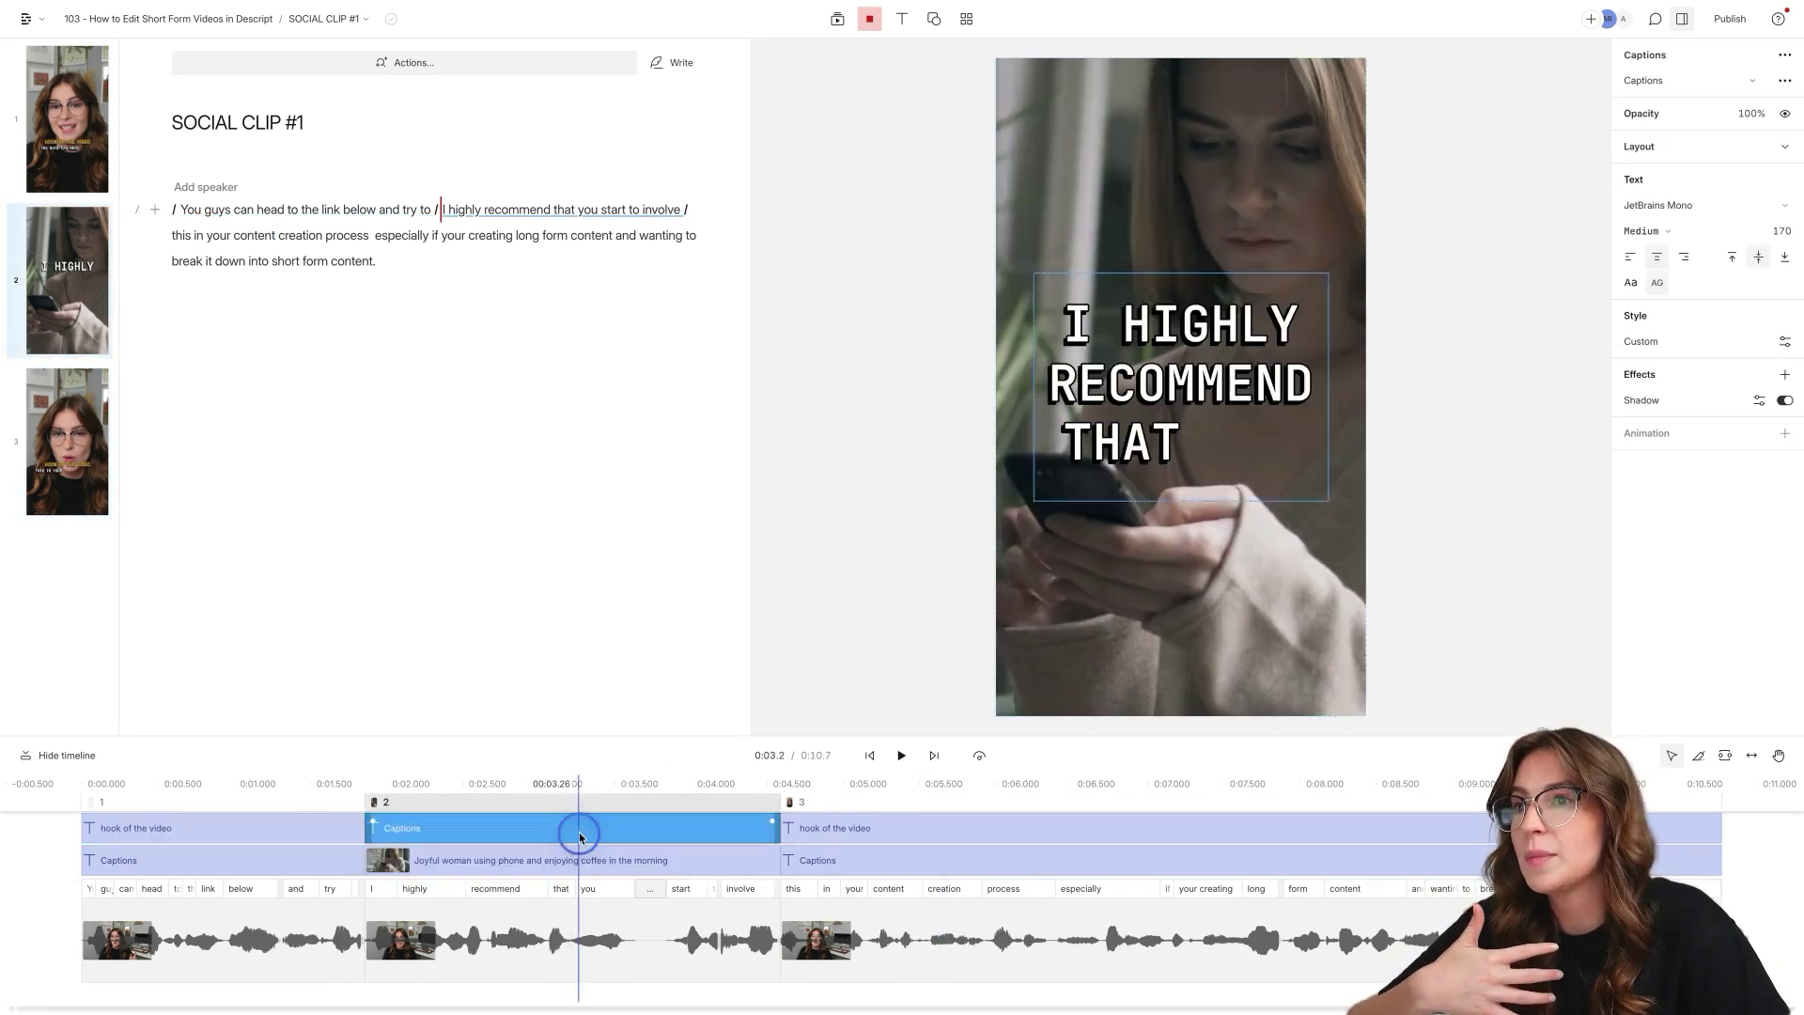
{"action": "left_click", "coordinate": [1783, 401]}
{"action": "left_click_drag", "start_coordinate": [1234, 413], "coordinate": [1233, 393]}
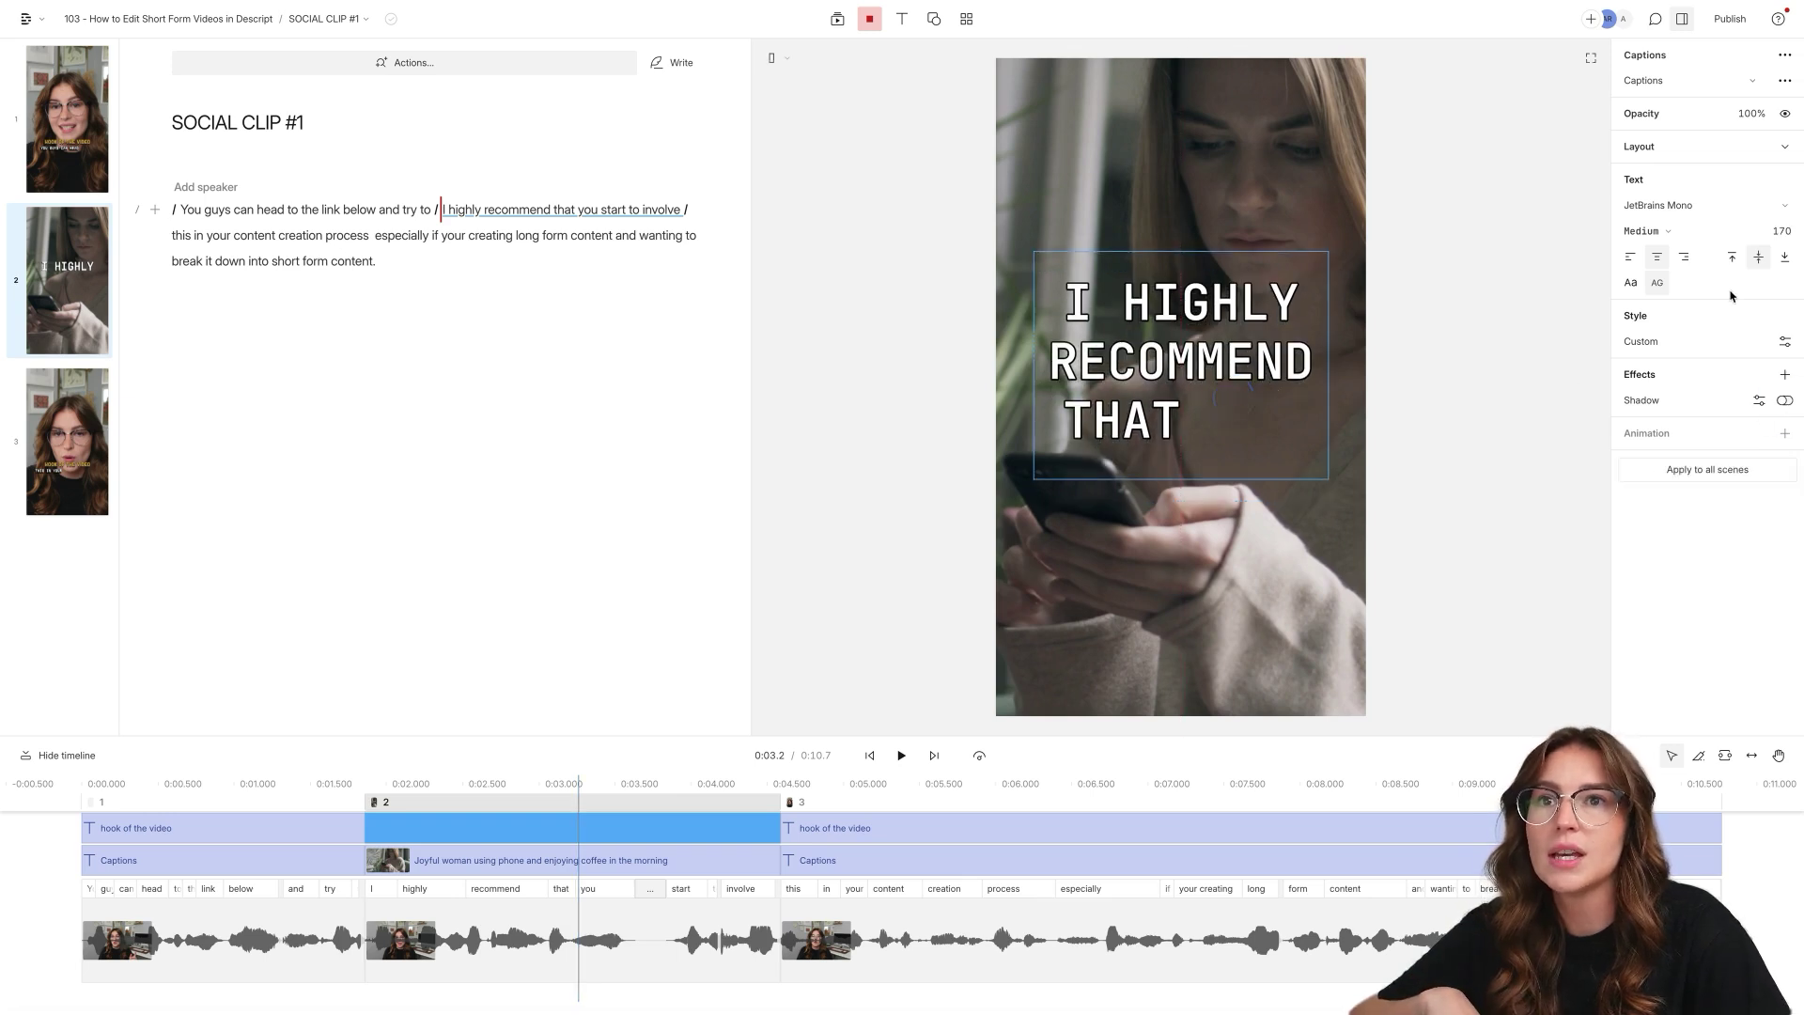
{"action": "left_click", "coordinate": [1785, 340]}
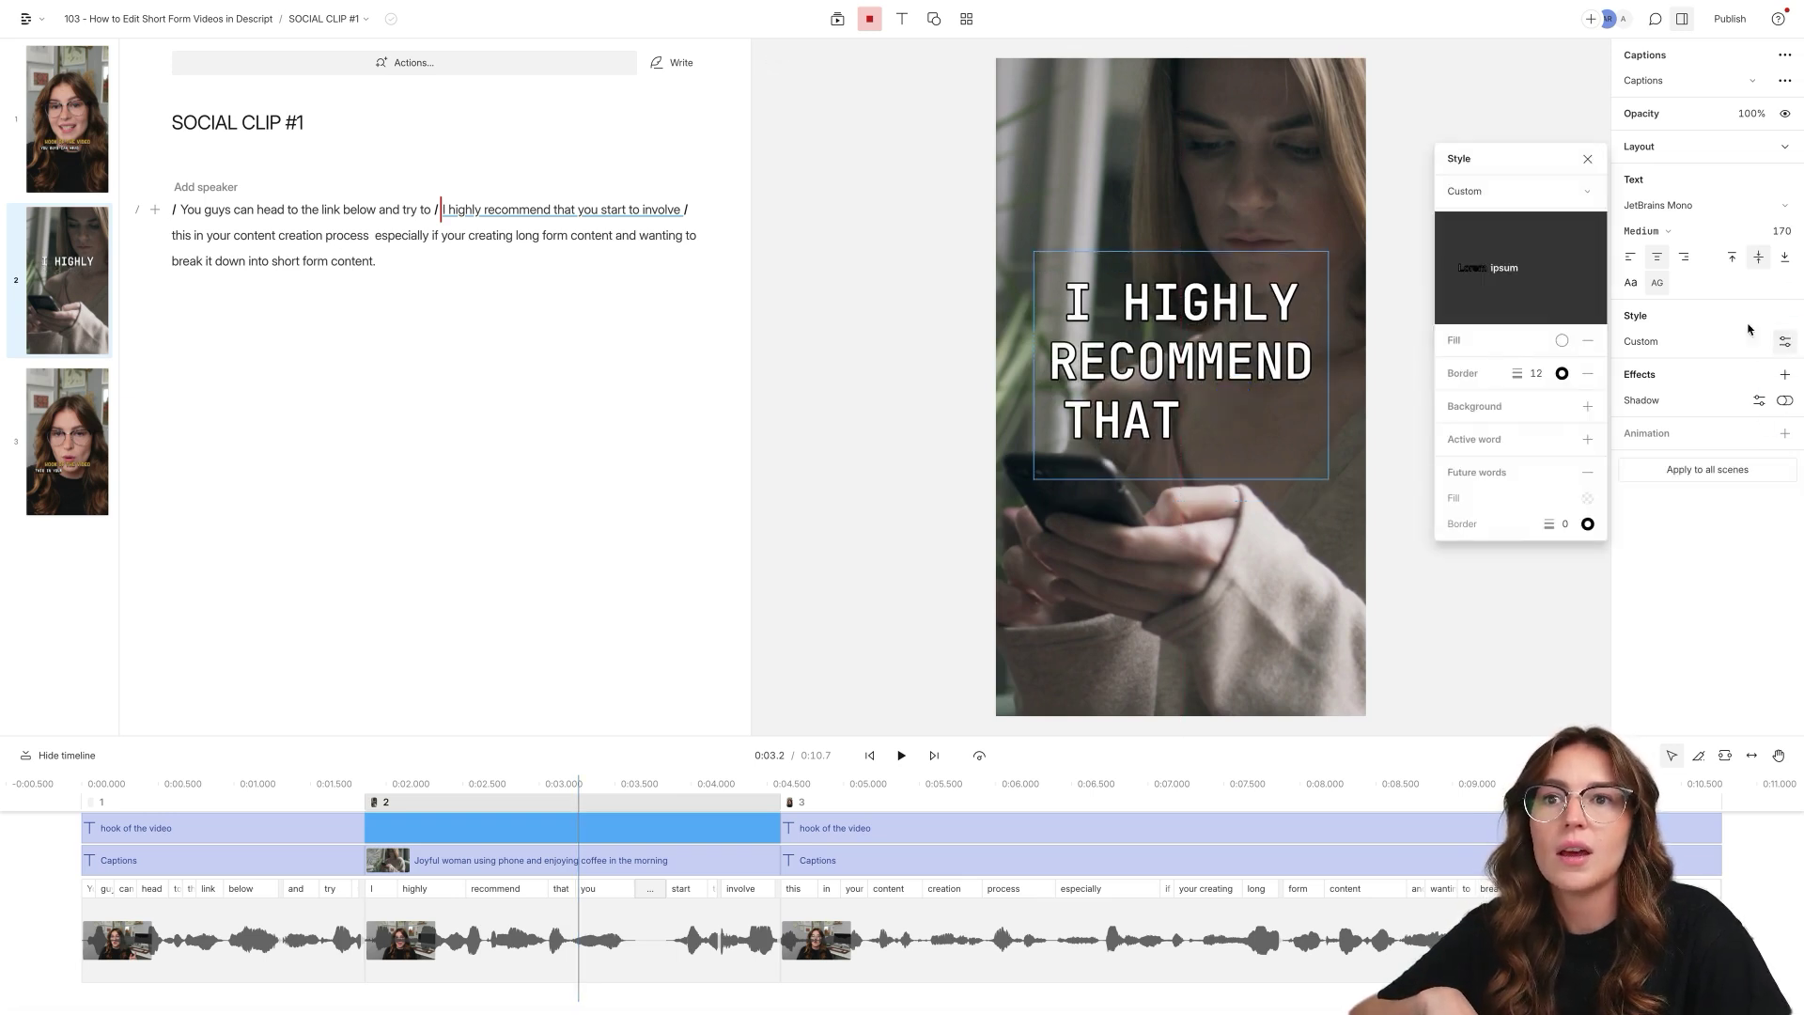
{"action": "left_click", "coordinate": [1588, 373]}
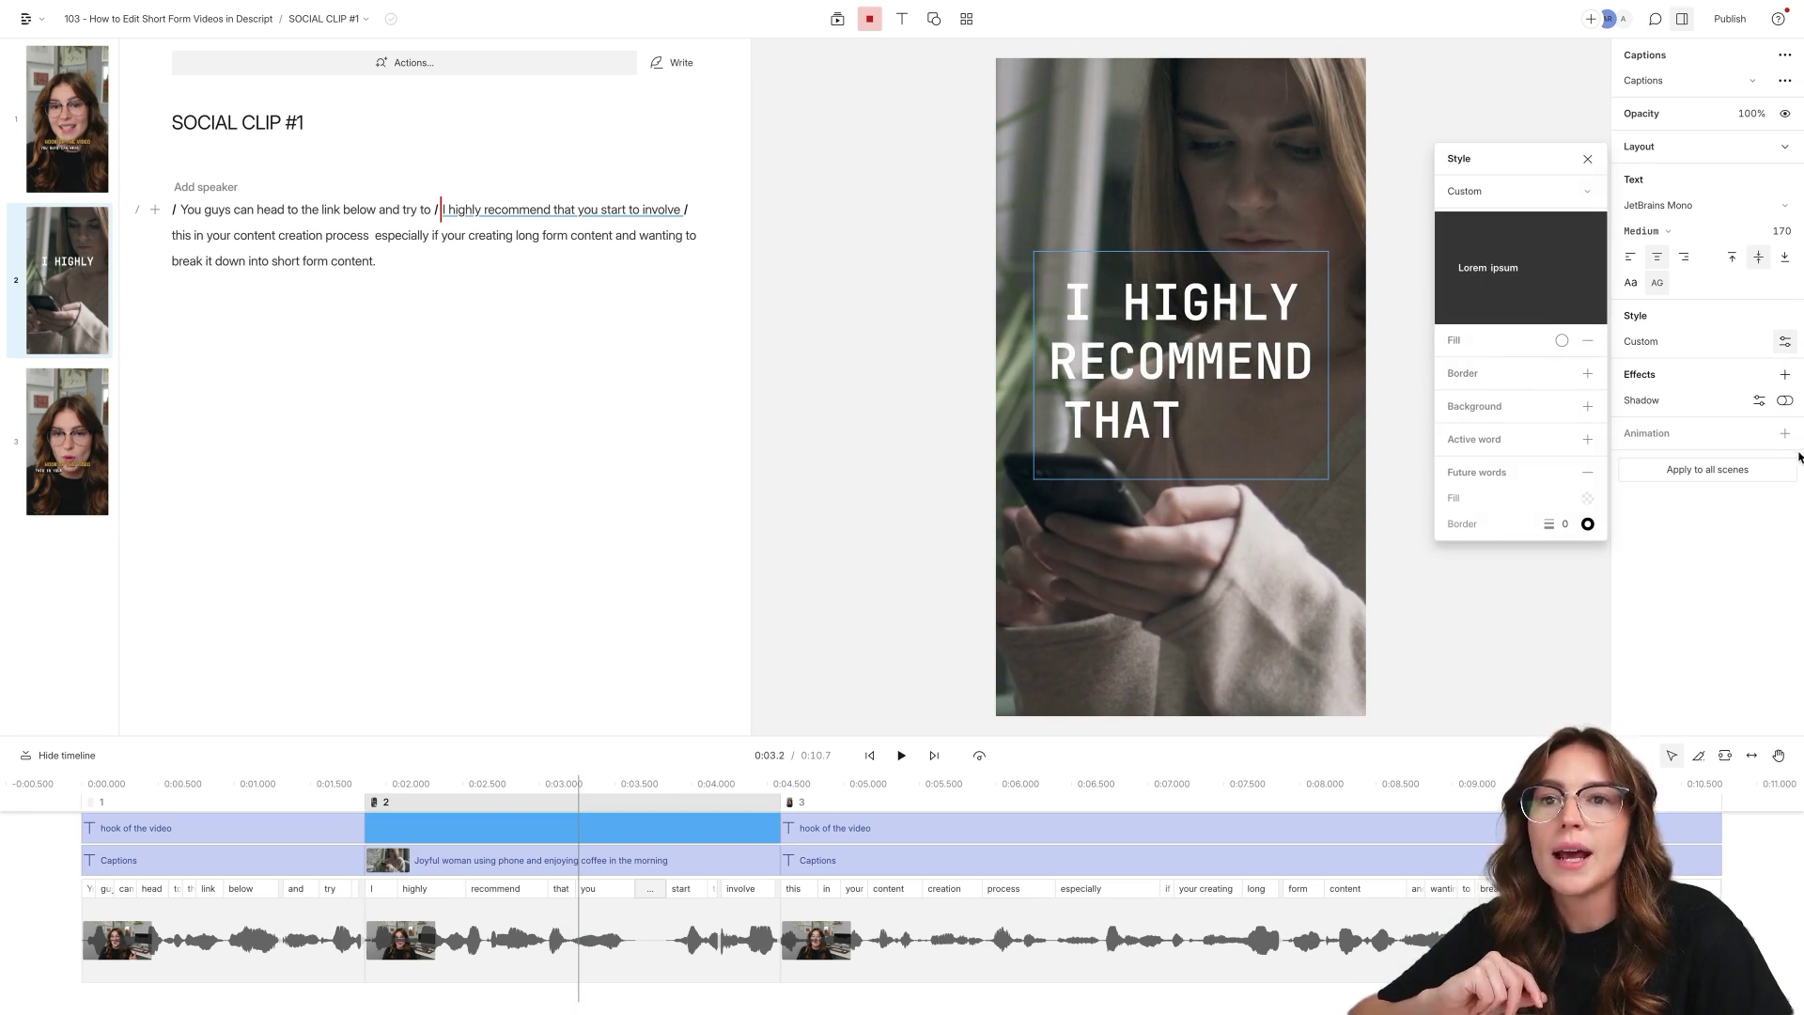
Turn the caption shadow back on and soften it with a blur of 45.
{"action": "left_click", "coordinate": [1757, 402]}
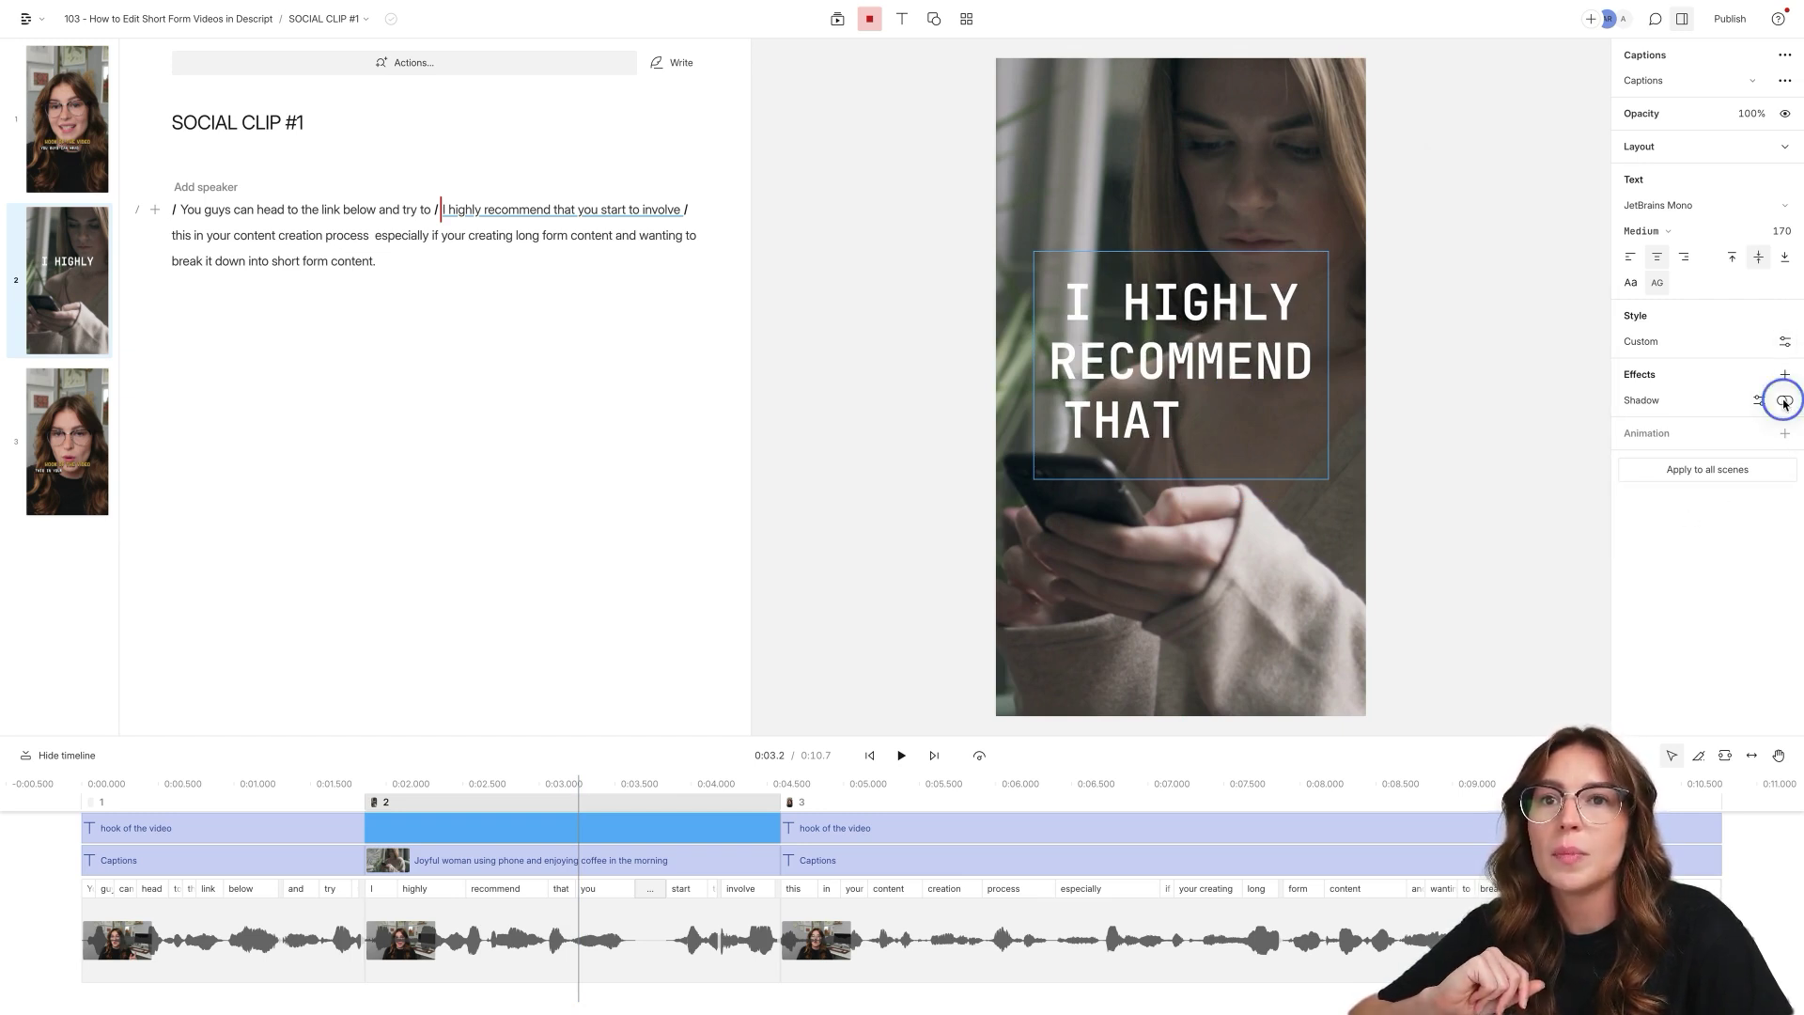
{"action": "left_click", "coordinate": [1785, 402]}
{"action": "left_click", "coordinate": [1757, 401]}
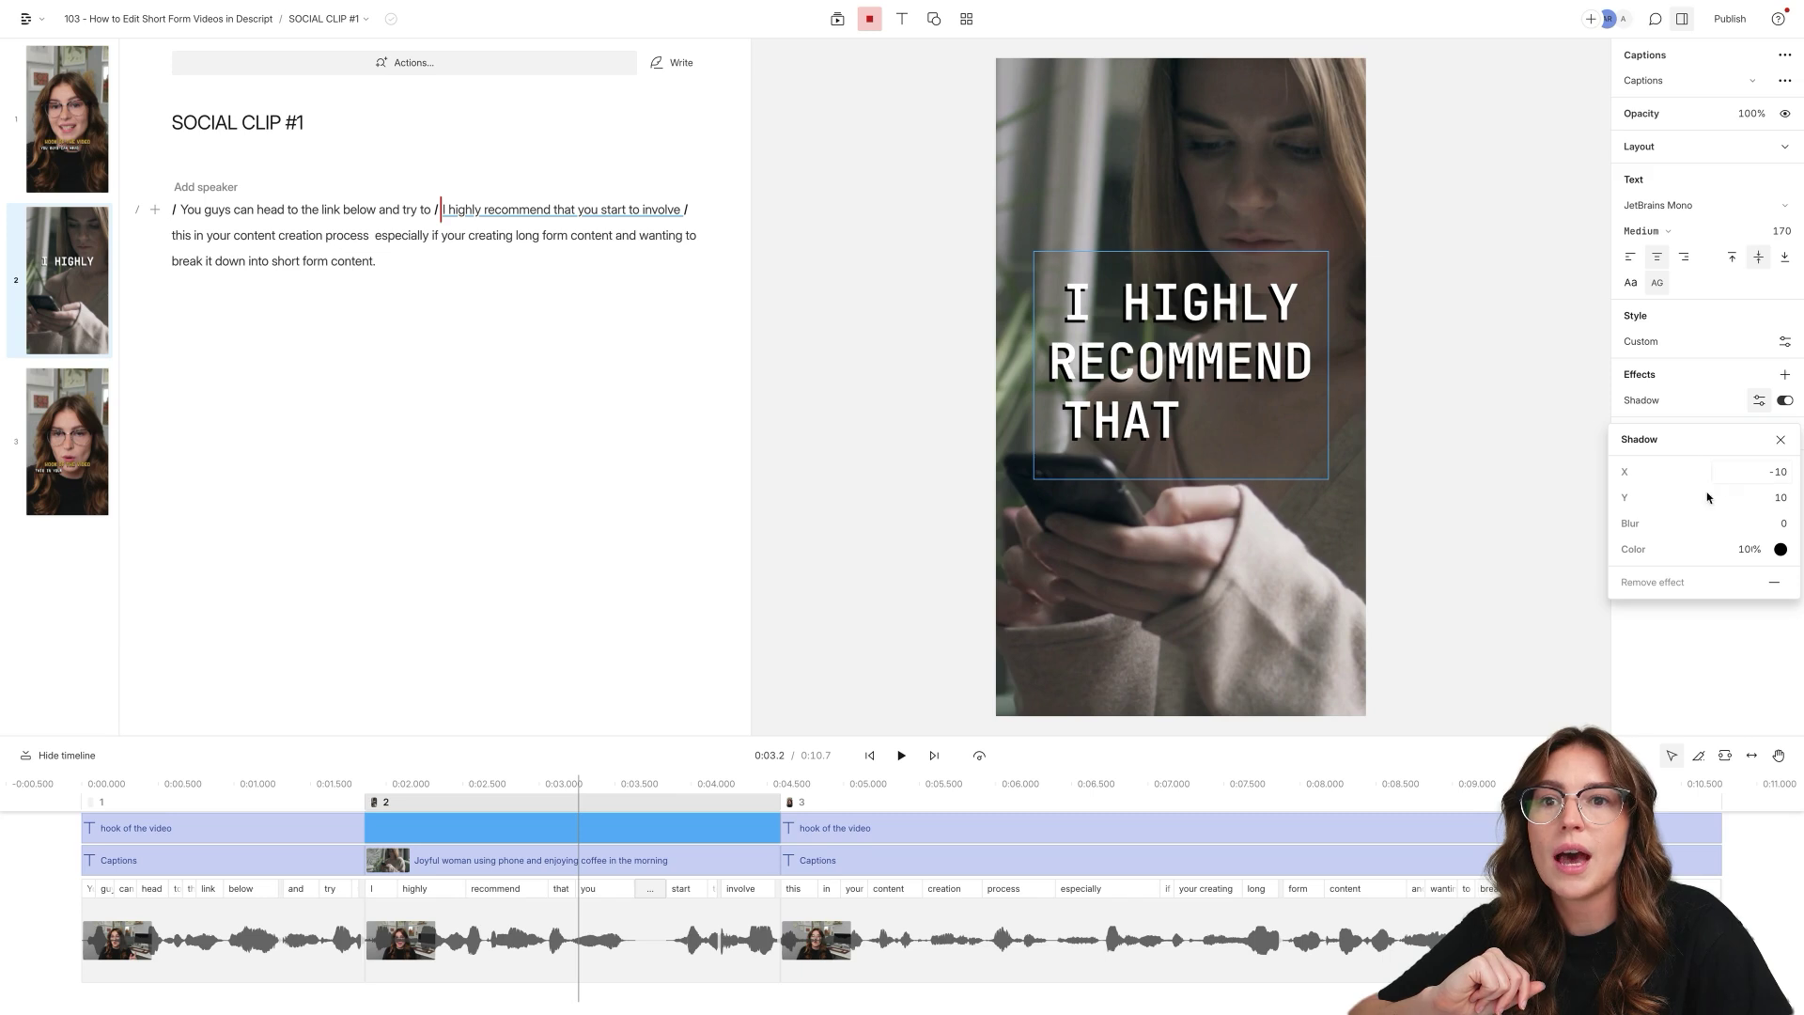
{"action": "left_click_drag", "start_coordinate": [1735, 528], "coordinate": [1748, 522]}
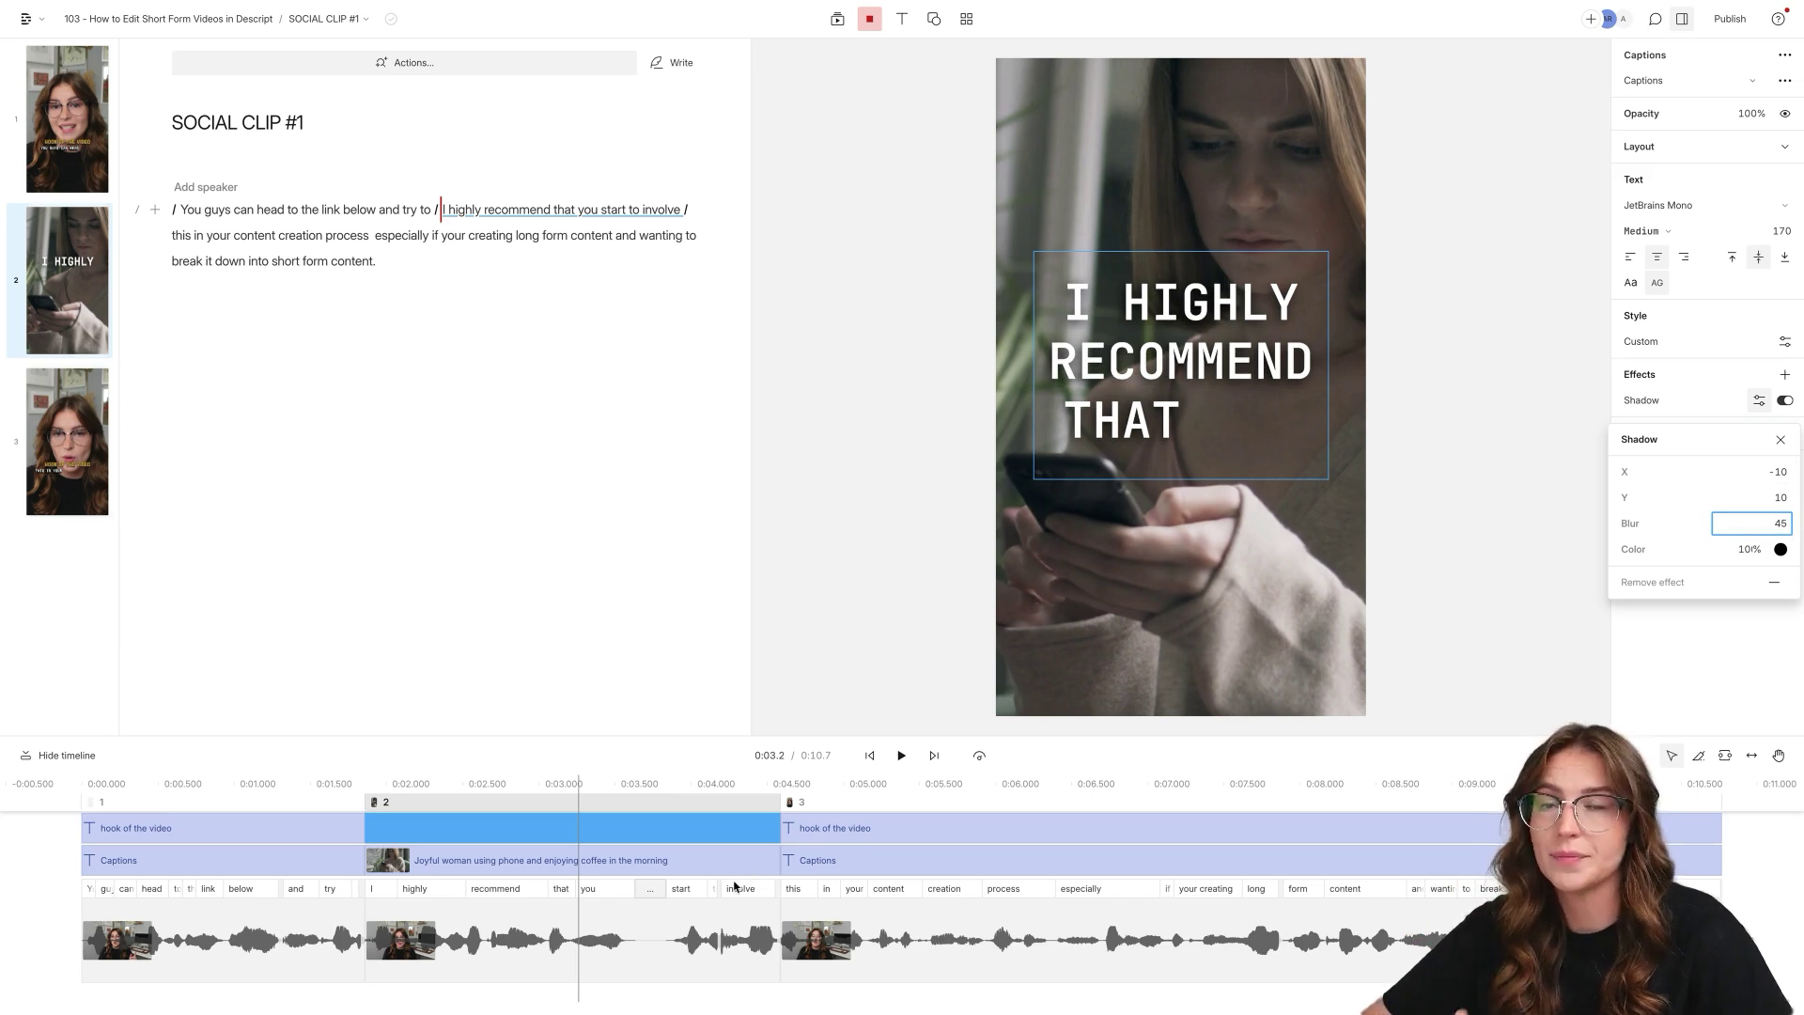
{"action": "left_click", "coordinate": [370, 230]}
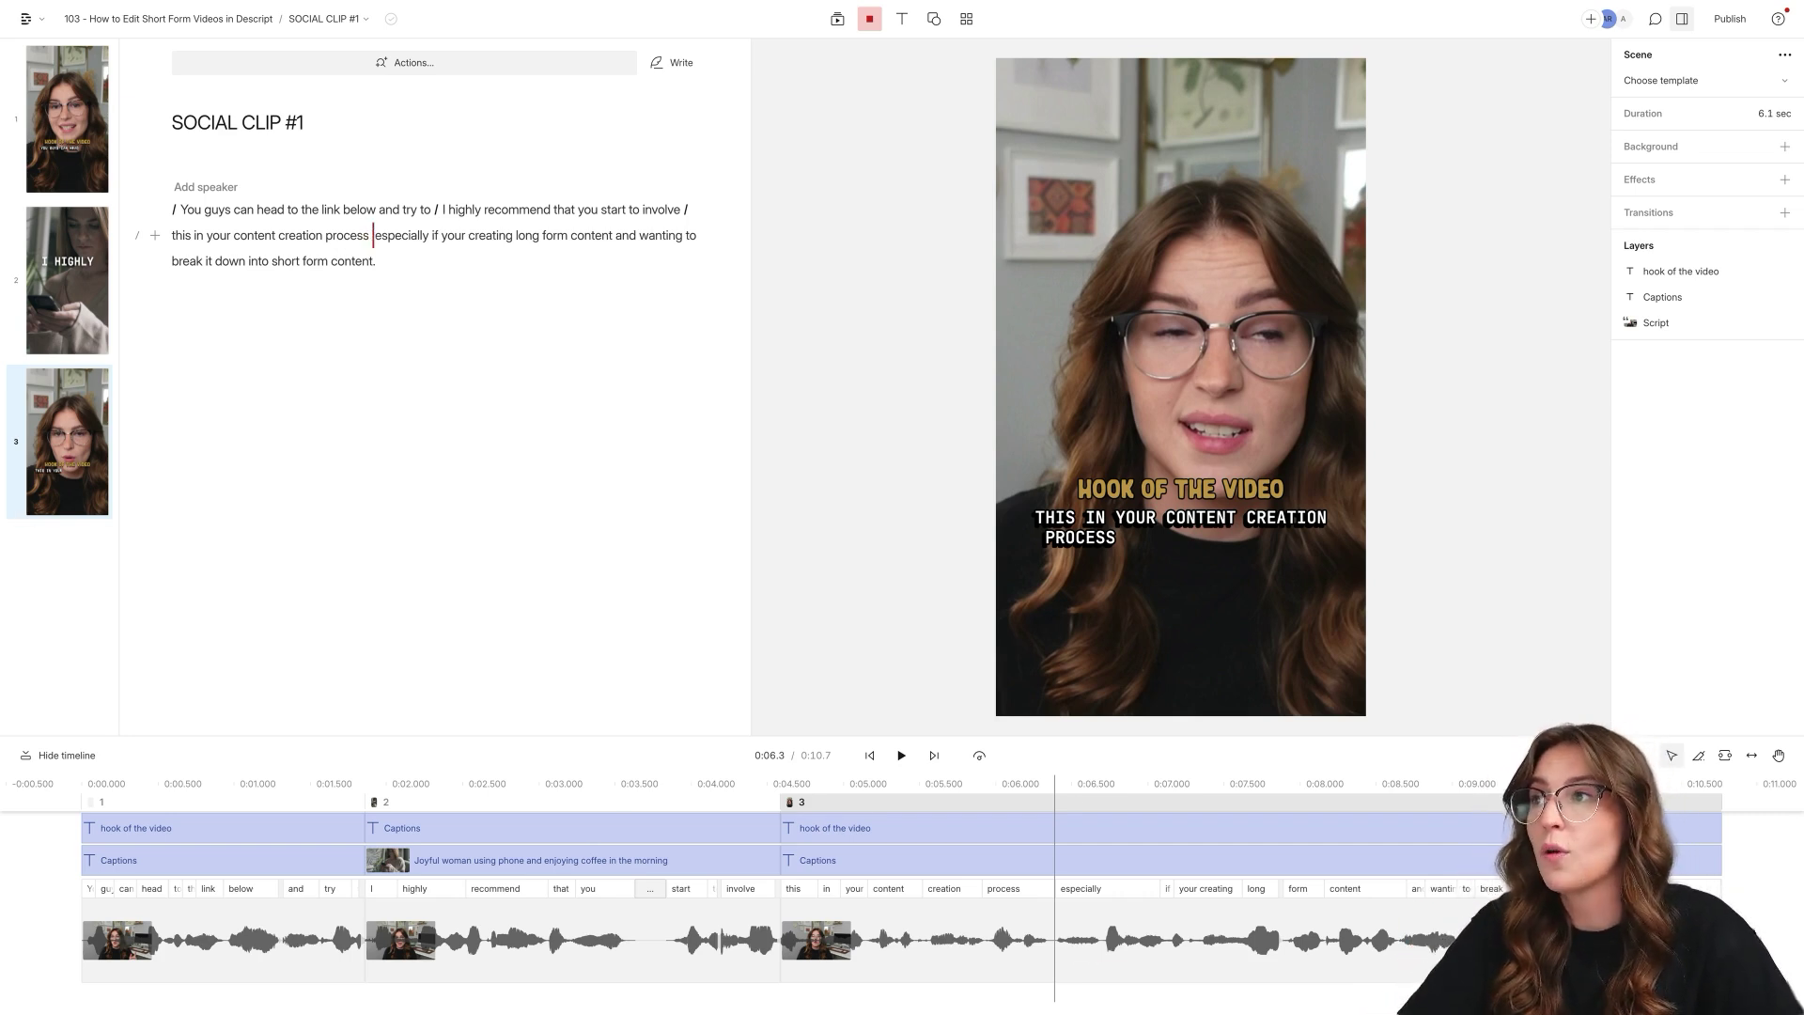
Insert scene breaks before 'especially' and before 'content', then bring up scene 4's animation presets.
{"action": "type", "text": "/"}
{"action": "left_click", "coordinate": [579, 236]}
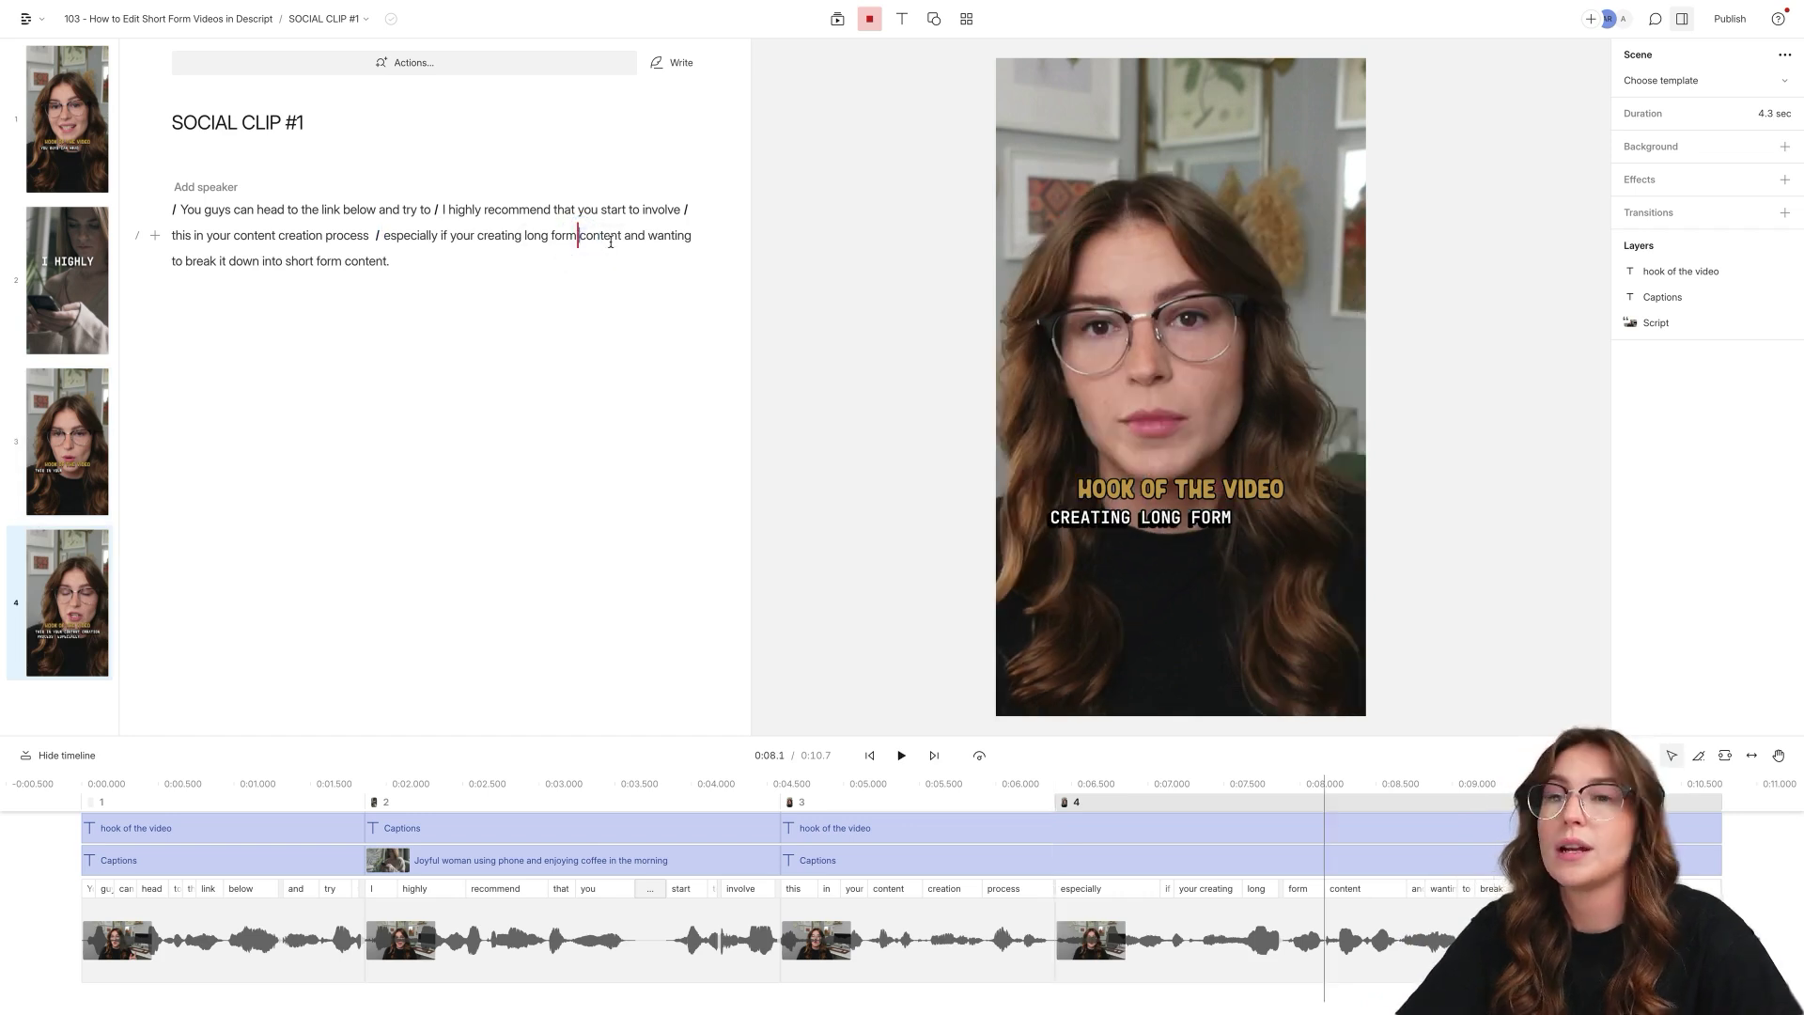
{"action": "type", "text": "/"}
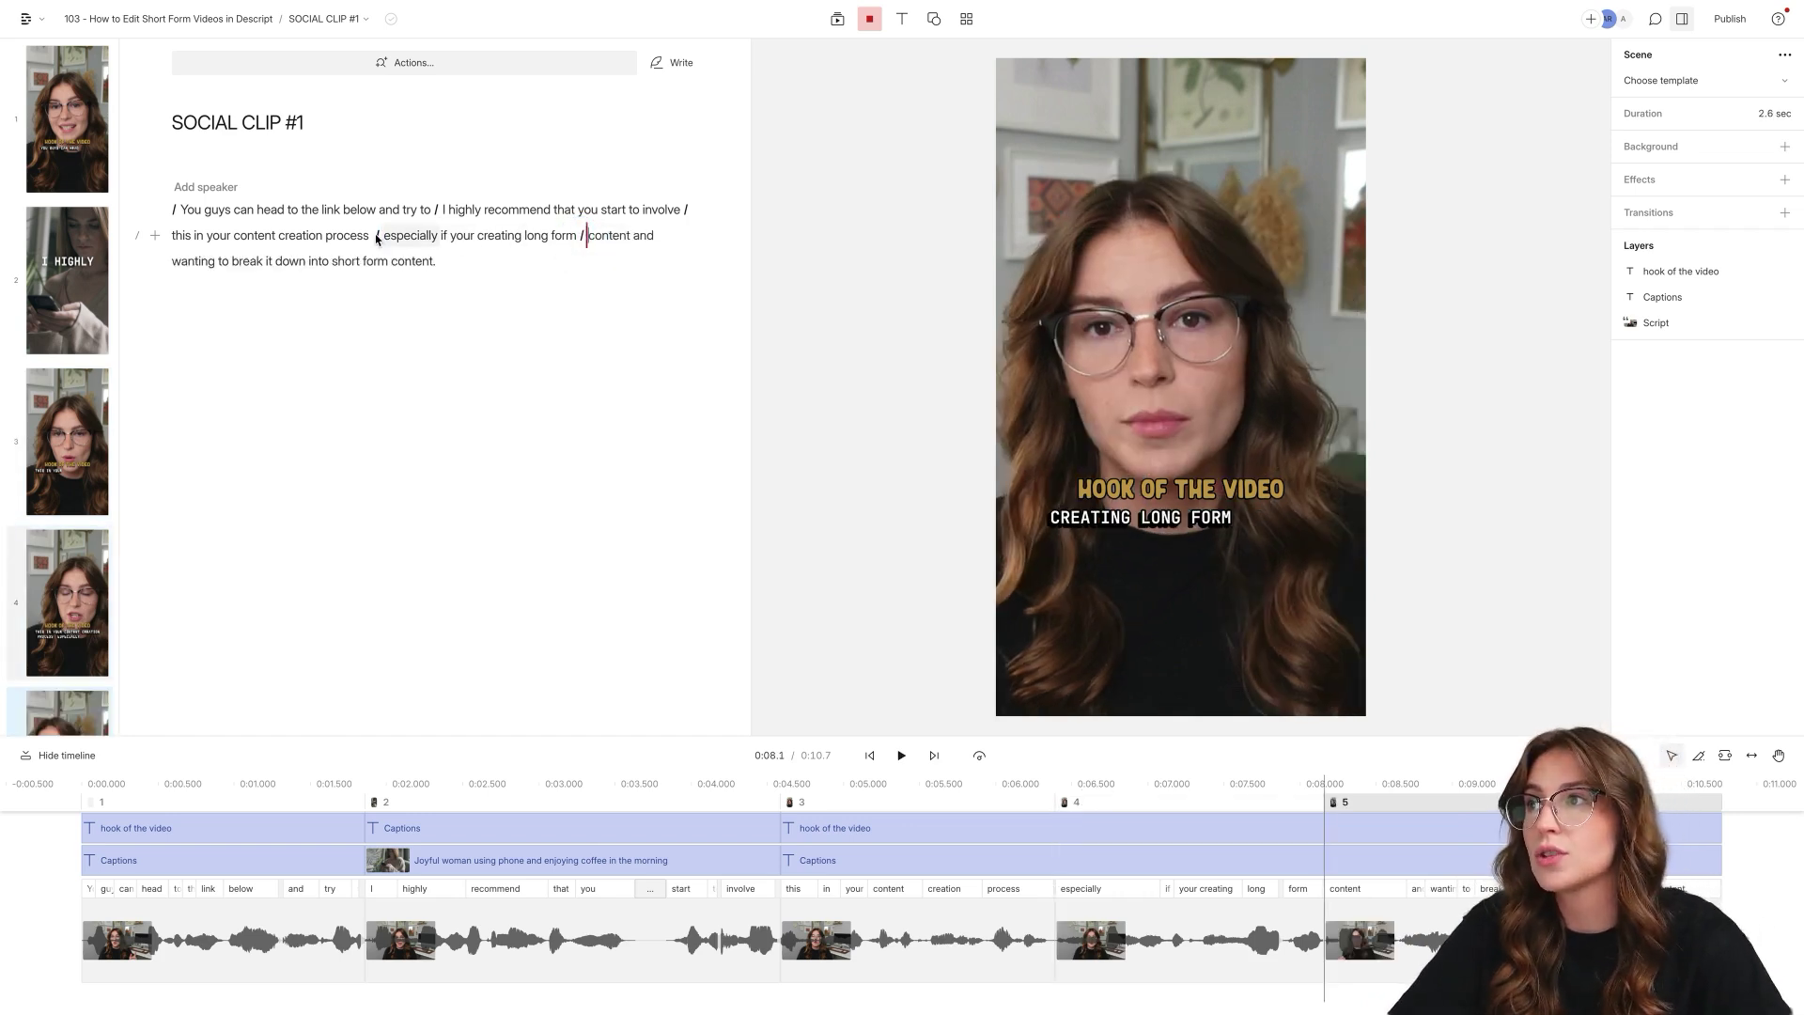
{"action": "left_click", "coordinate": [384, 236]}
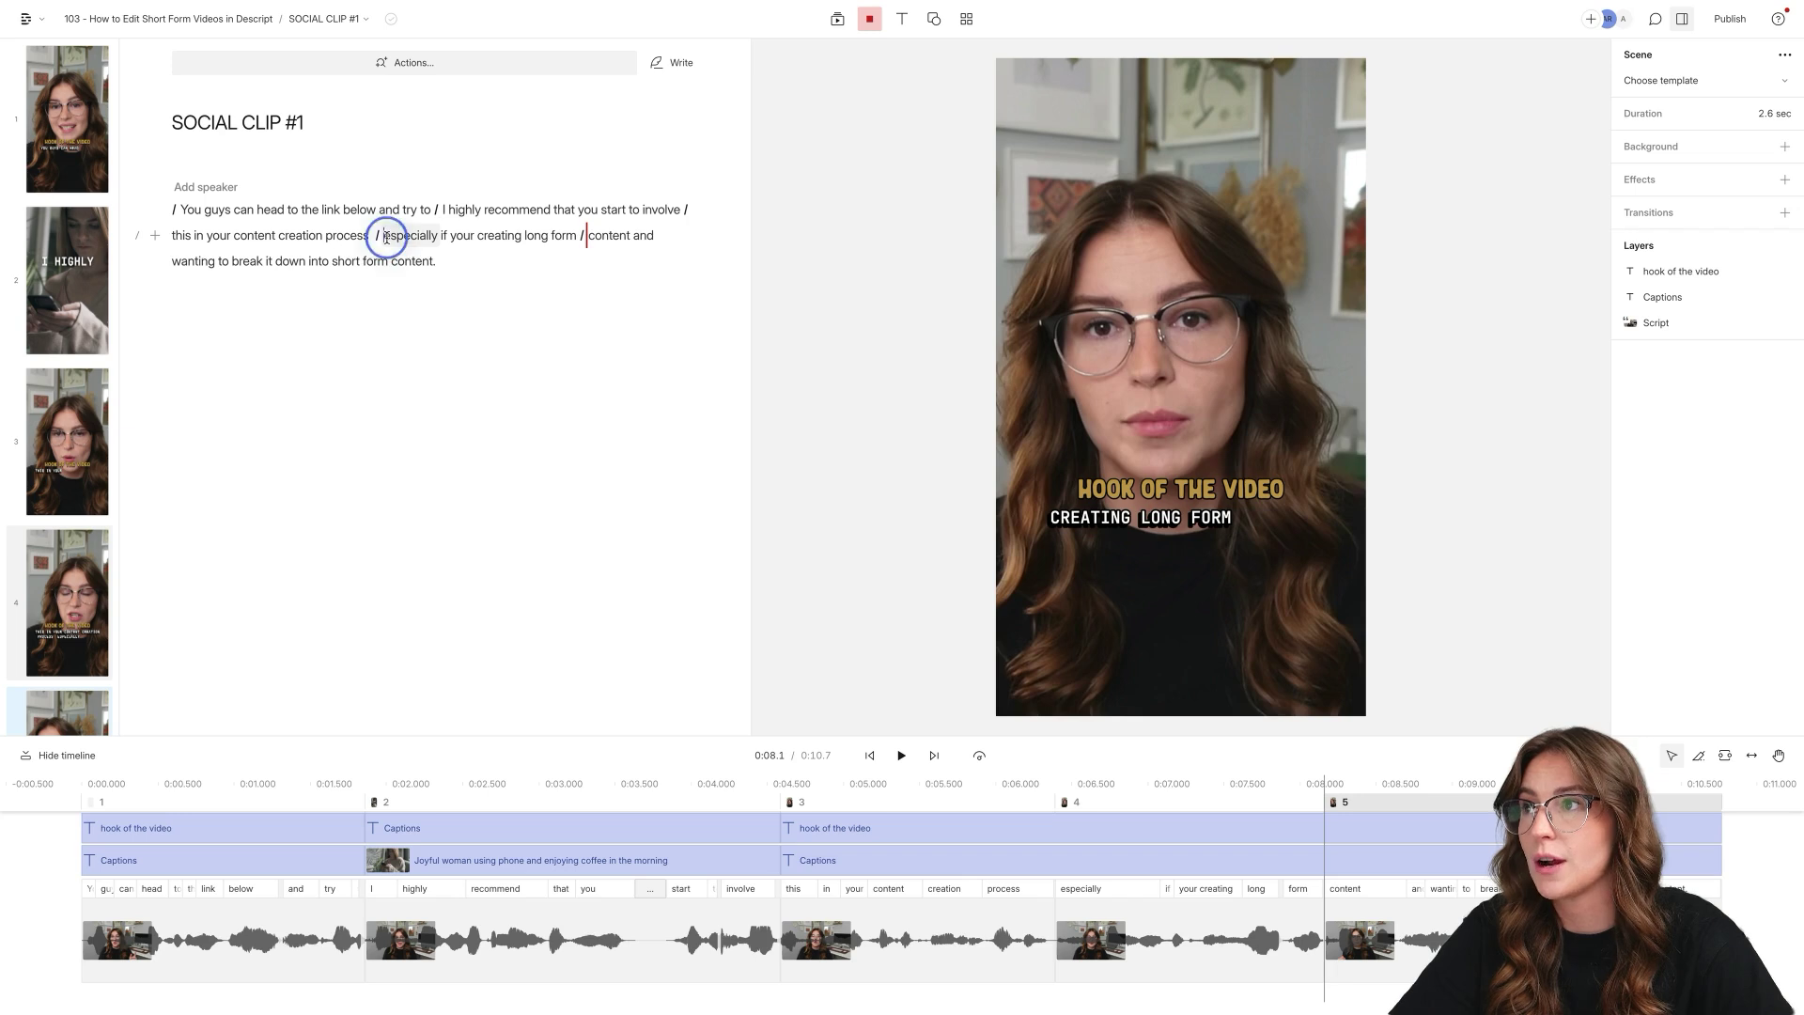
{"action": "left_click", "coordinate": [1104, 941]}
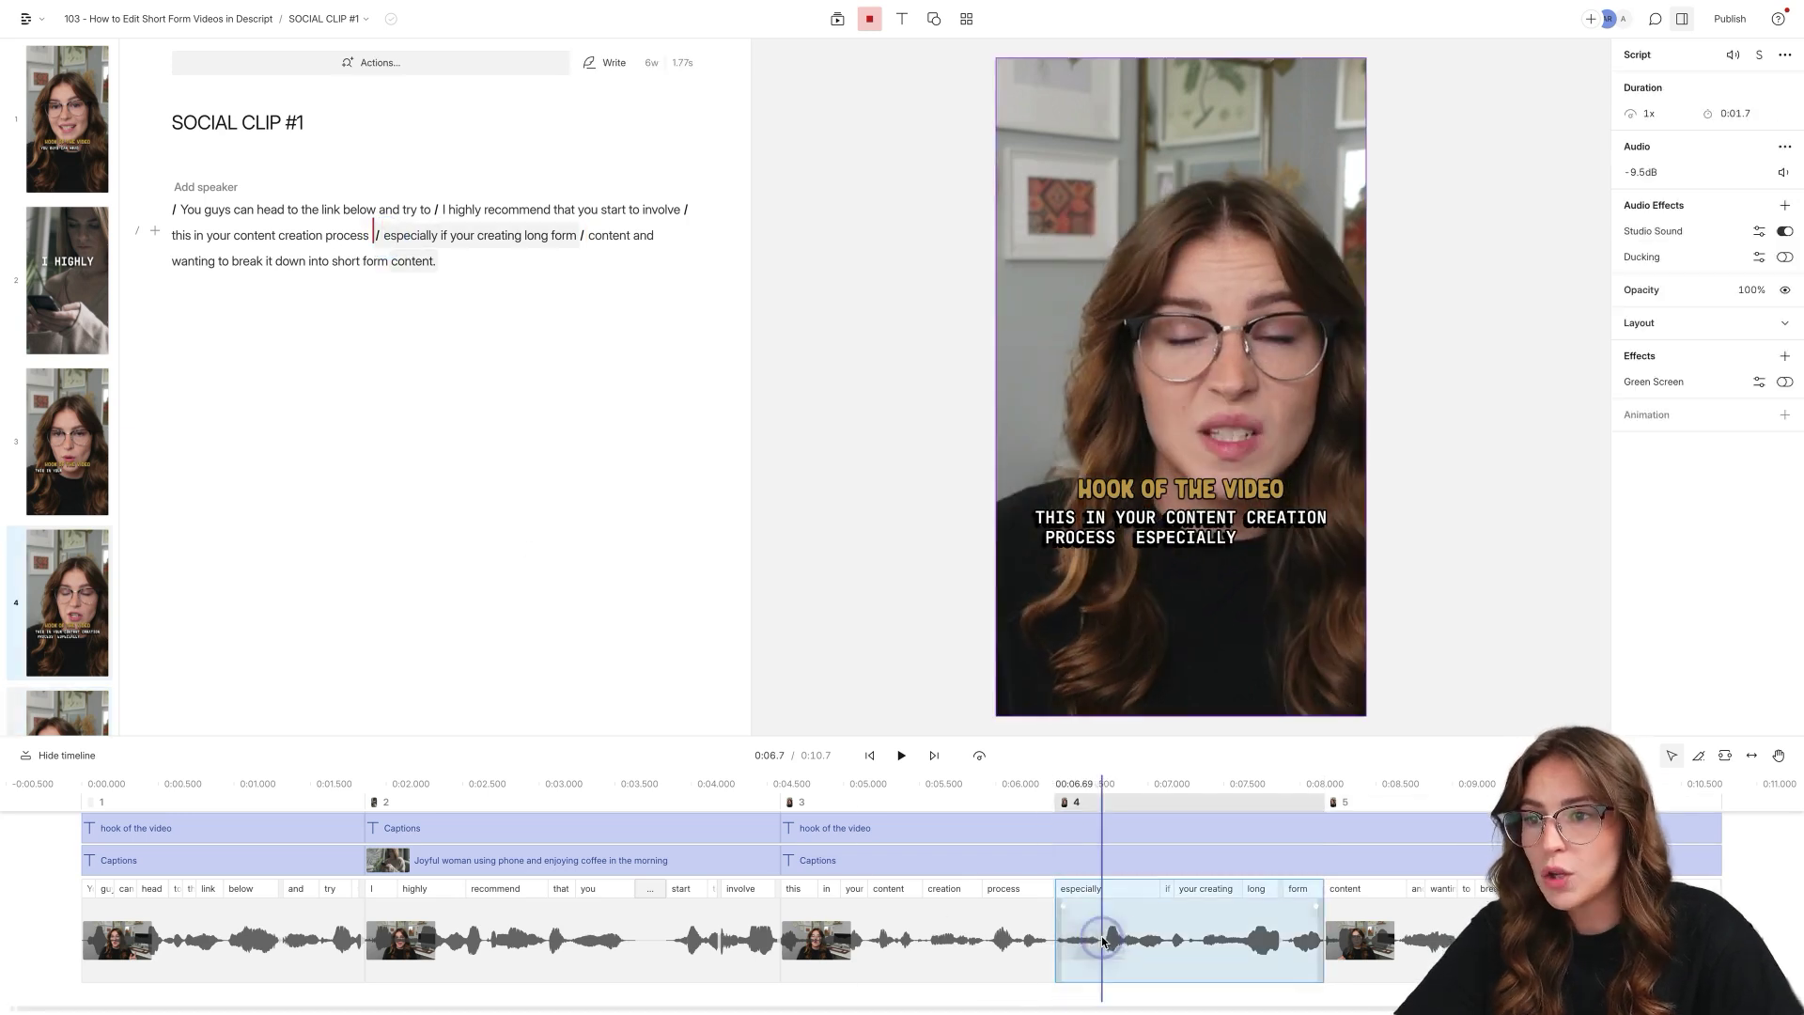
{"action": "left_click", "coordinate": [1783, 416]}
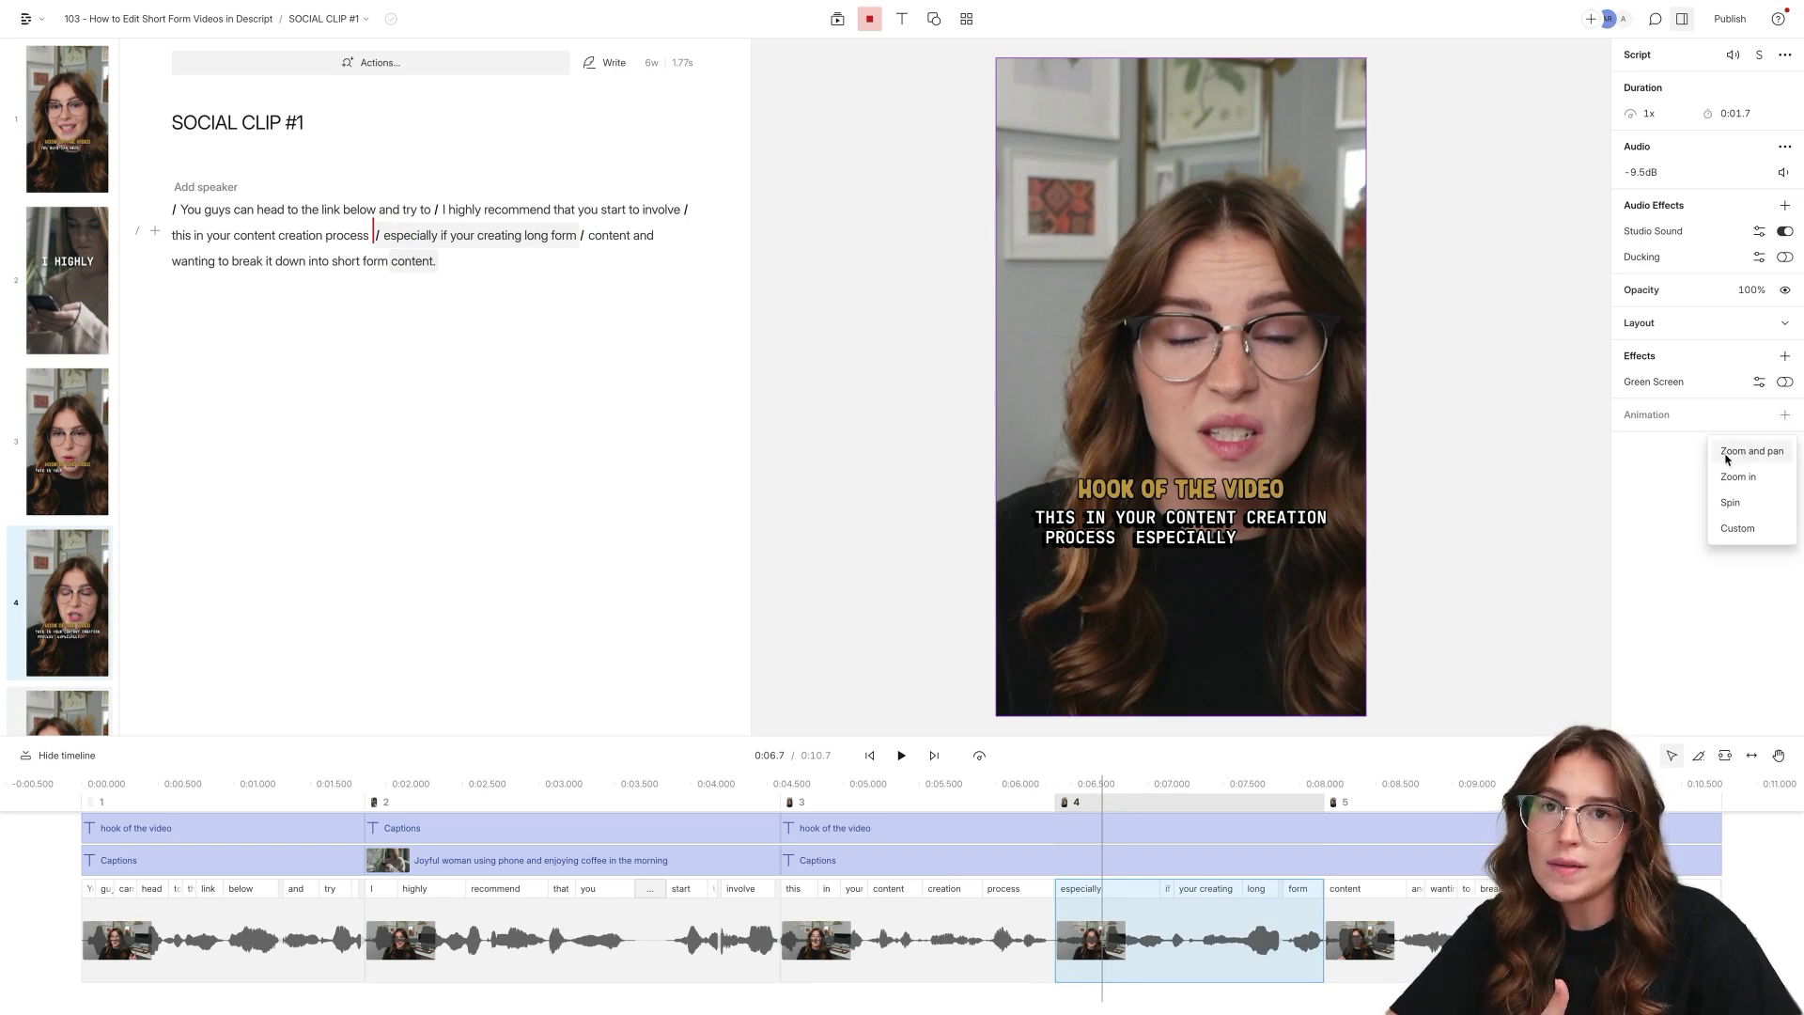
Add a custom animation to scene 4, widen the end keyframe to 1257, and shift both keyframes earlier.
{"action": "left_click", "coordinate": [1736, 529]}
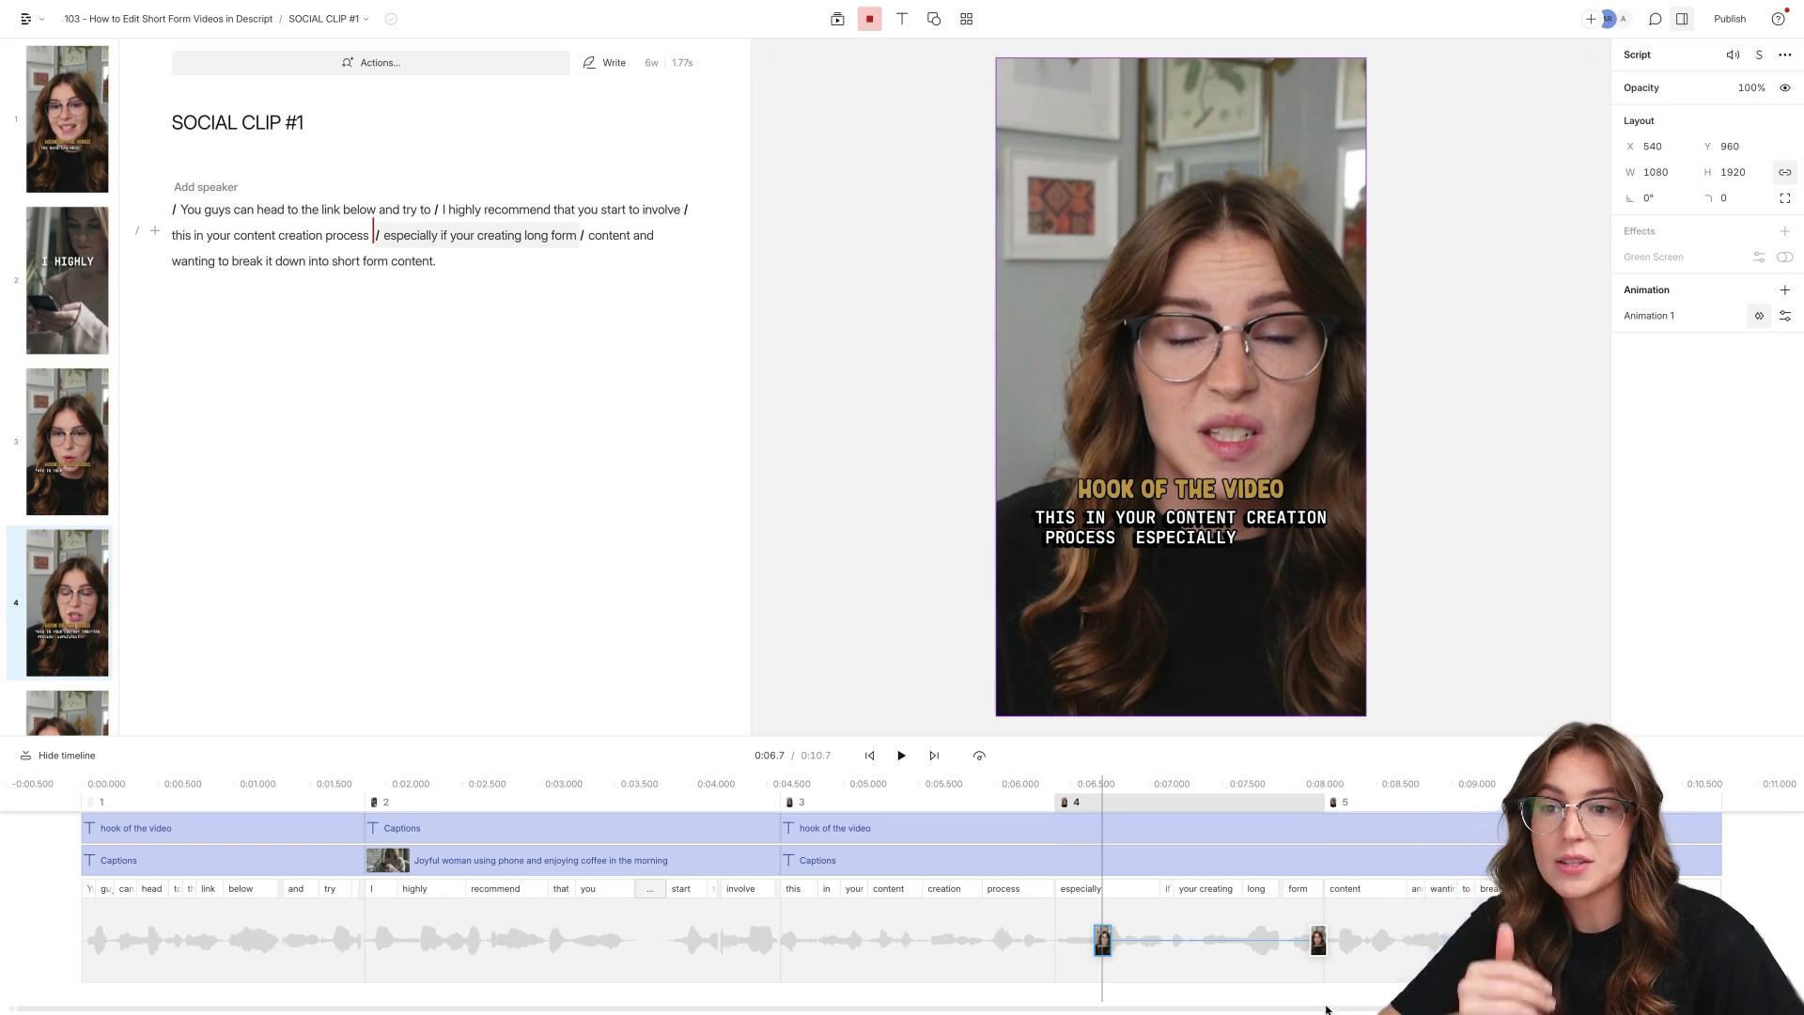
{"action": "left_click", "coordinate": [1320, 944]}
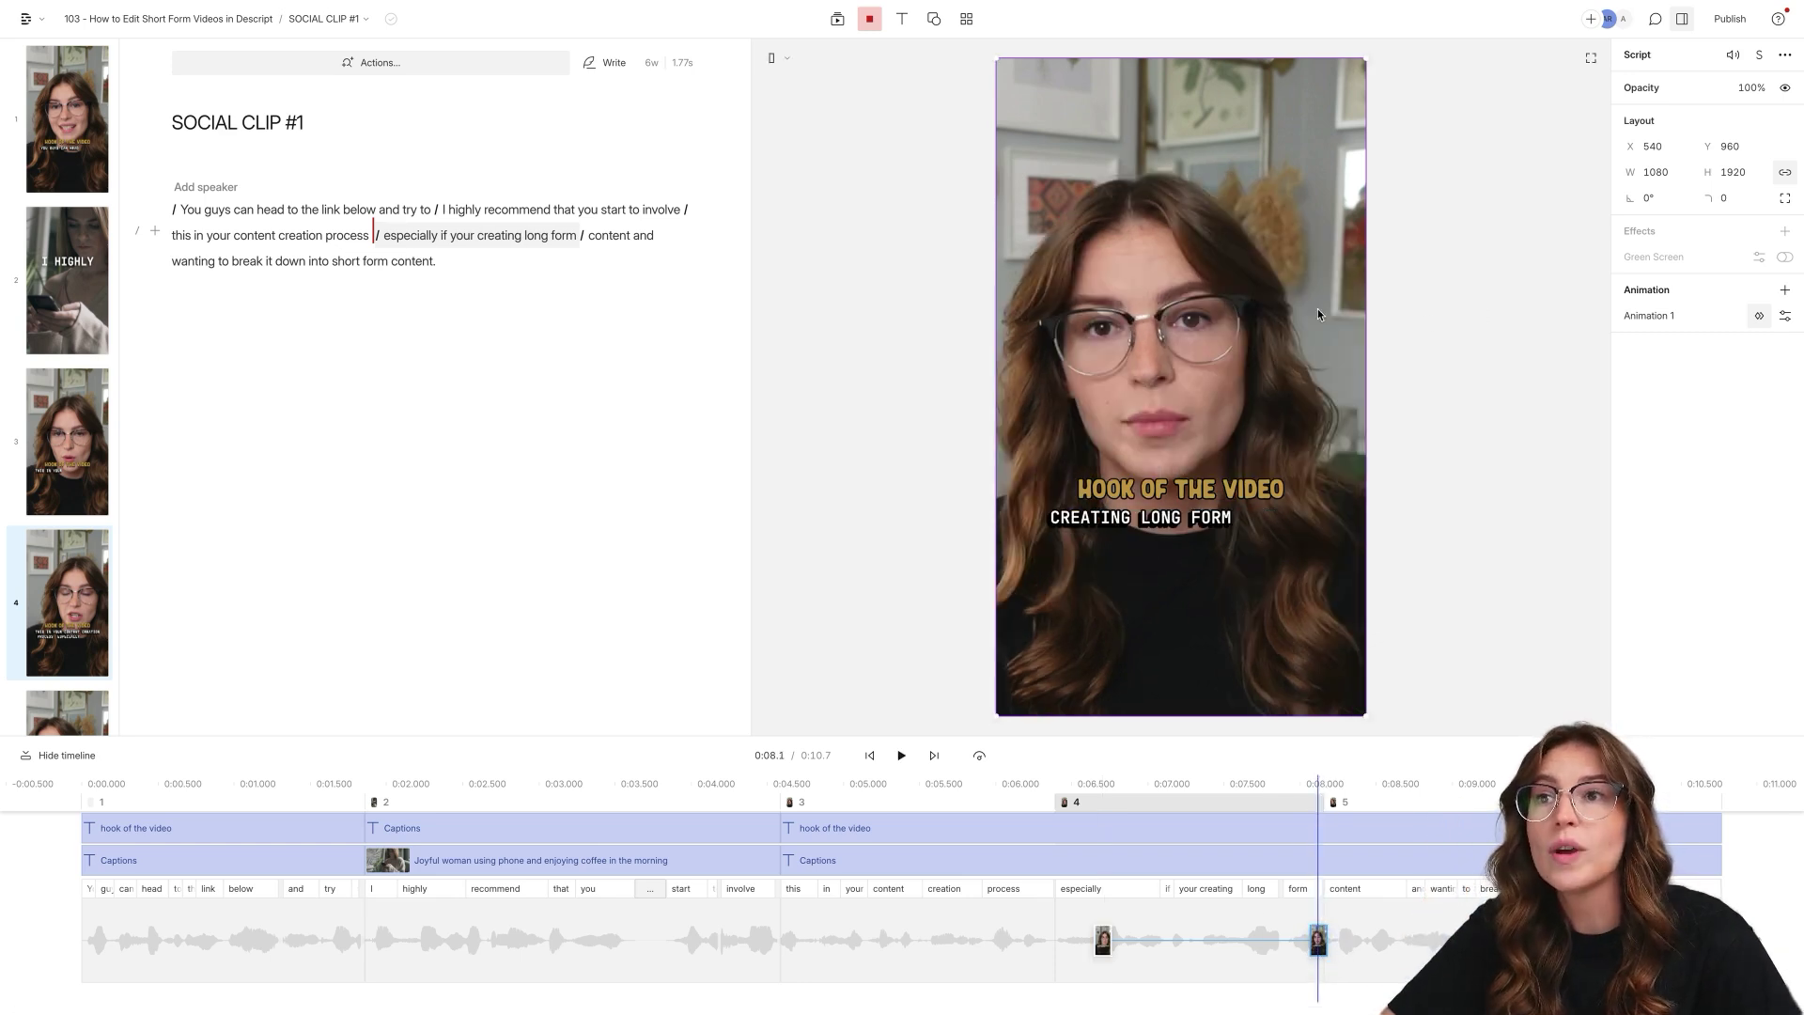
{"action": "left_click_drag", "start_coordinate": [1657, 173], "coordinate": [1653, 172]}
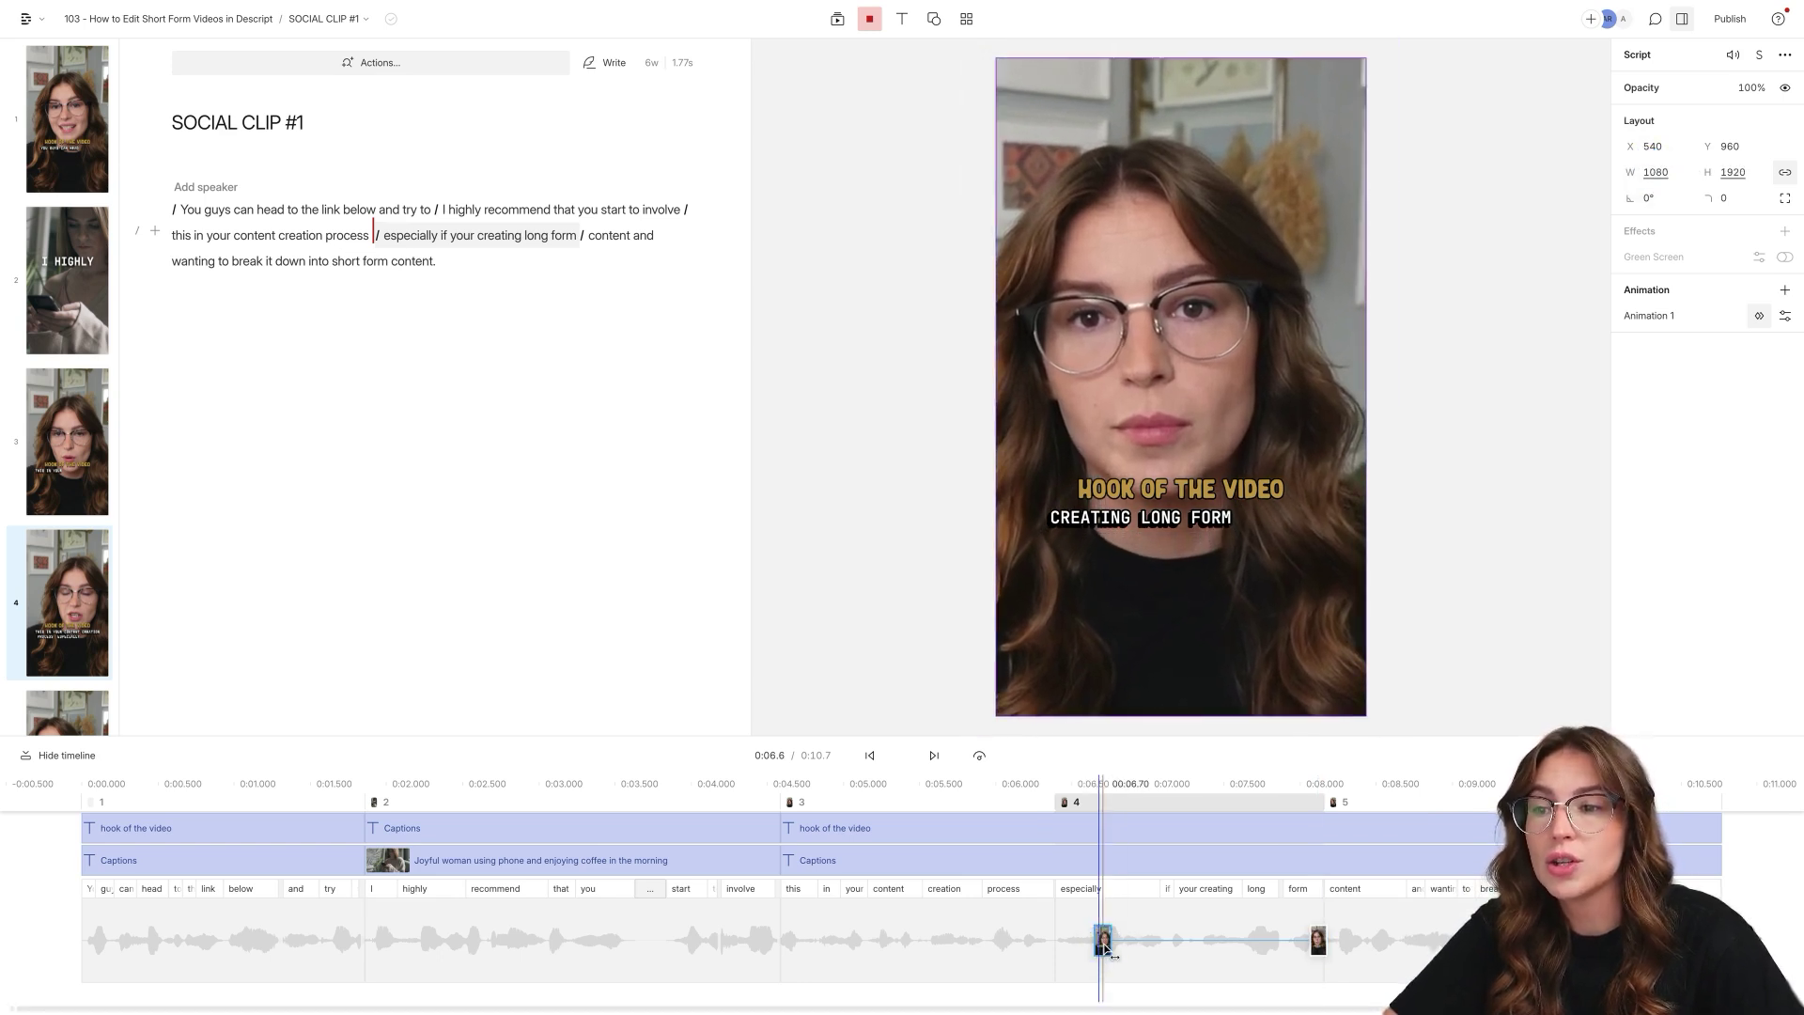
{"action": "left_click_drag", "start_coordinate": [1105, 945], "coordinate": [1054, 949]}
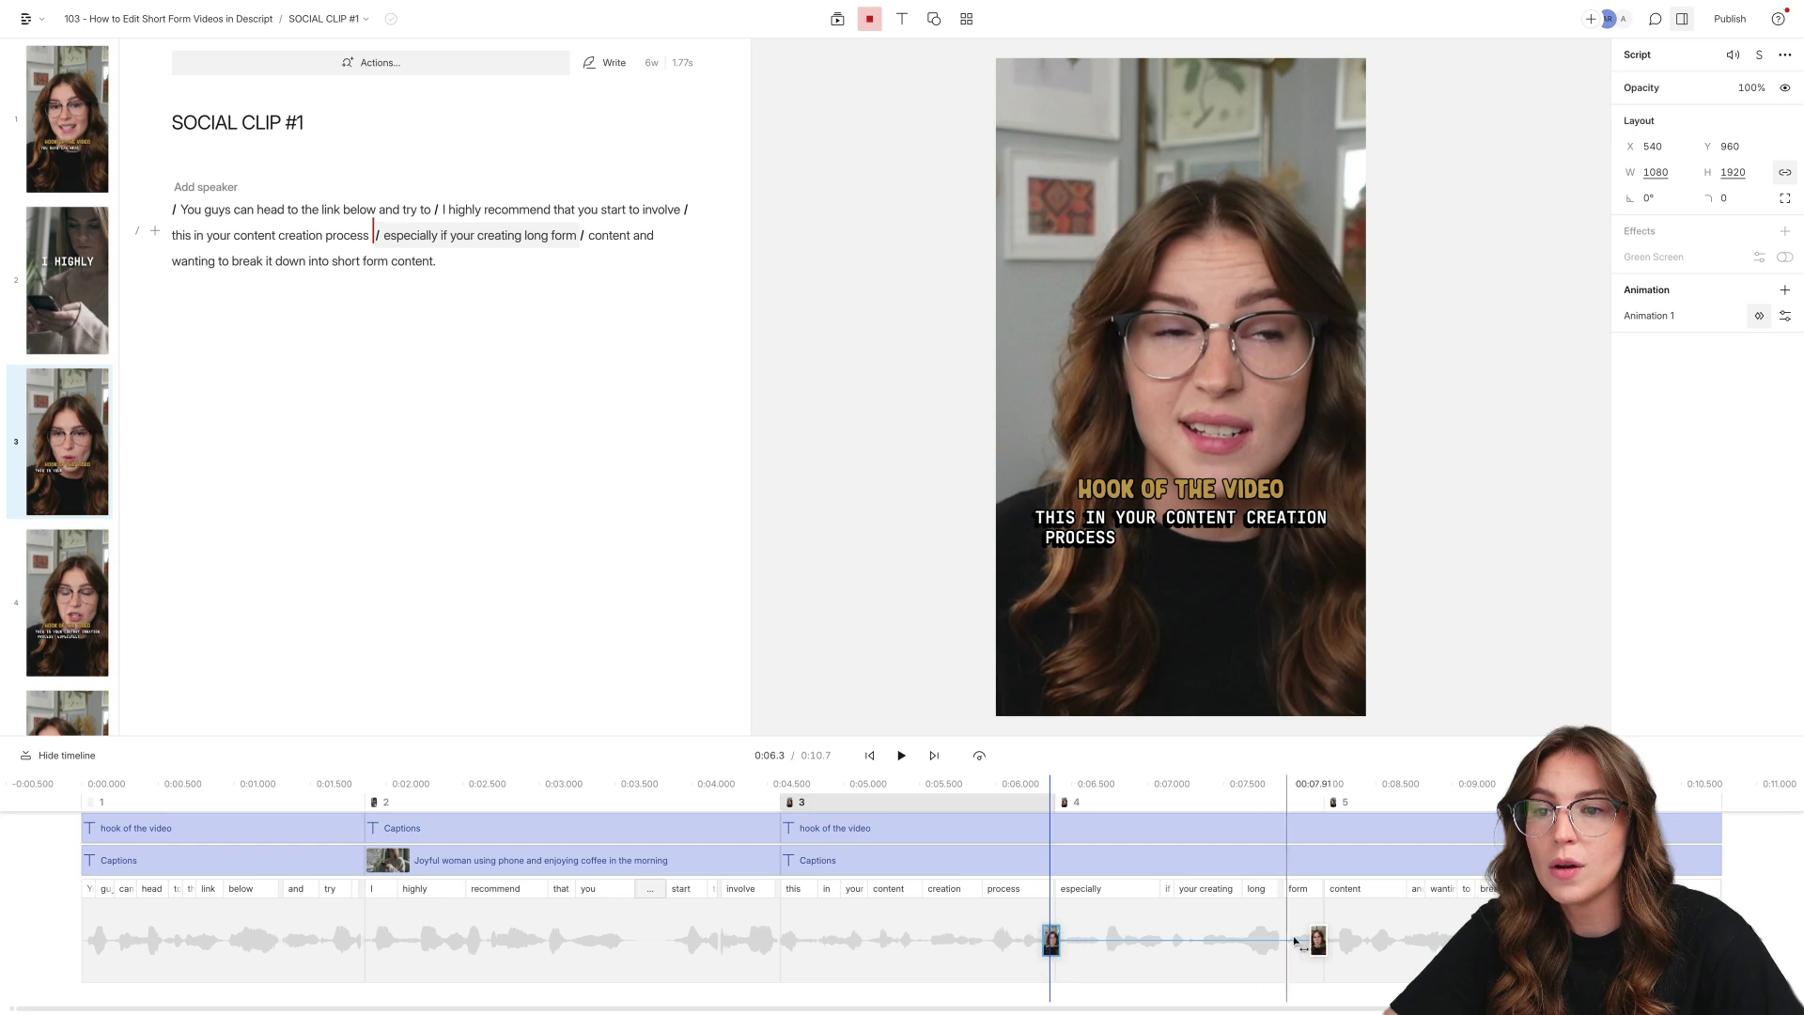
{"action": "left_click_drag", "start_coordinate": [1313, 942], "coordinate": [1082, 943]}
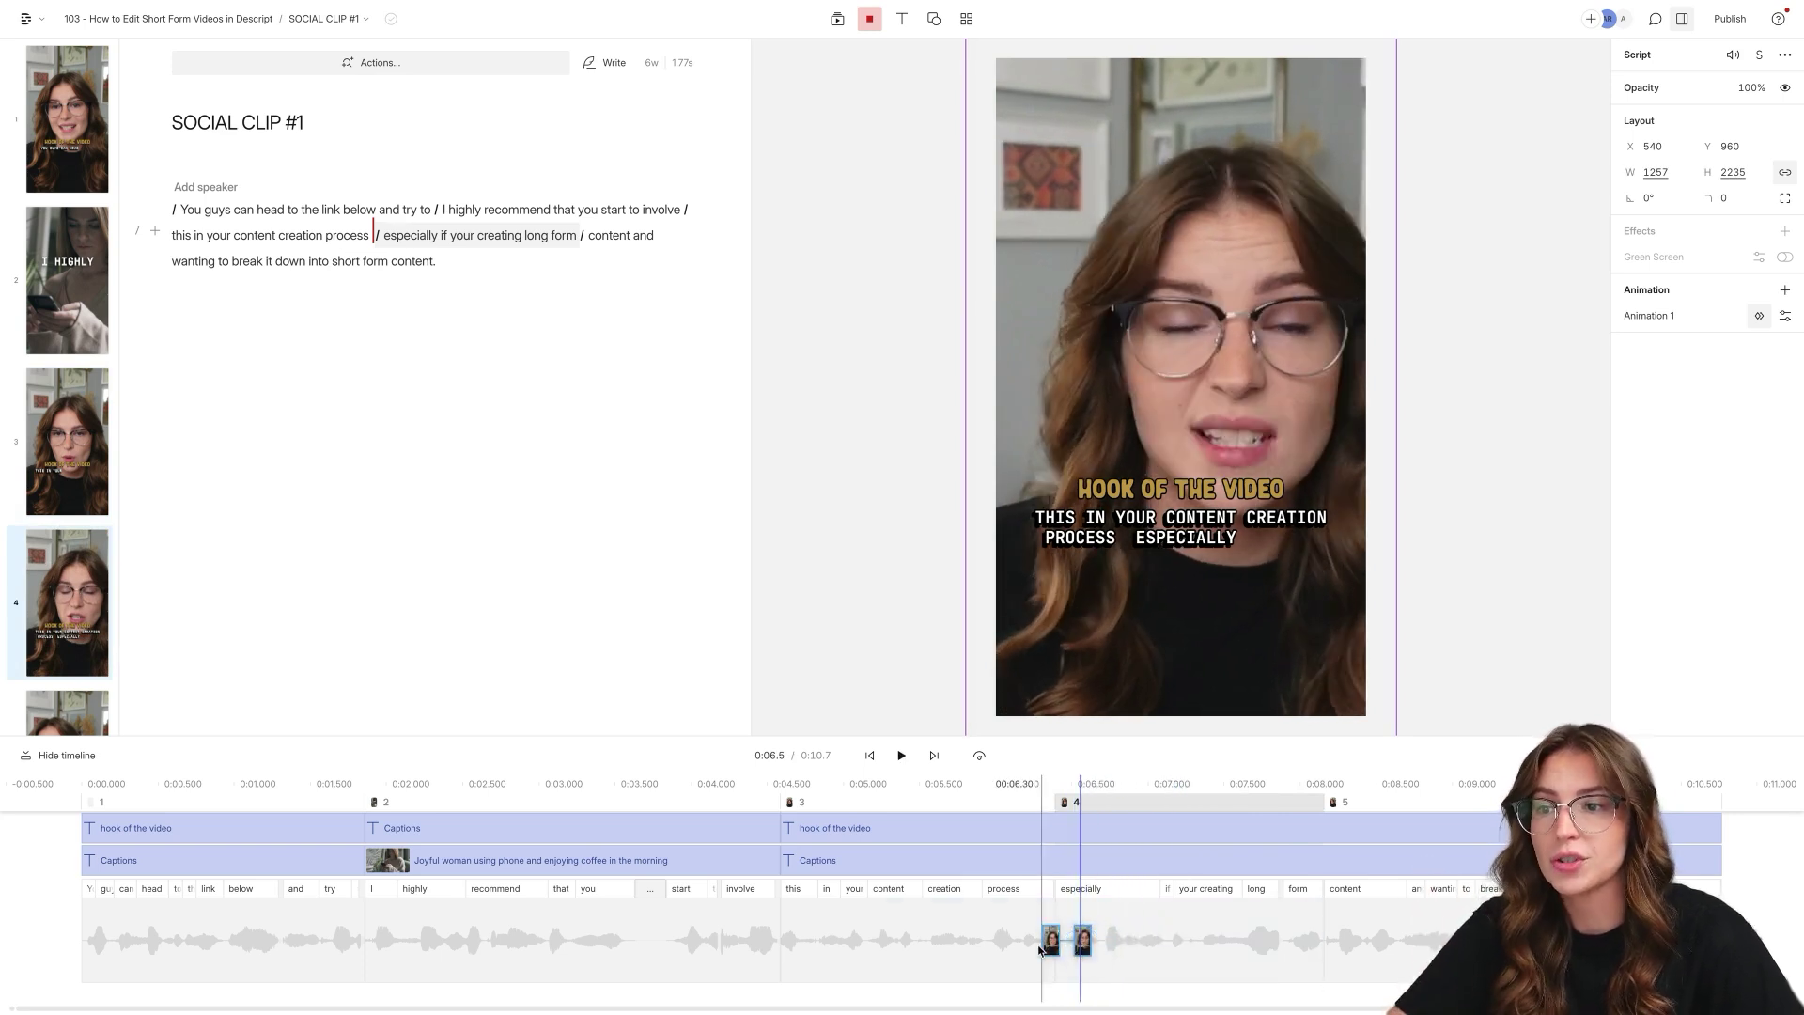
Preview the zoom, move the end keyframe later in scene 4, and replay to confirm.
{"action": "left_click", "coordinate": [1039, 951]}
{"action": "key", "text": "space"}
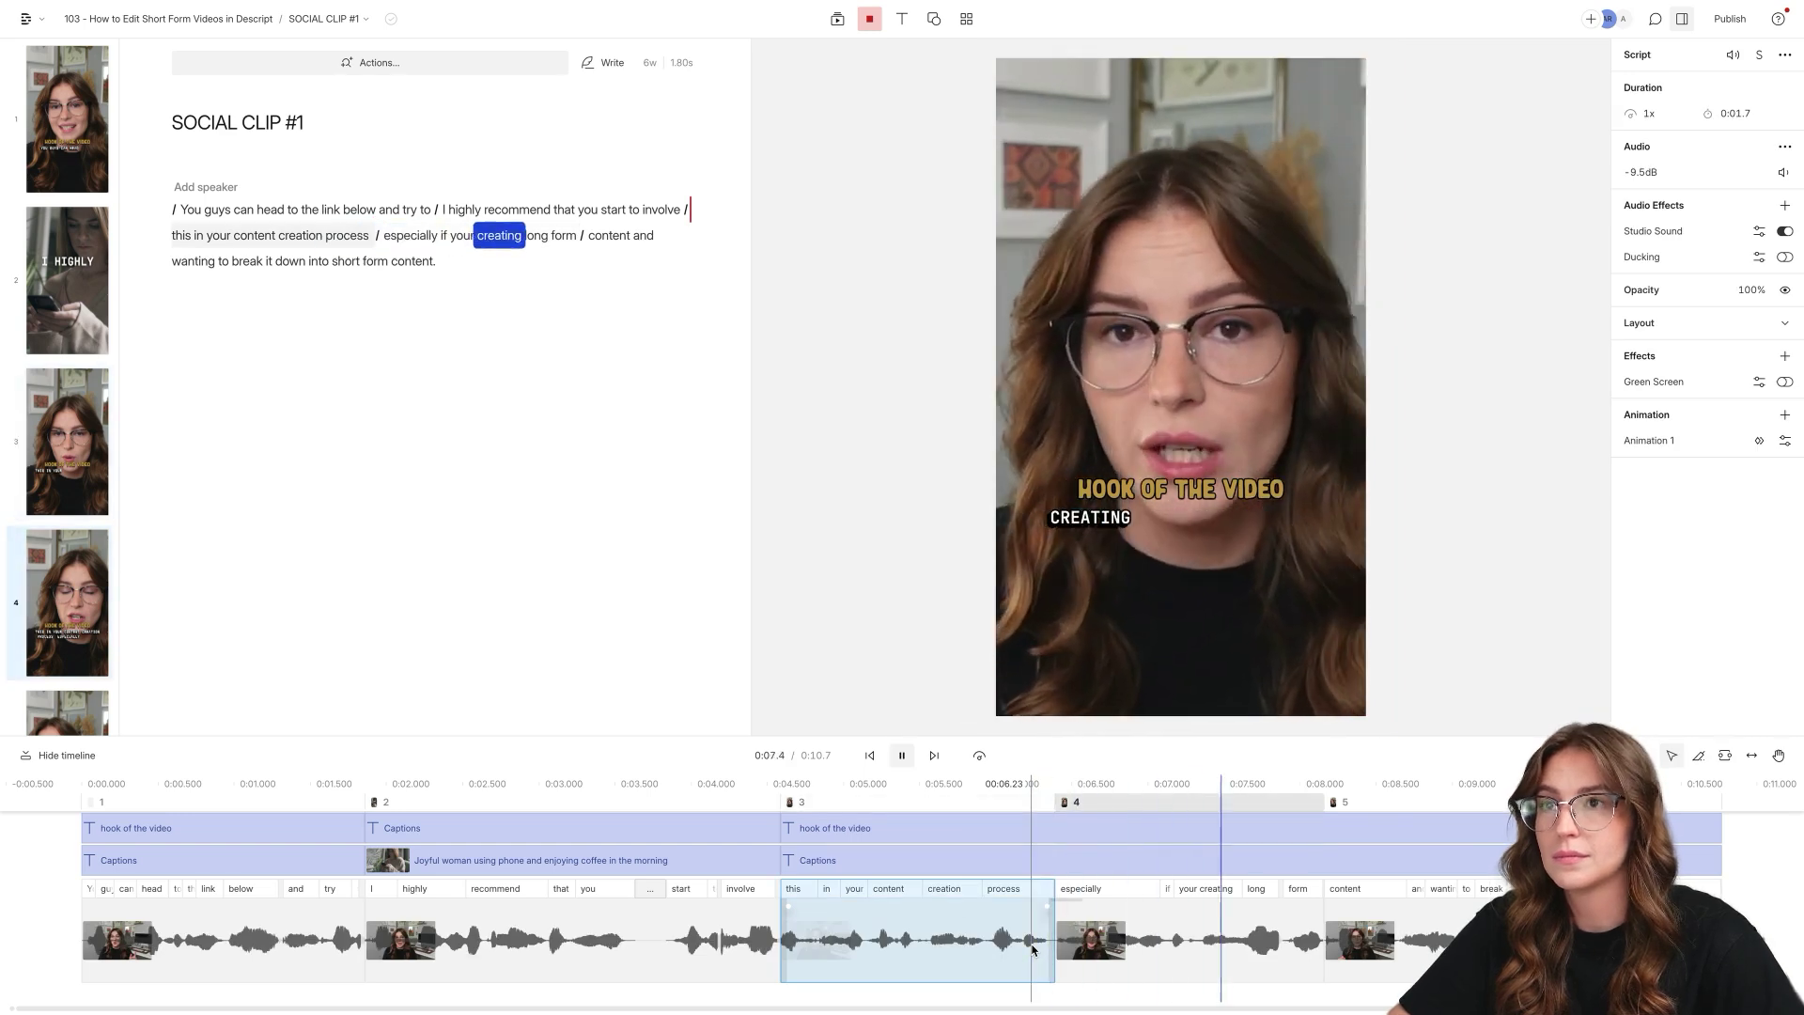
{"action": "left_click", "coordinate": [1101, 943]}
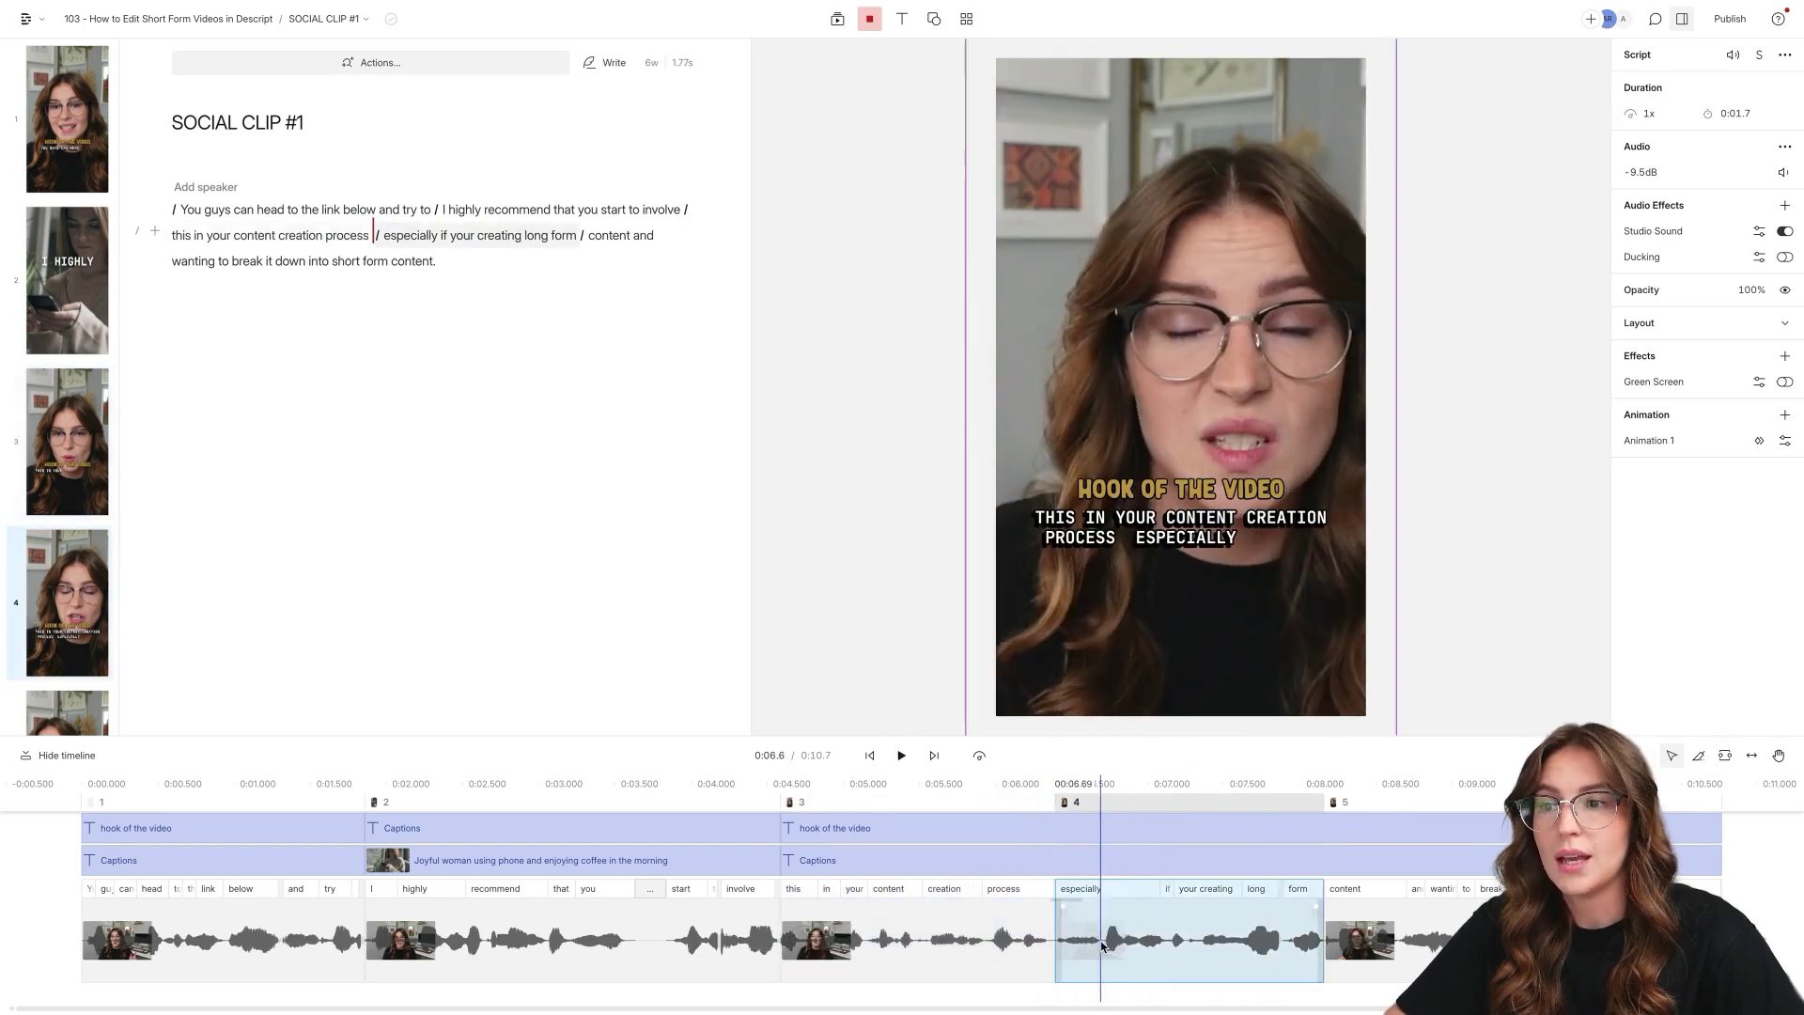
{"action": "left_click", "coordinate": [1759, 442]}
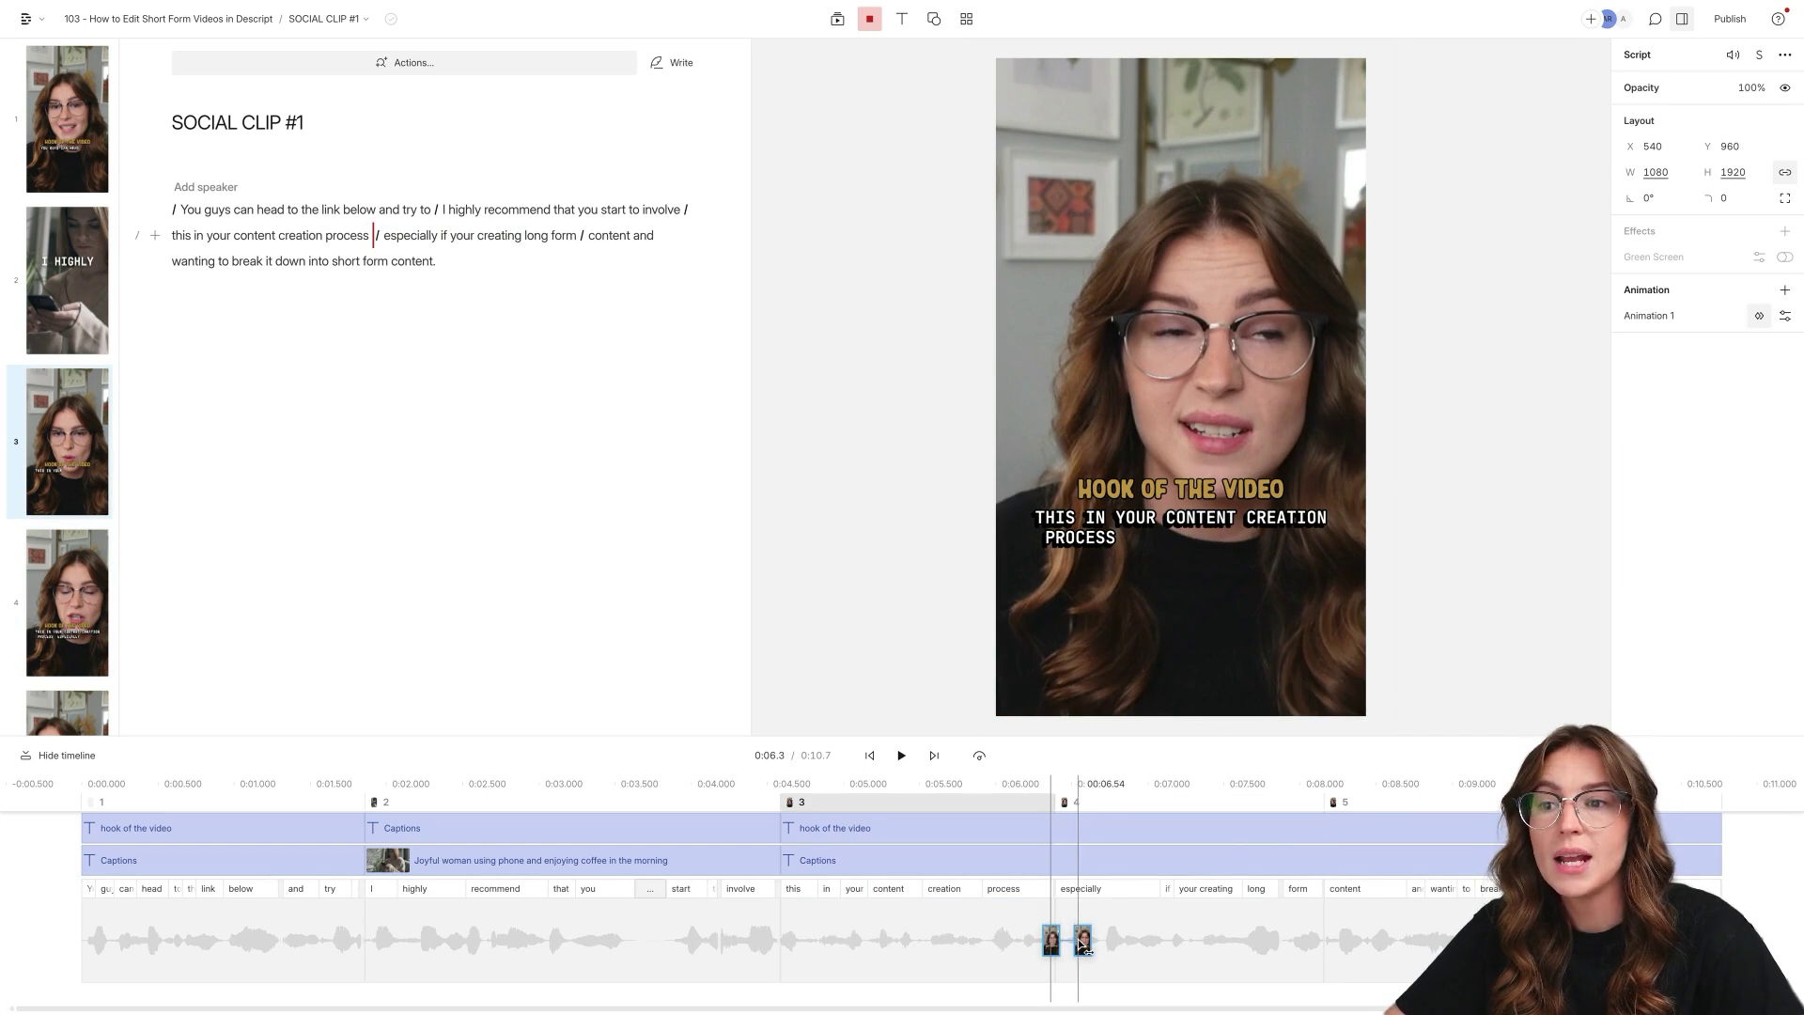
{"action": "left_click_drag", "start_coordinate": [1083, 943], "coordinate": [1137, 943]}
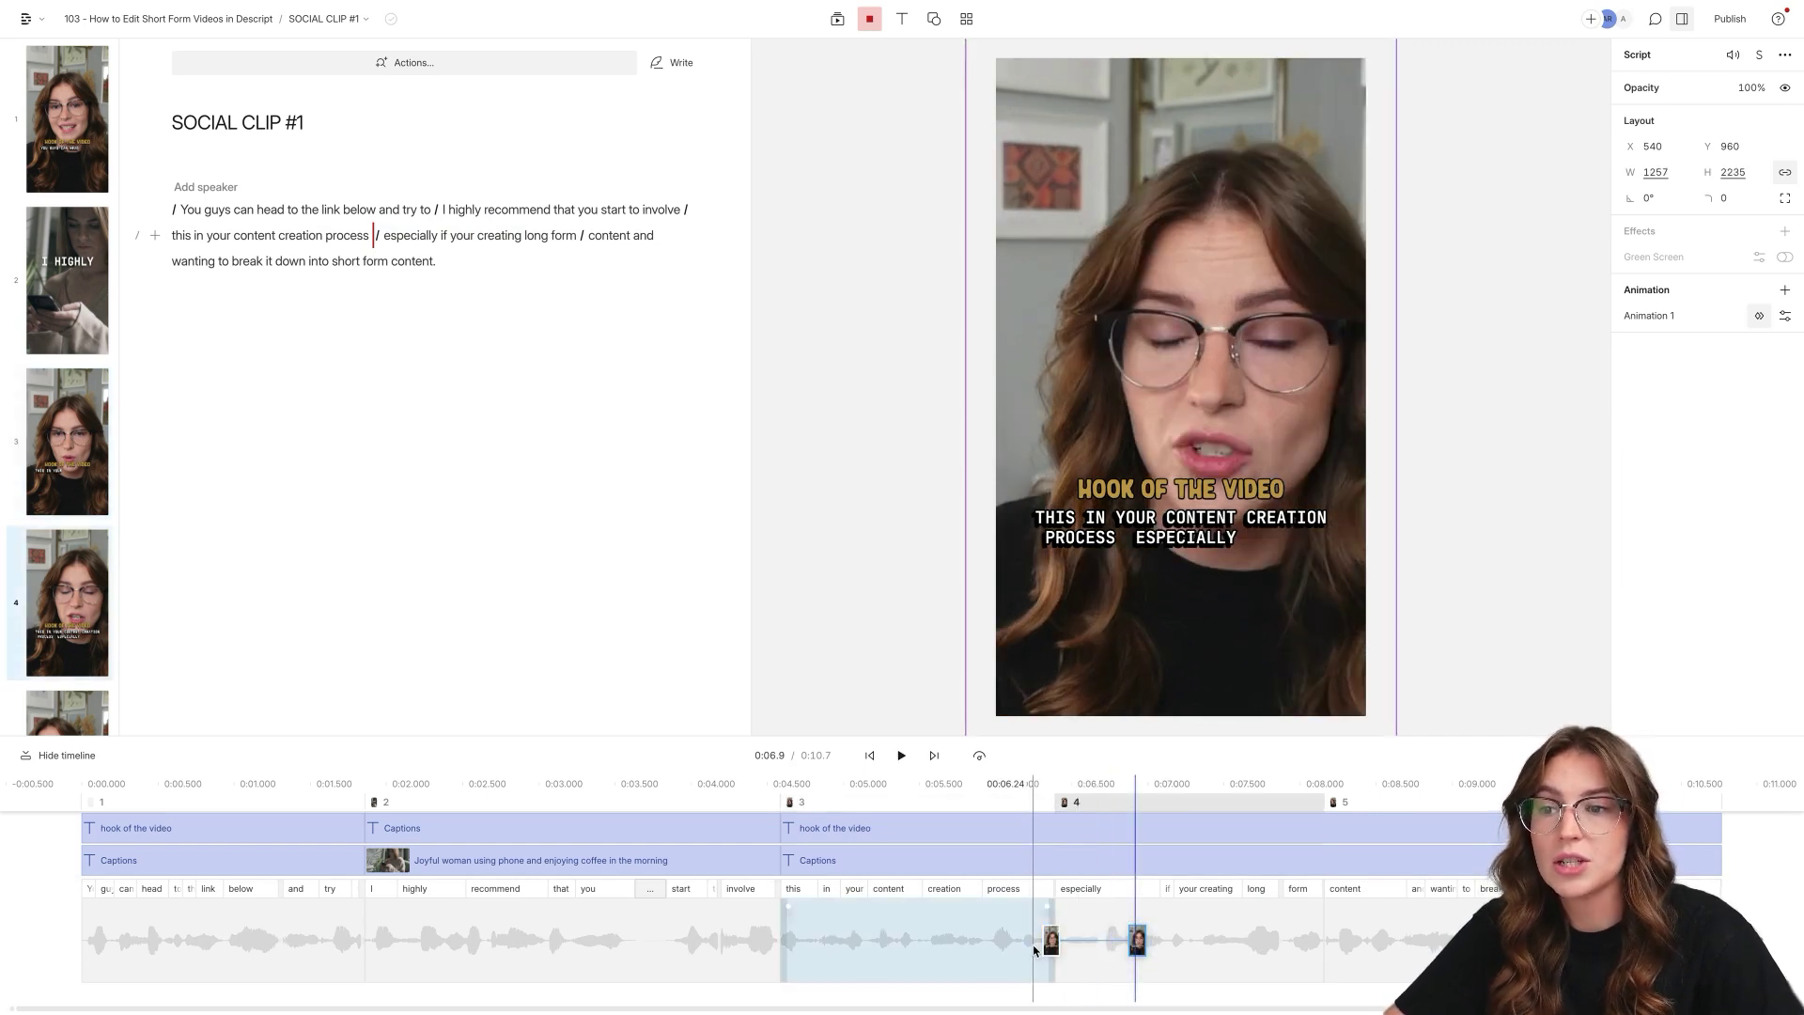
{"action": "key", "text": "space"}
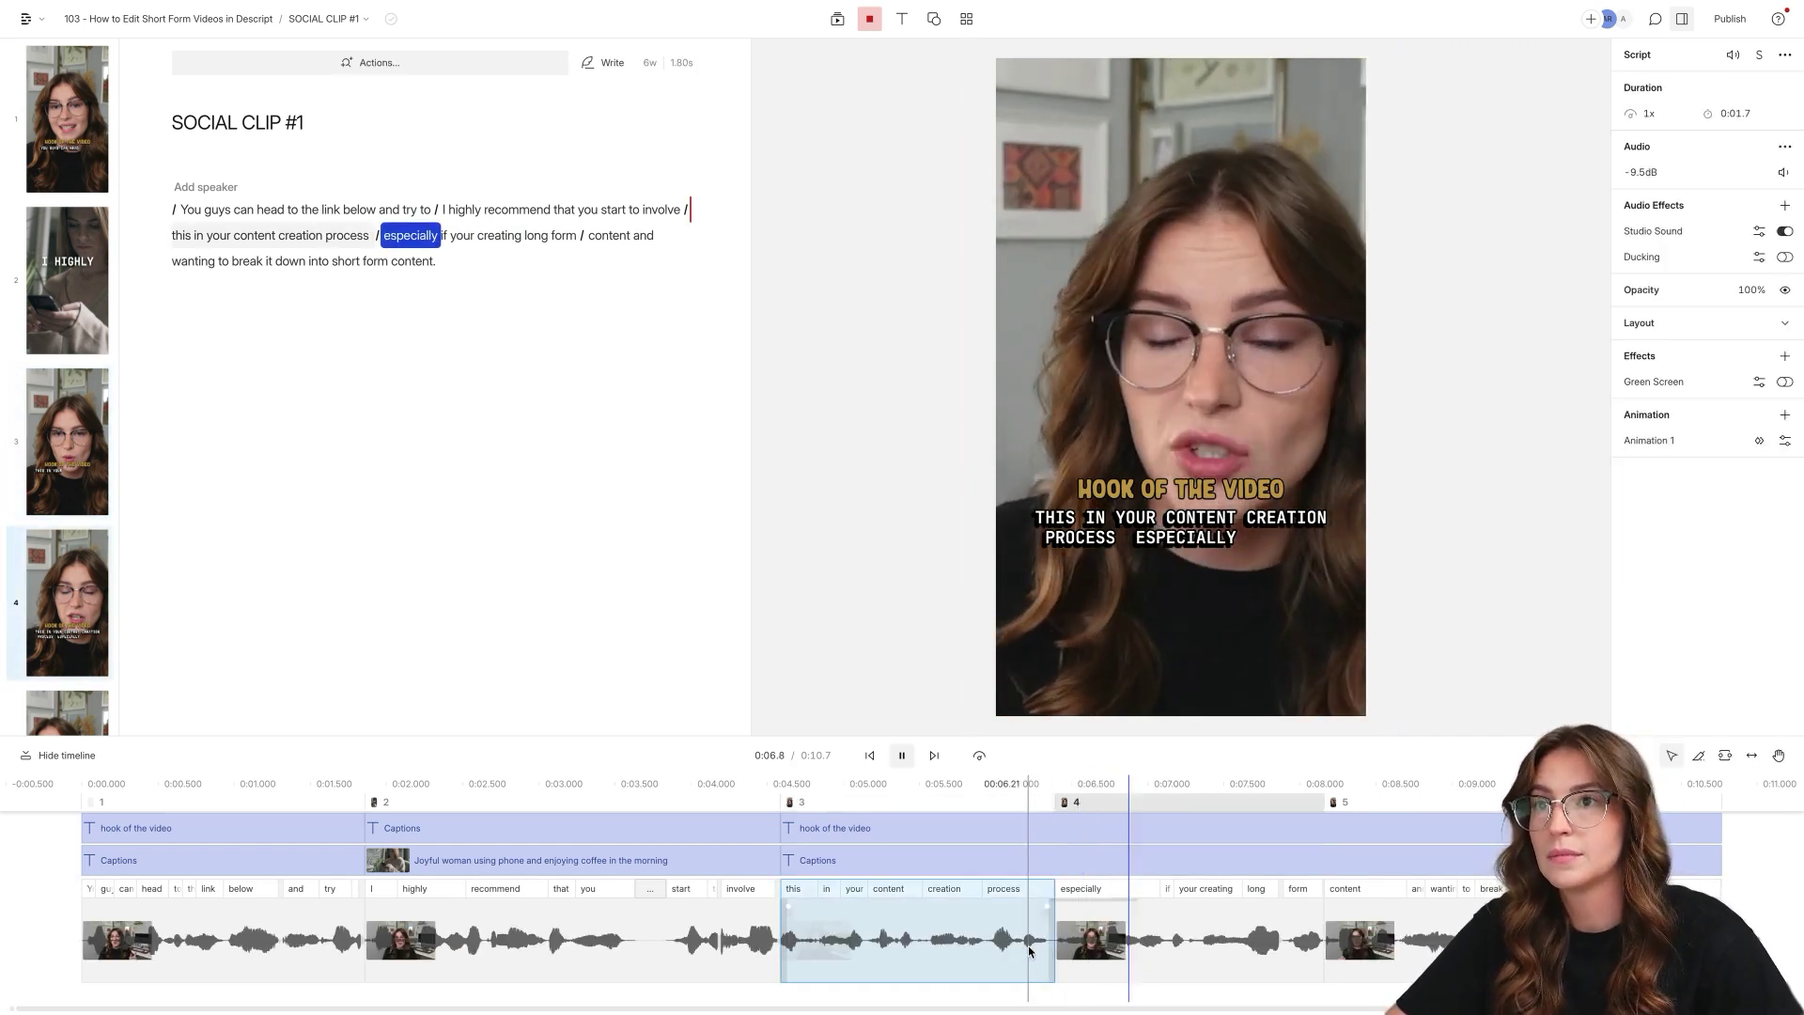
{"action": "left_click", "coordinate": [1163, 940]}
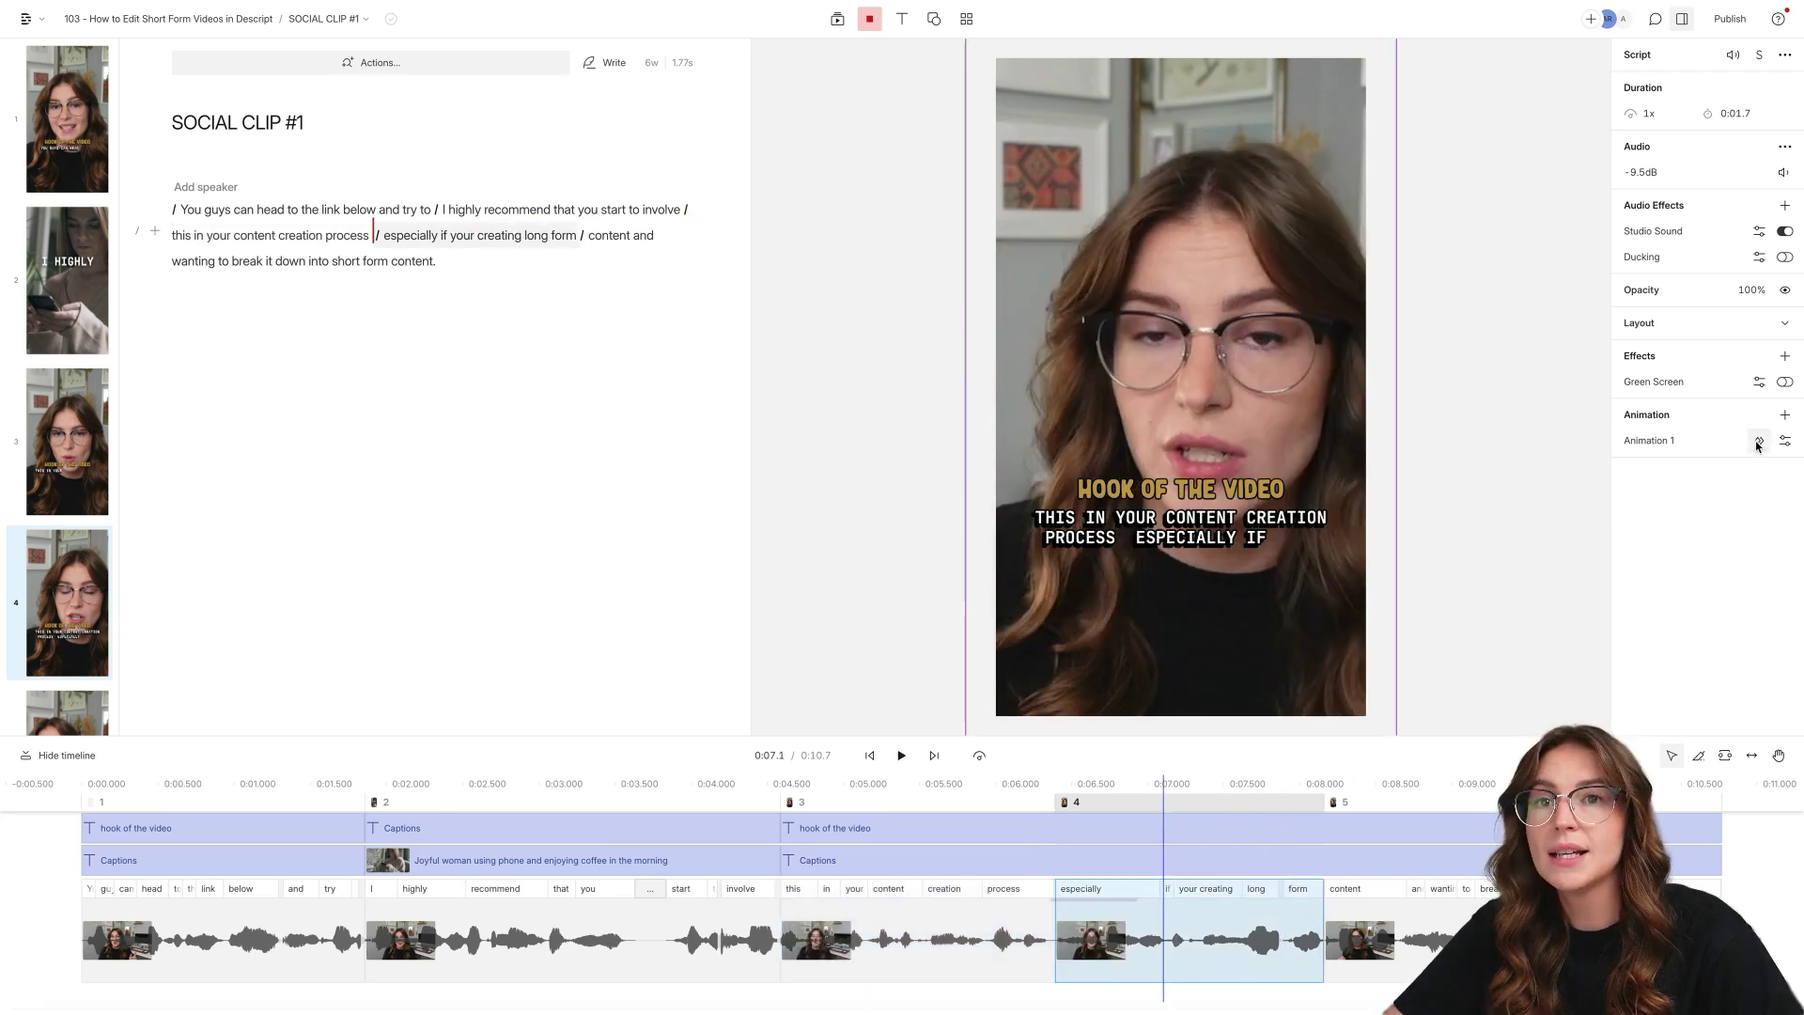
{"action": "left_click", "coordinate": [1304, 933]}
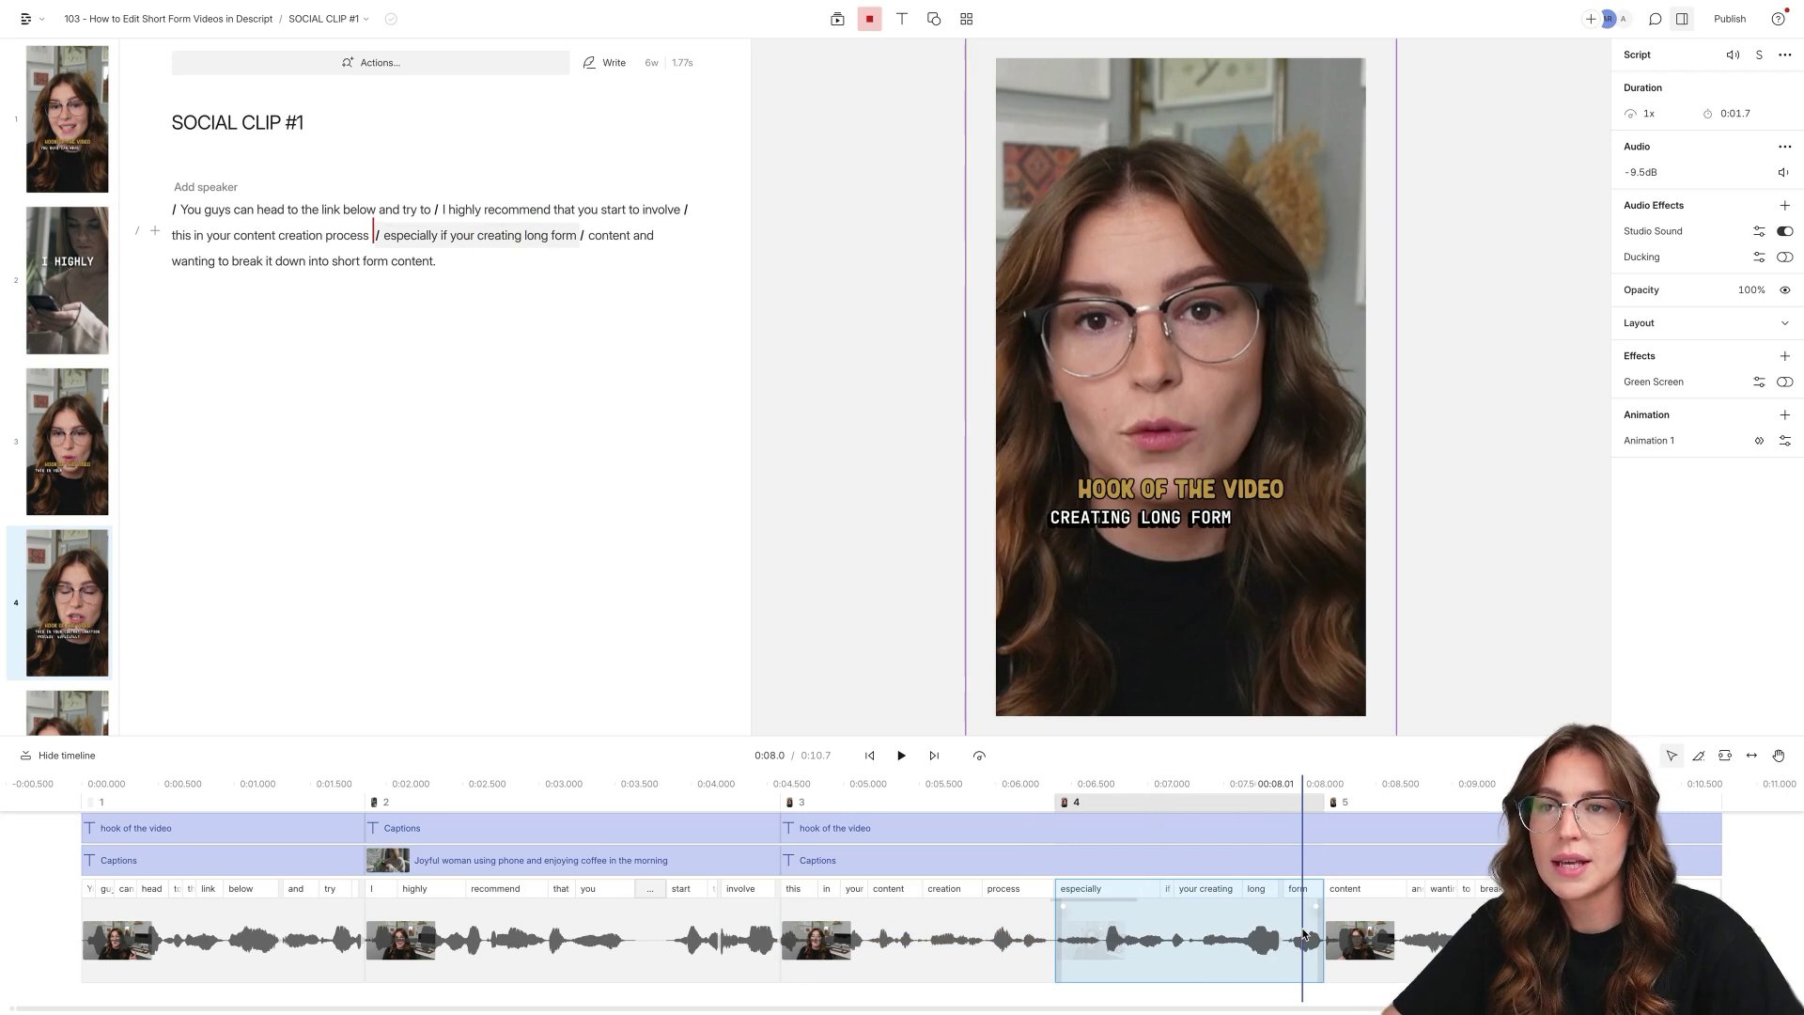
{"action": "key", "text": "space"}
{"action": "key", "text": "space"}
{"action": "left_click", "coordinate": [1266, 949]}
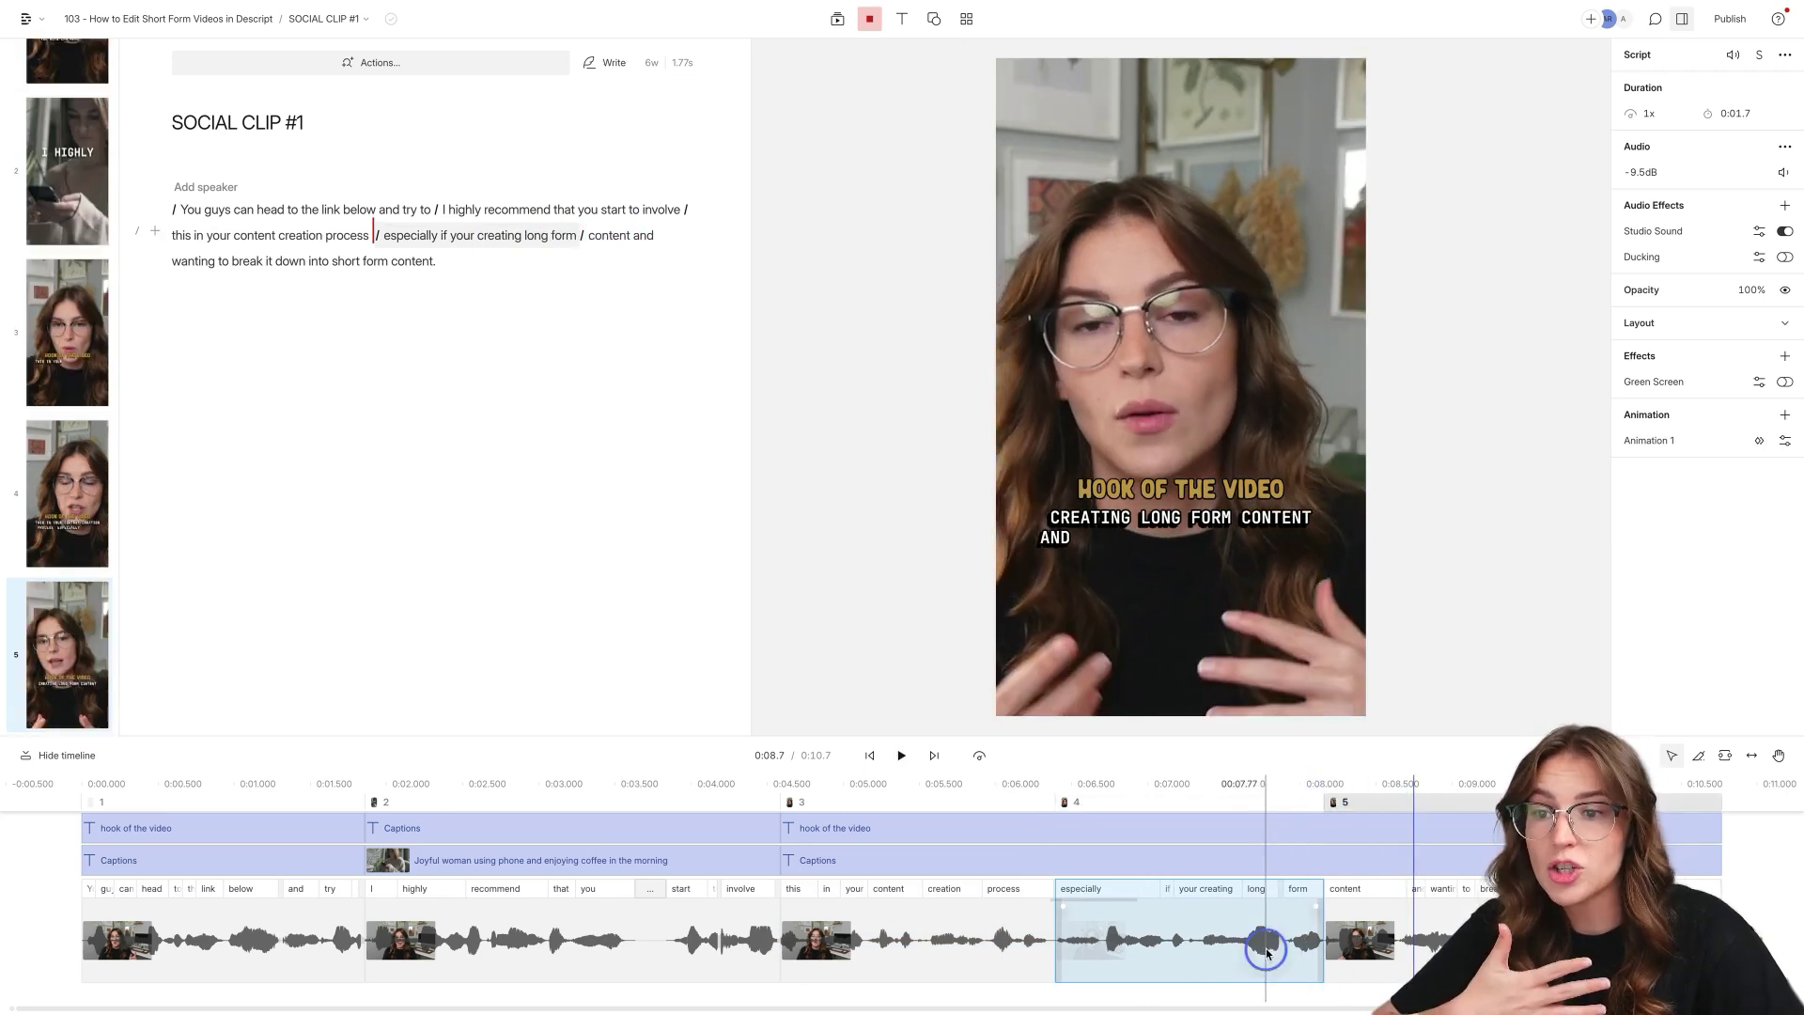
Add a second custom animation to scene 4, sizing its end keyframe to 1082×1924, and preview it.
{"action": "left_click", "coordinate": [1785, 415]}
{"action": "left_click", "coordinate": [1727, 526]}
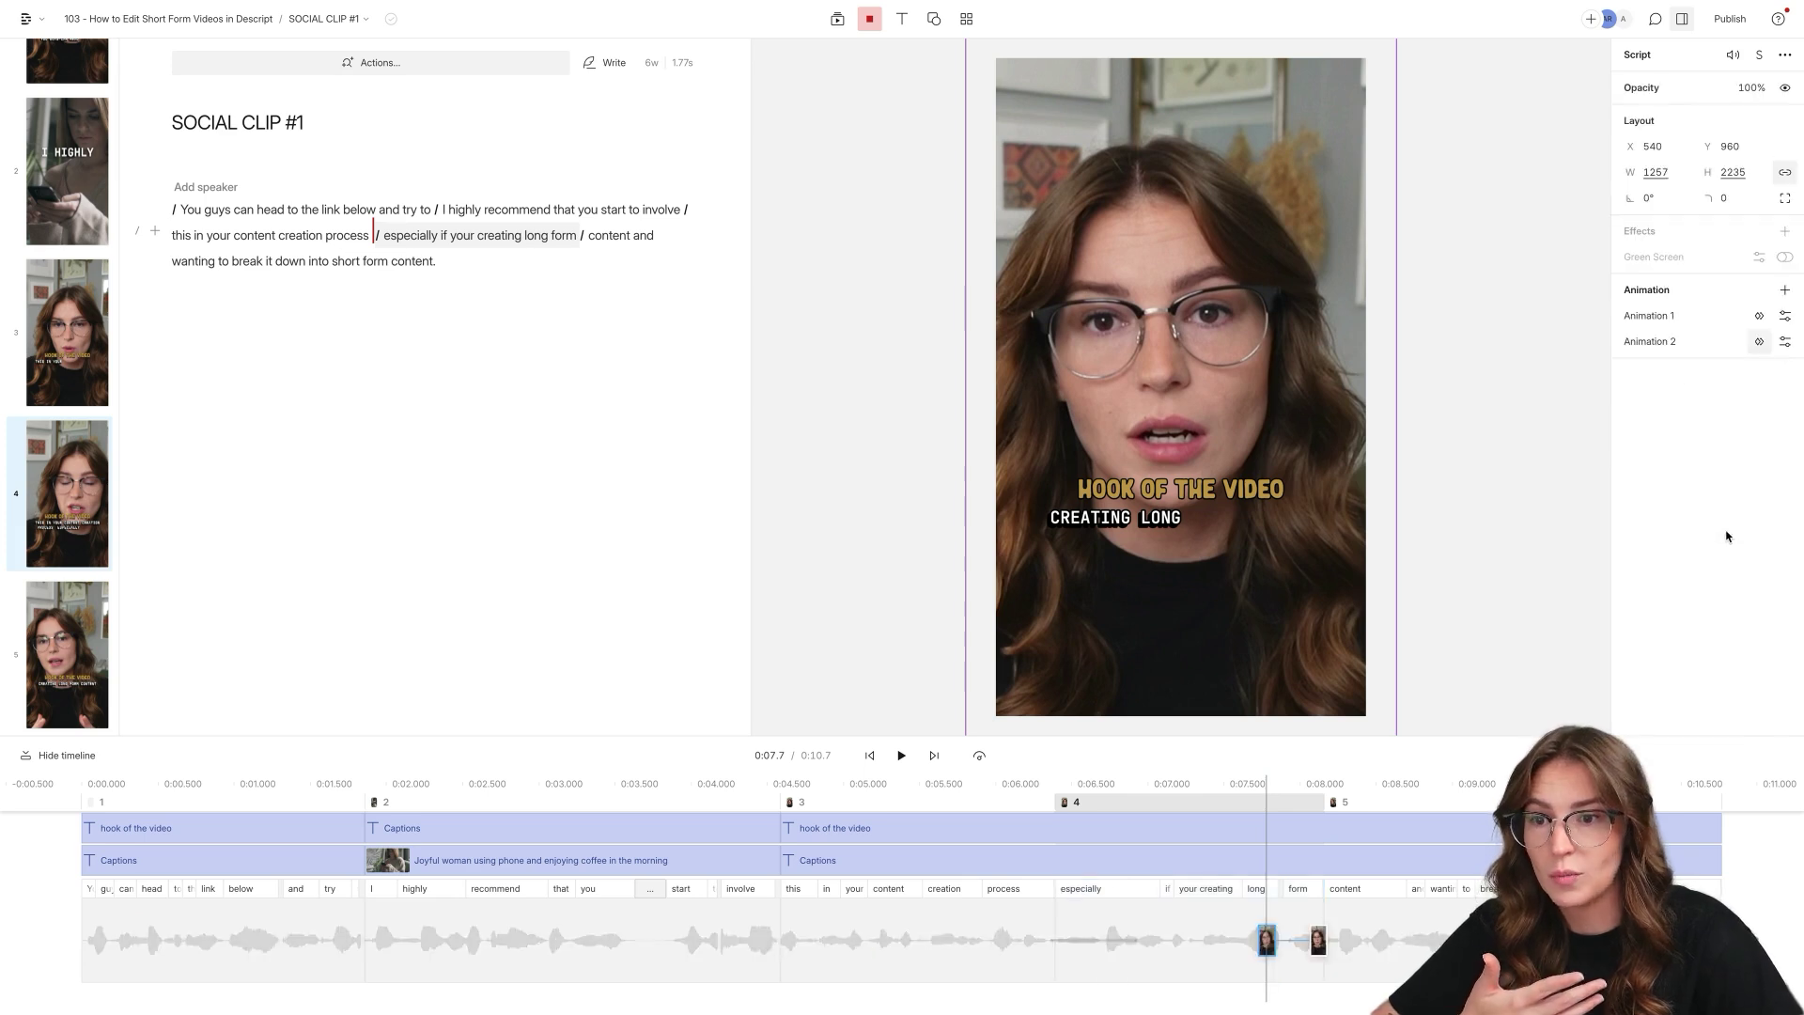
{"action": "left_click", "coordinate": [1321, 942]}
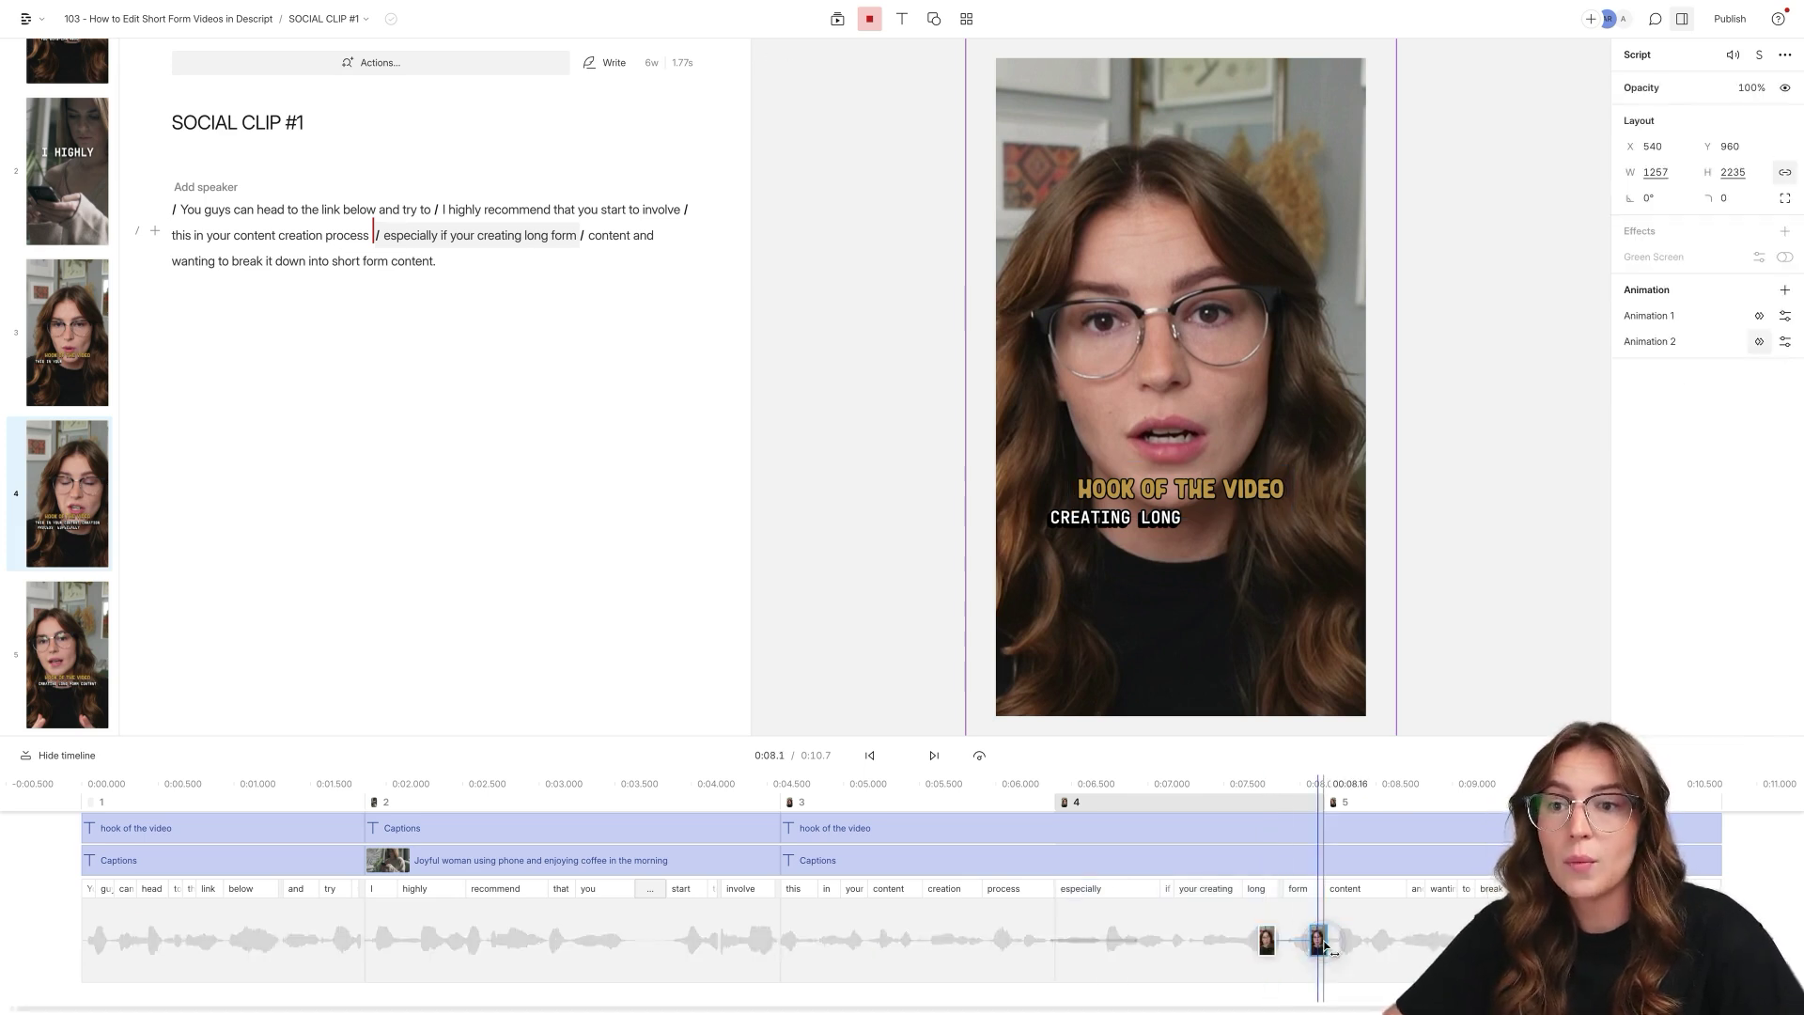
{"action": "left_click_drag", "start_coordinate": [1655, 172], "coordinate": [1381, 185]}
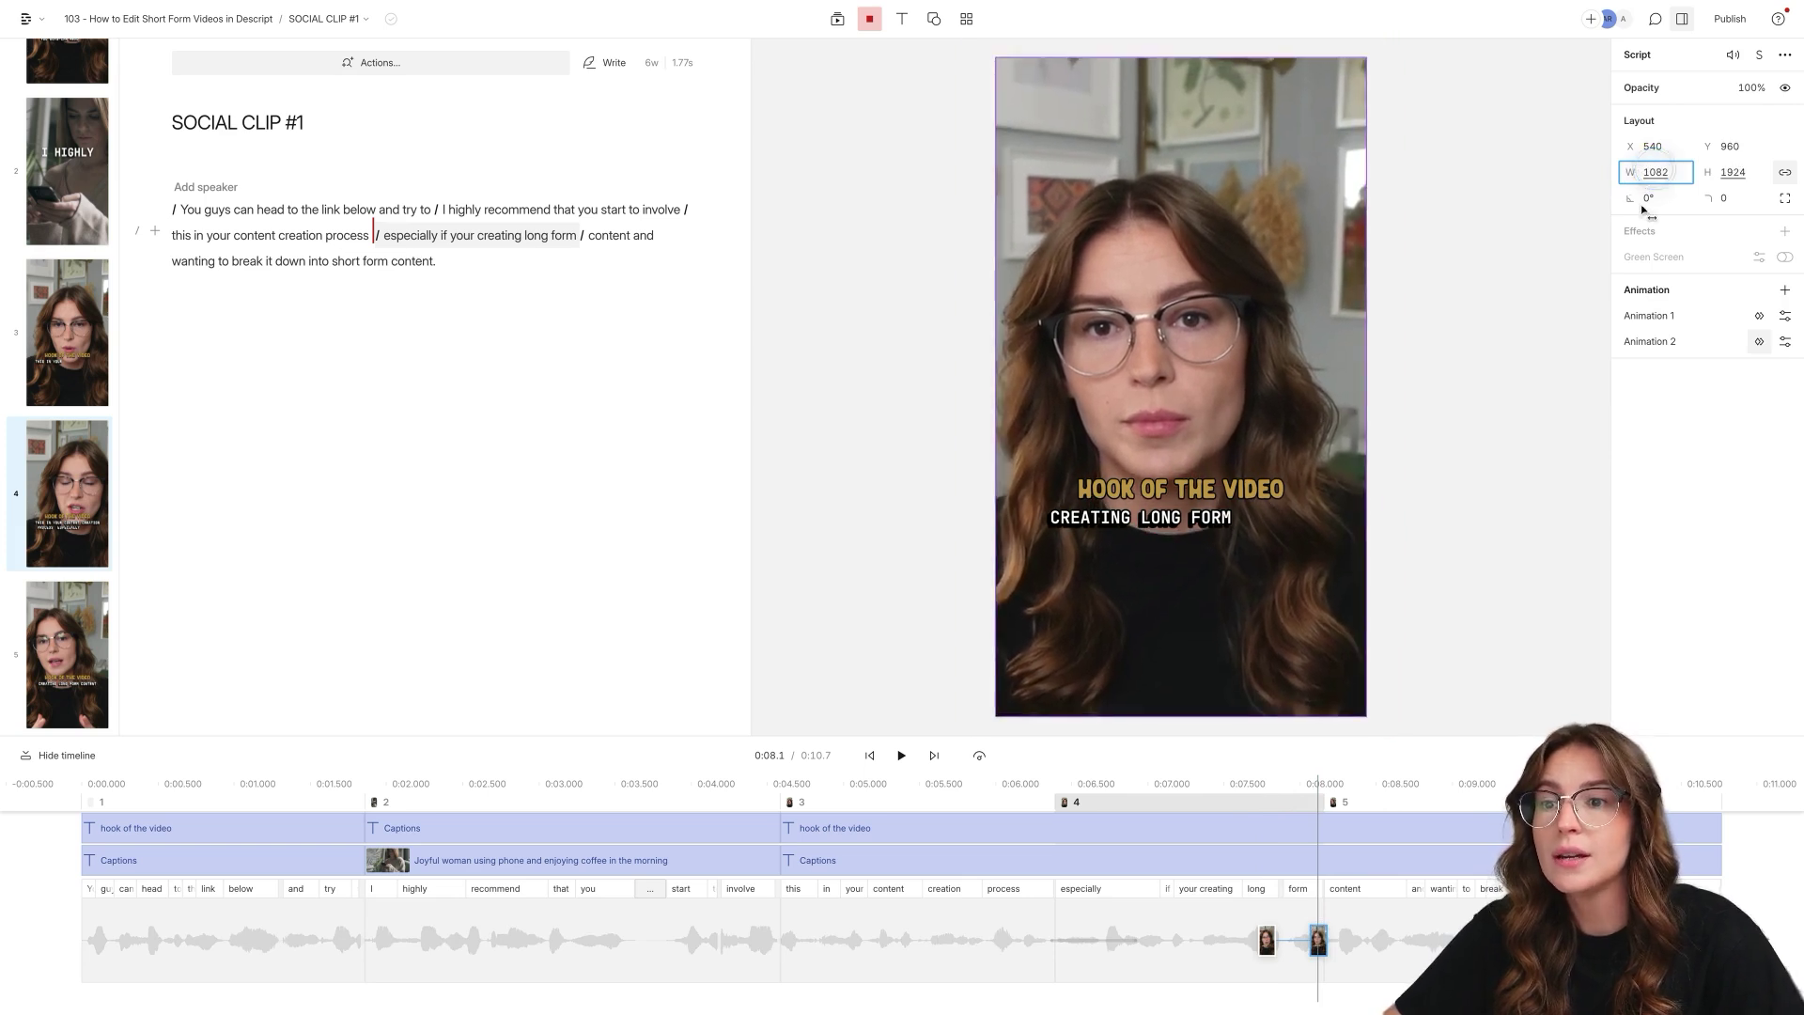
{"action": "left_click", "coordinate": [1226, 943]}
{"action": "key", "text": "space"}
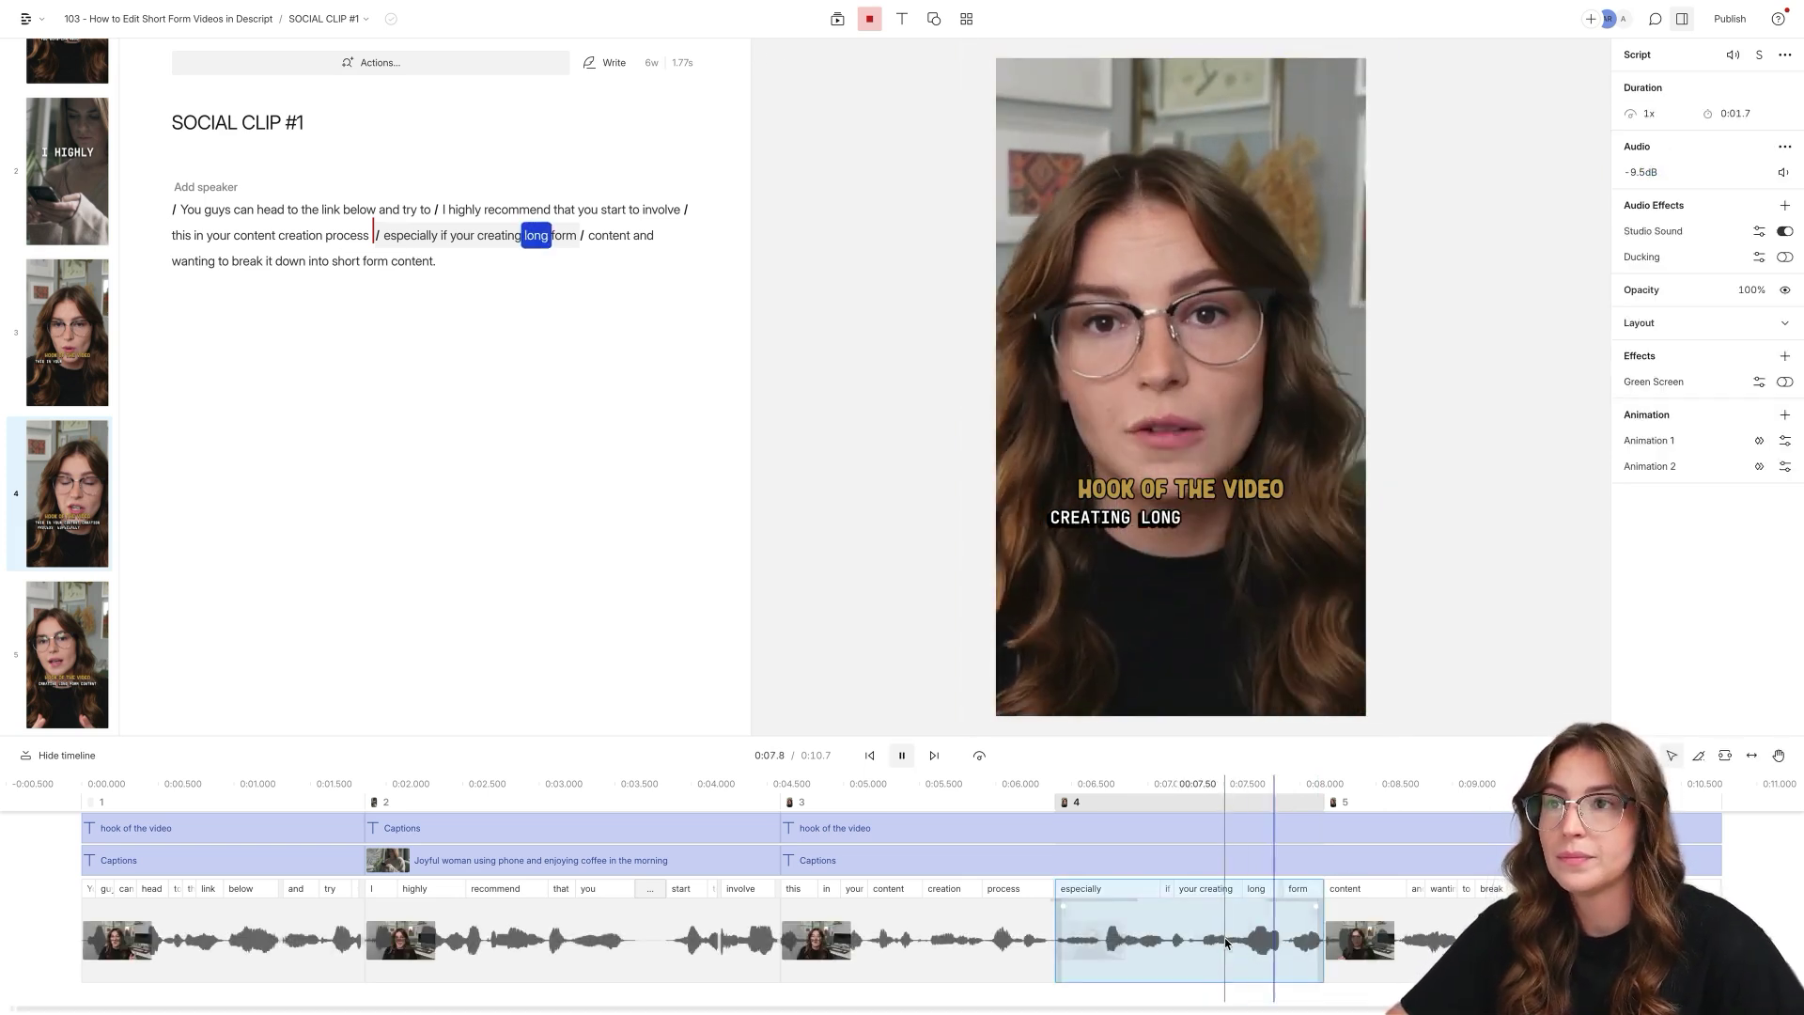
{"action": "key", "text": "space"}
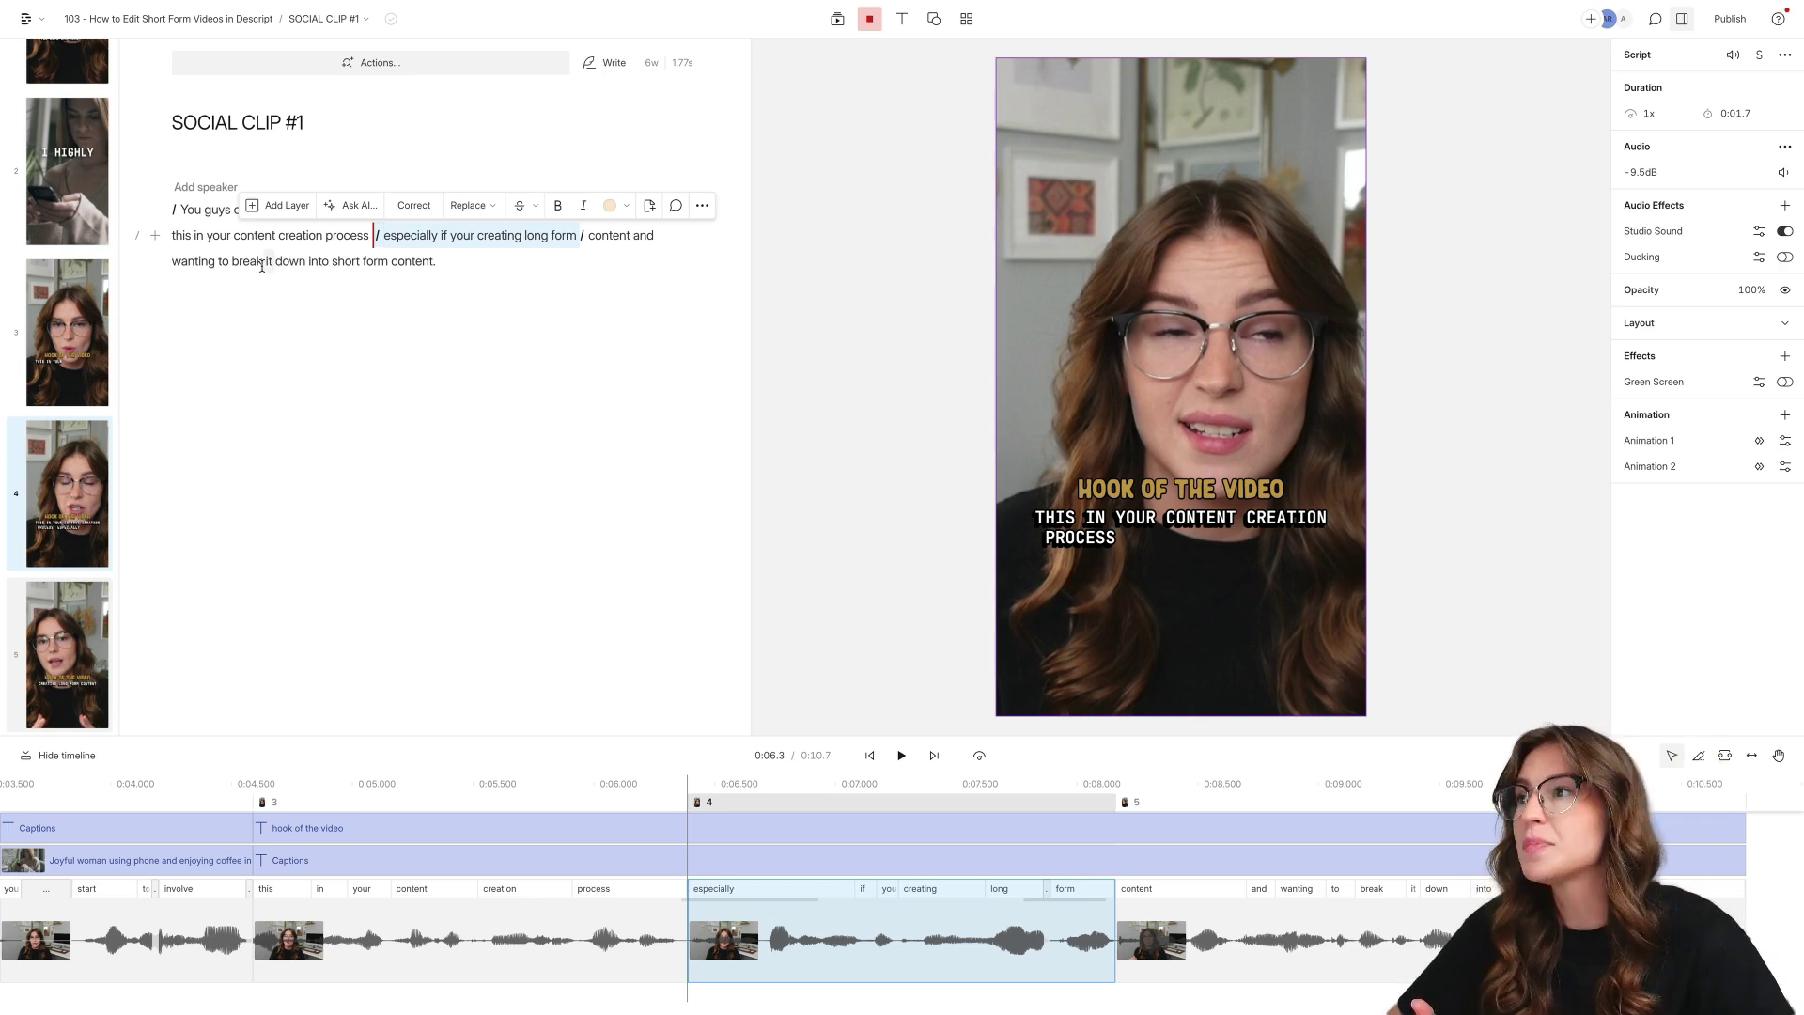
Make 'it down into short form' its own scene with breaks after 'break' and before 'content.'.
{"action": "left_click", "coordinate": [274, 258]}
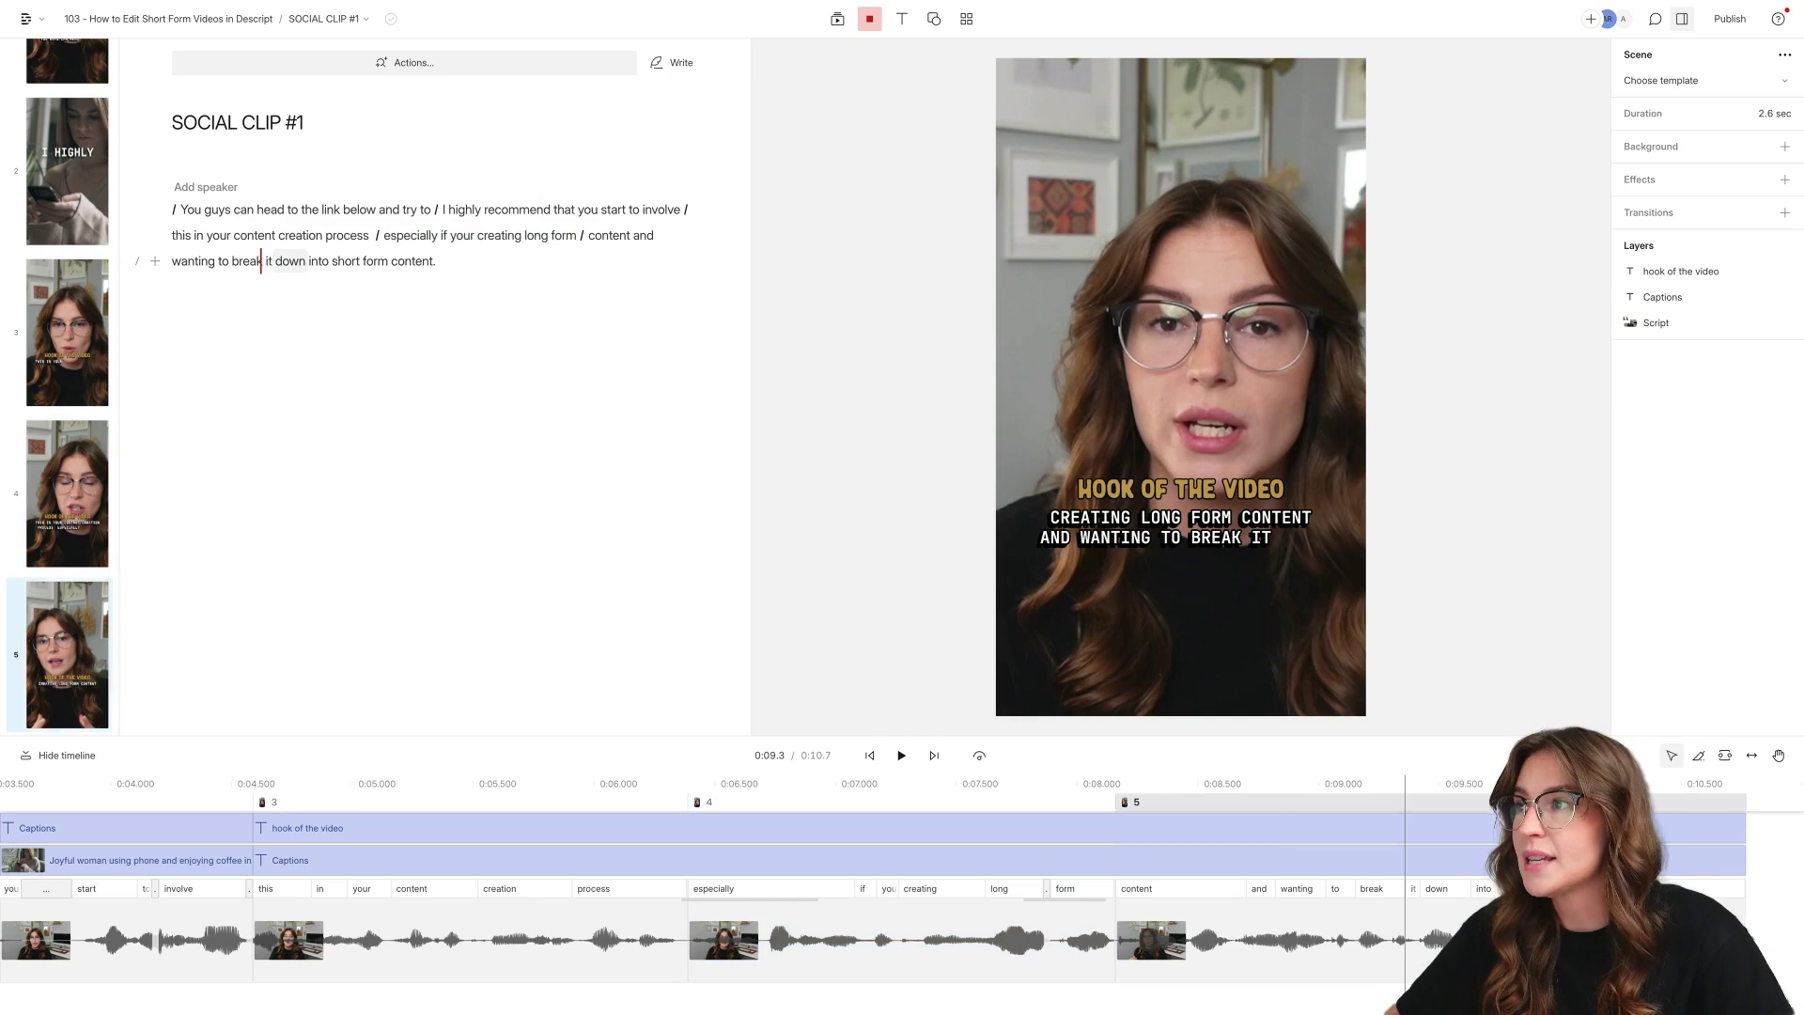
{"action": "type", "text": "/"}
{"action": "left_click", "coordinate": [476, 260]}
{"action": "type", "text": "/"}
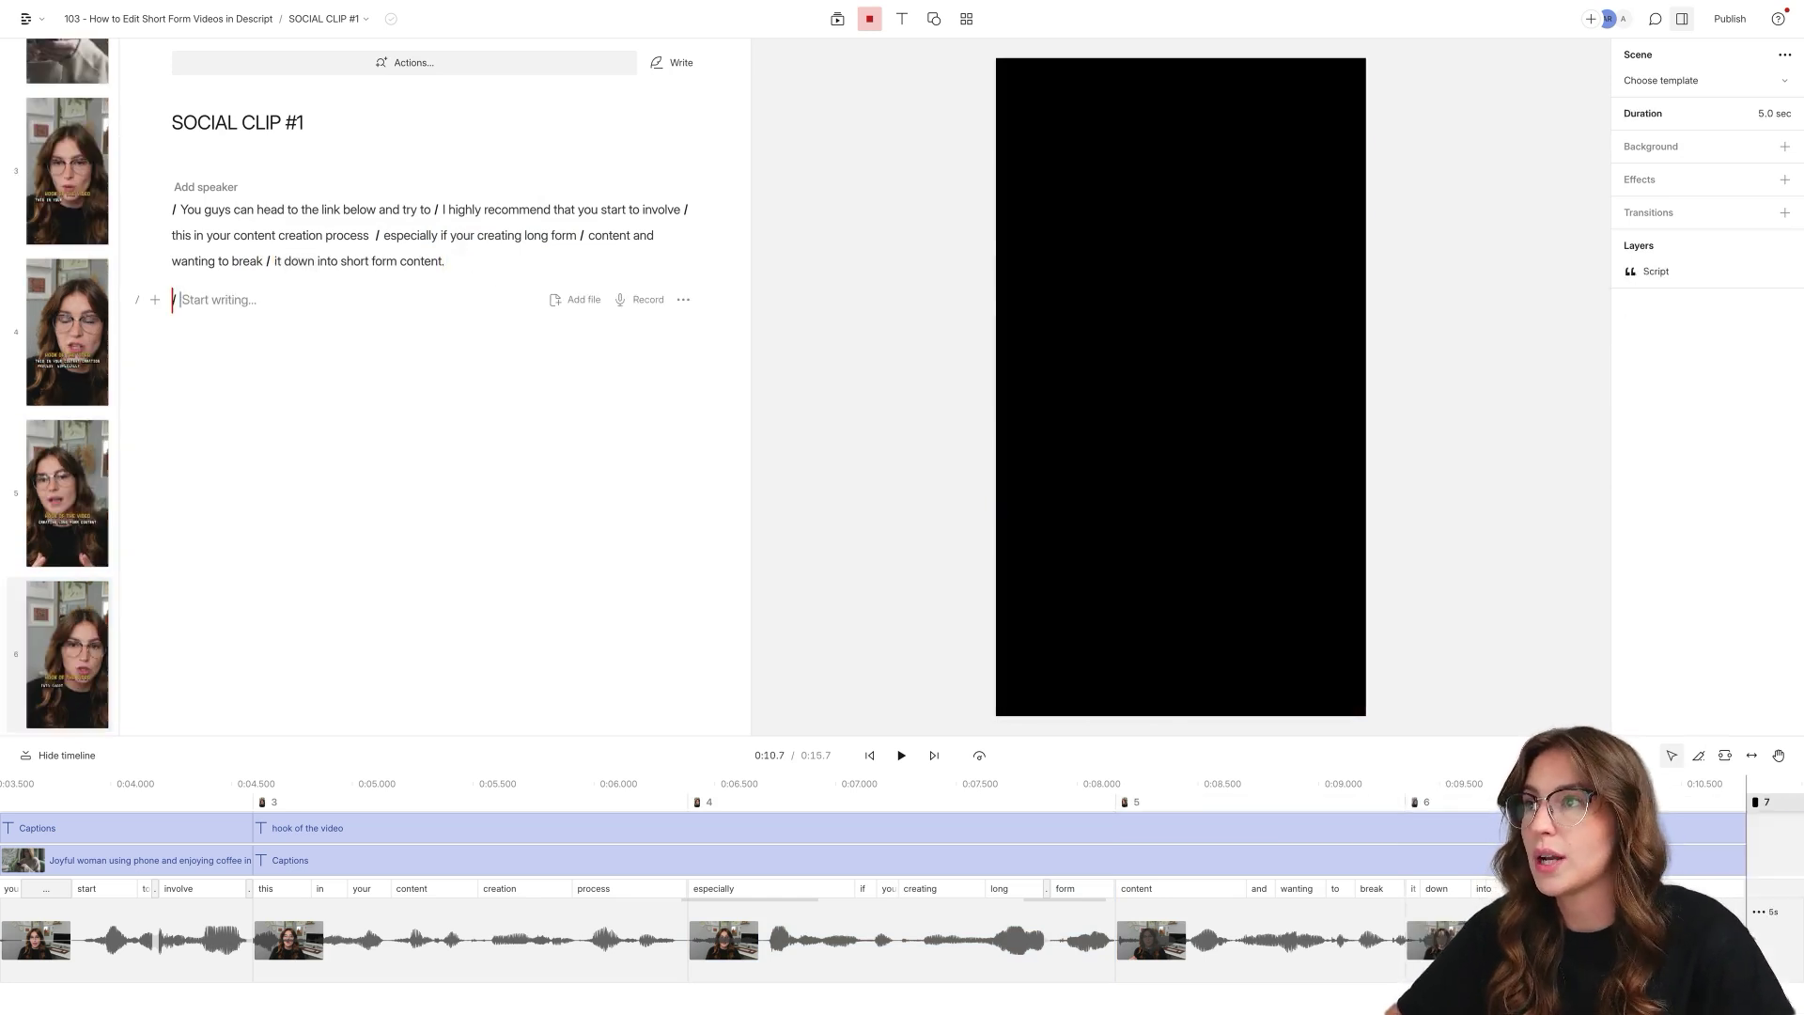
{"action": "left_click", "coordinate": [401, 263]}
{"action": "type", "text": "/"}
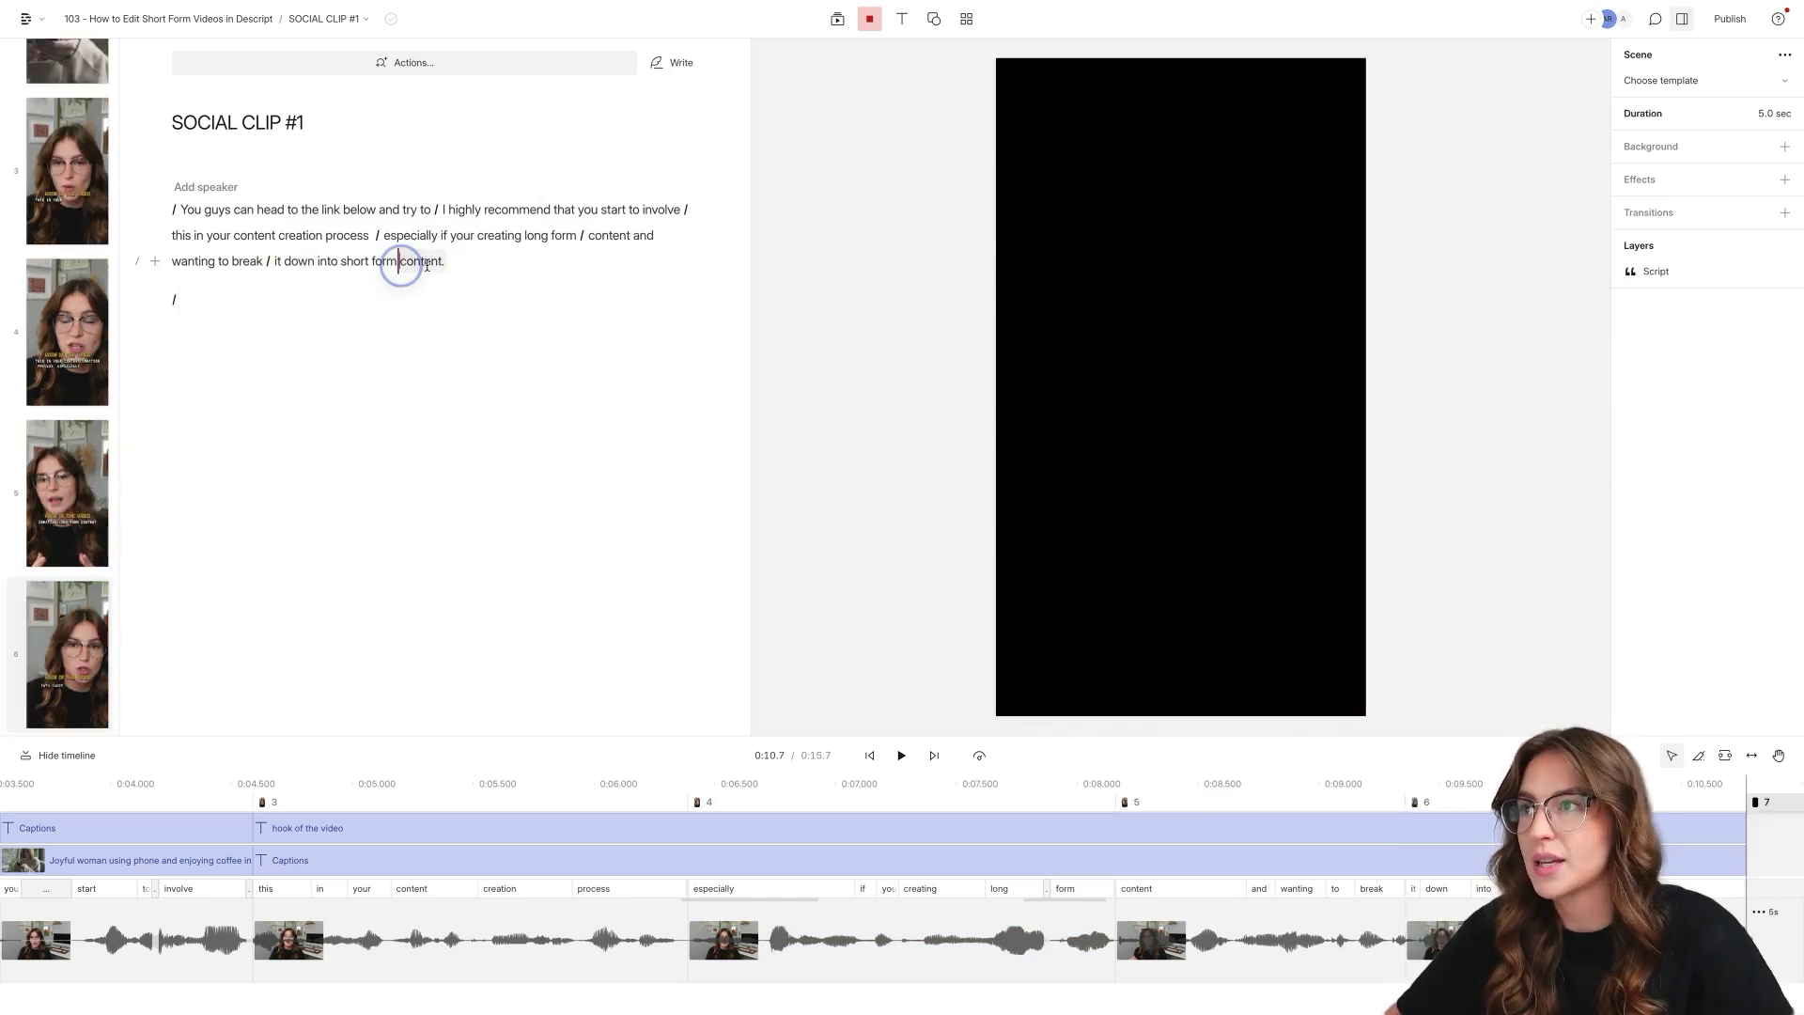
Add a rectangle stretched to fill the frame and fill it gold (#c4912f).
{"action": "left_click", "coordinate": [934, 20]}
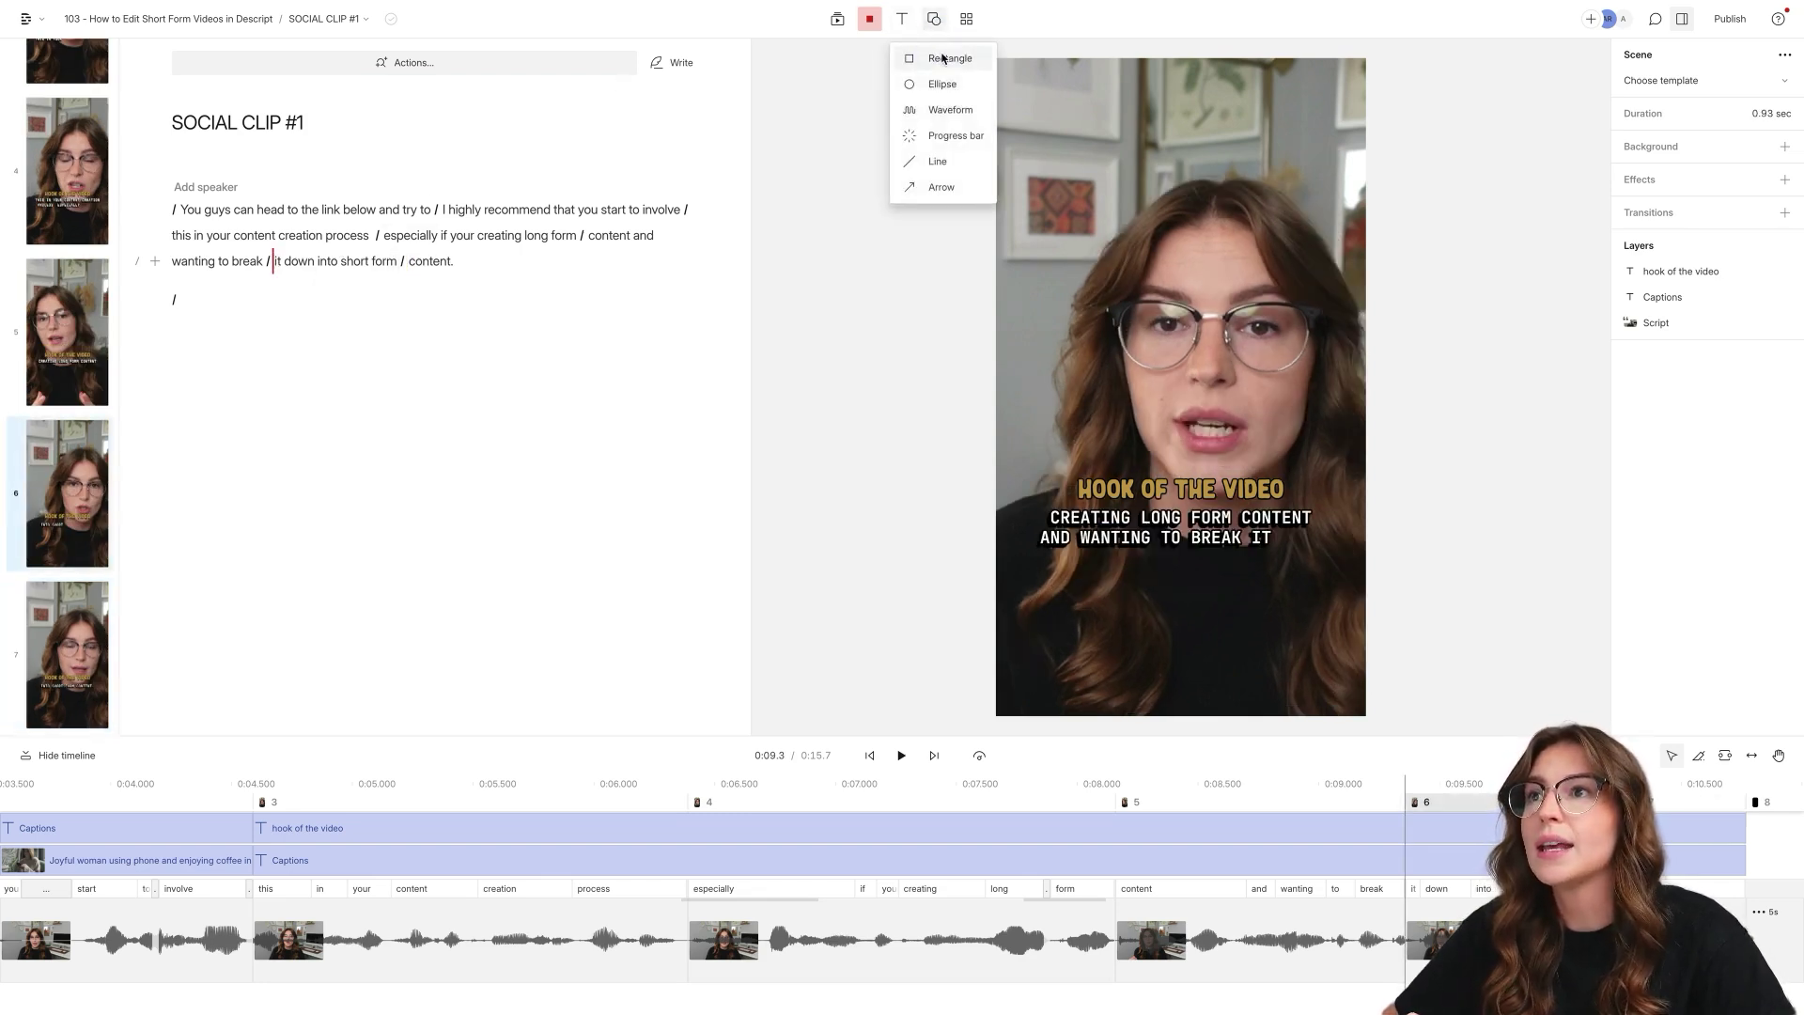
{"action": "left_click", "coordinate": [951, 59]}
{"action": "left_click_drag", "start_coordinate": [1088, 297], "coordinate": [996, 58]}
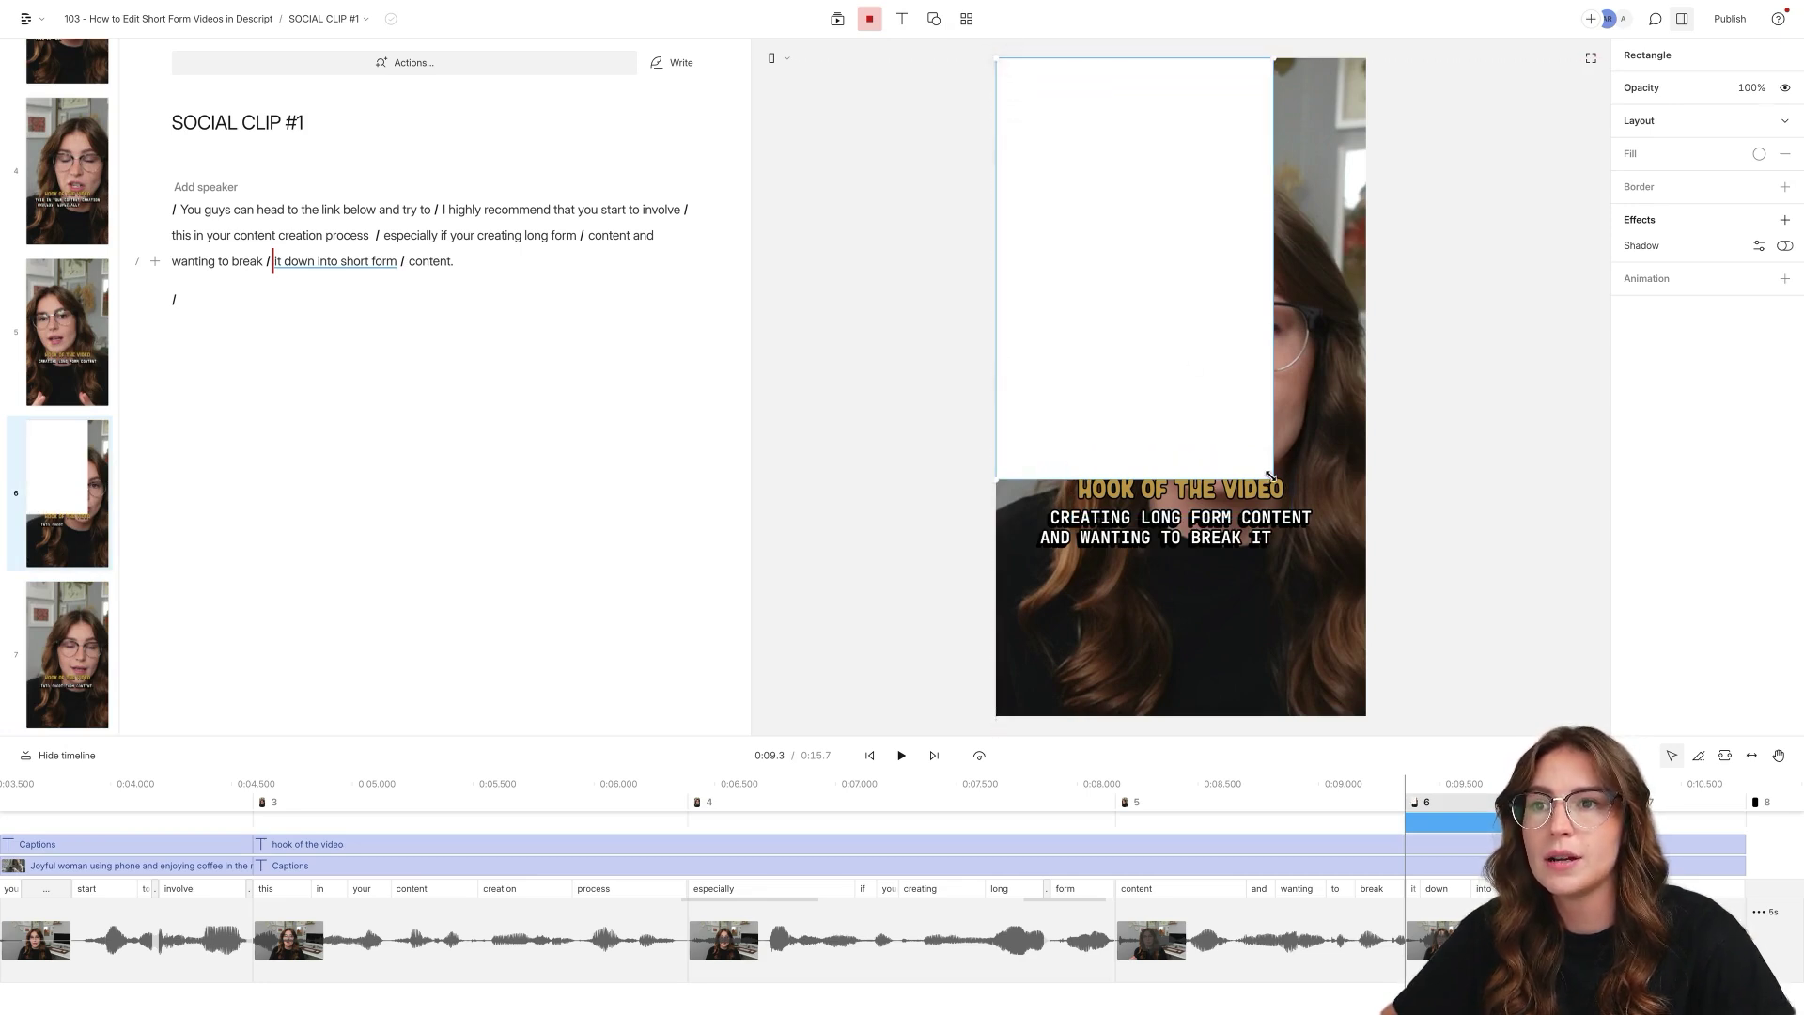
{"action": "left_click_drag", "start_coordinate": [1273, 478], "coordinate": [1366, 718]}
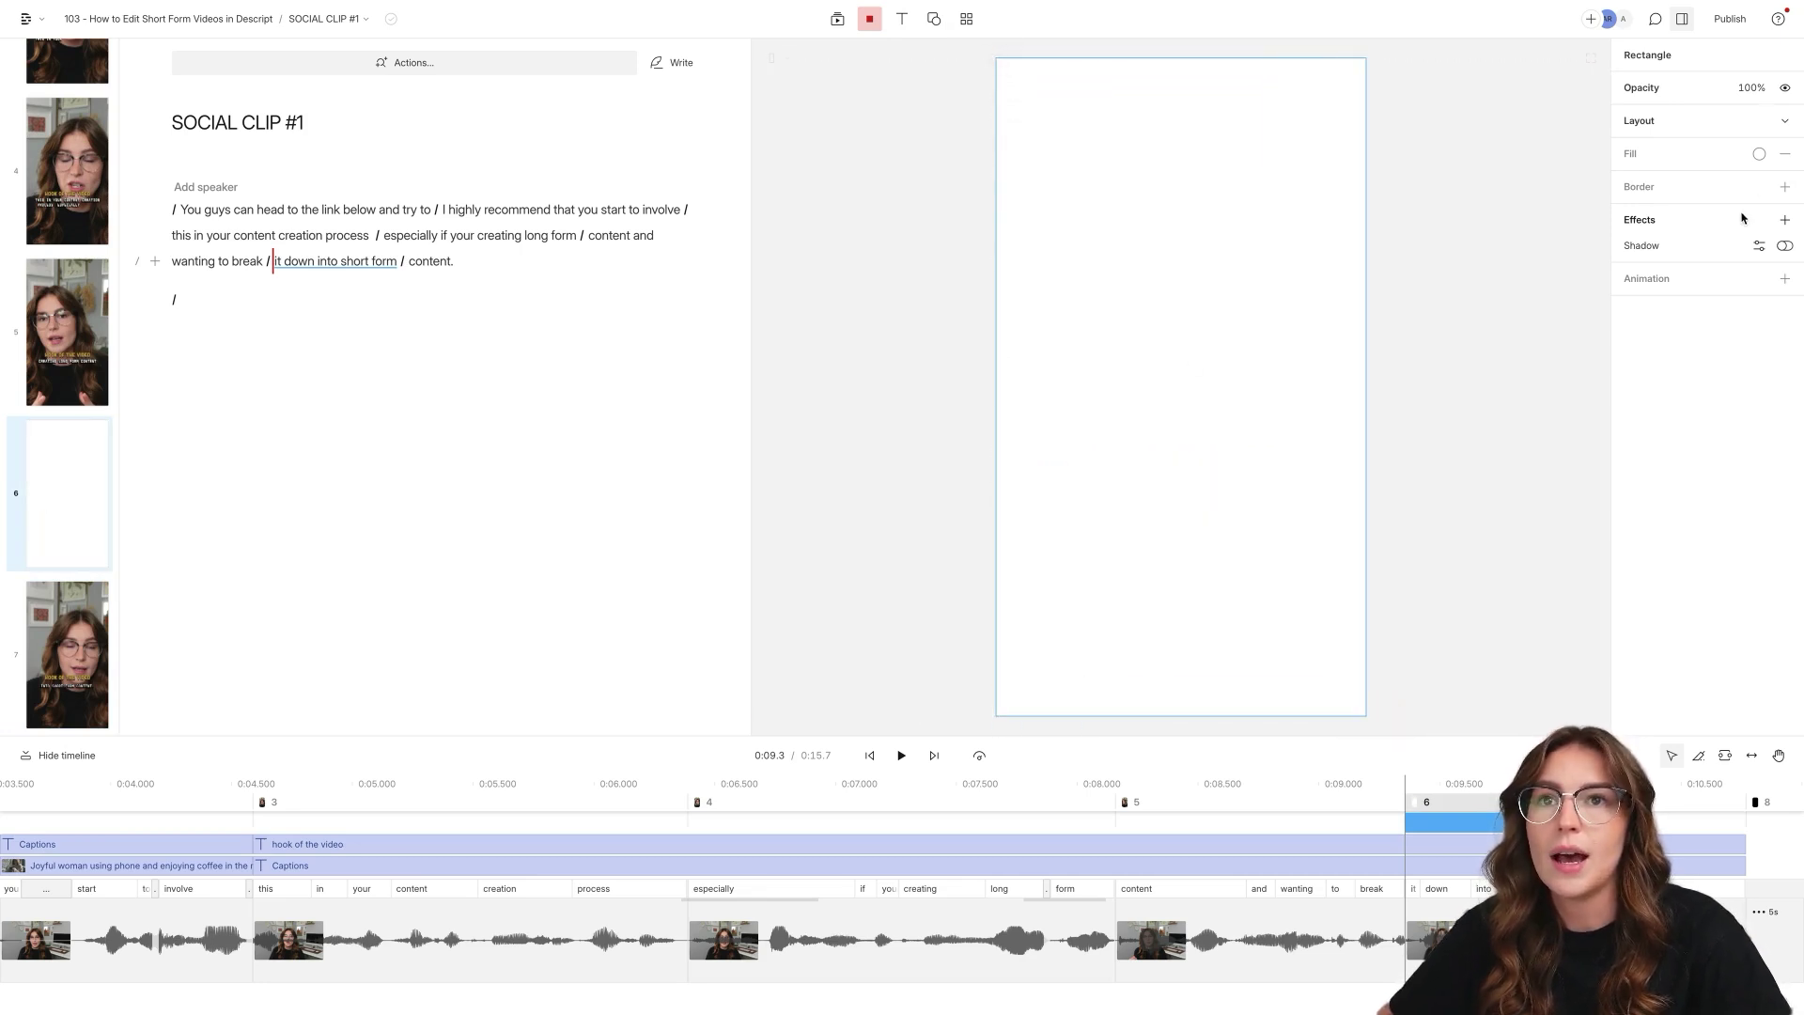
{"action": "left_click", "coordinate": [1760, 154]}
{"action": "left_click", "coordinate": [1626, 589]}
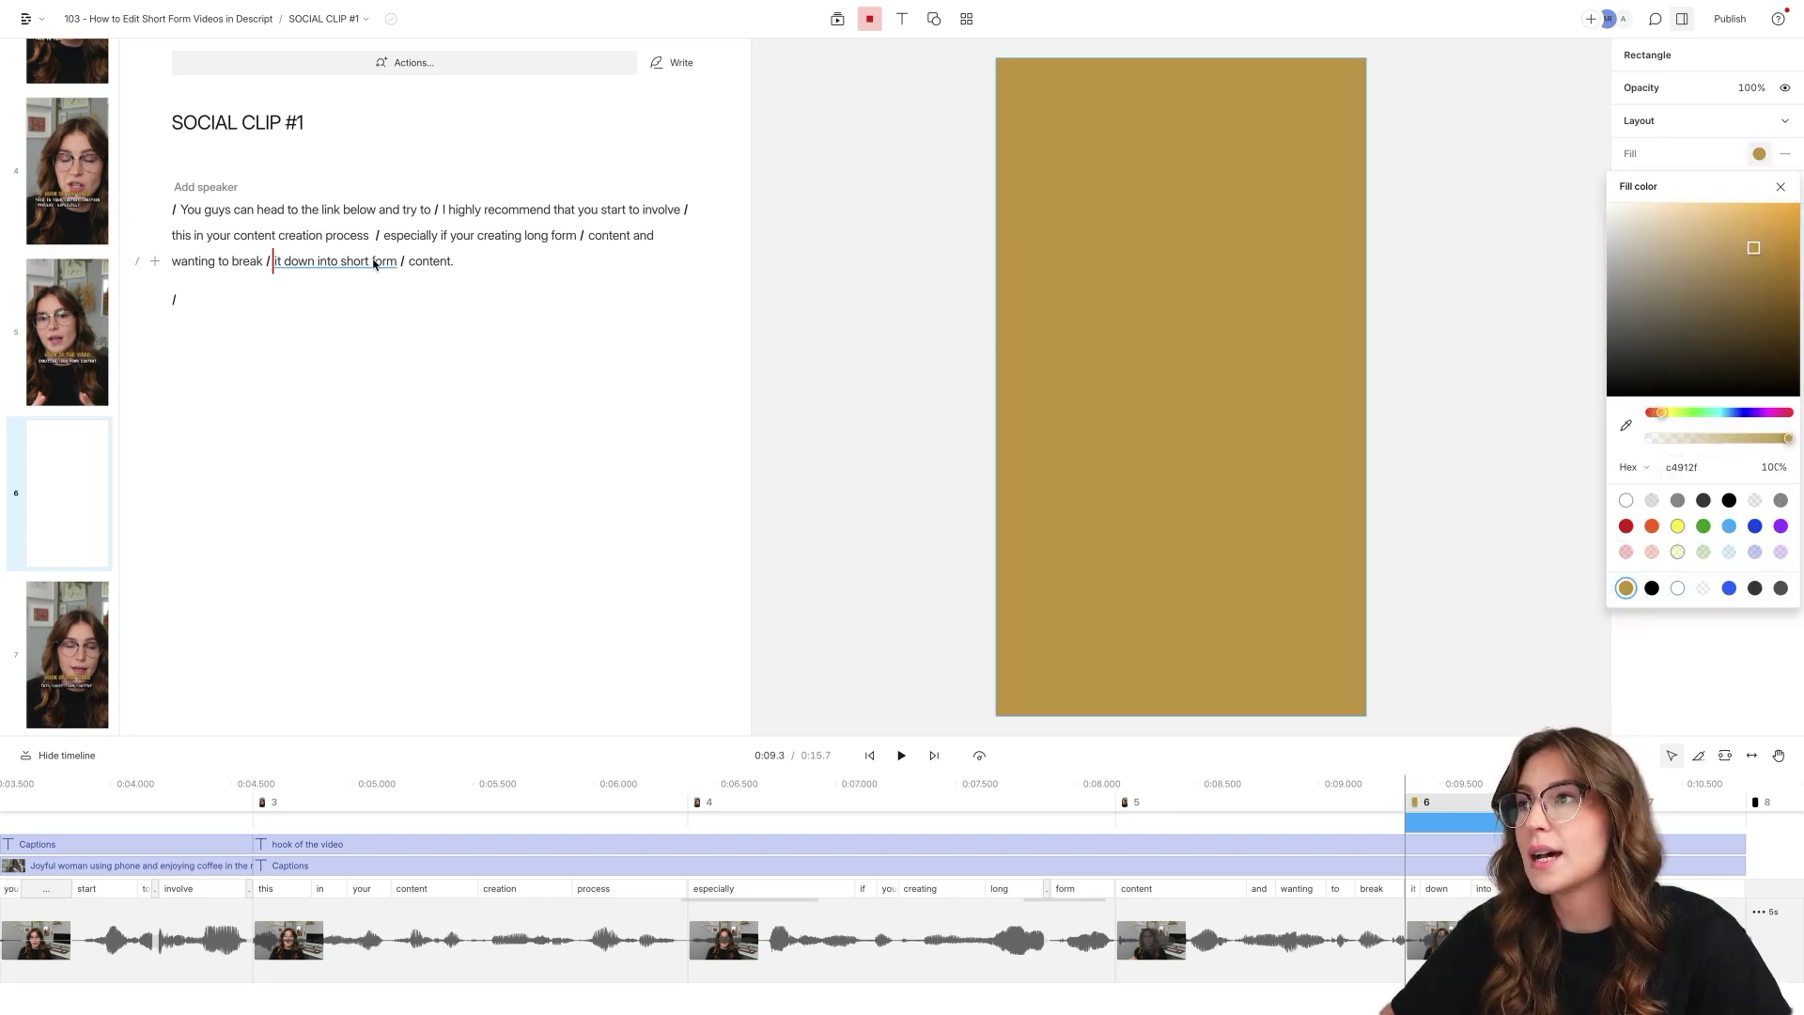
{"action": "left_click", "coordinate": [1191, 139]}
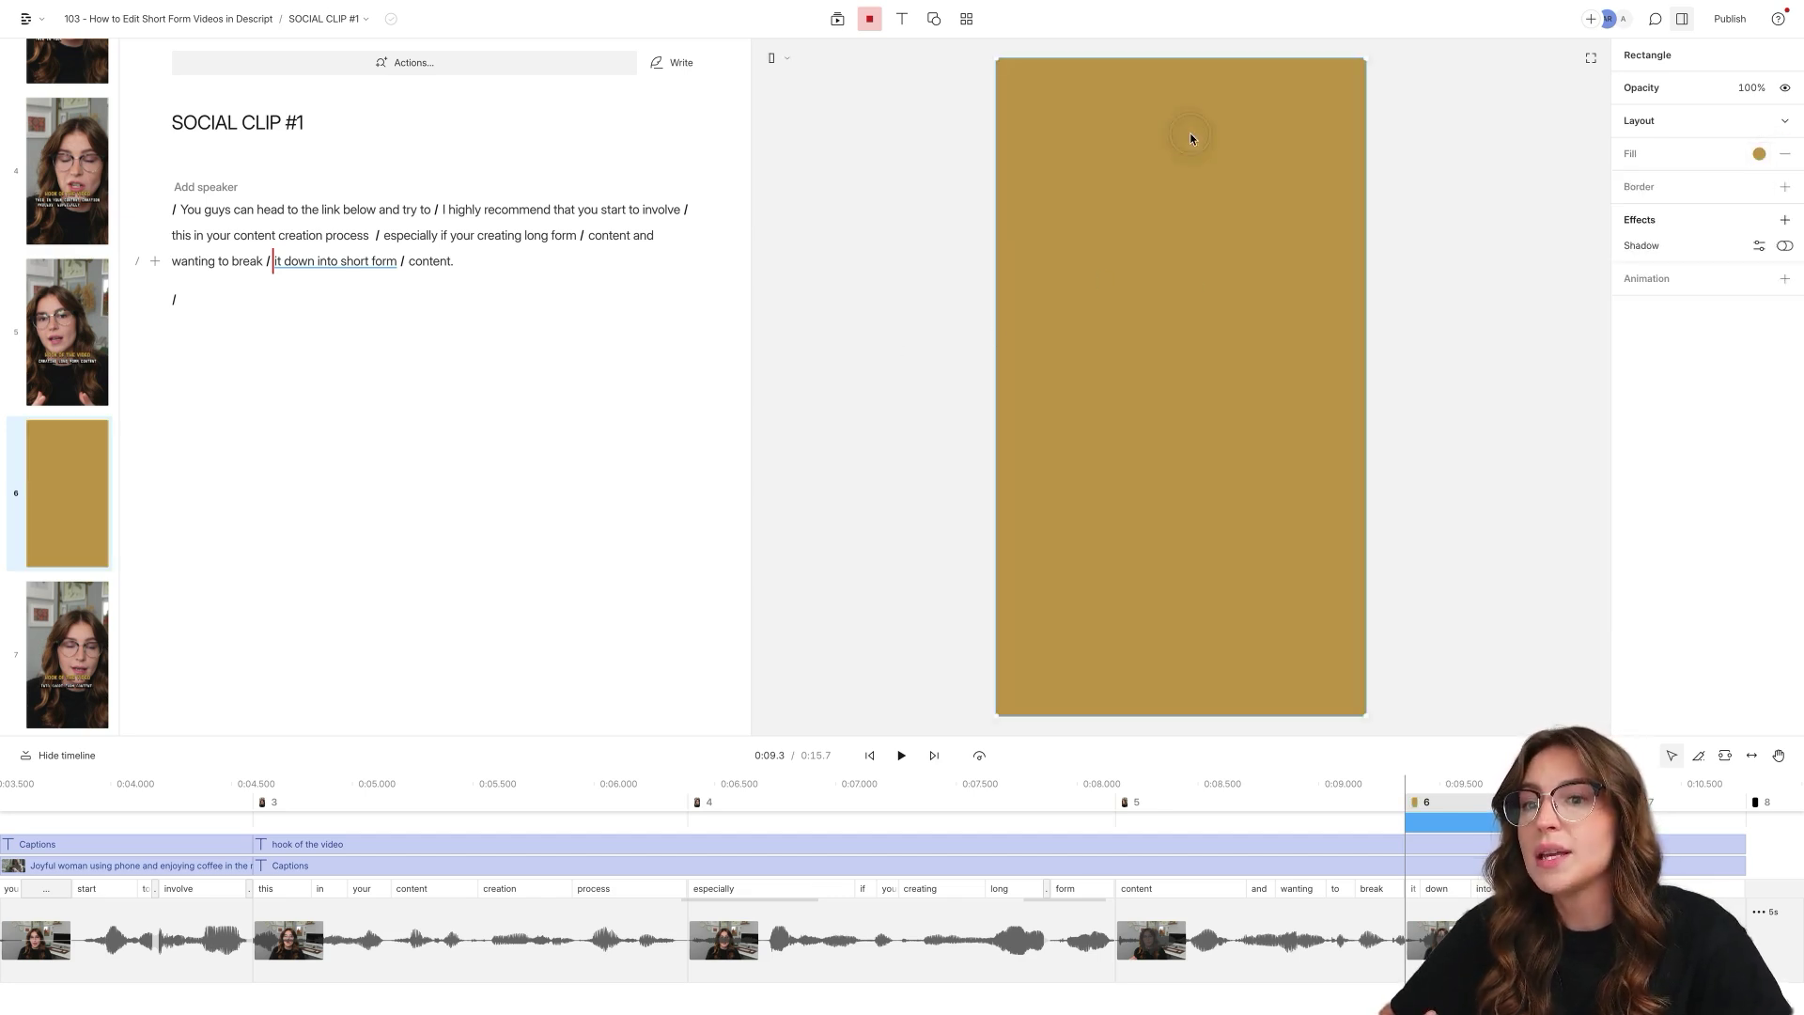
Move scene 6's captions above the gold rectangle and enlarge the caption box upward.
{"action": "left_click", "coordinate": [1402, 866]}
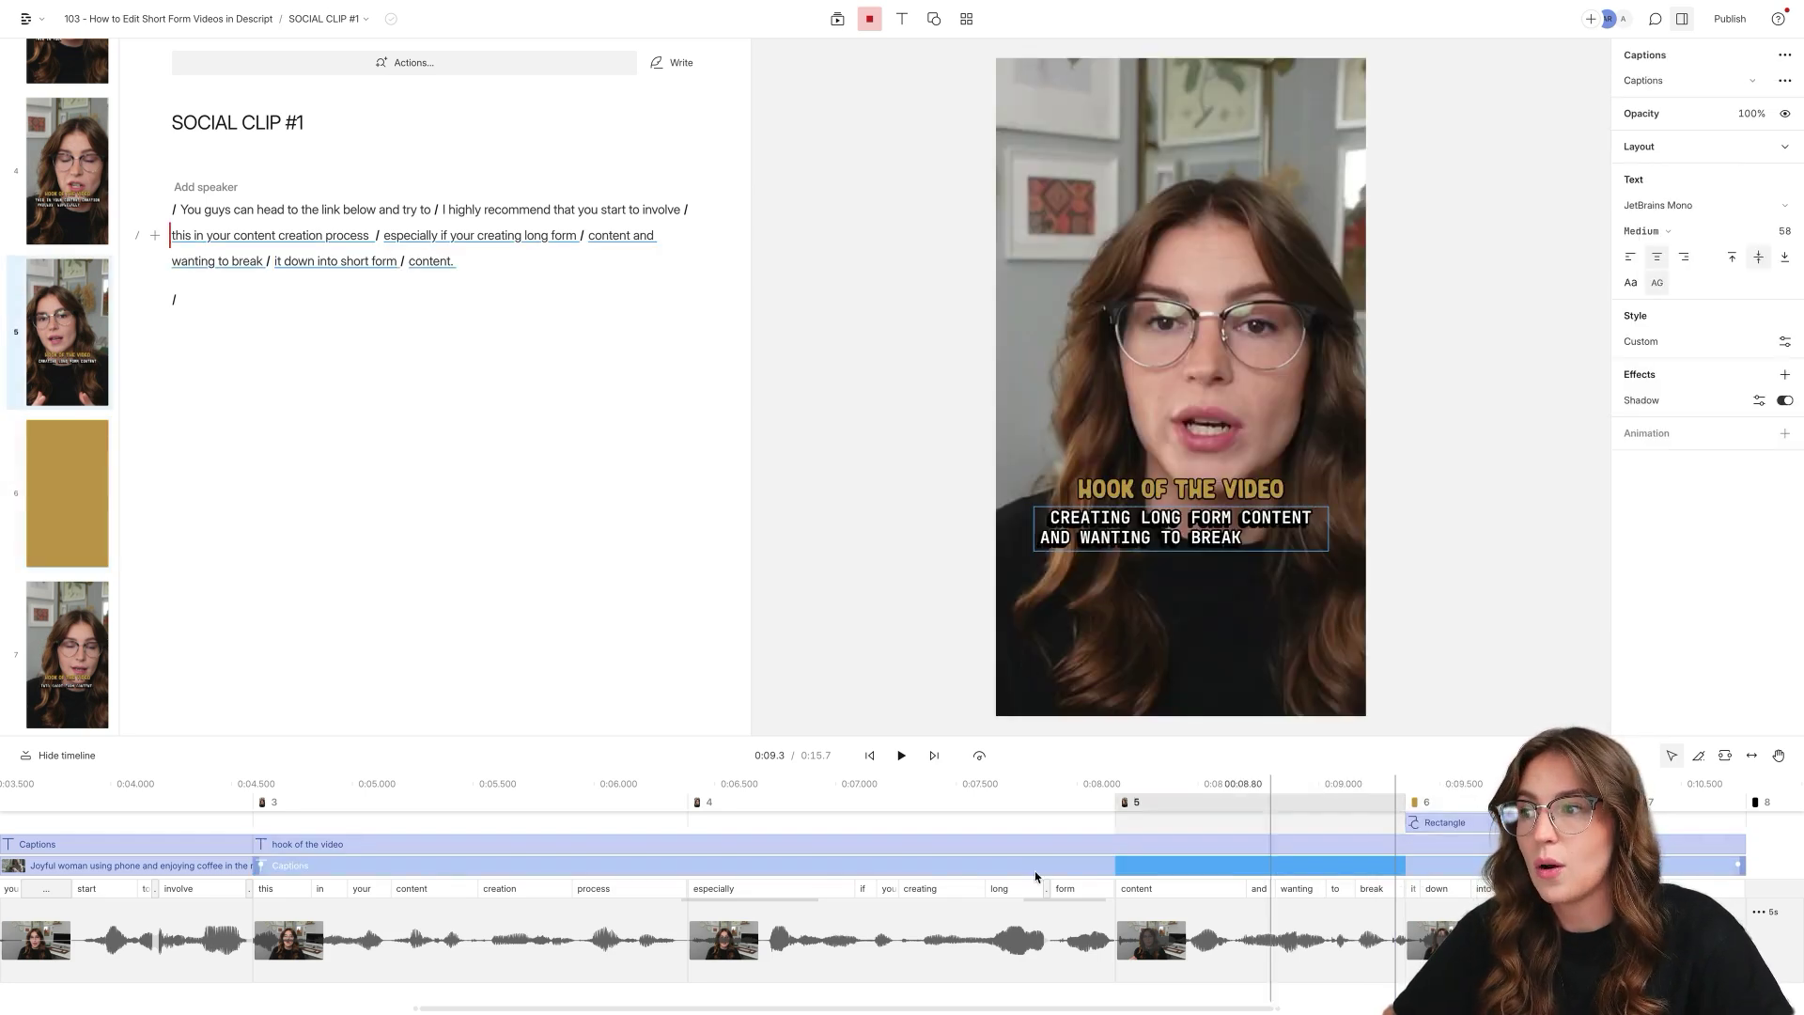
{"action": "left_click", "coordinate": [1409, 873]}
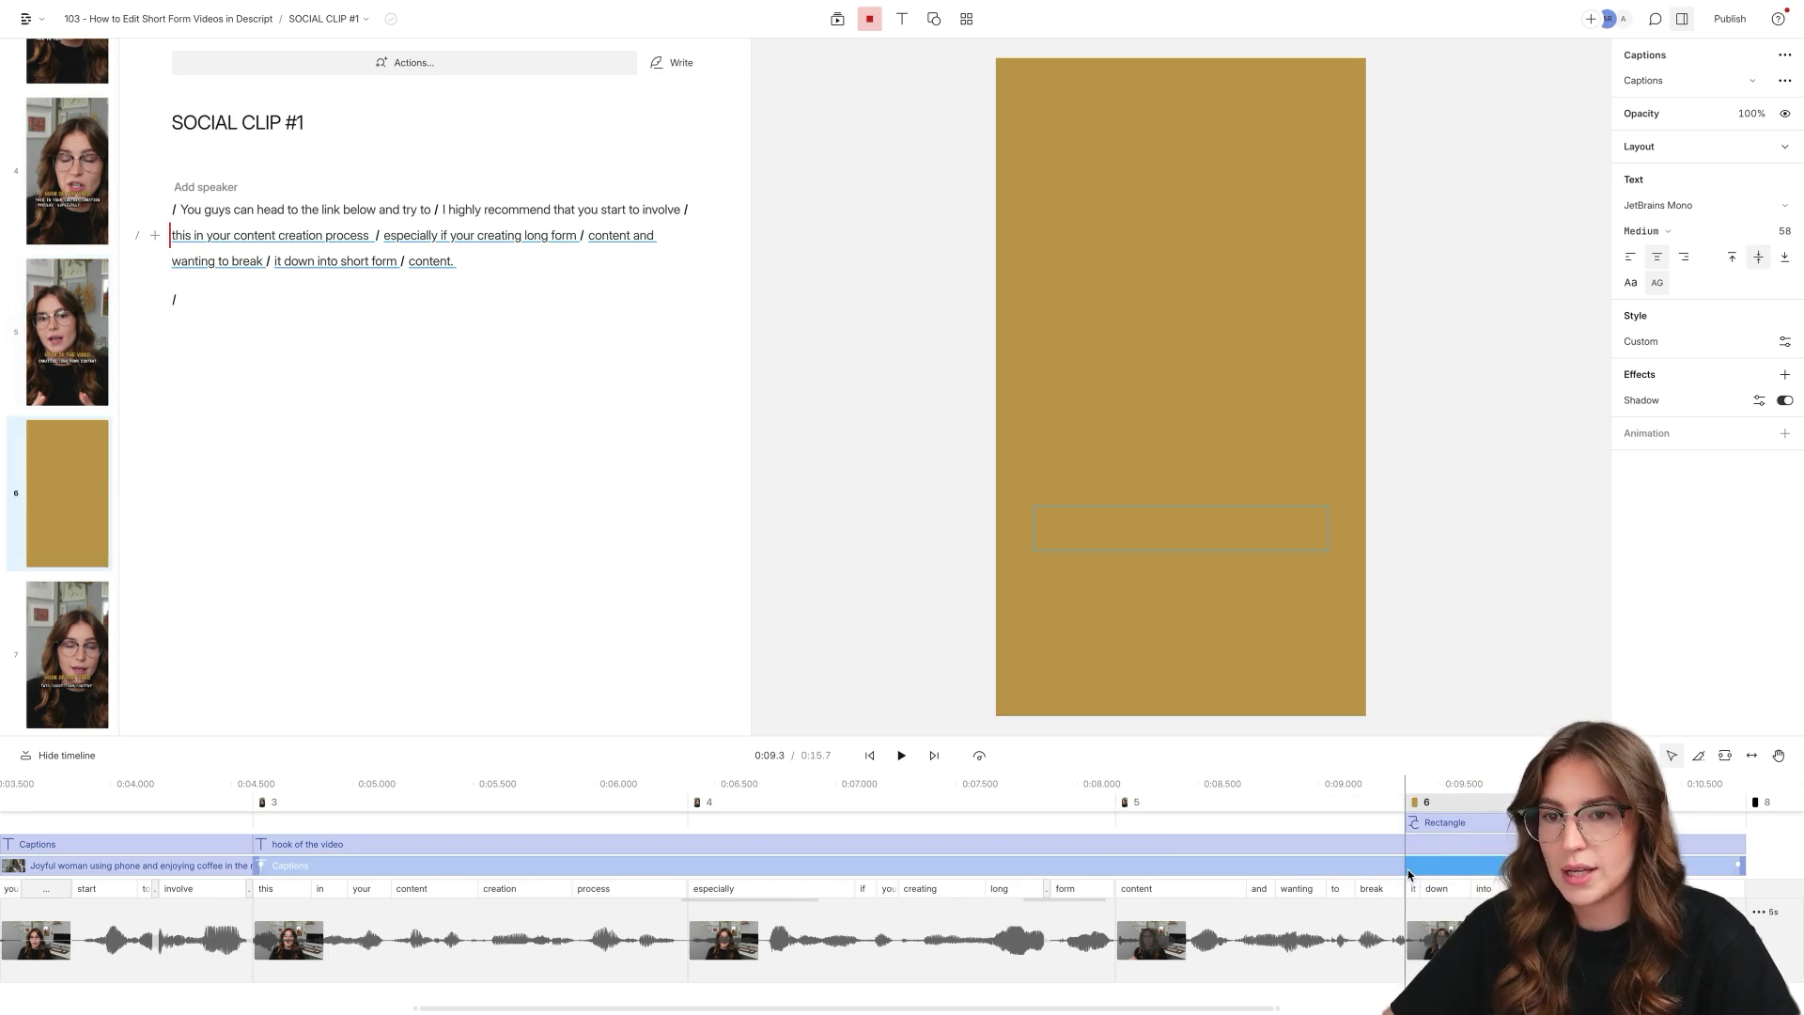
{"action": "left_click", "coordinate": [1409, 874]}
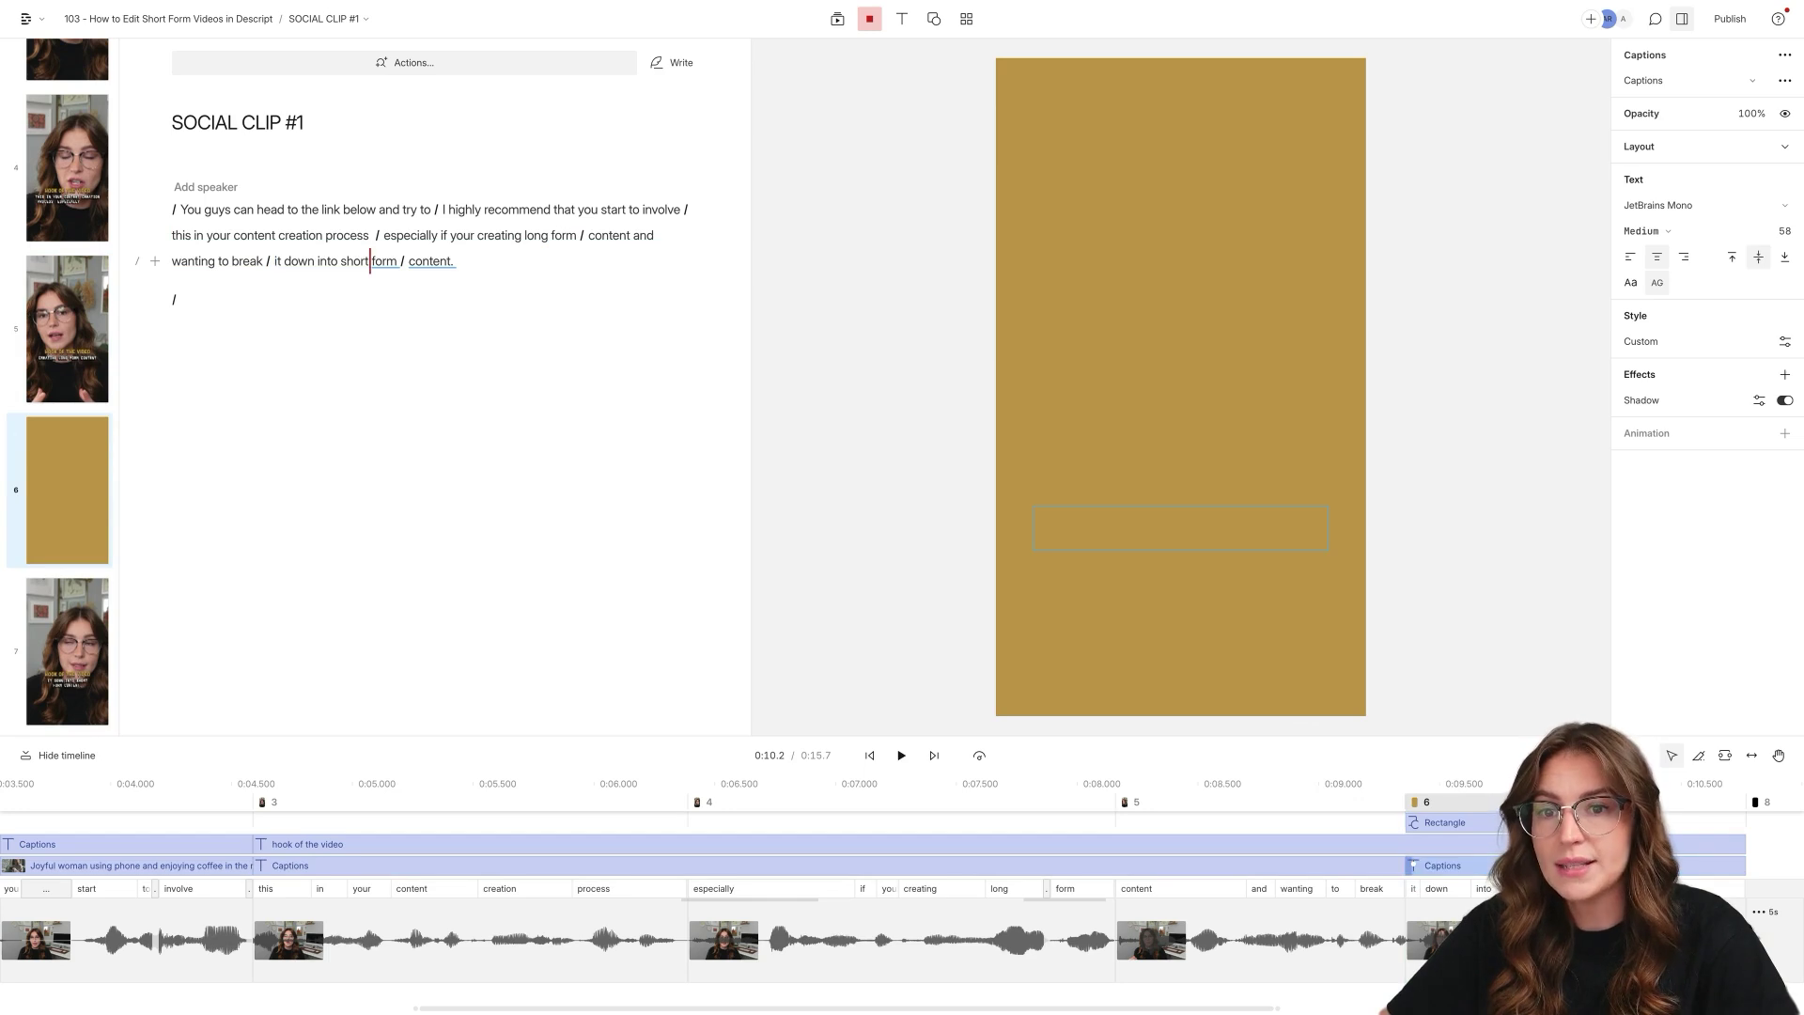
{"action": "left_click", "coordinate": [1452, 866]}
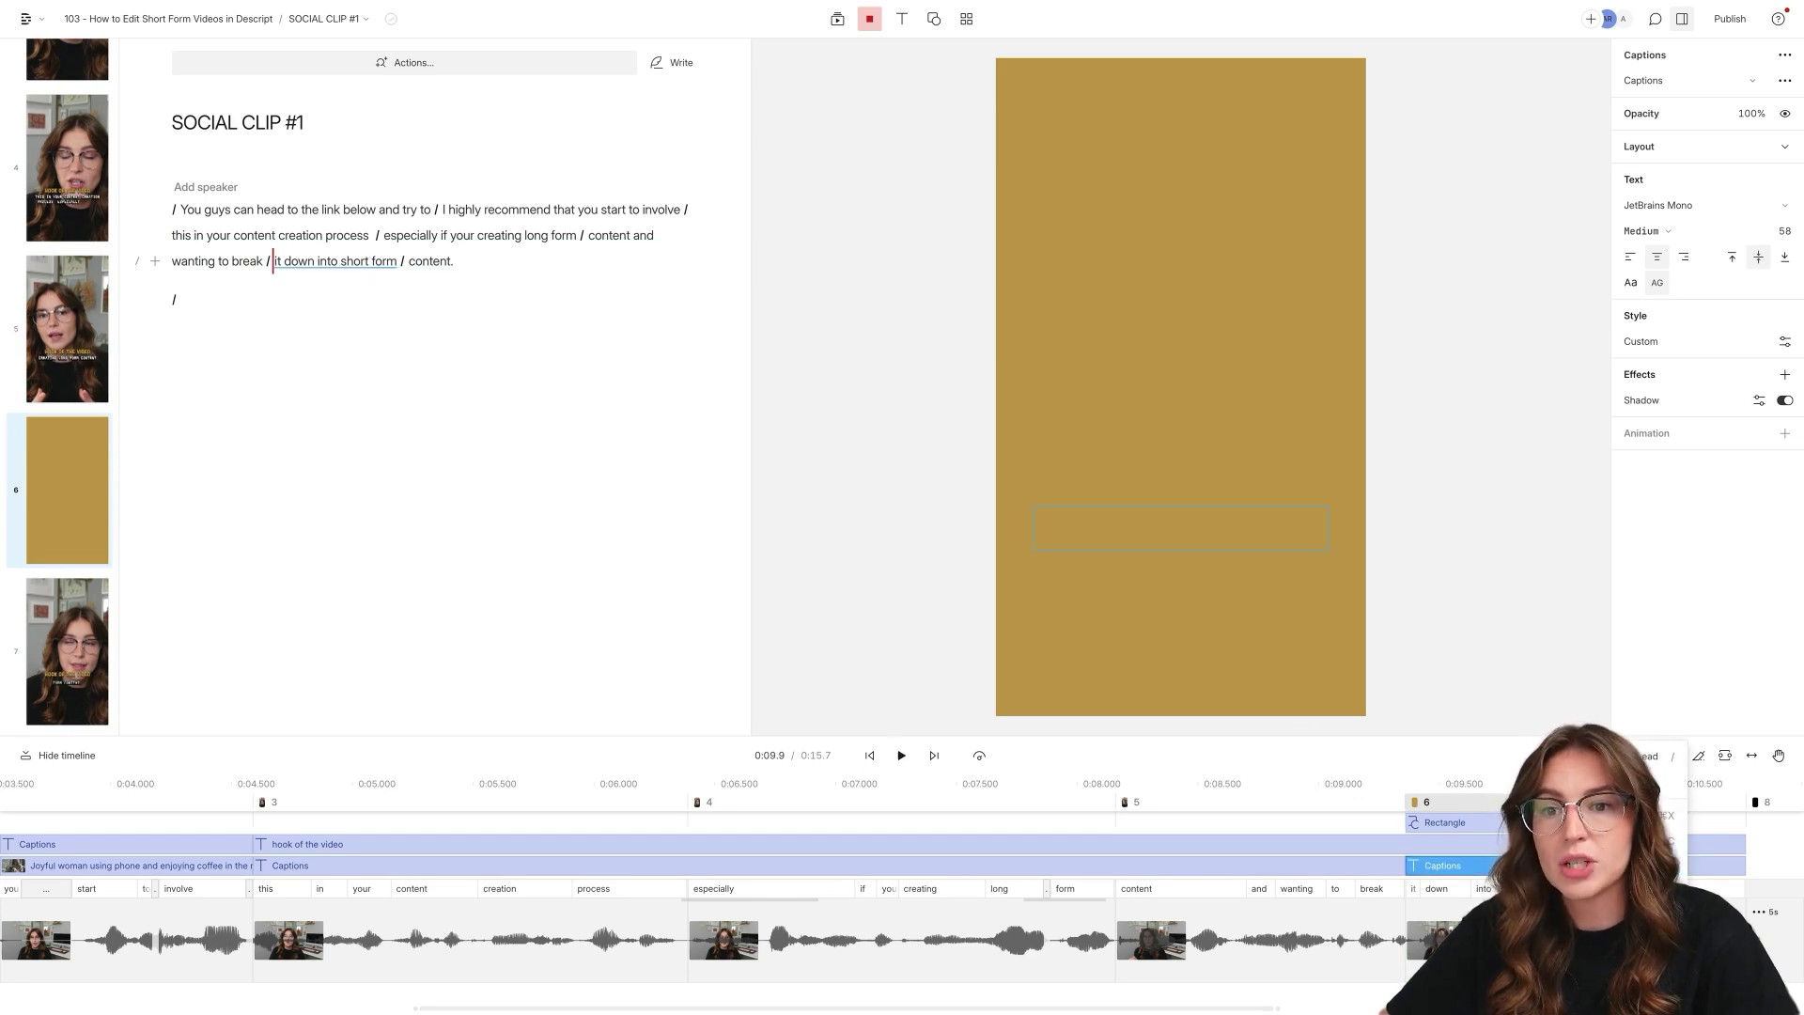
{"action": "left_click", "coordinate": [1748, 914]}
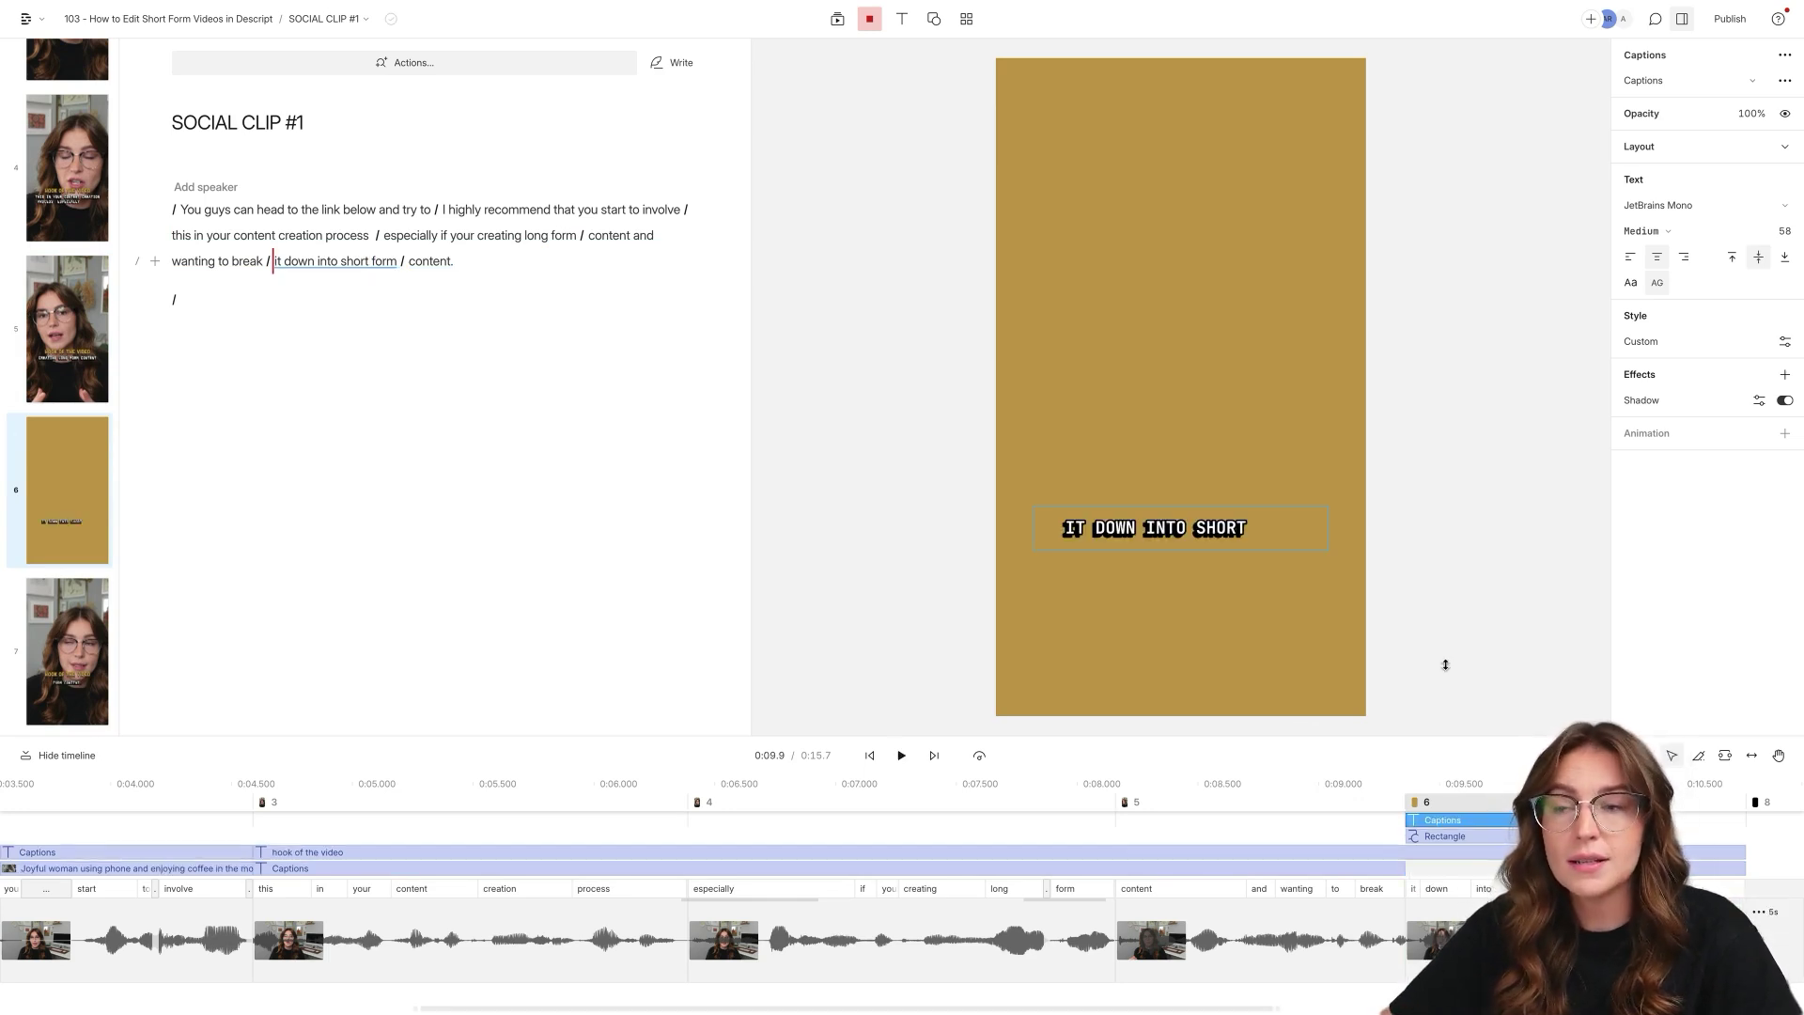
{"action": "left_click_drag", "start_coordinate": [1213, 507], "coordinate": [1192, 249]}
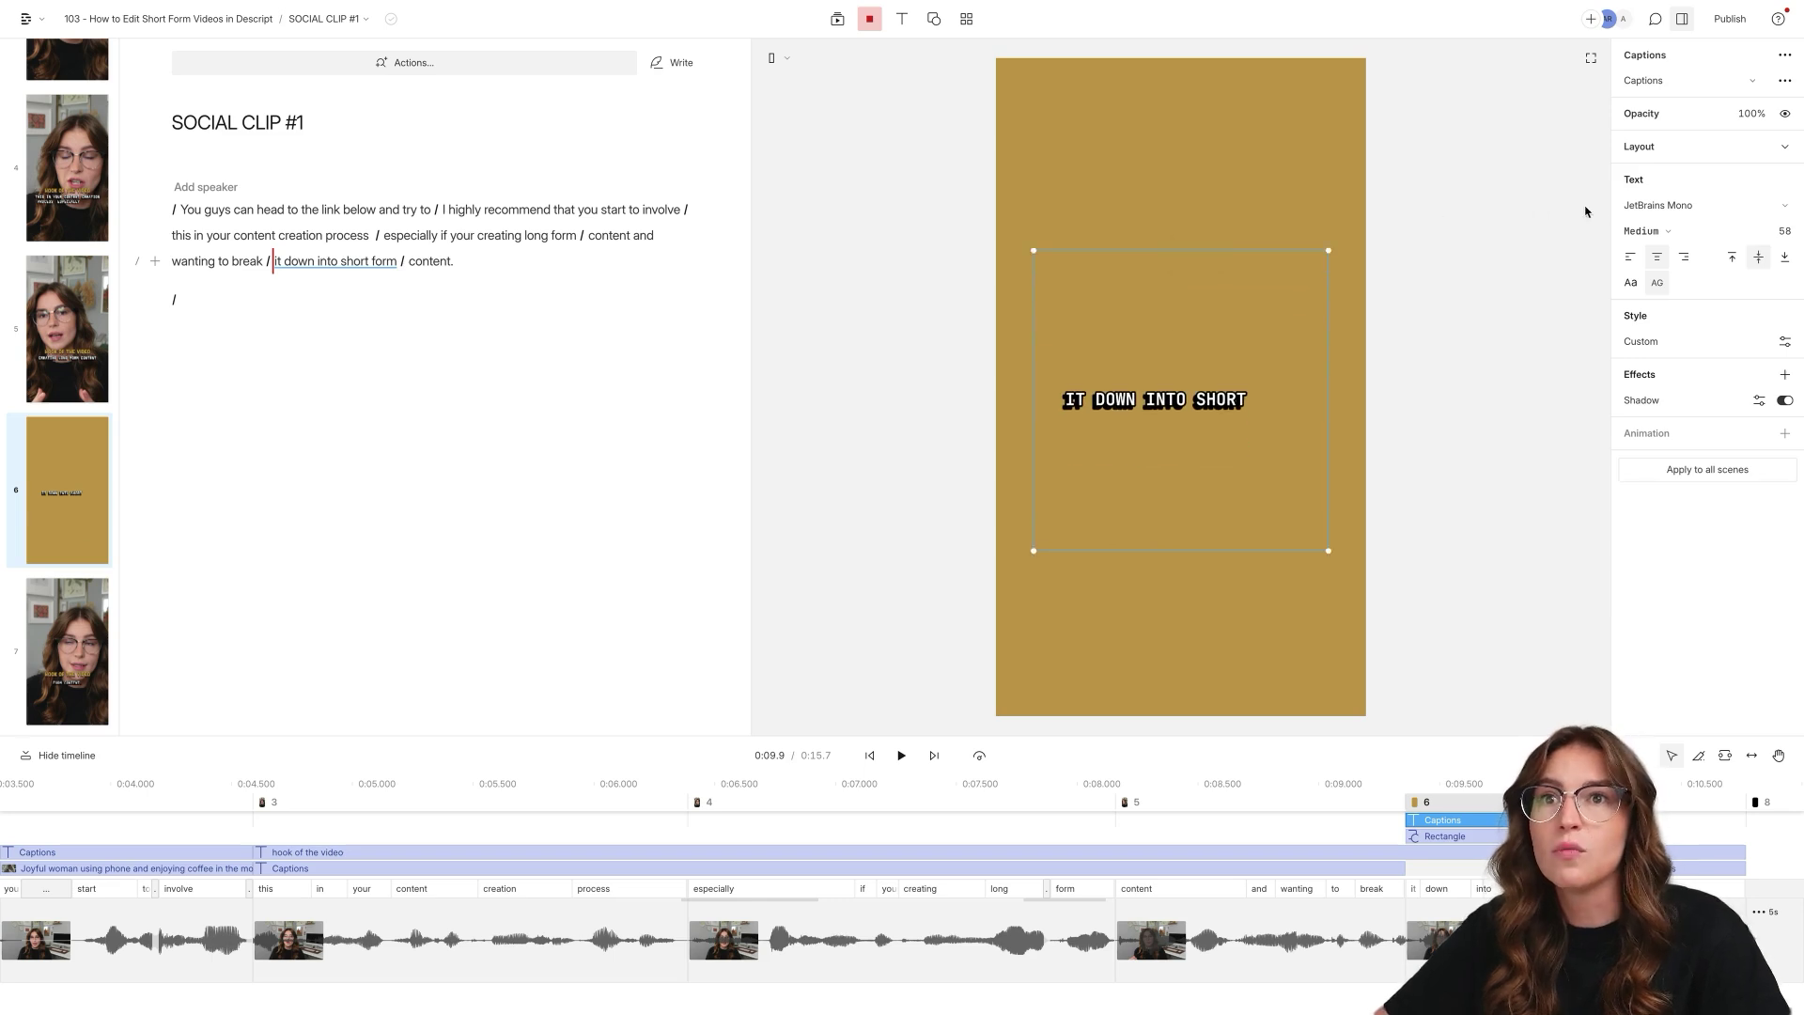
Set the captions to Wilden at size 200 and reposition the caption box near the top.
{"action": "left_click", "coordinate": [1663, 207]}
{"action": "scroll", "coordinate": [1691, 311], "scroll_direction": "down", "scroll_amount": 1}
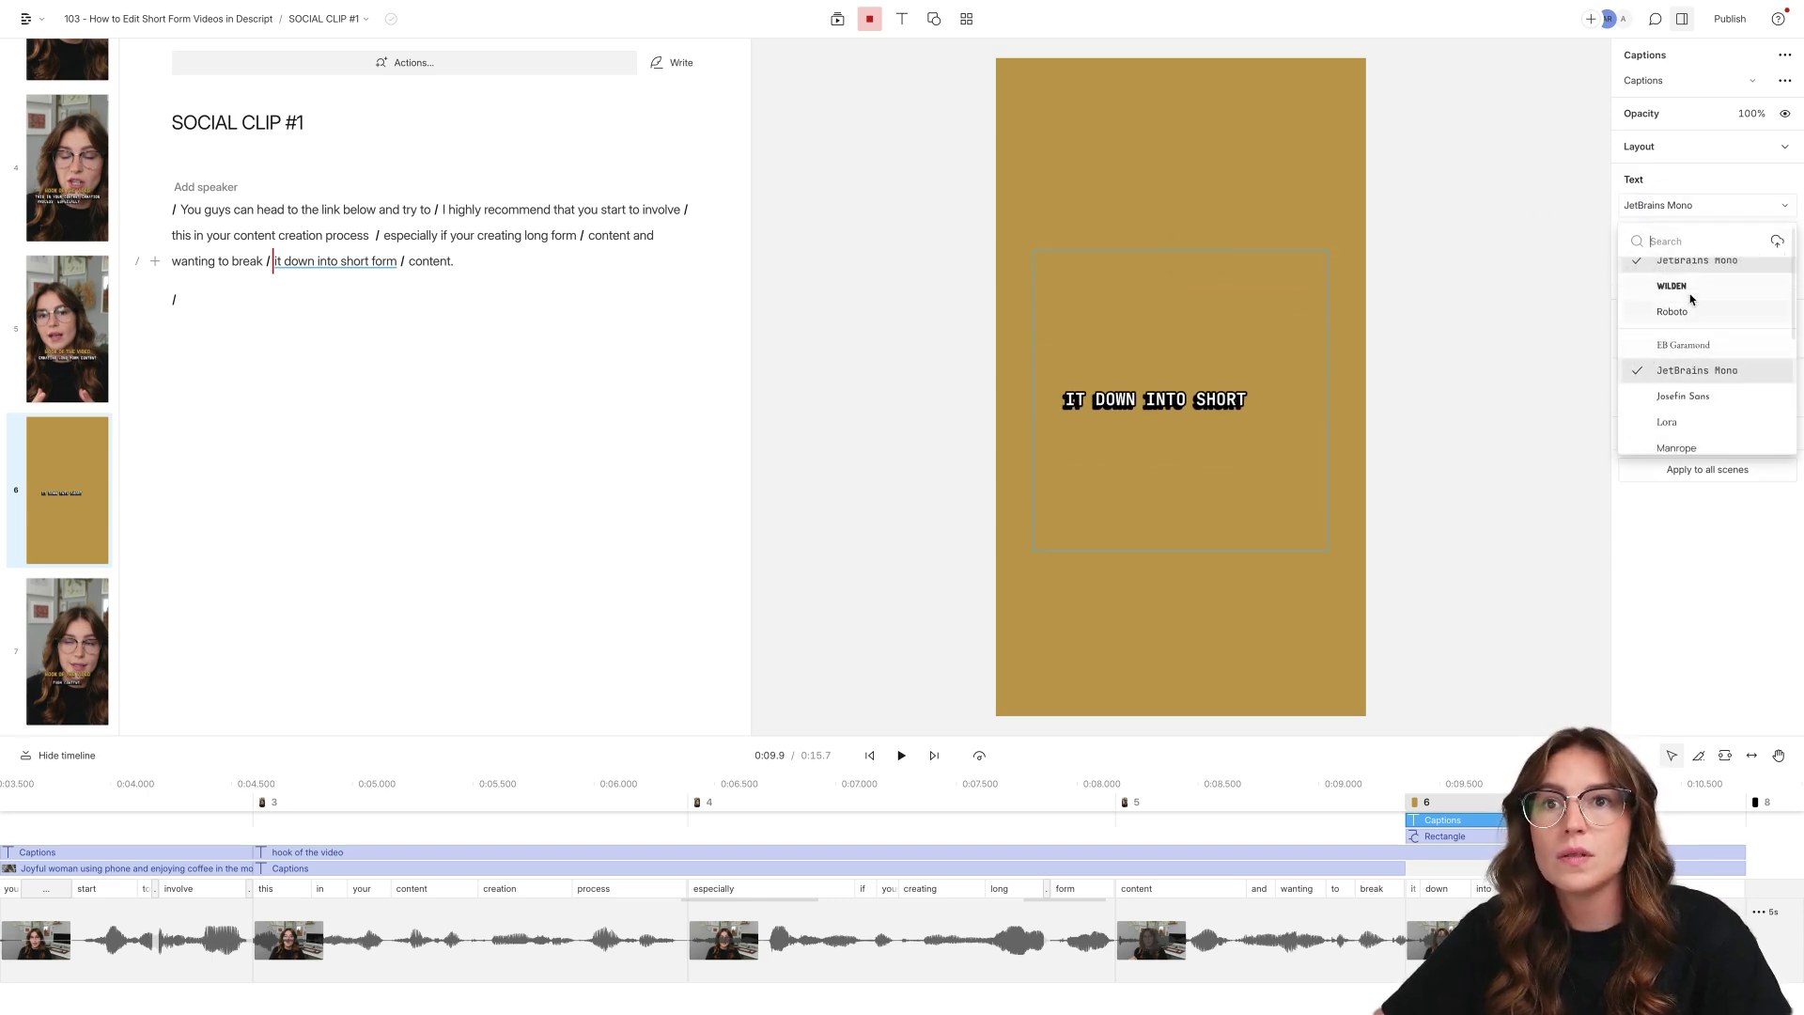
{"action": "left_click", "coordinate": [1669, 288]}
{"action": "left_click", "coordinate": [1774, 235]}
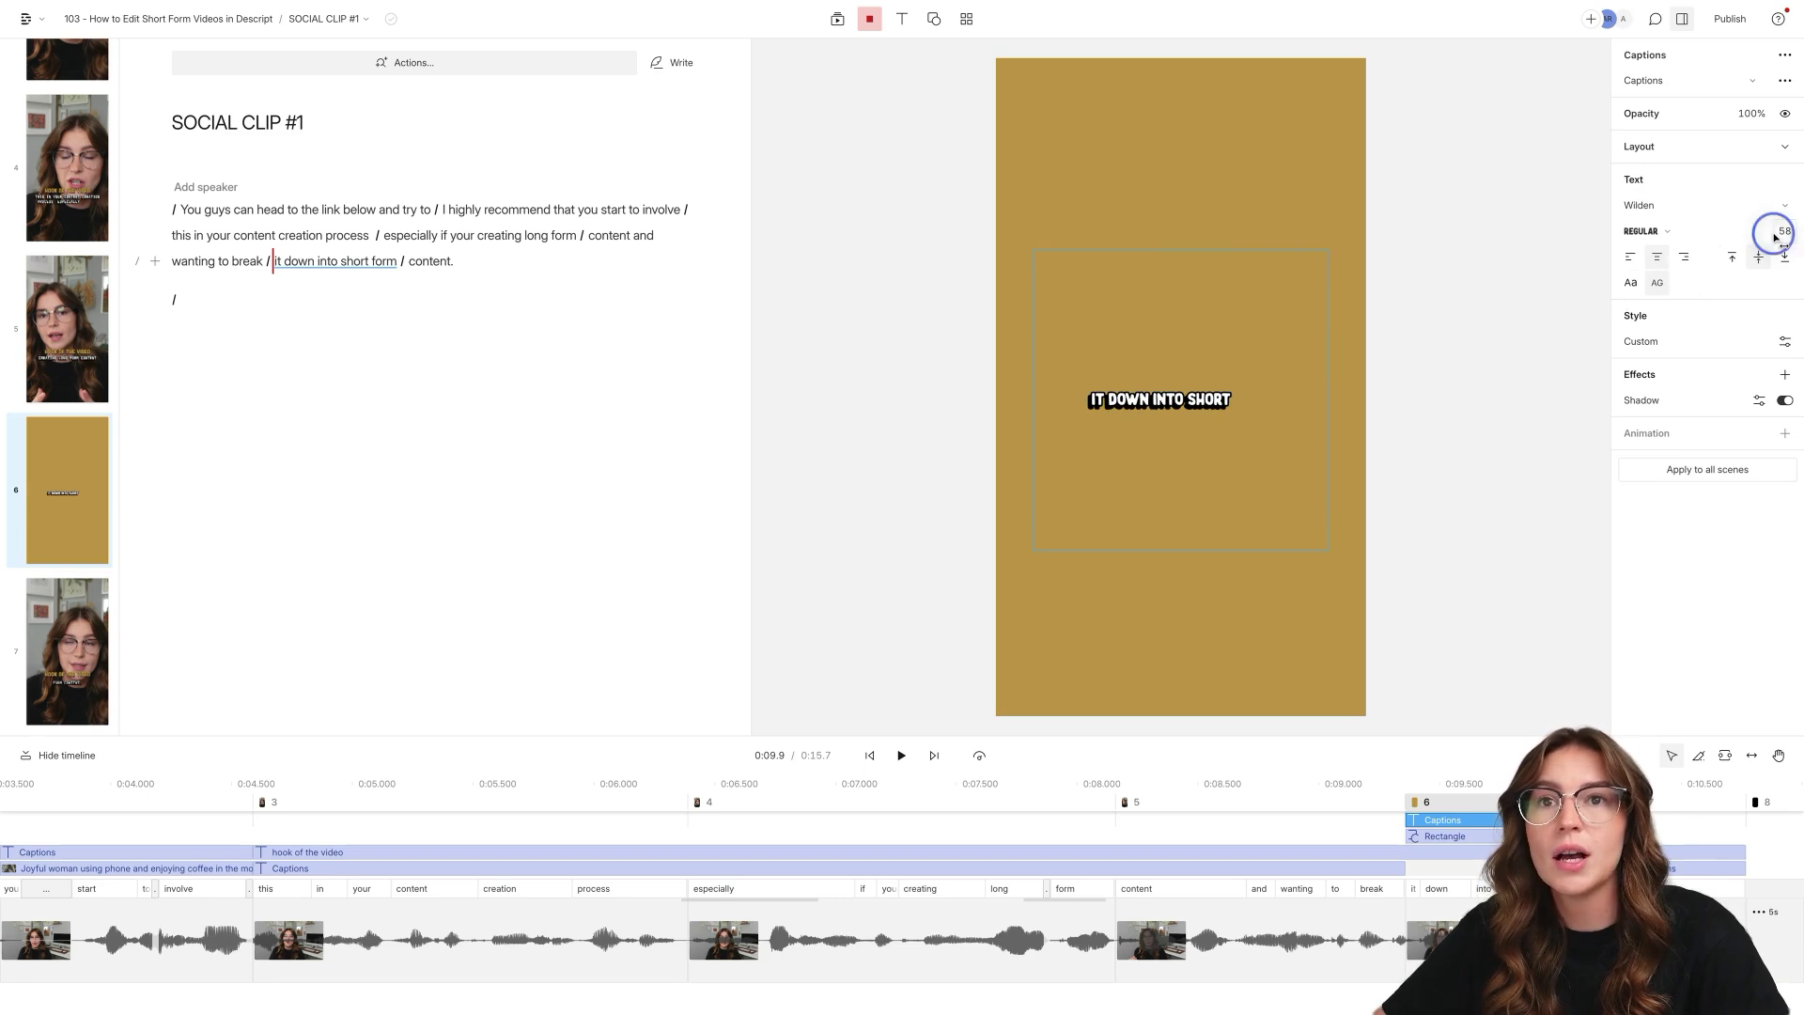
{"action": "key", "text": "Return"}
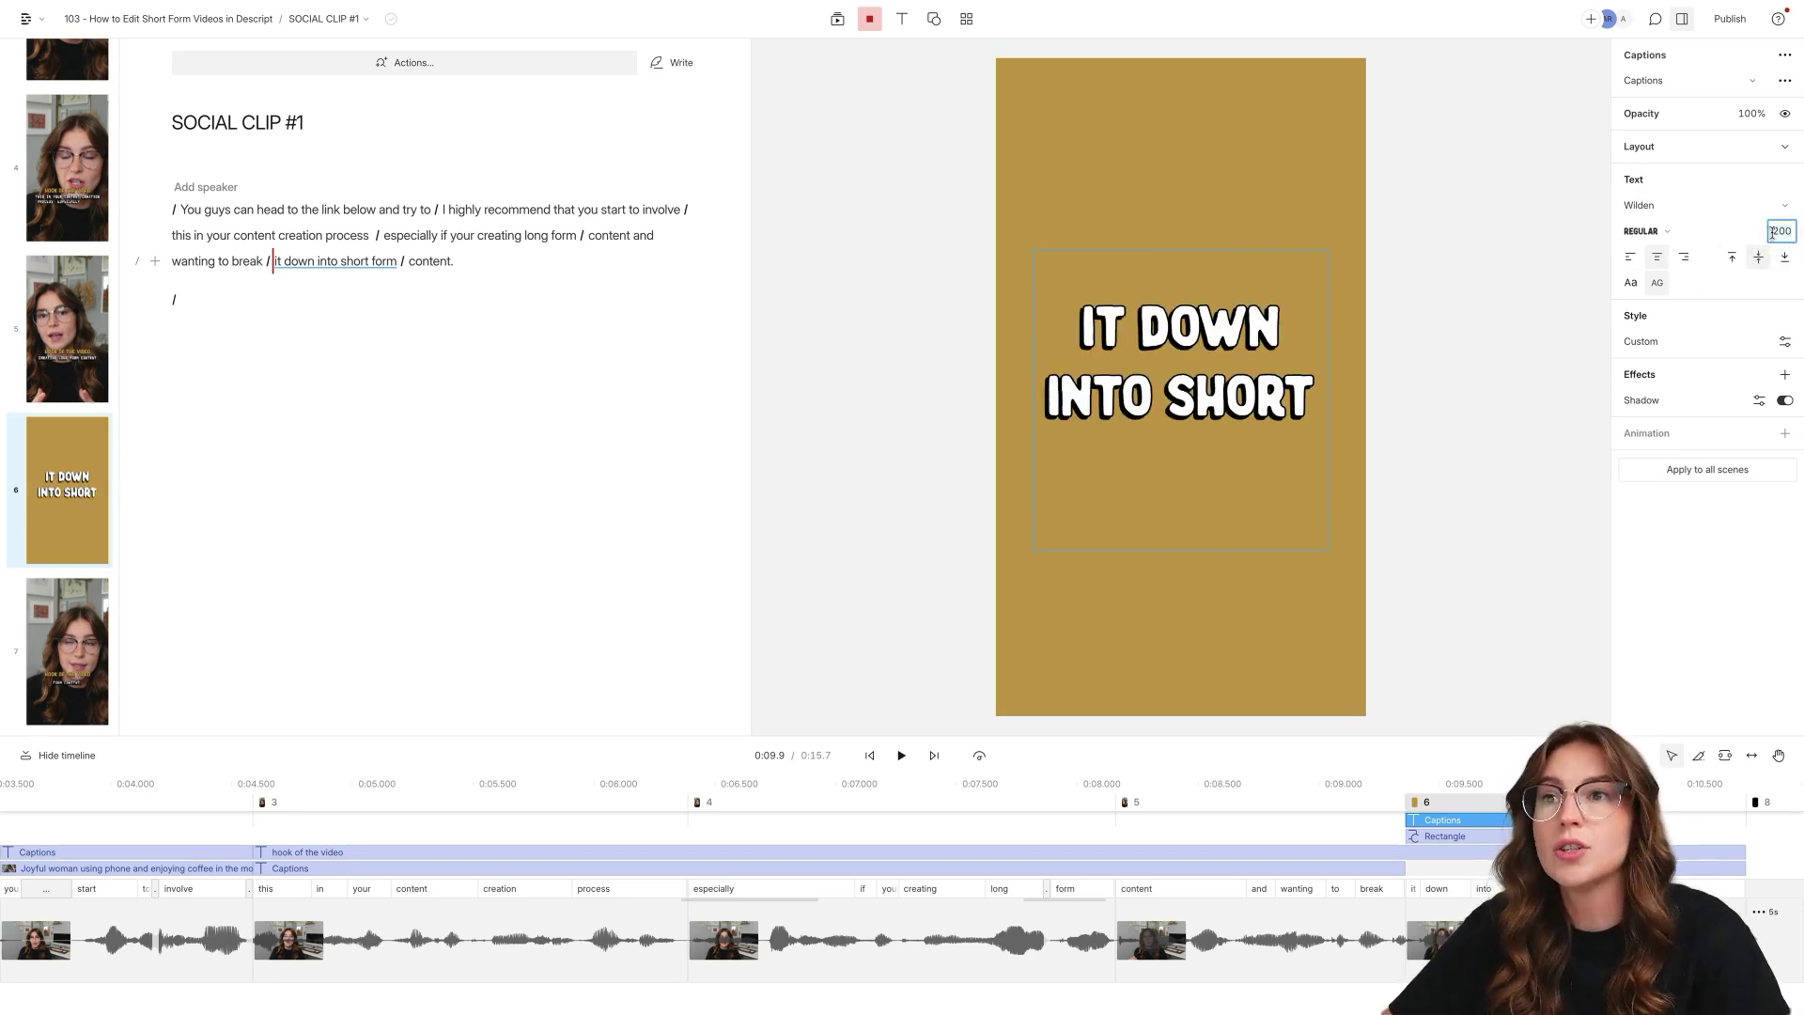
{"action": "left_click_drag", "start_coordinate": [1234, 397], "coordinate": [1234, 264]}
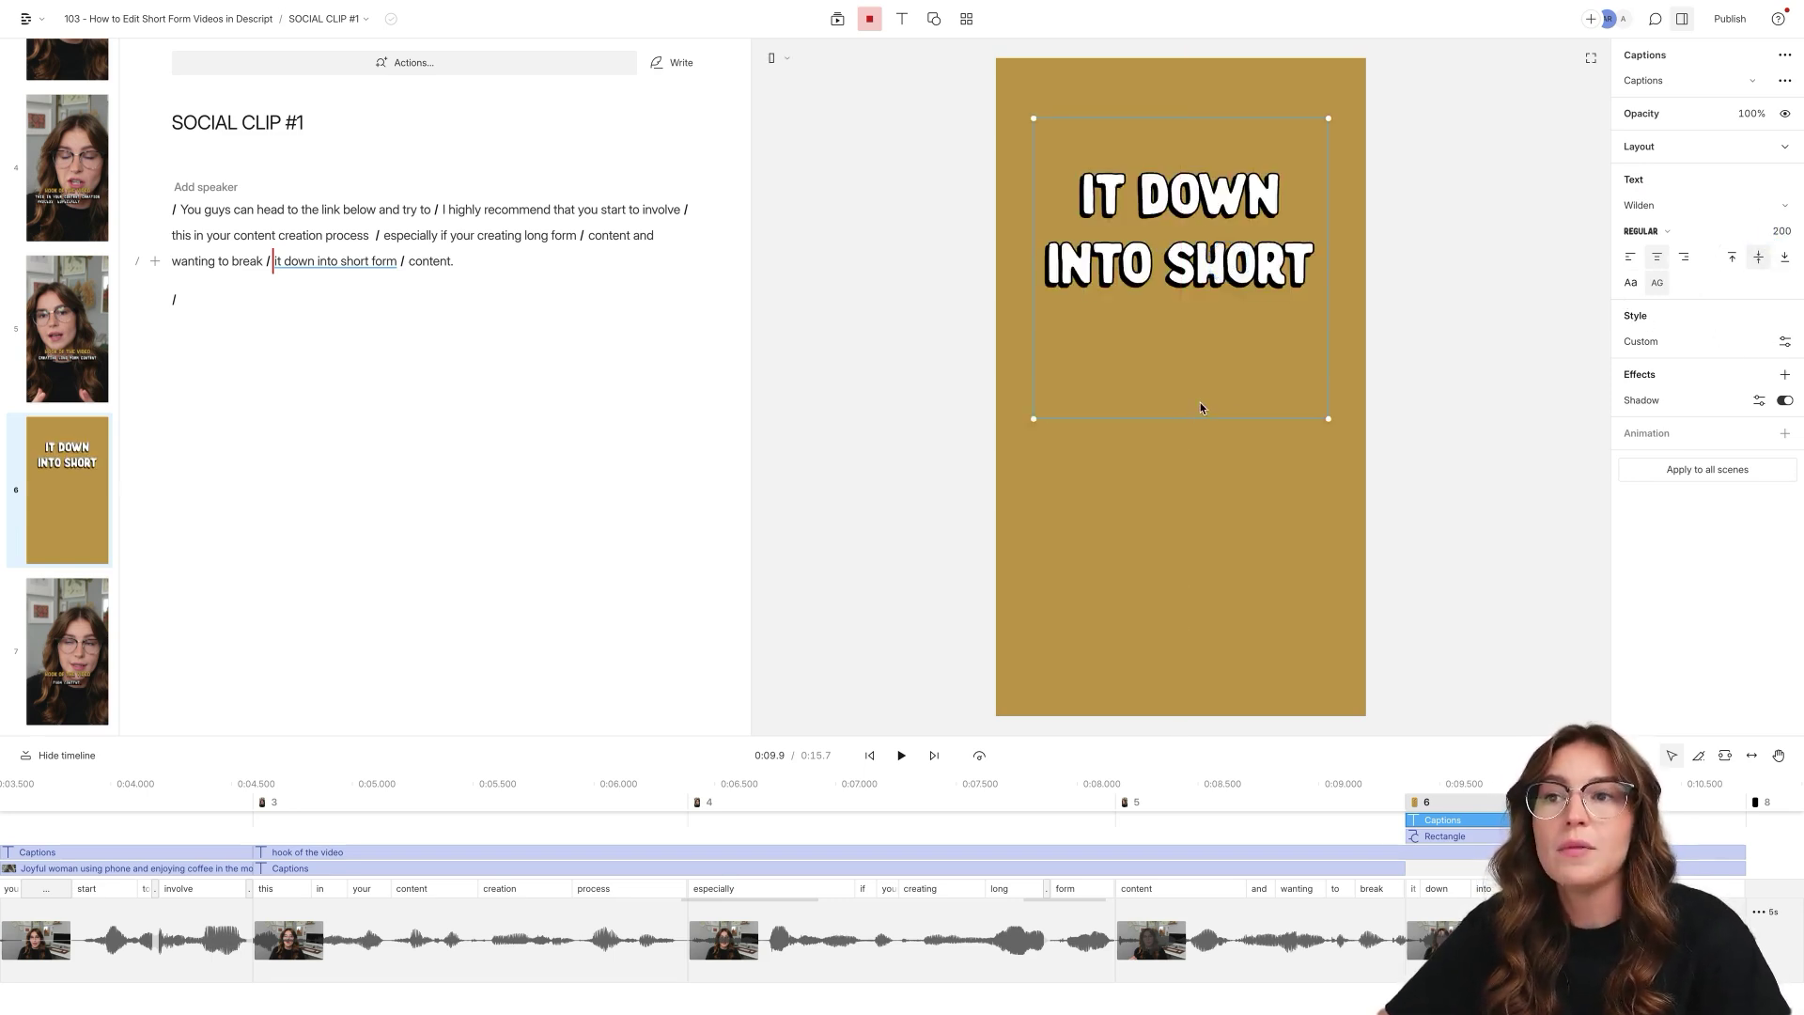
{"action": "left_click_drag", "start_coordinate": [1199, 420], "coordinate": [1200, 628]}
Try the Karaoke and Classic caption presets, settle on Clean, and play back from scene 5.
{"action": "left_click", "coordinate": [1784, 341]}
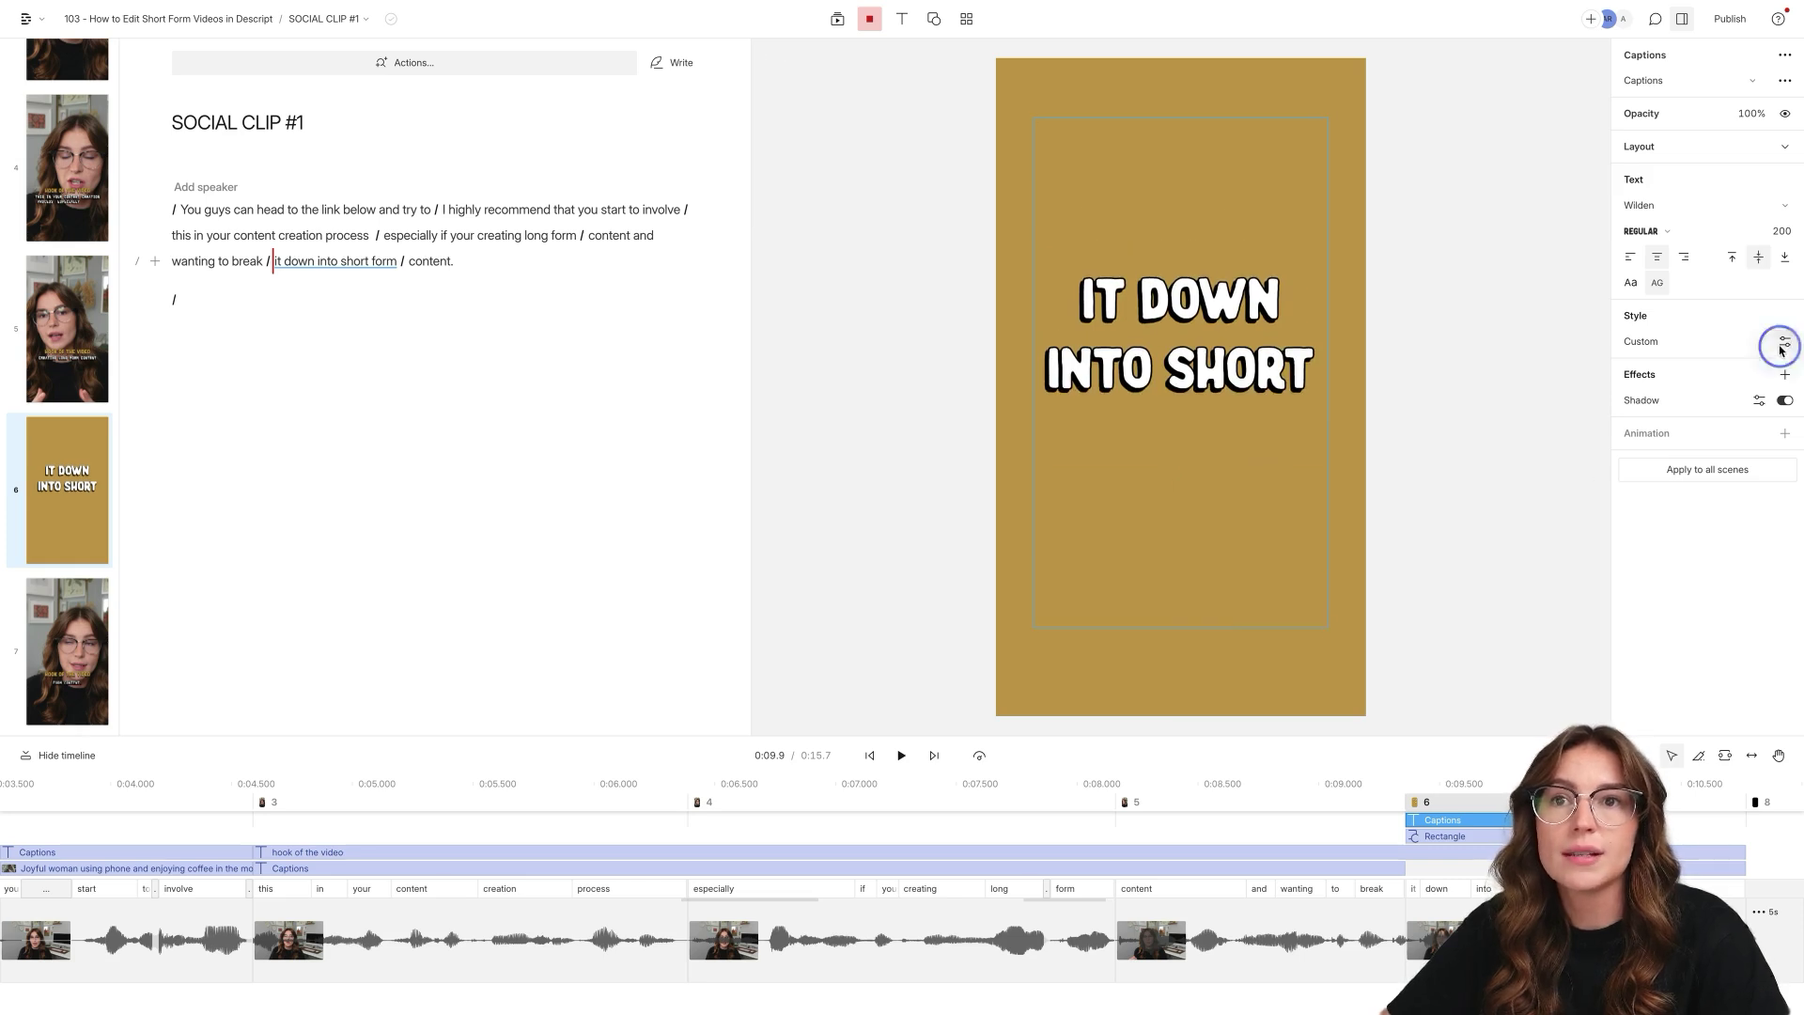
{"action": "left_click", "coordinate": [1504, 191]}
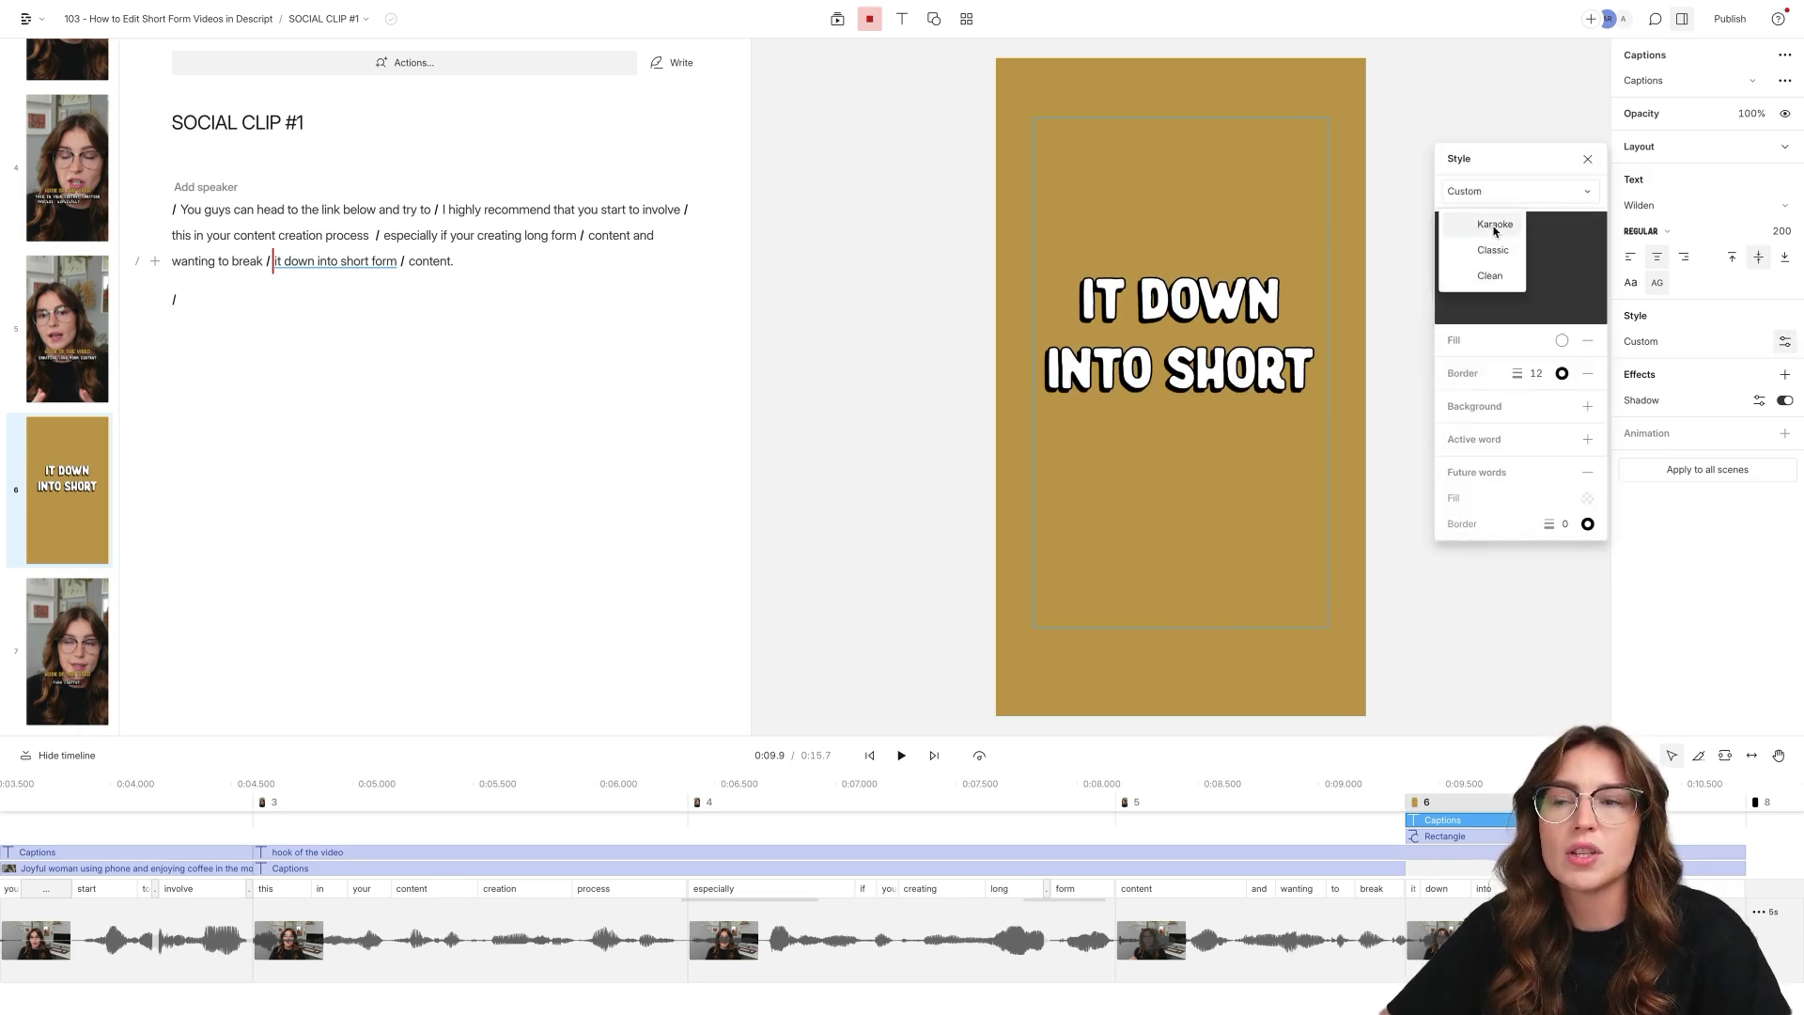
{"action": "left_click", "coordinate": [1496, 226]}
{"action": "left_click", "coordinate": [1489, 188]}
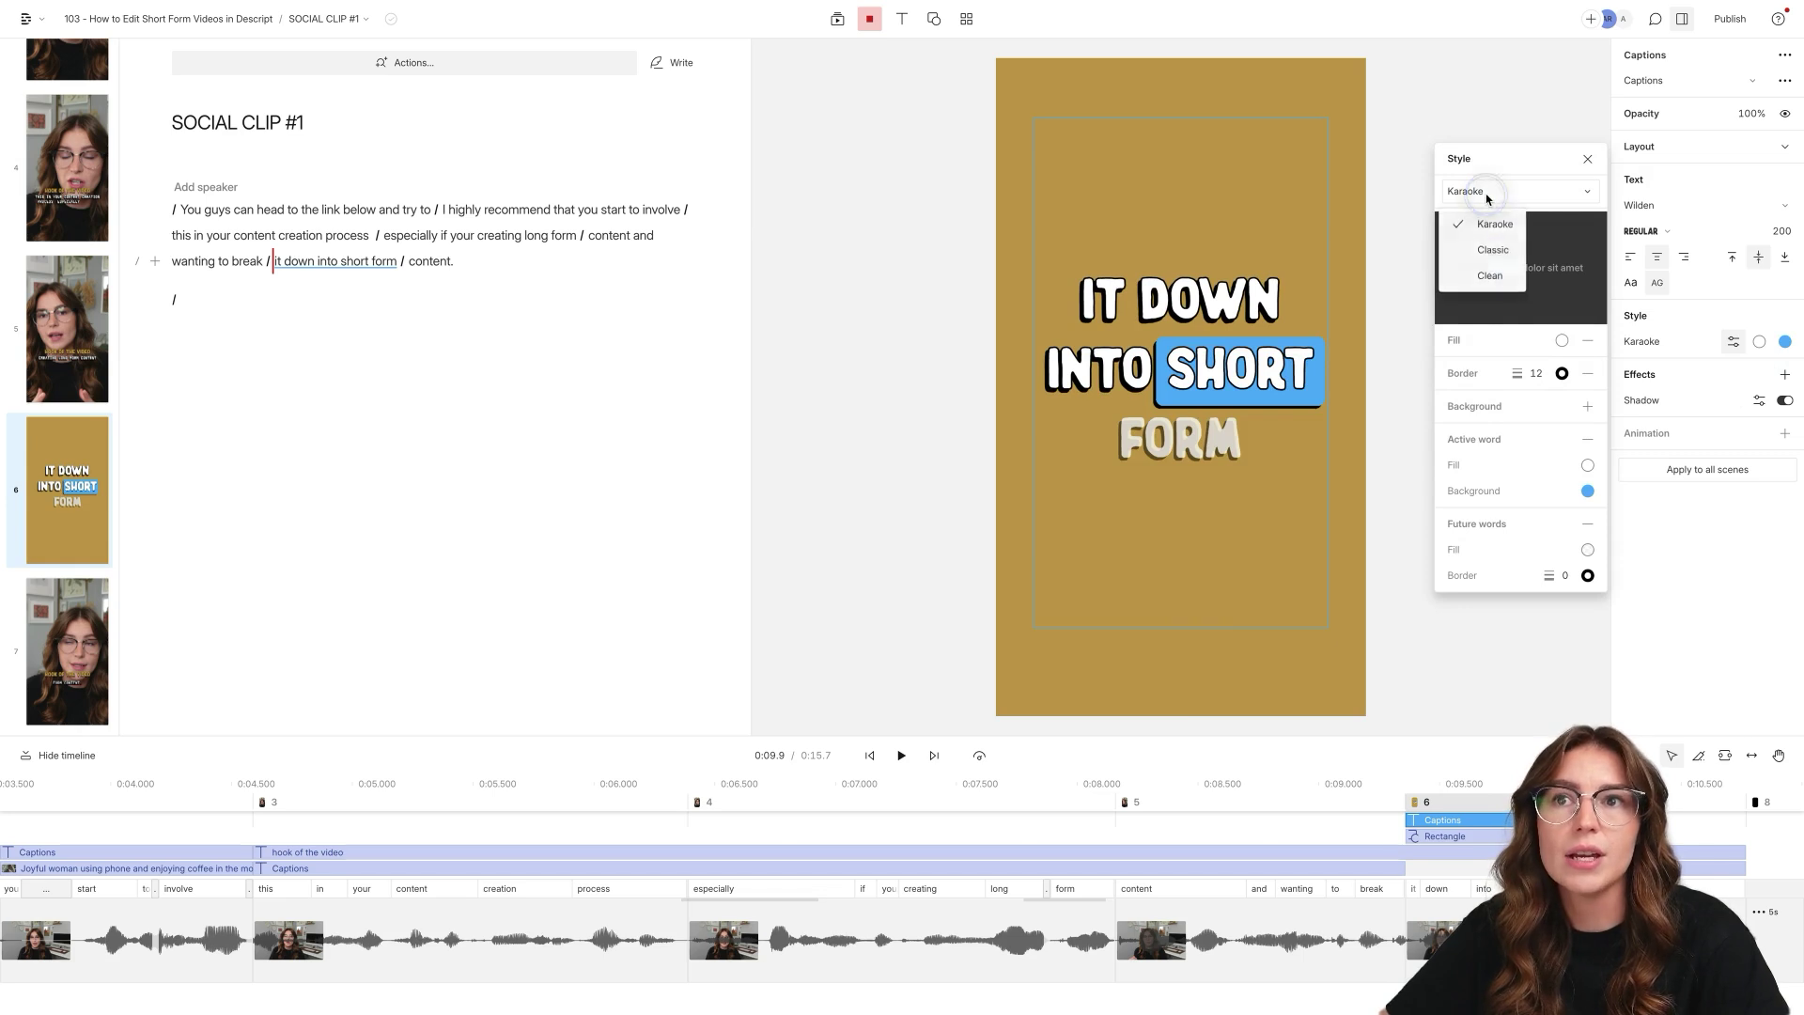
{"action": "left_click", "coordinate": [1492, 263]}
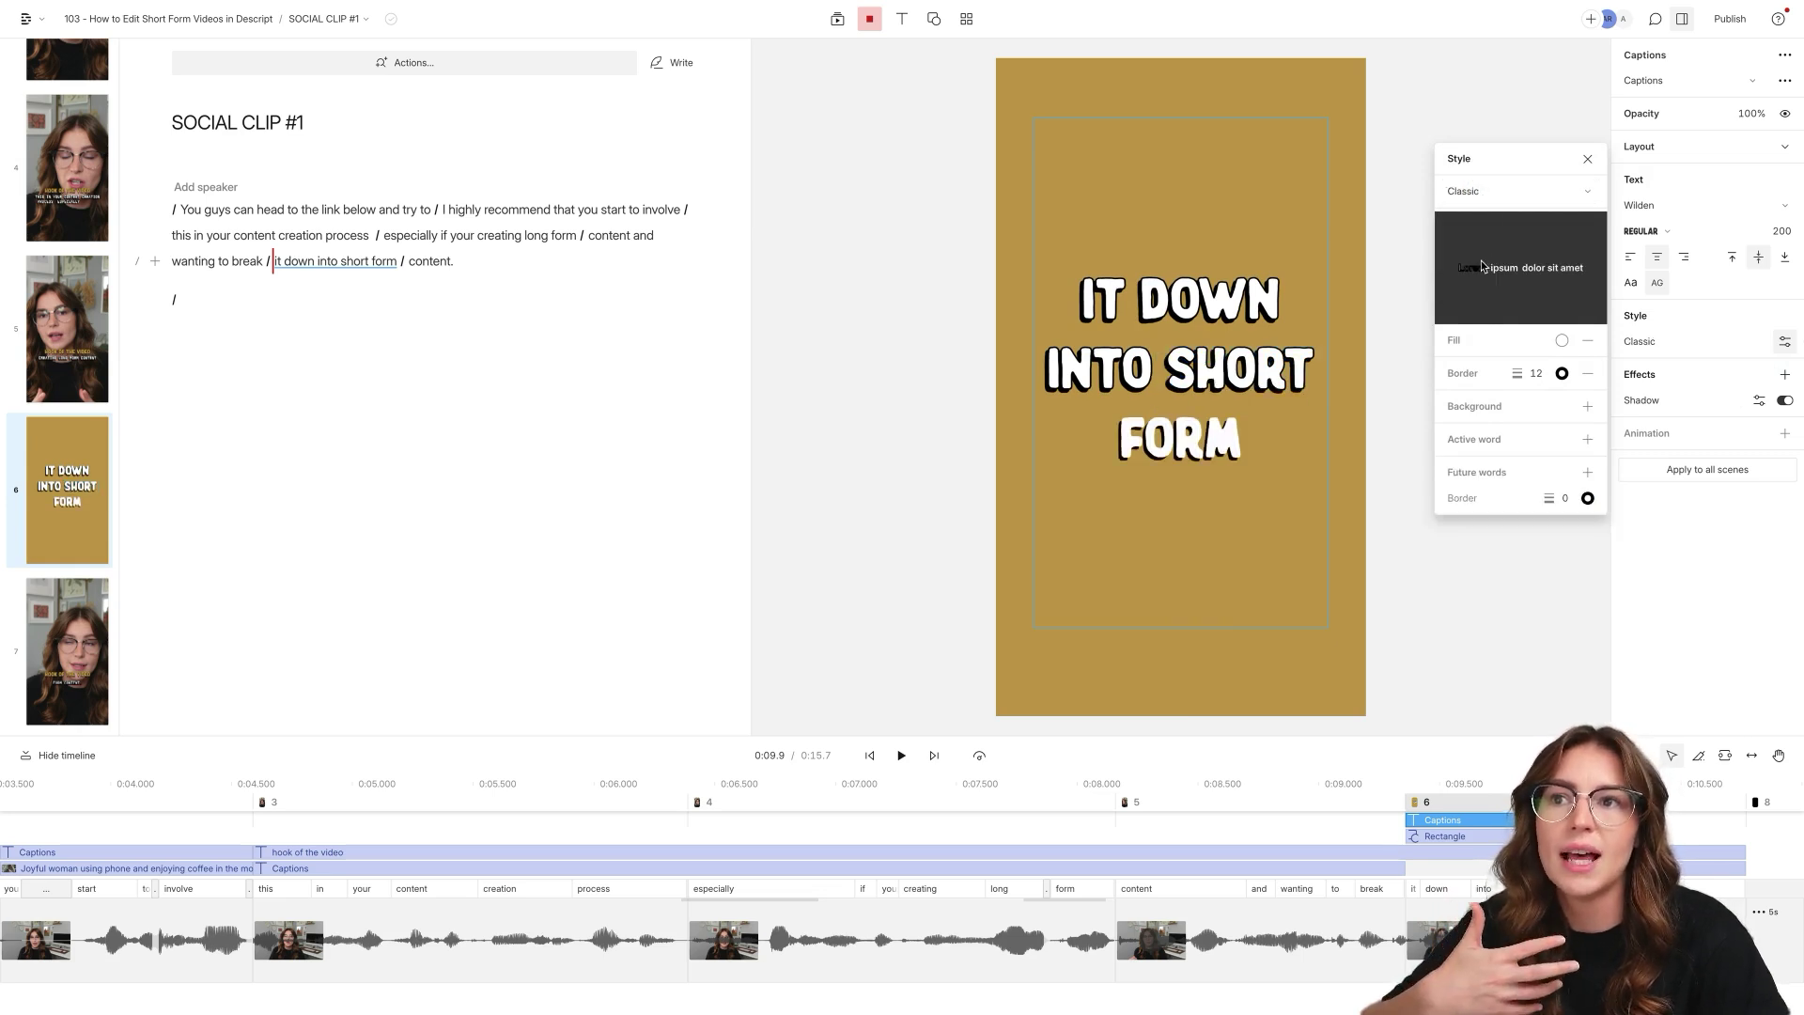
{"action": "left_click", "coordinate": [1503, 192]}
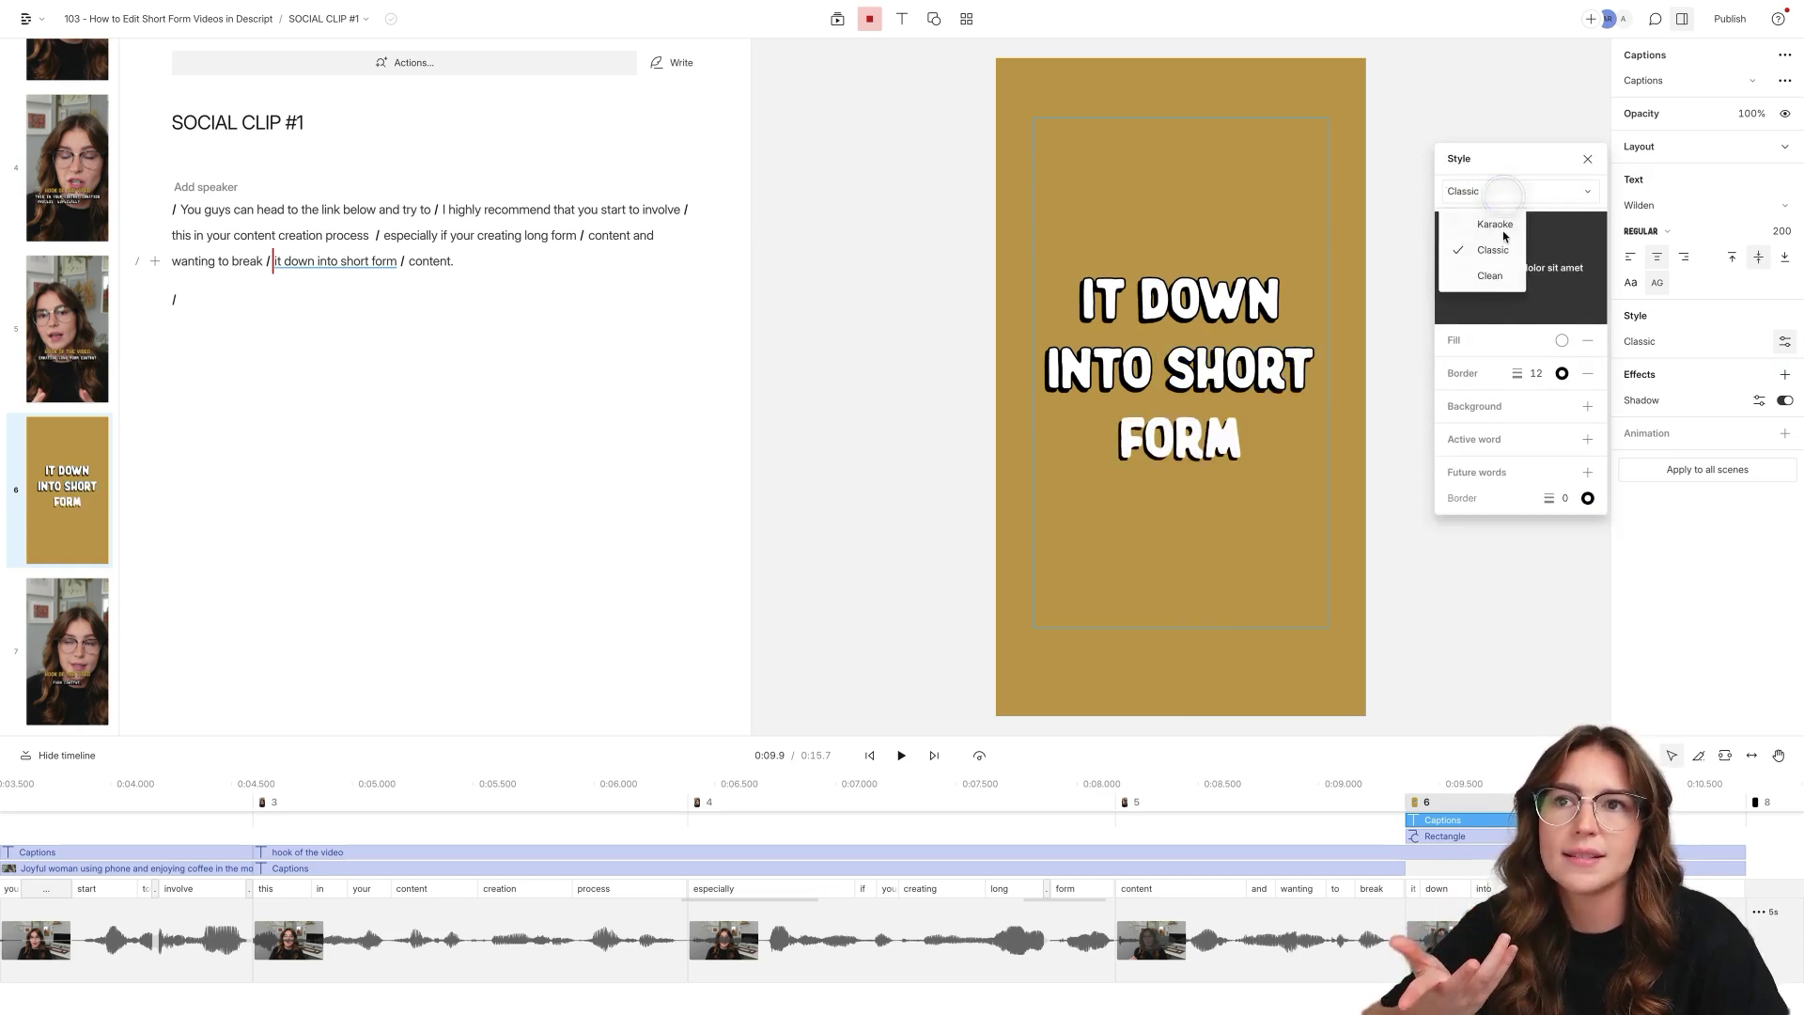
{"action": "left_click", "coordinate": [1500, 280]}
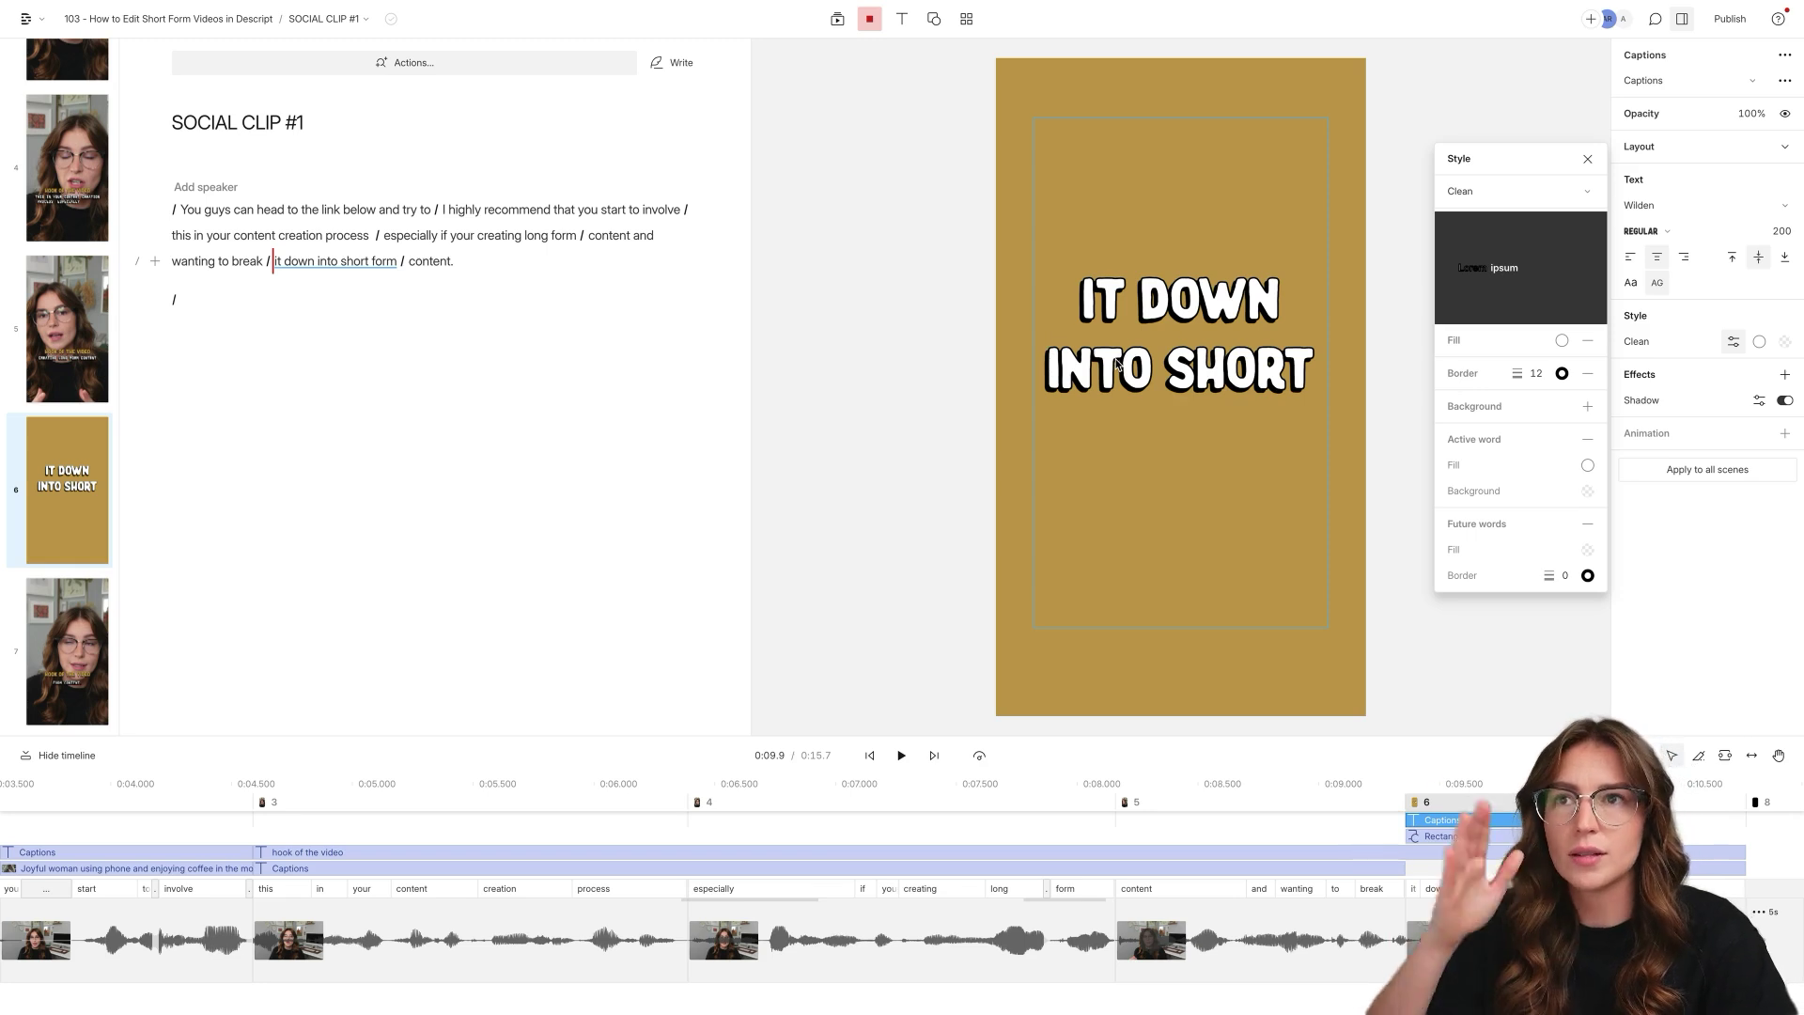
{"action": "left_click", "coordinate": [1388, 847]}
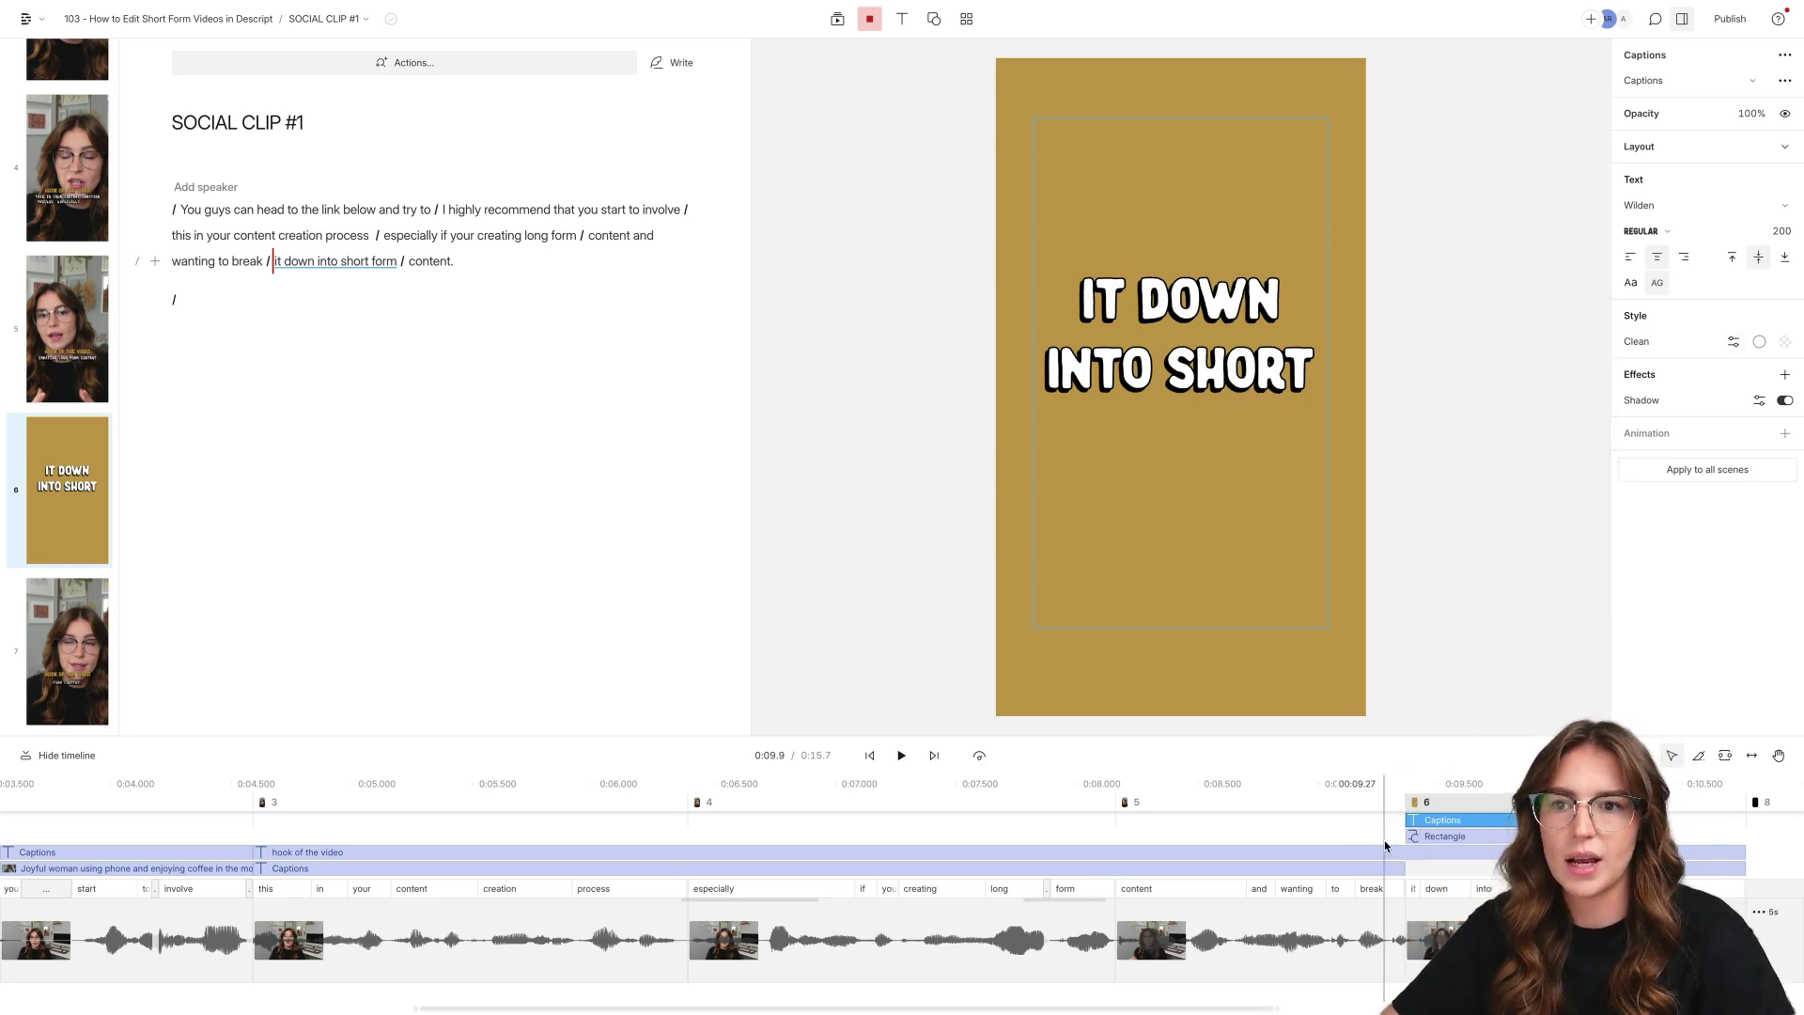
{"action": "left_click", "coordinate": [1367, 833]}
{"action": "key", "text": "space"}
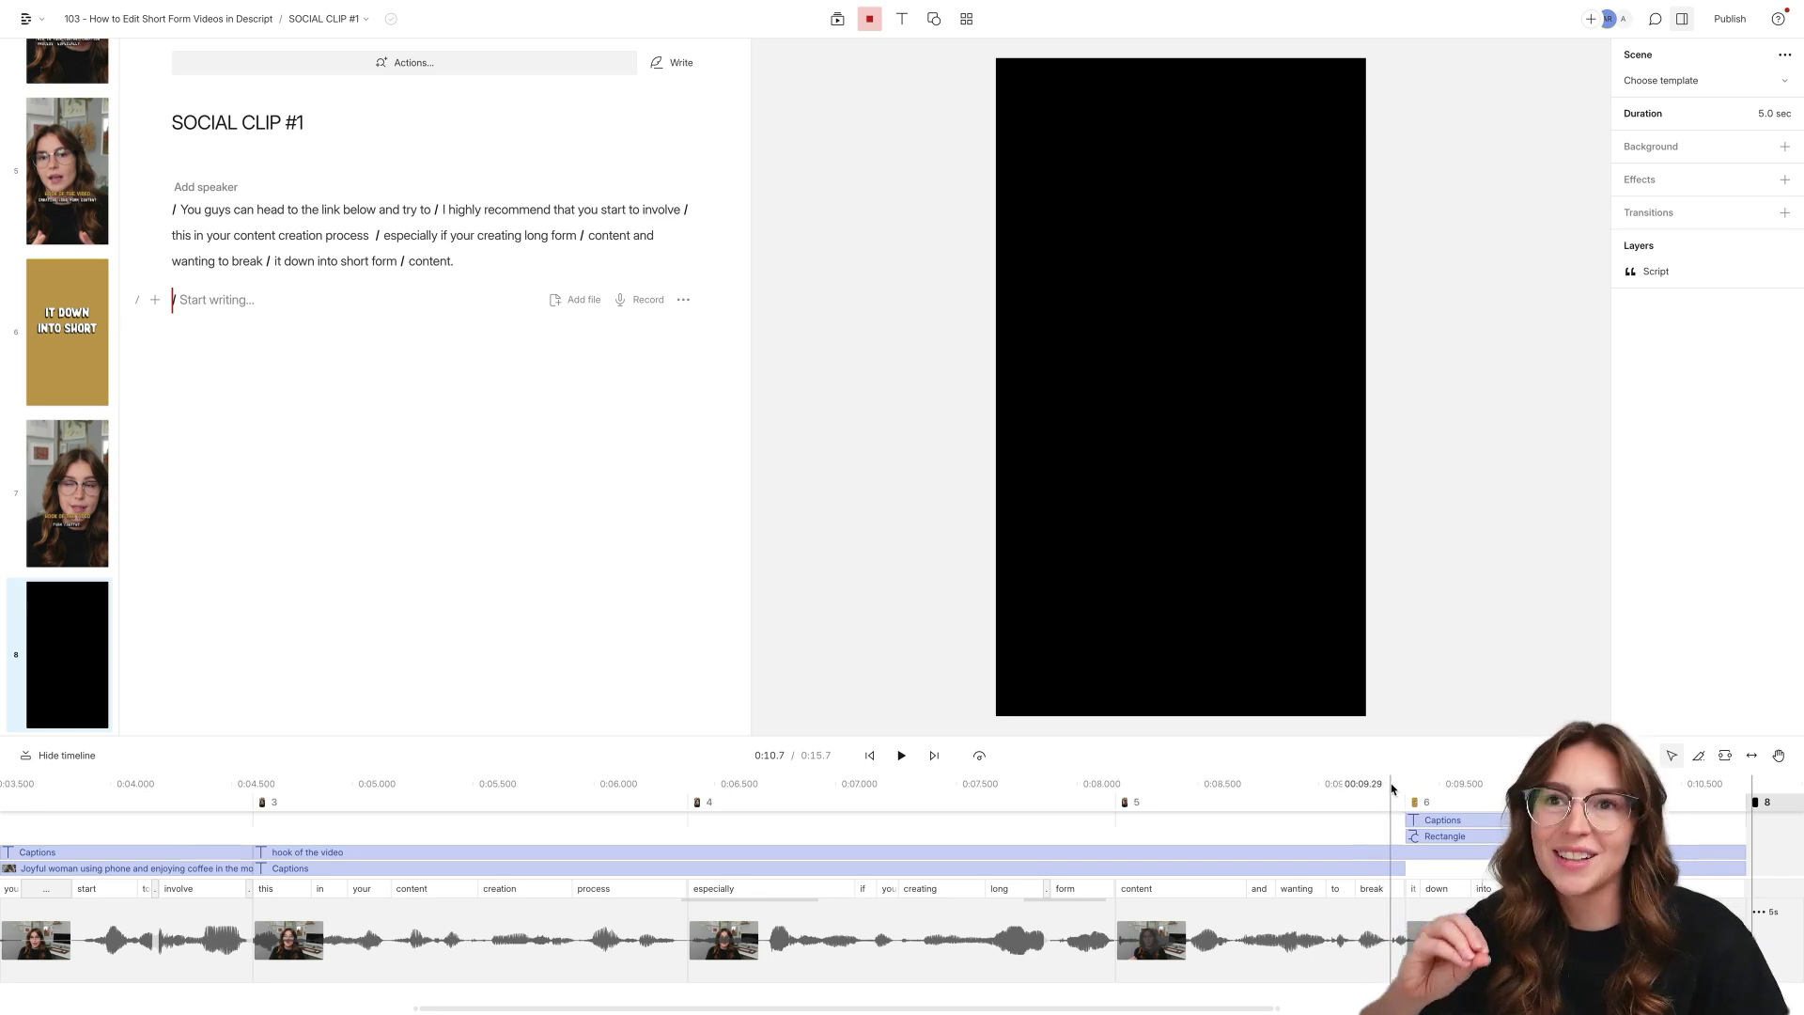
Open the 'How to build a content strategy' reel from the Instagram profile grid.
{"action": "left_click", "coordinate": [1494, 783]}
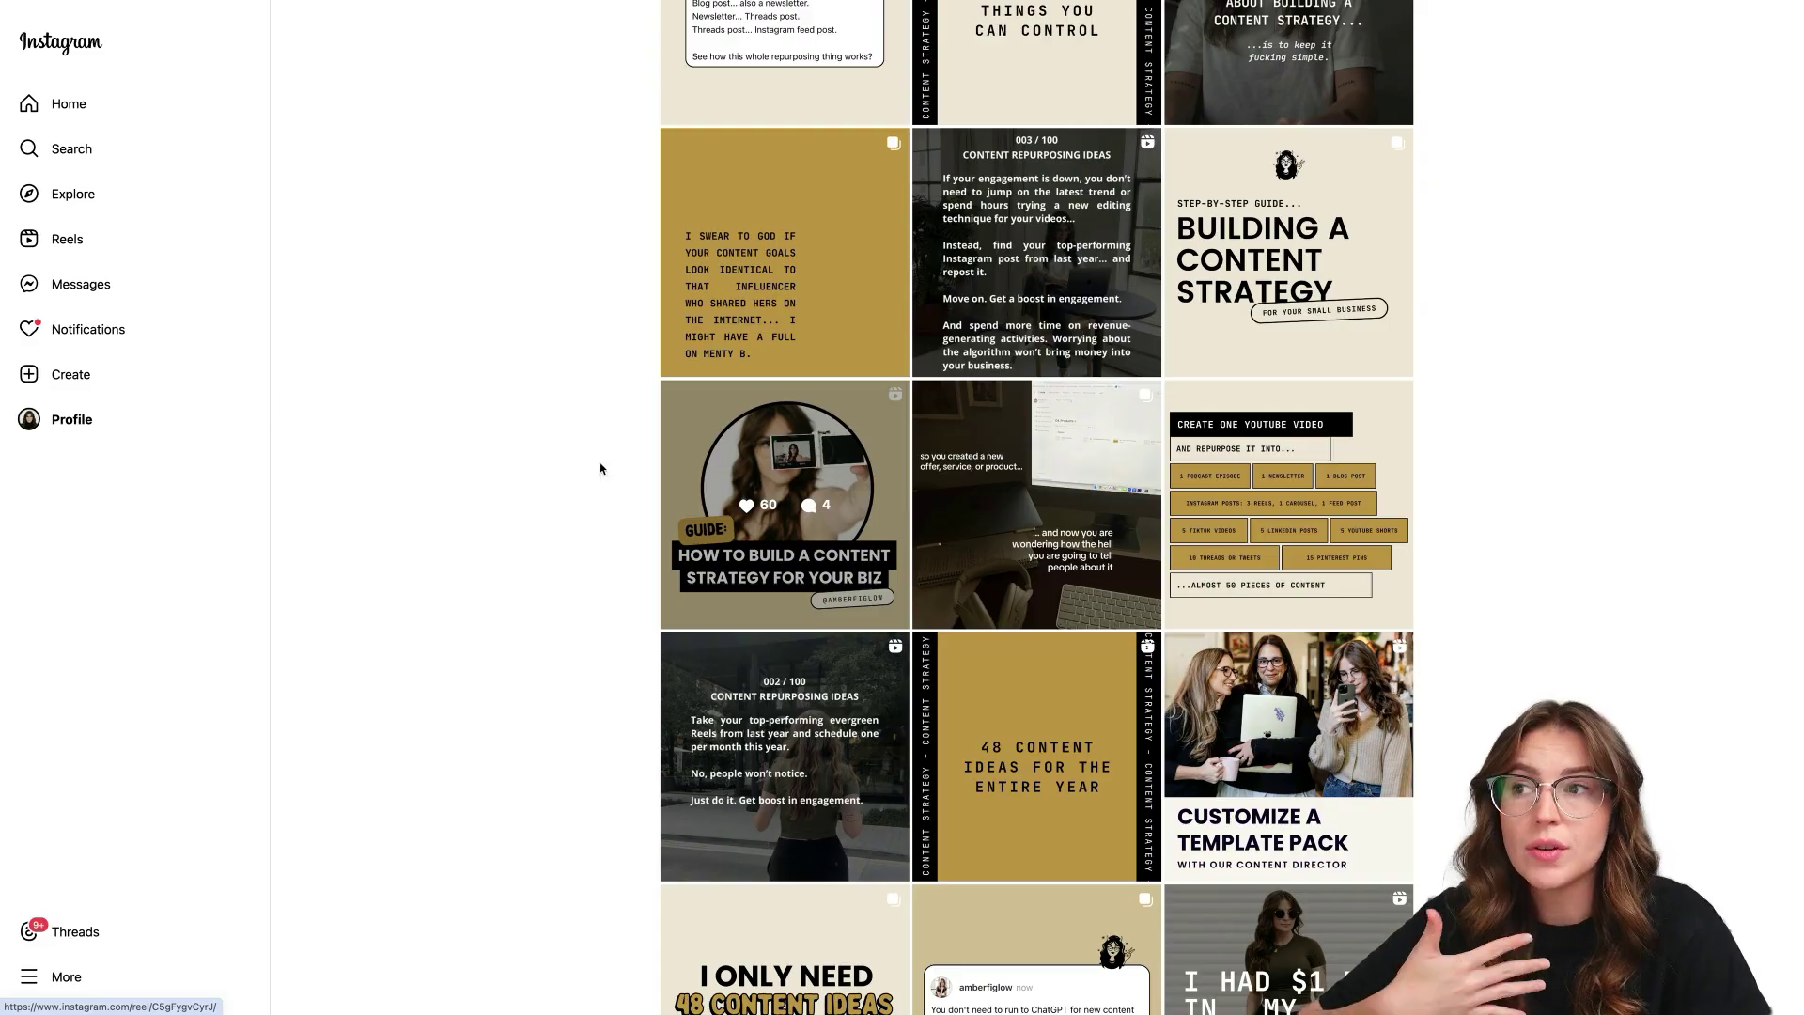
{"action": "left_click", "coordinate": [741, 461]}
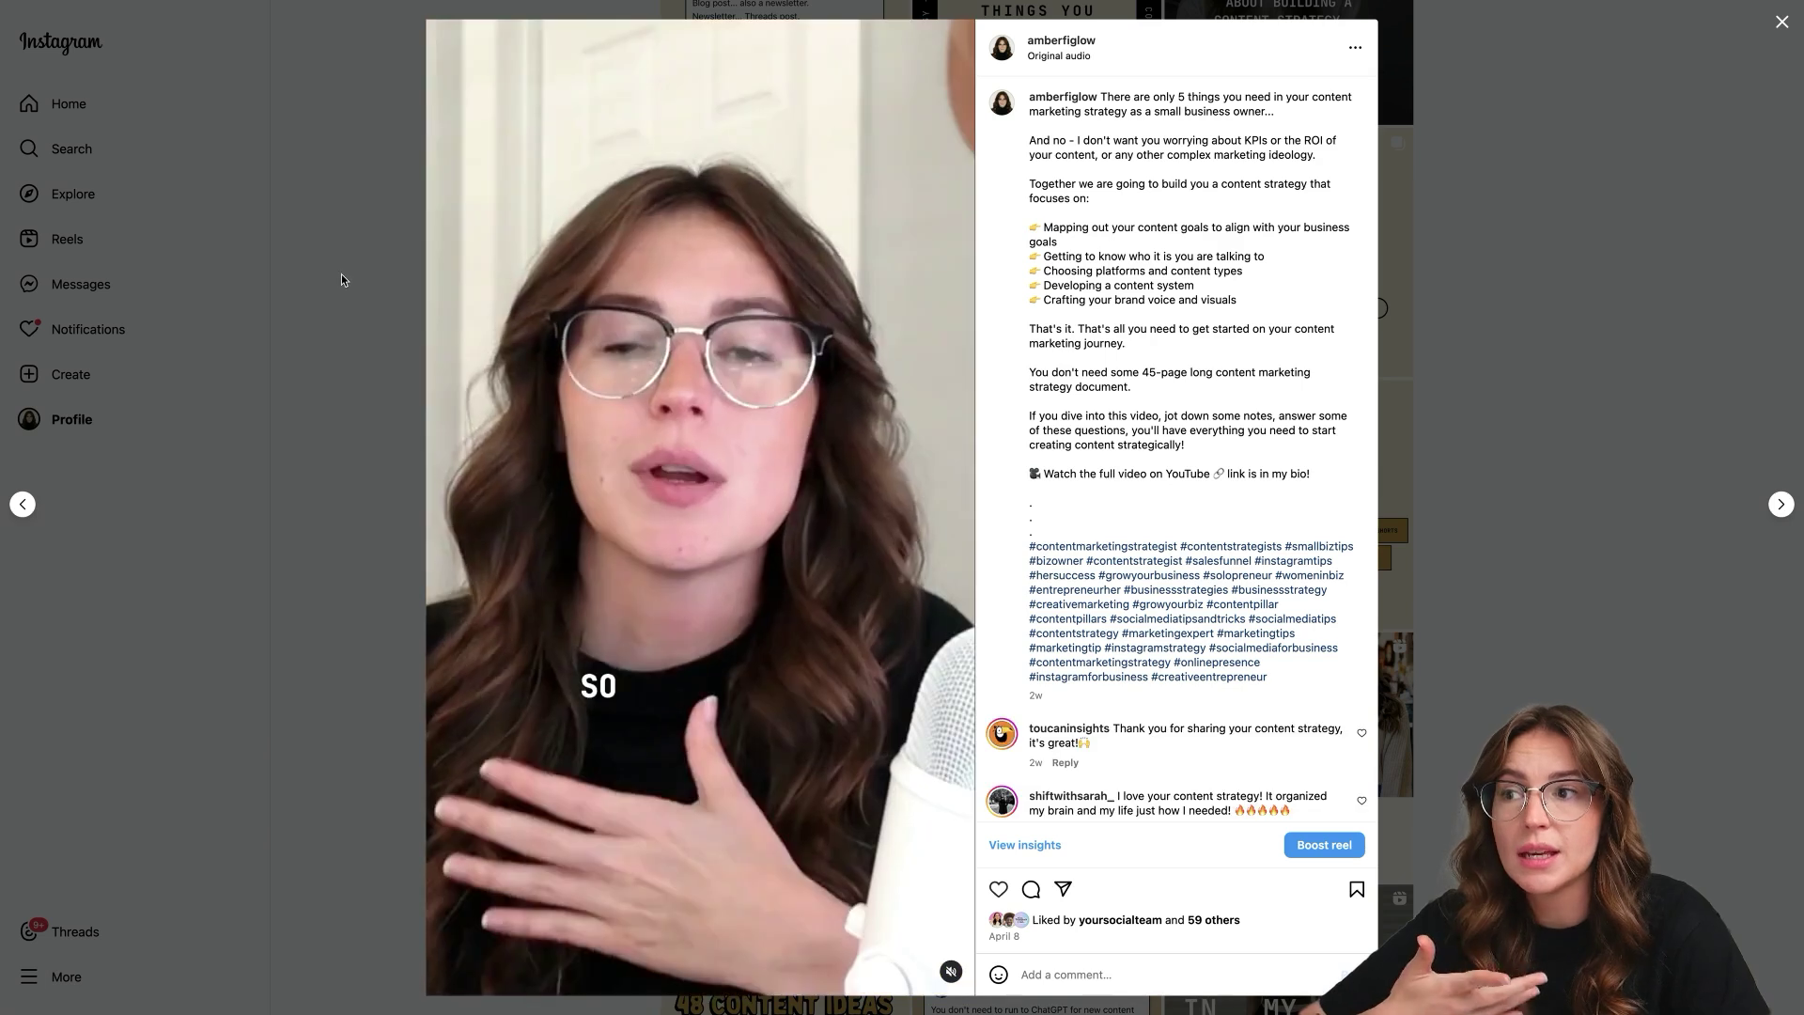